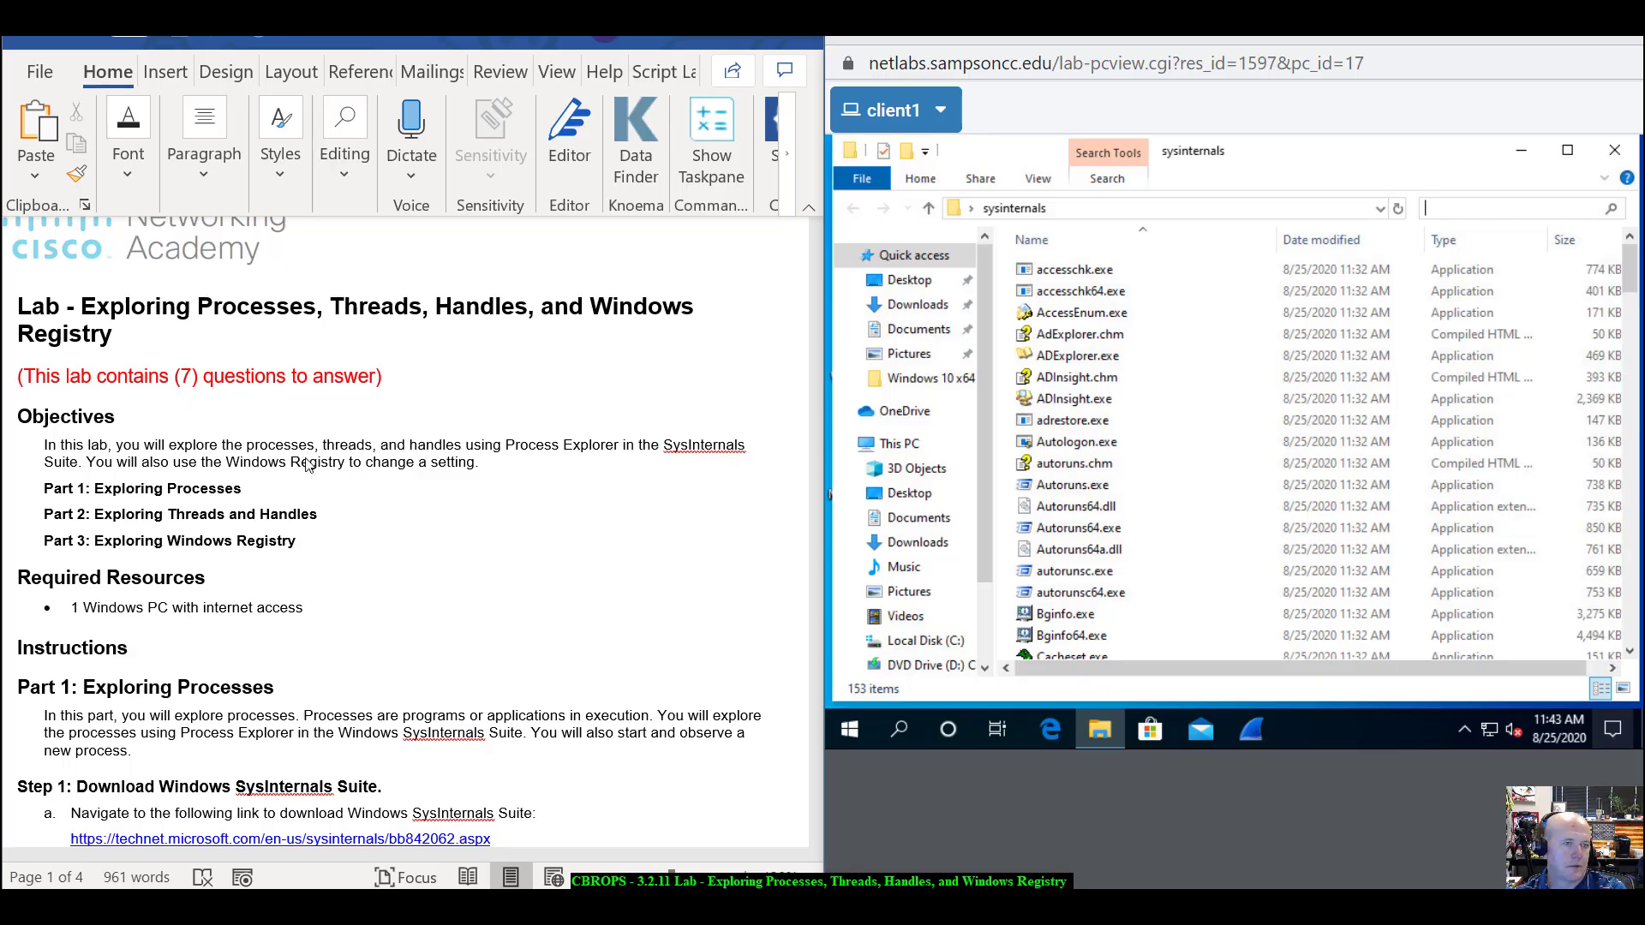
- Close the sysinternals folder window and read the lab document from the objectives through the Step 2 instructions
scroll(307, 465, "up", 1)
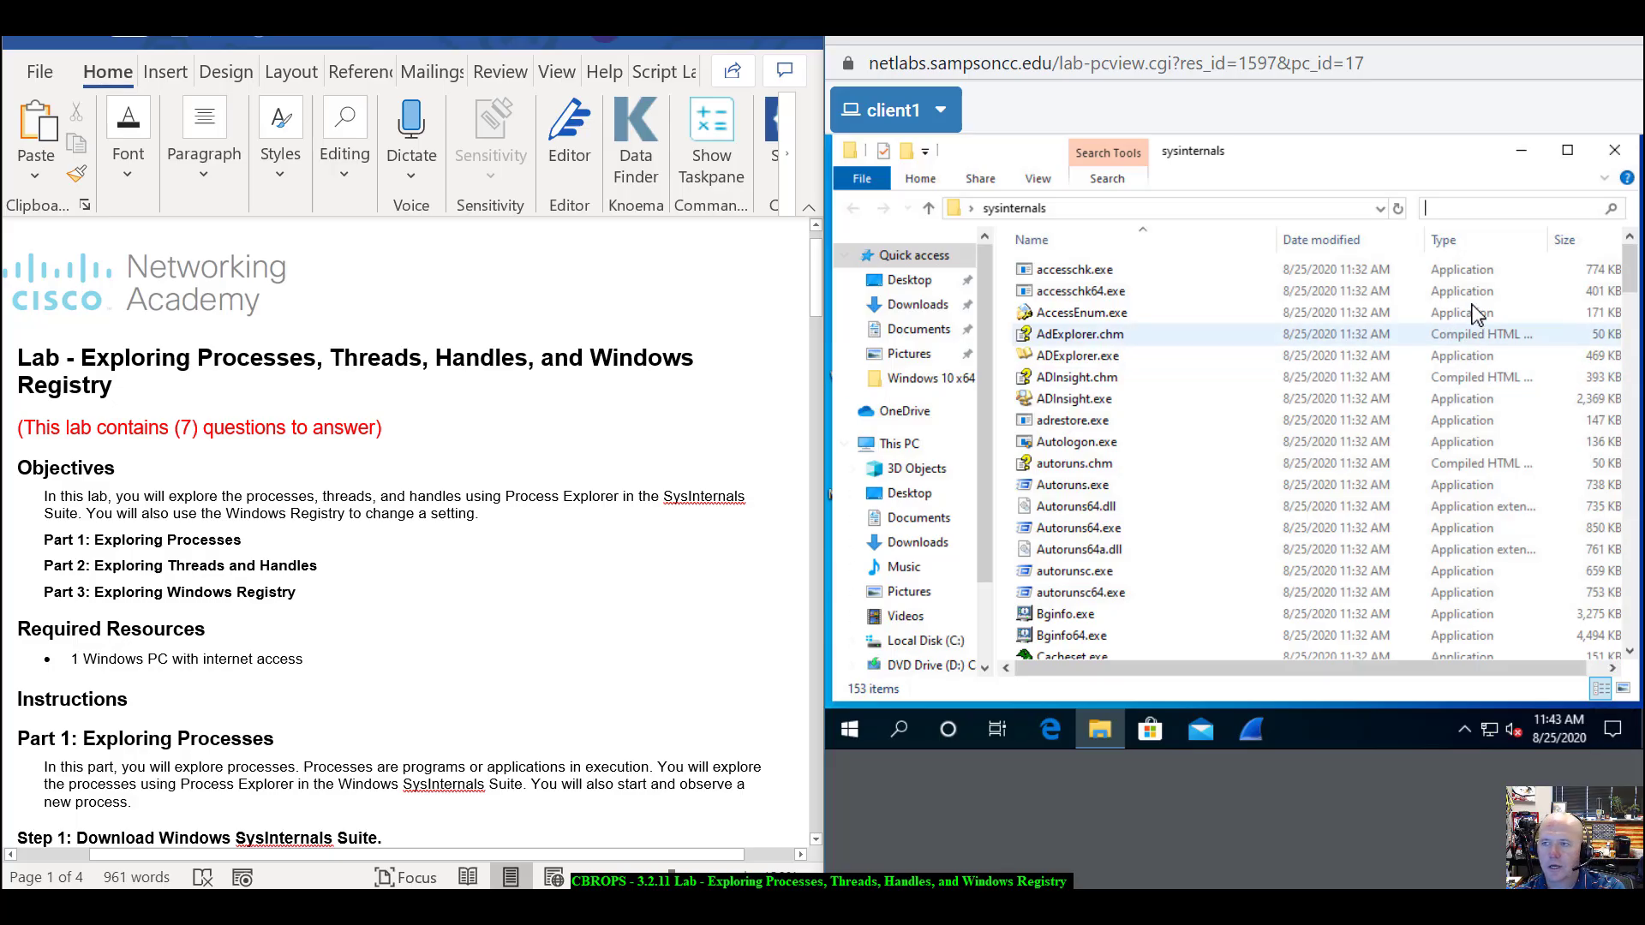
left_click(1627, 155)
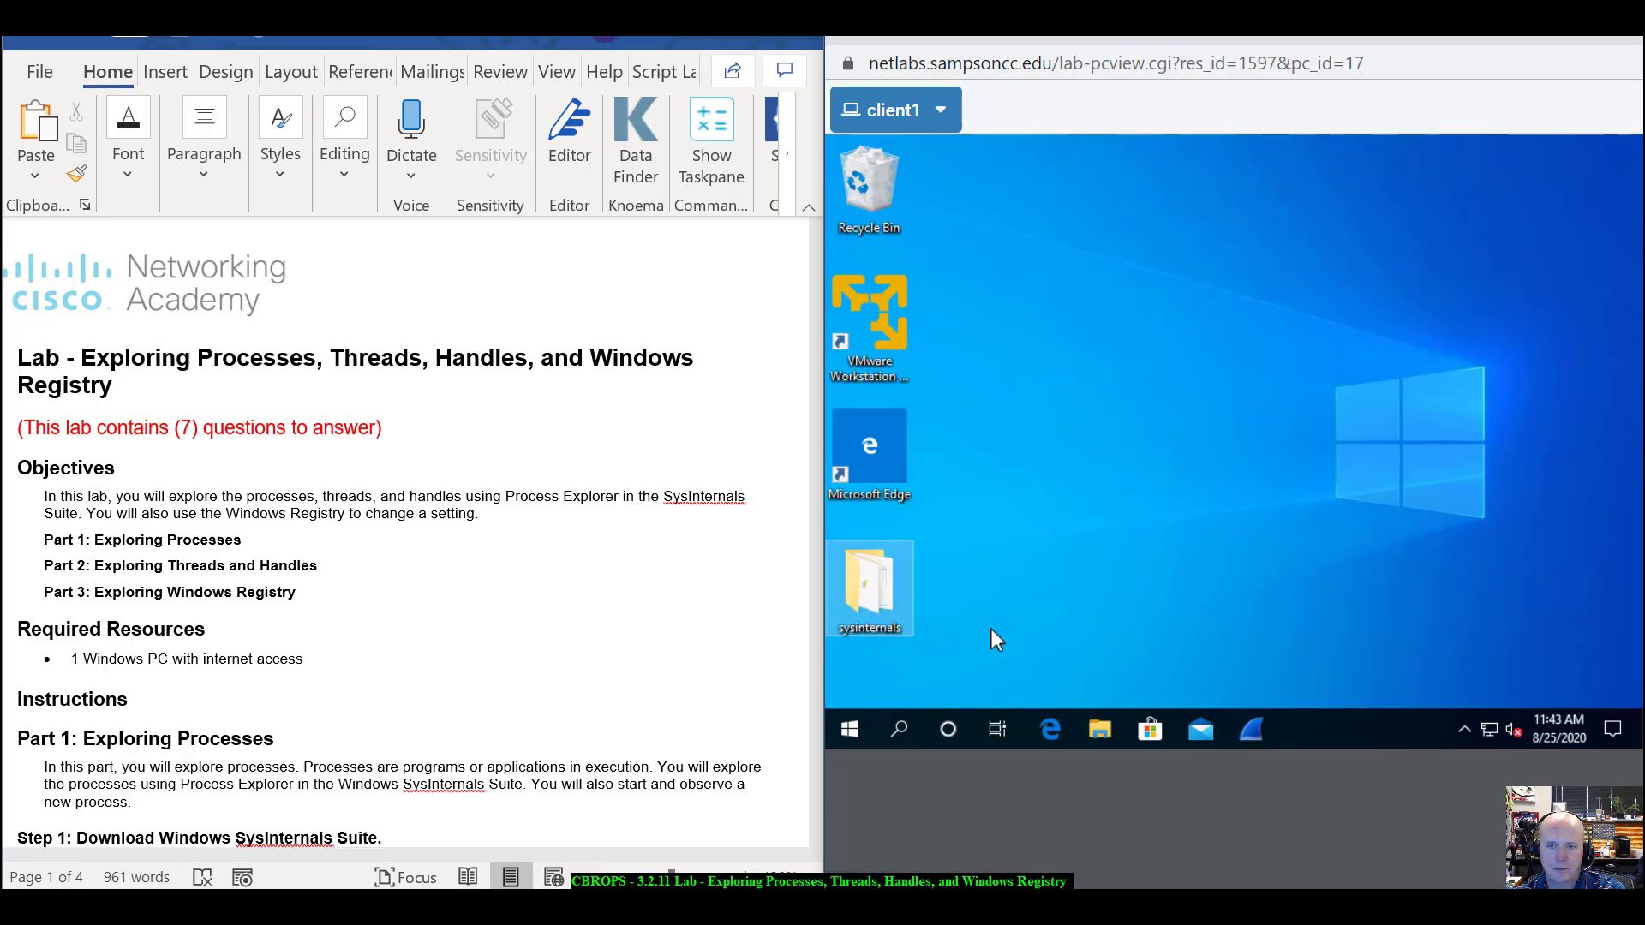
scroll(430, 585, "down", 3)
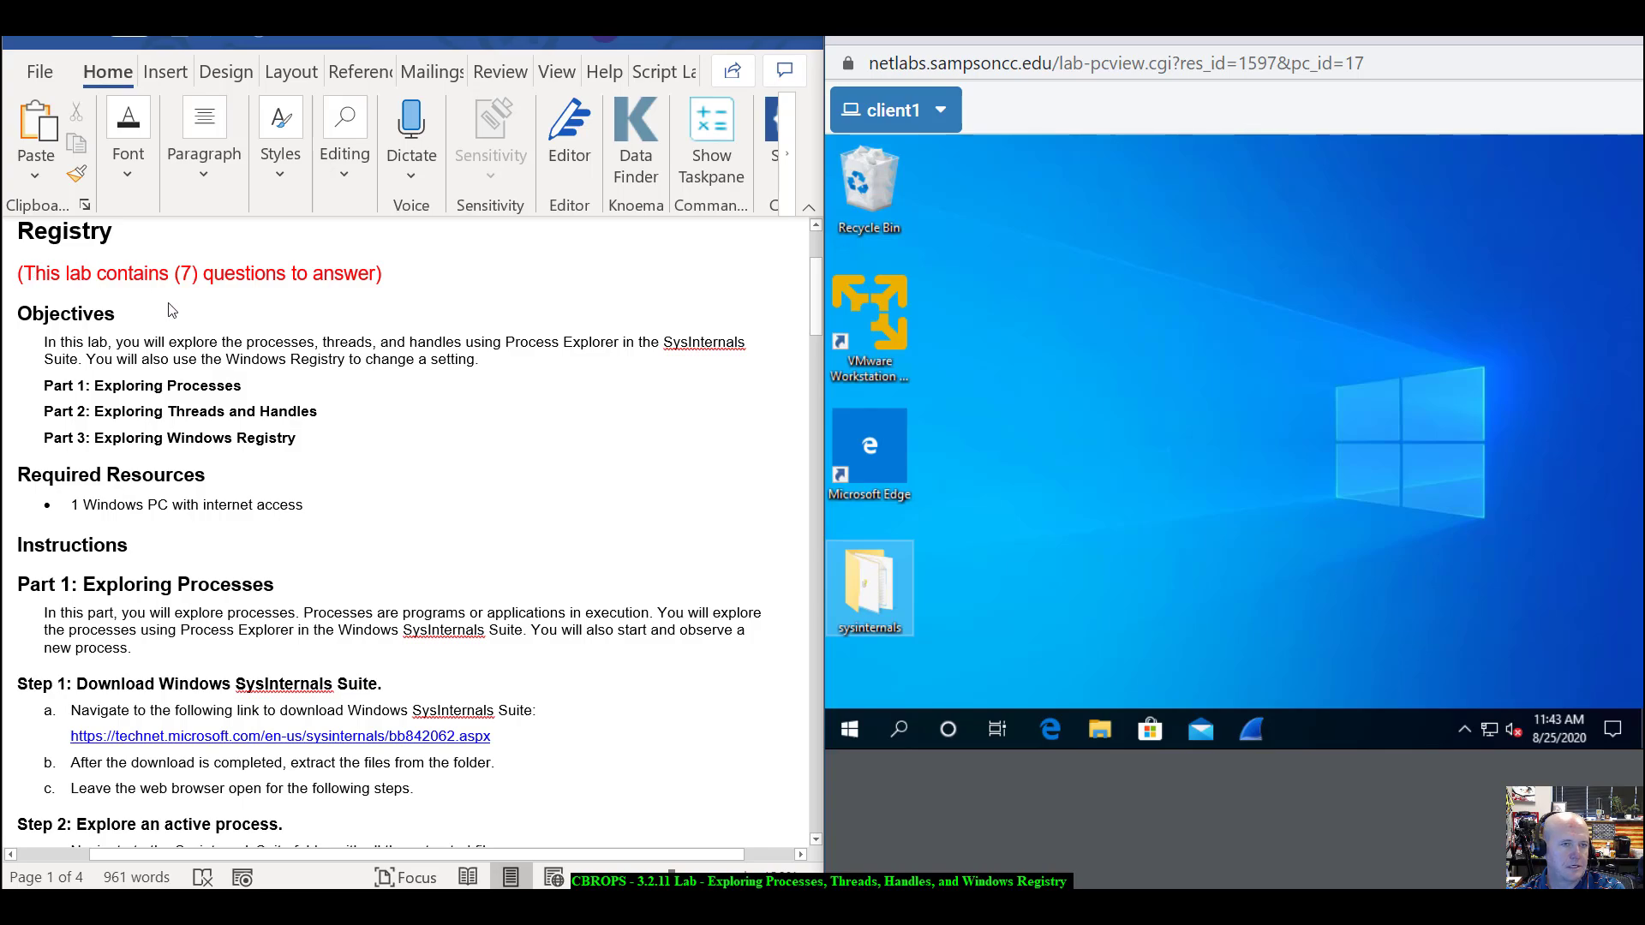
scroll(173, 312, "down", 2)
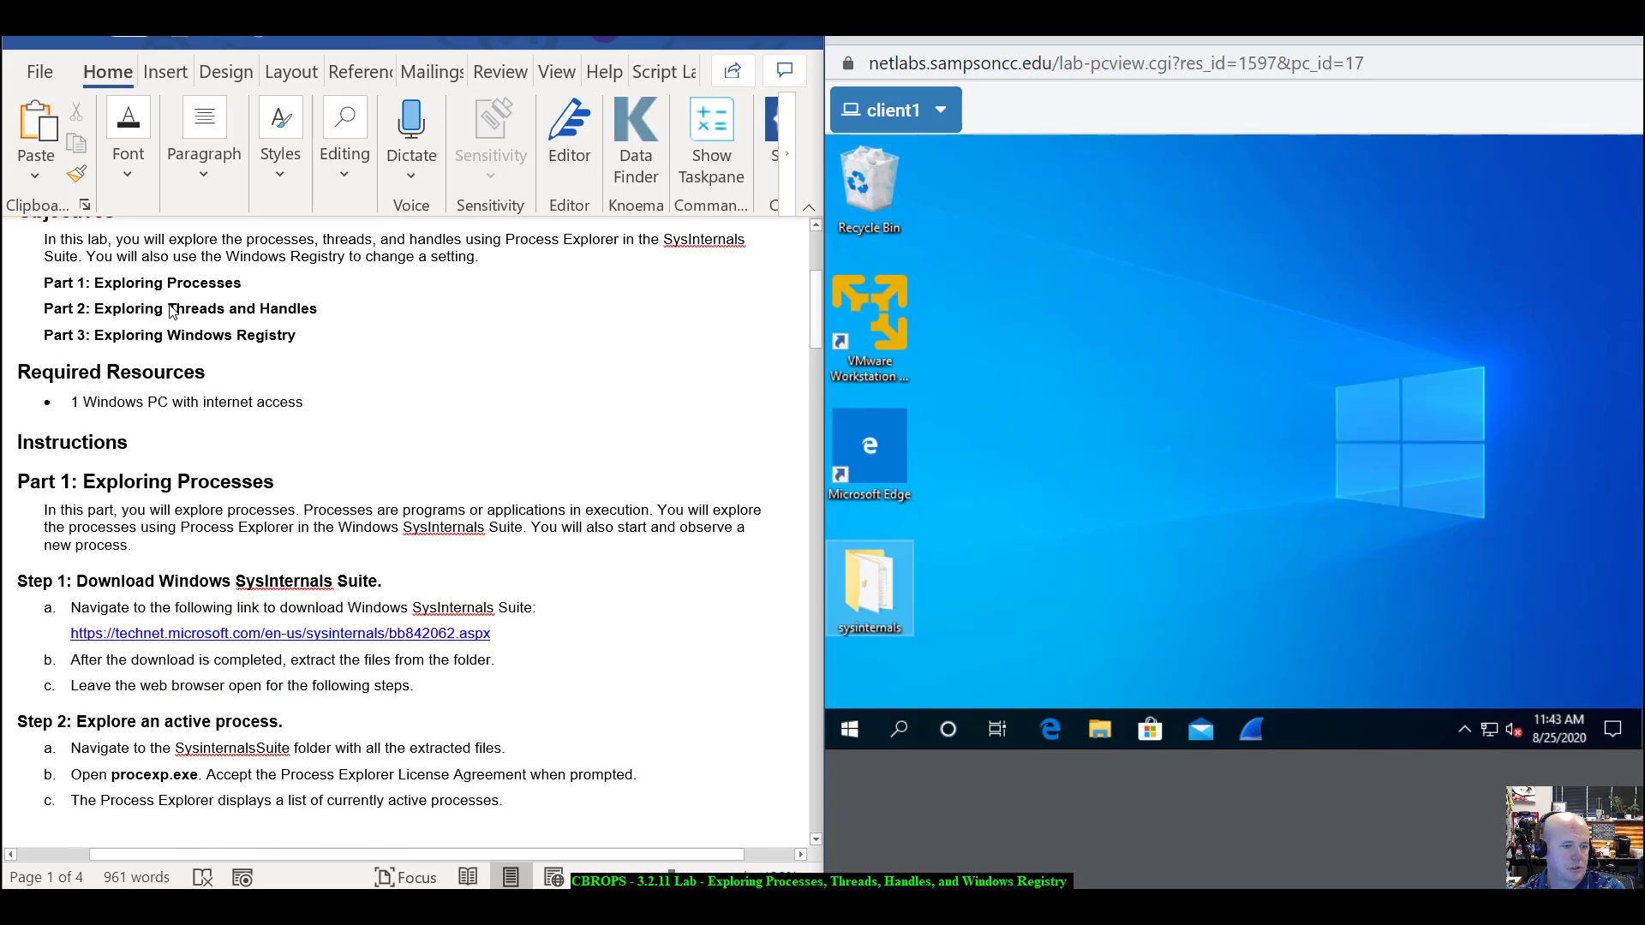
scroll(172, 312, "up", 1)
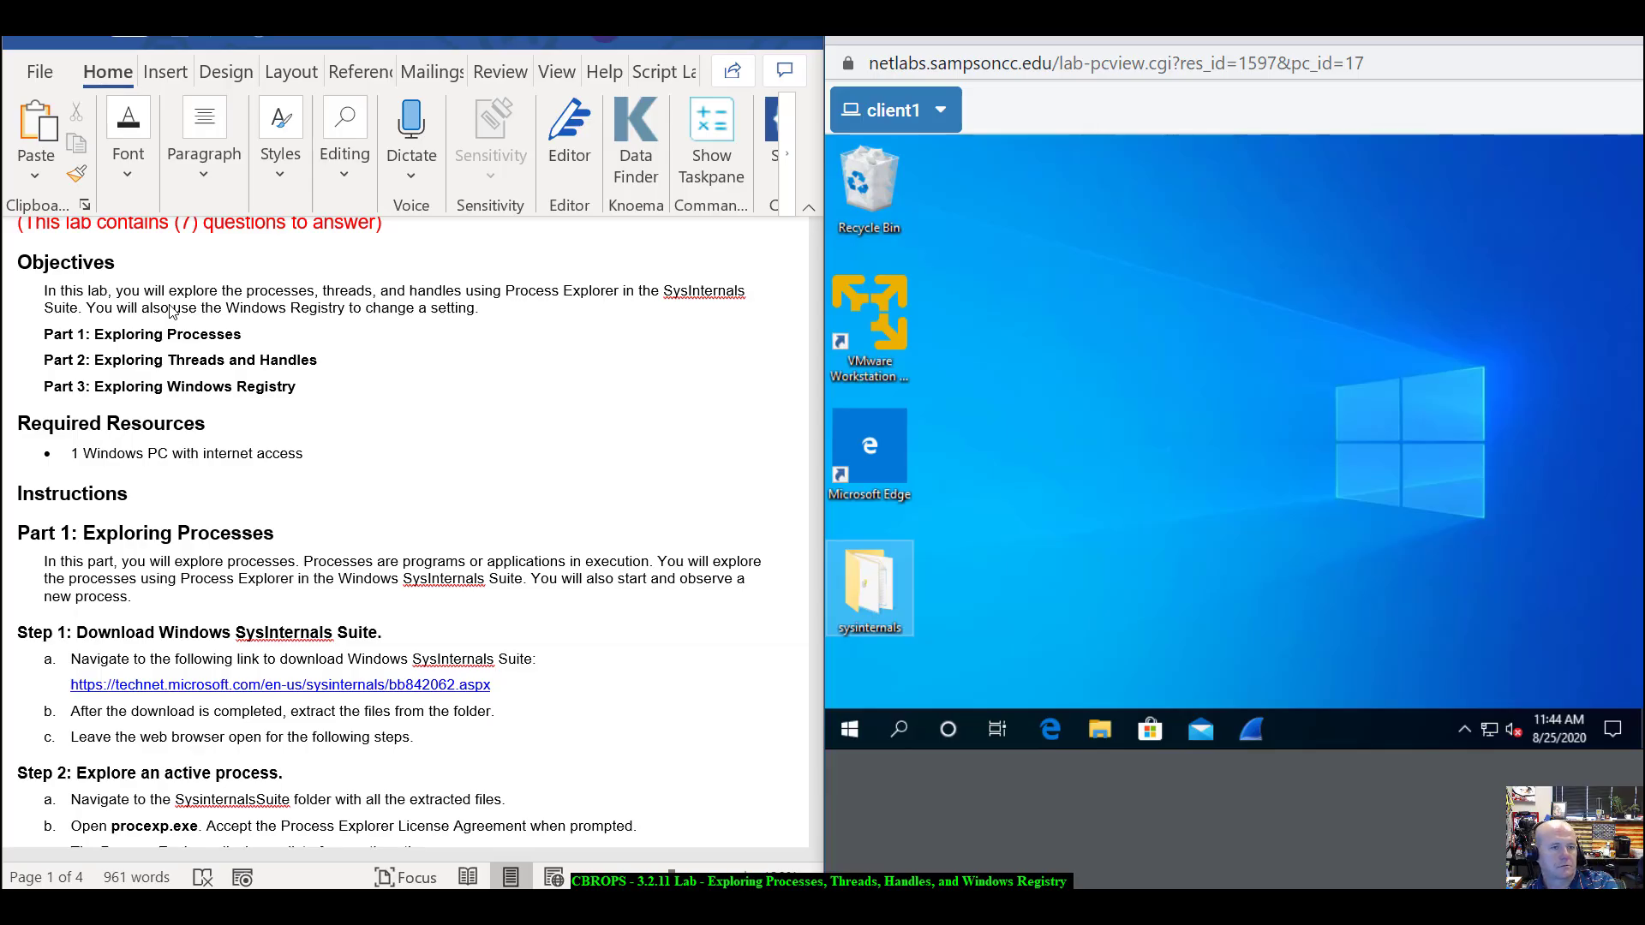
scroll(285, 451, "down", 3)
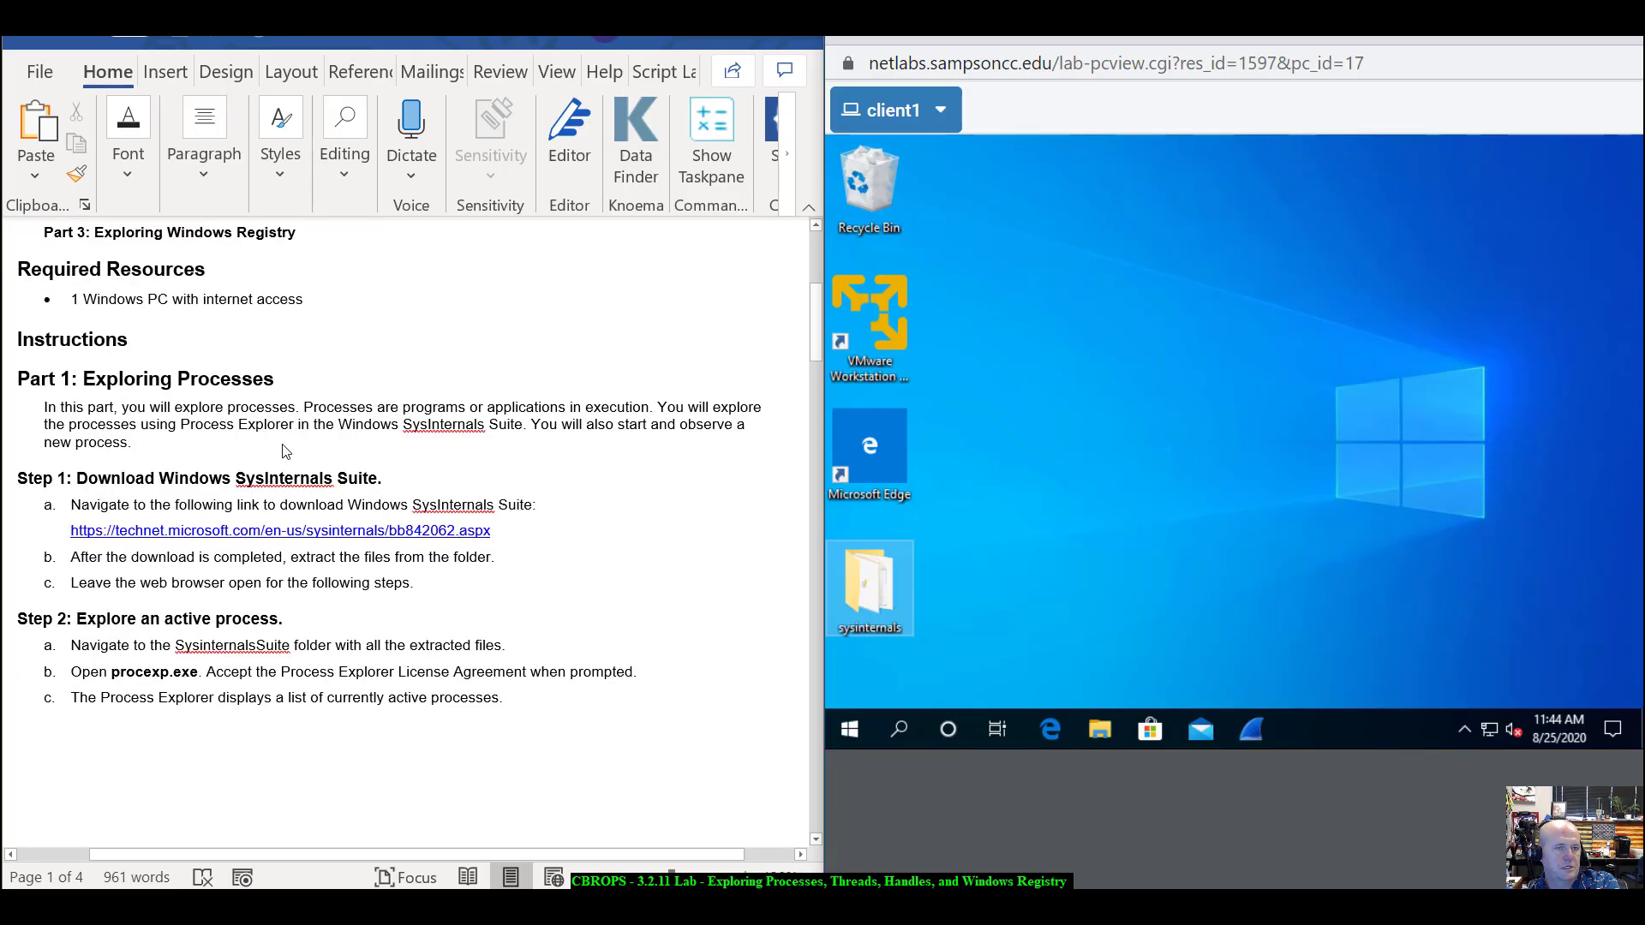
scroll(285, 451, "down", 3)
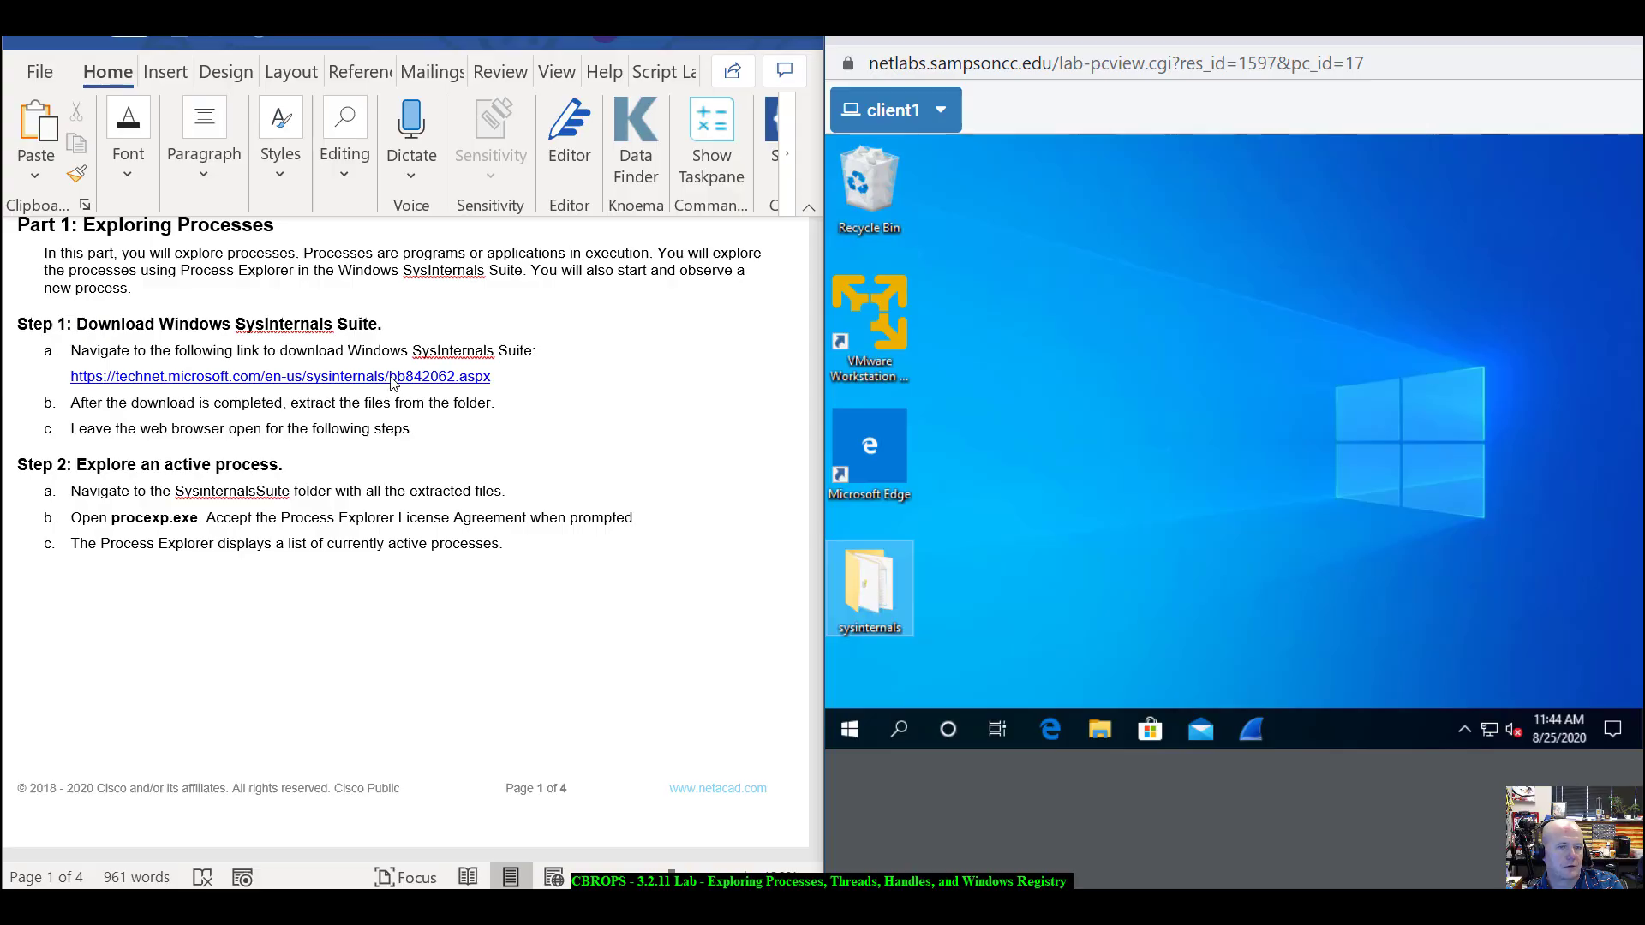
scroll(294, 491, "down", 4)
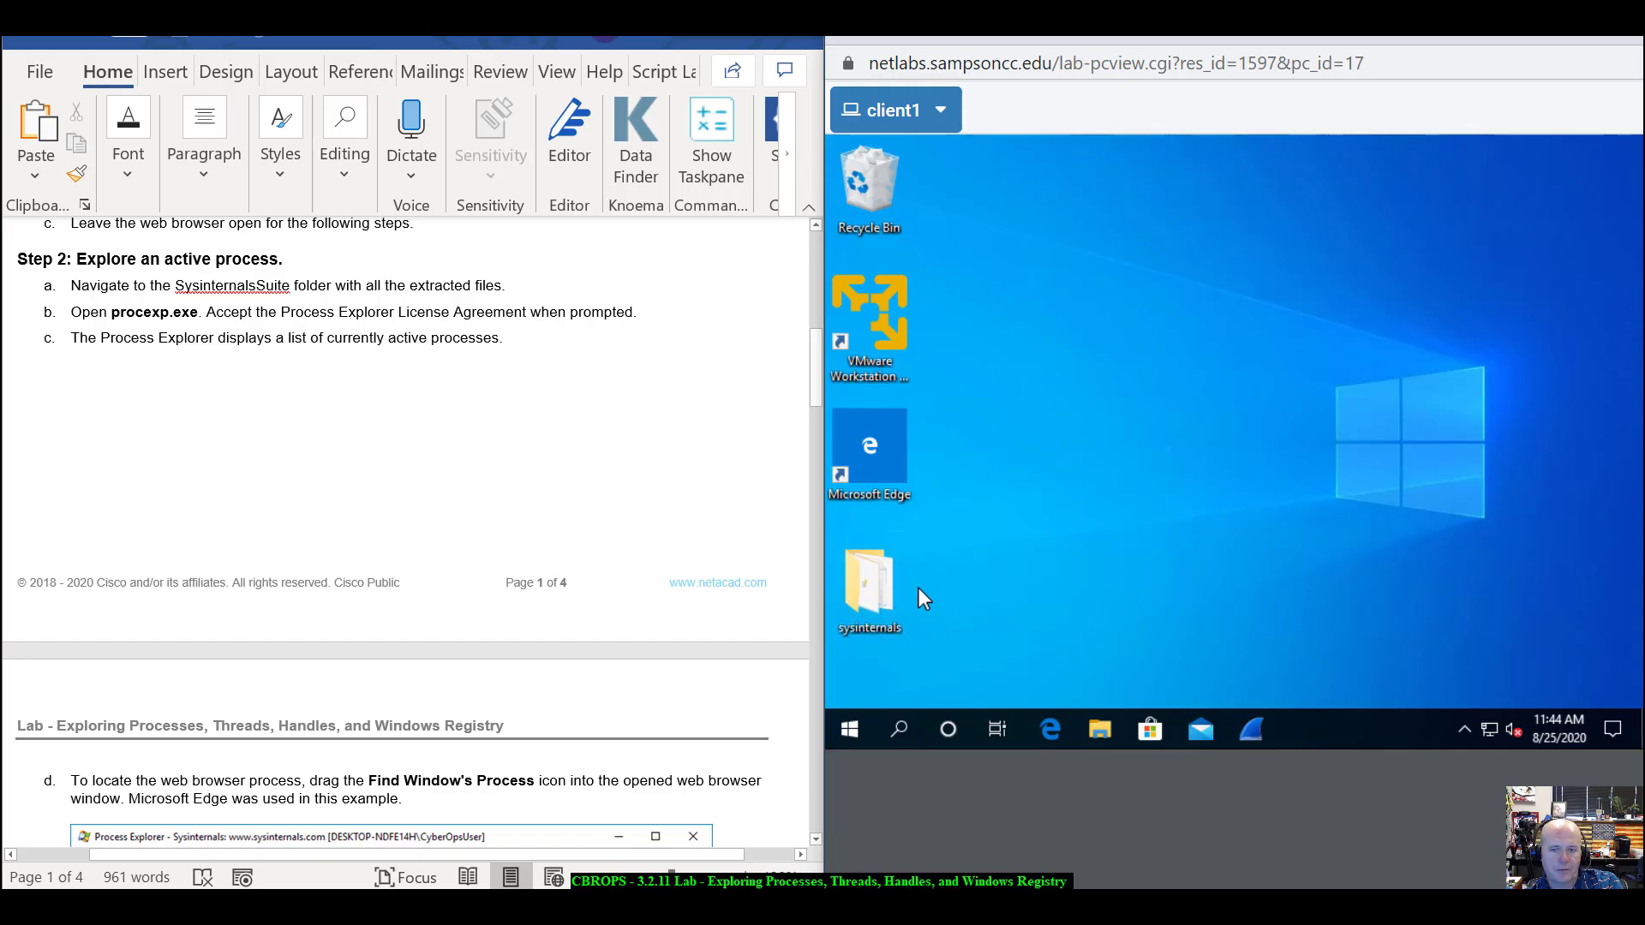
- Open the sysinternals folder from the desktop and search it for "procexp"
double_click(874, 578)
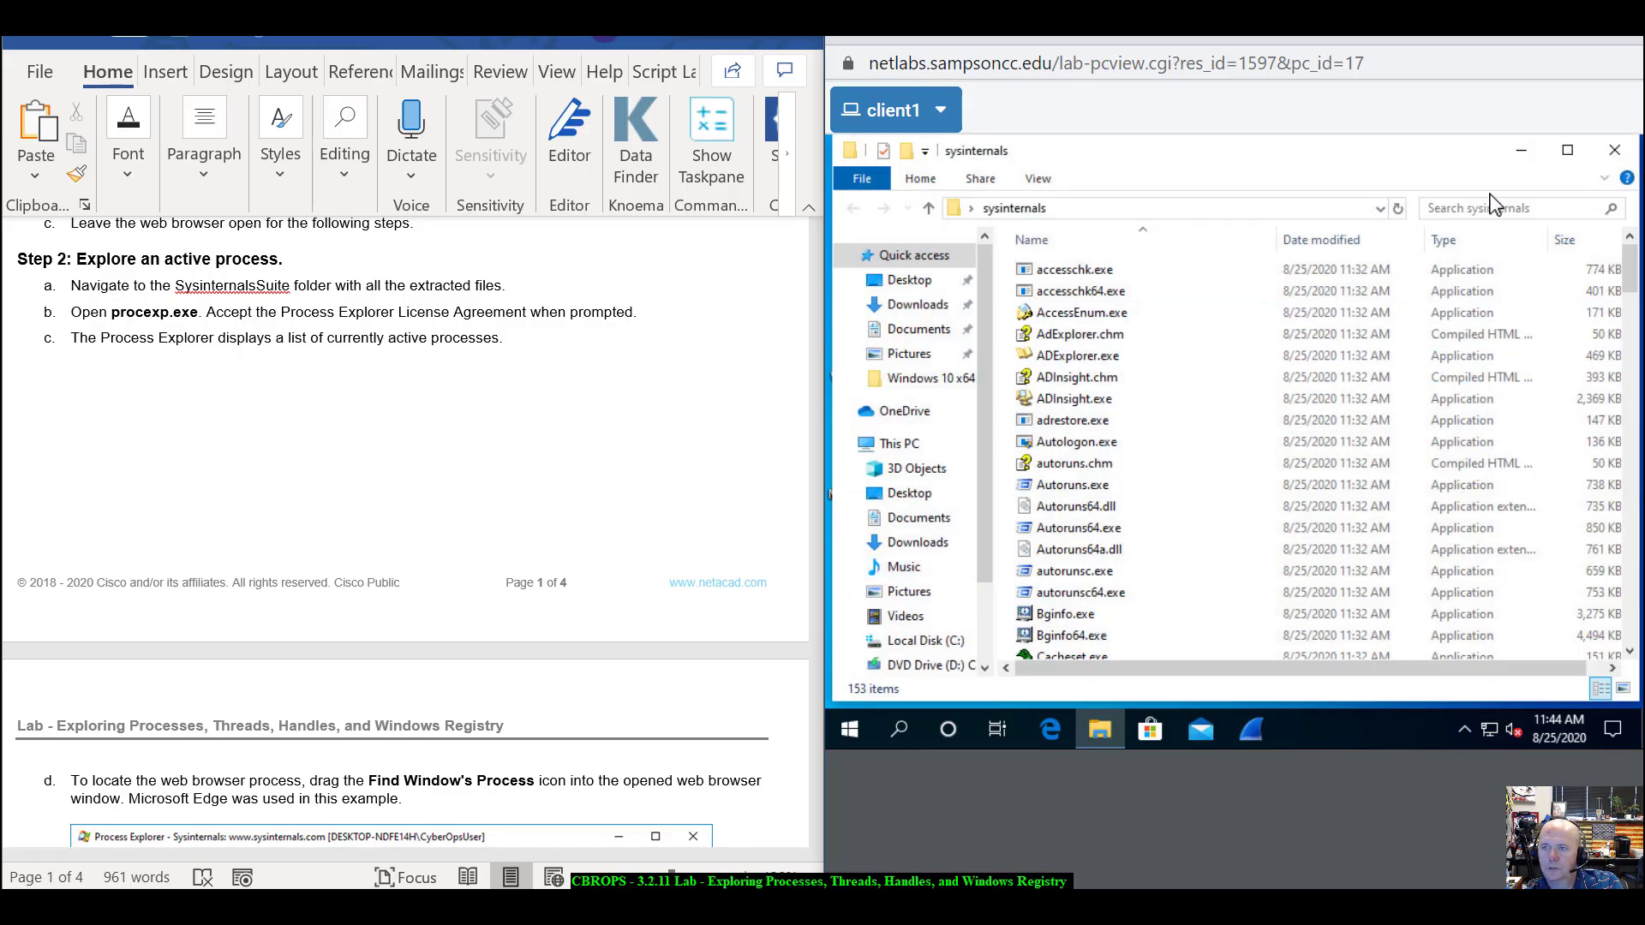
left_click(1519, 210)
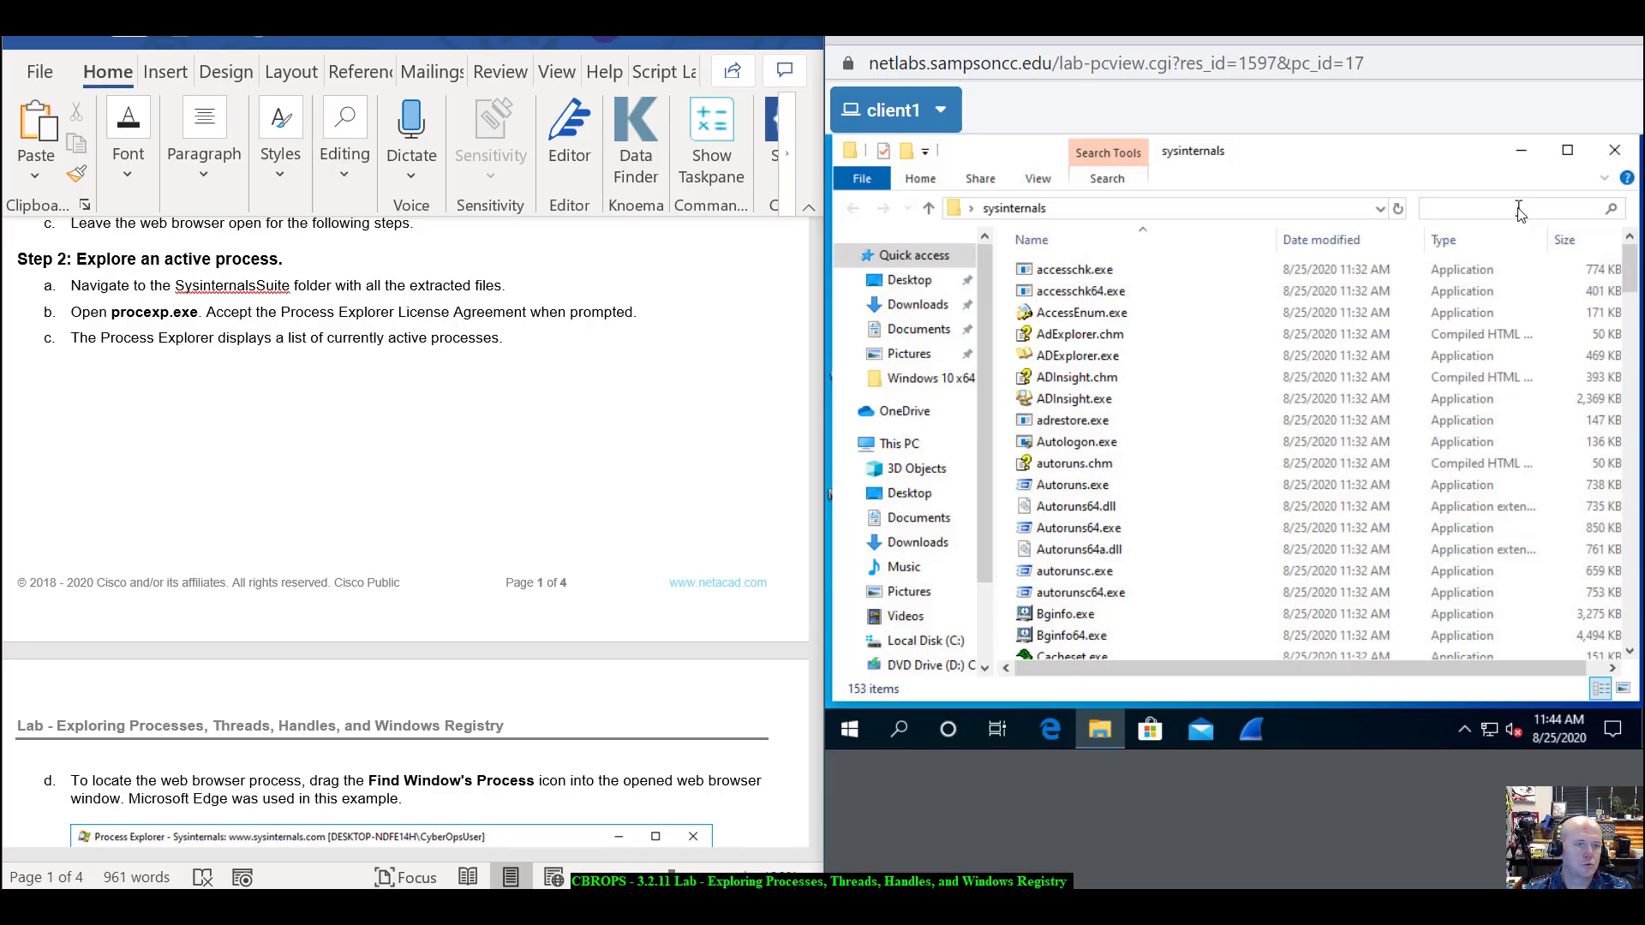
type("pro")
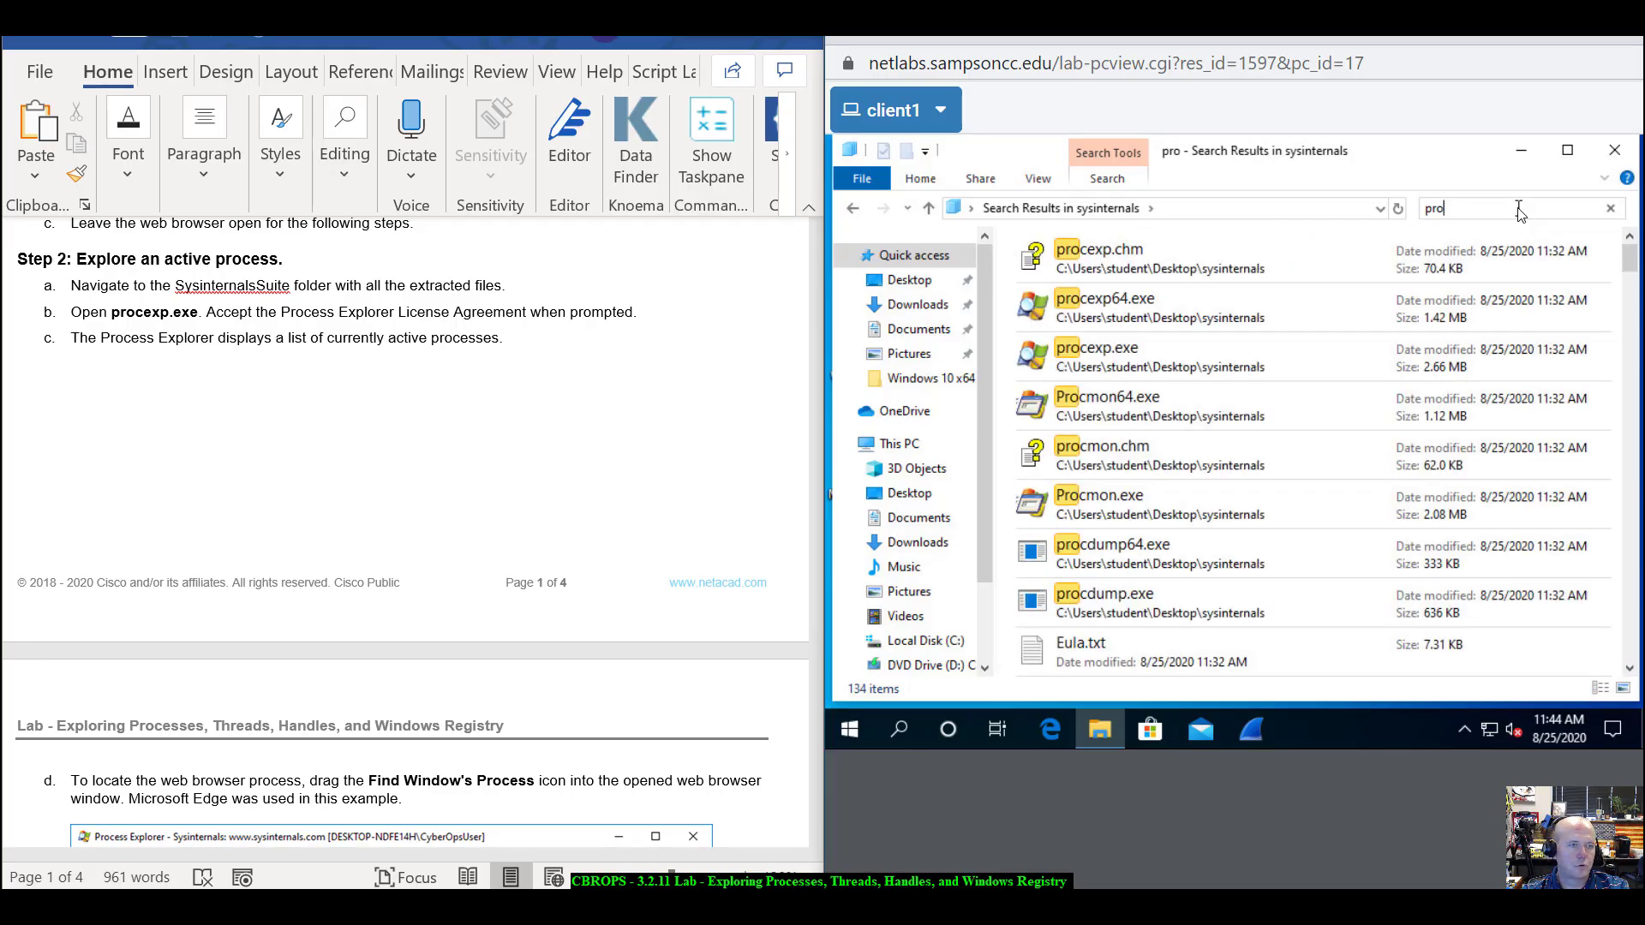
type("cez")
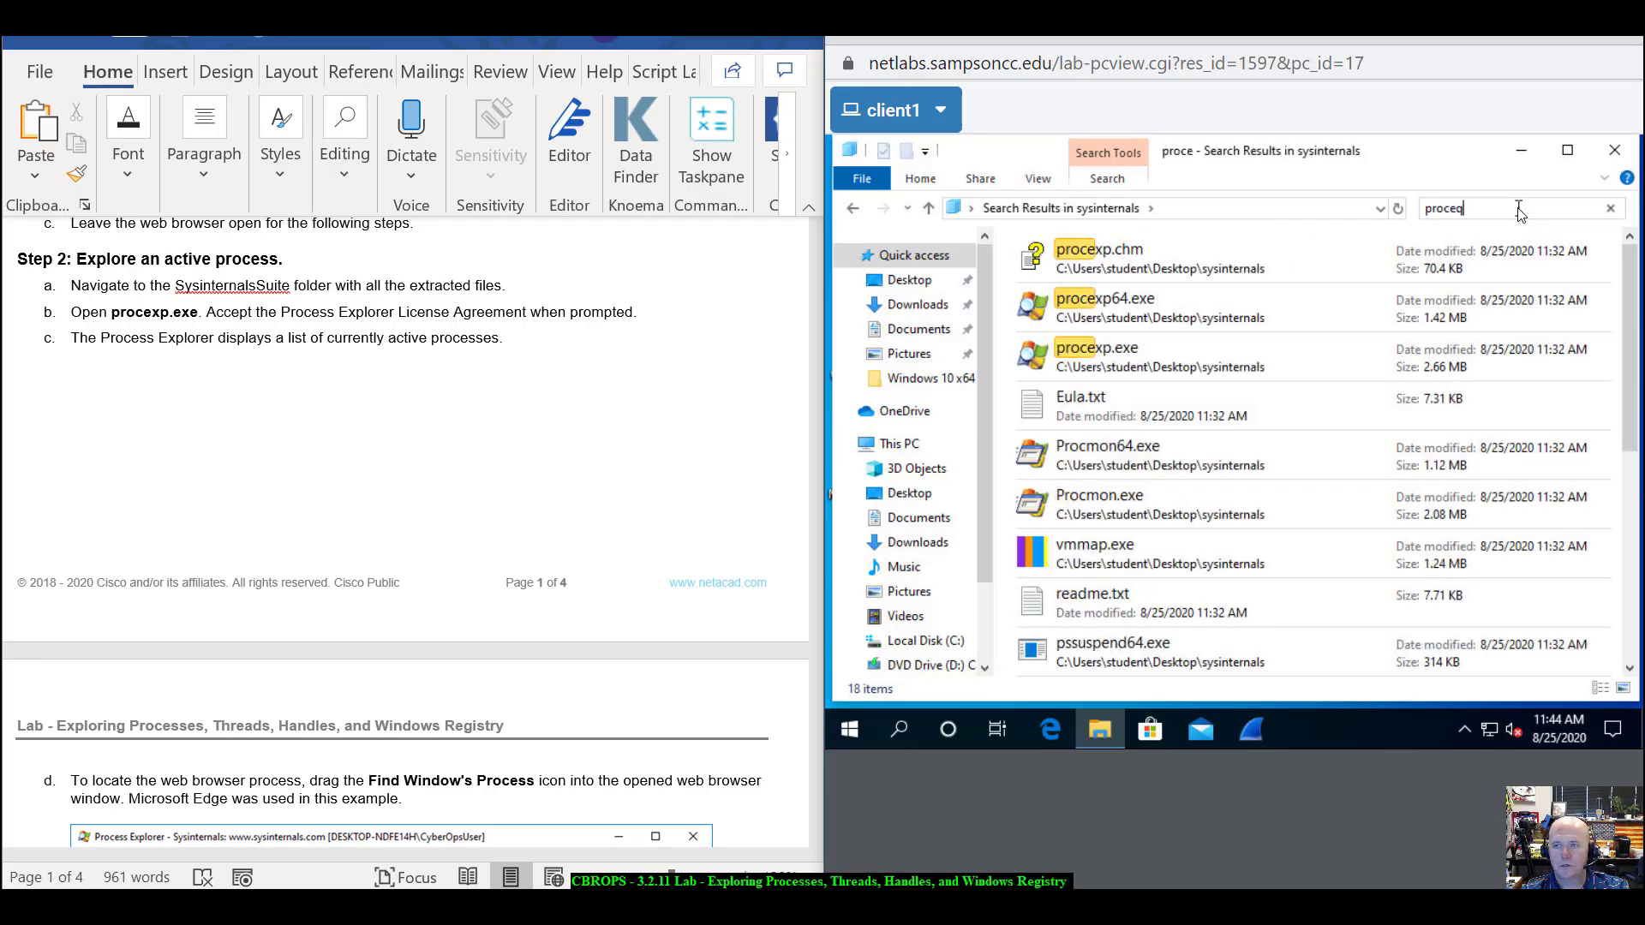
key("BackSpace")
type("z")
key("BackSpace")
type("xp")
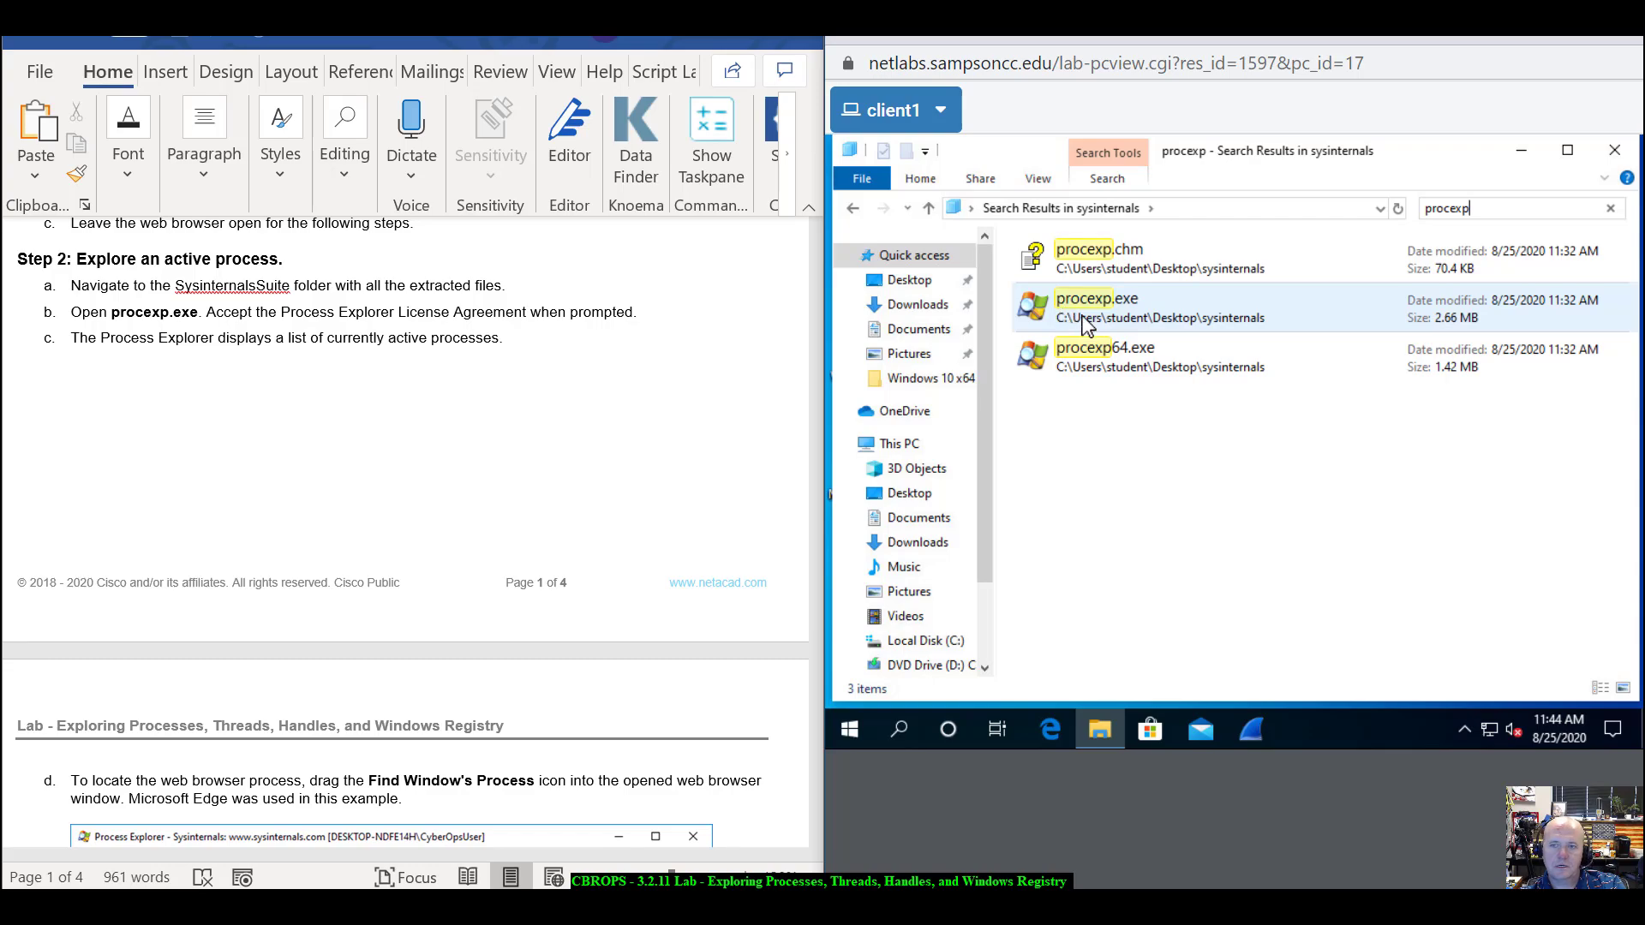
- Run procexp.exe from the search results and accept the Process Explorer license agreement
double_click(1086, 321)
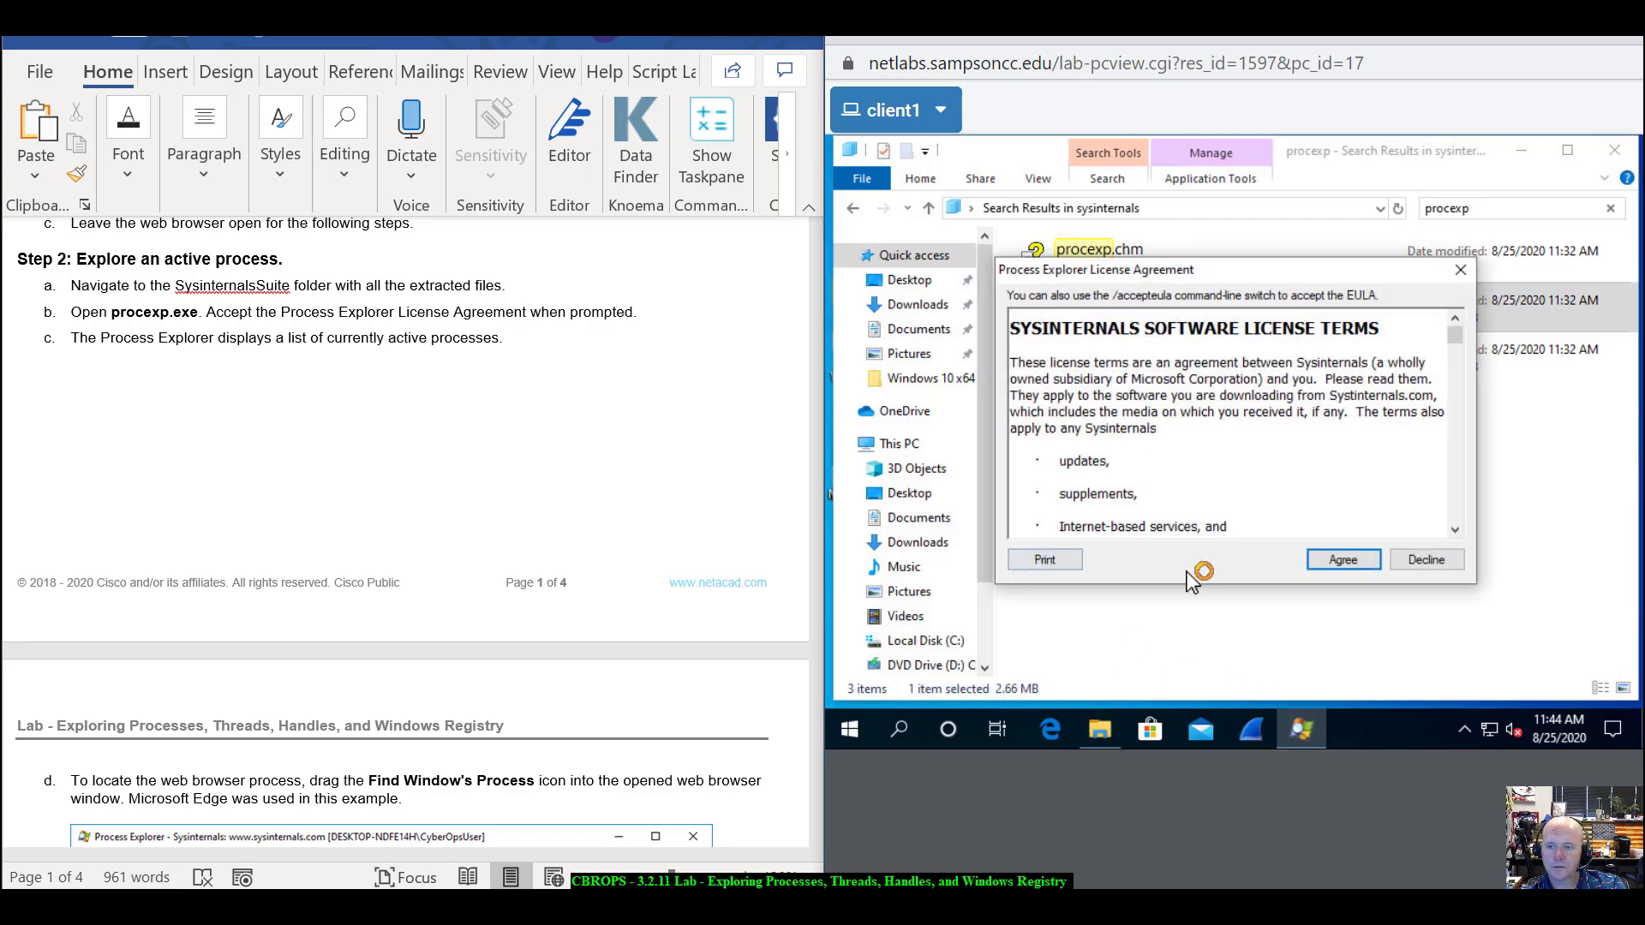
left_click(1343, 562)
scroll(651, 463, "down", 1)
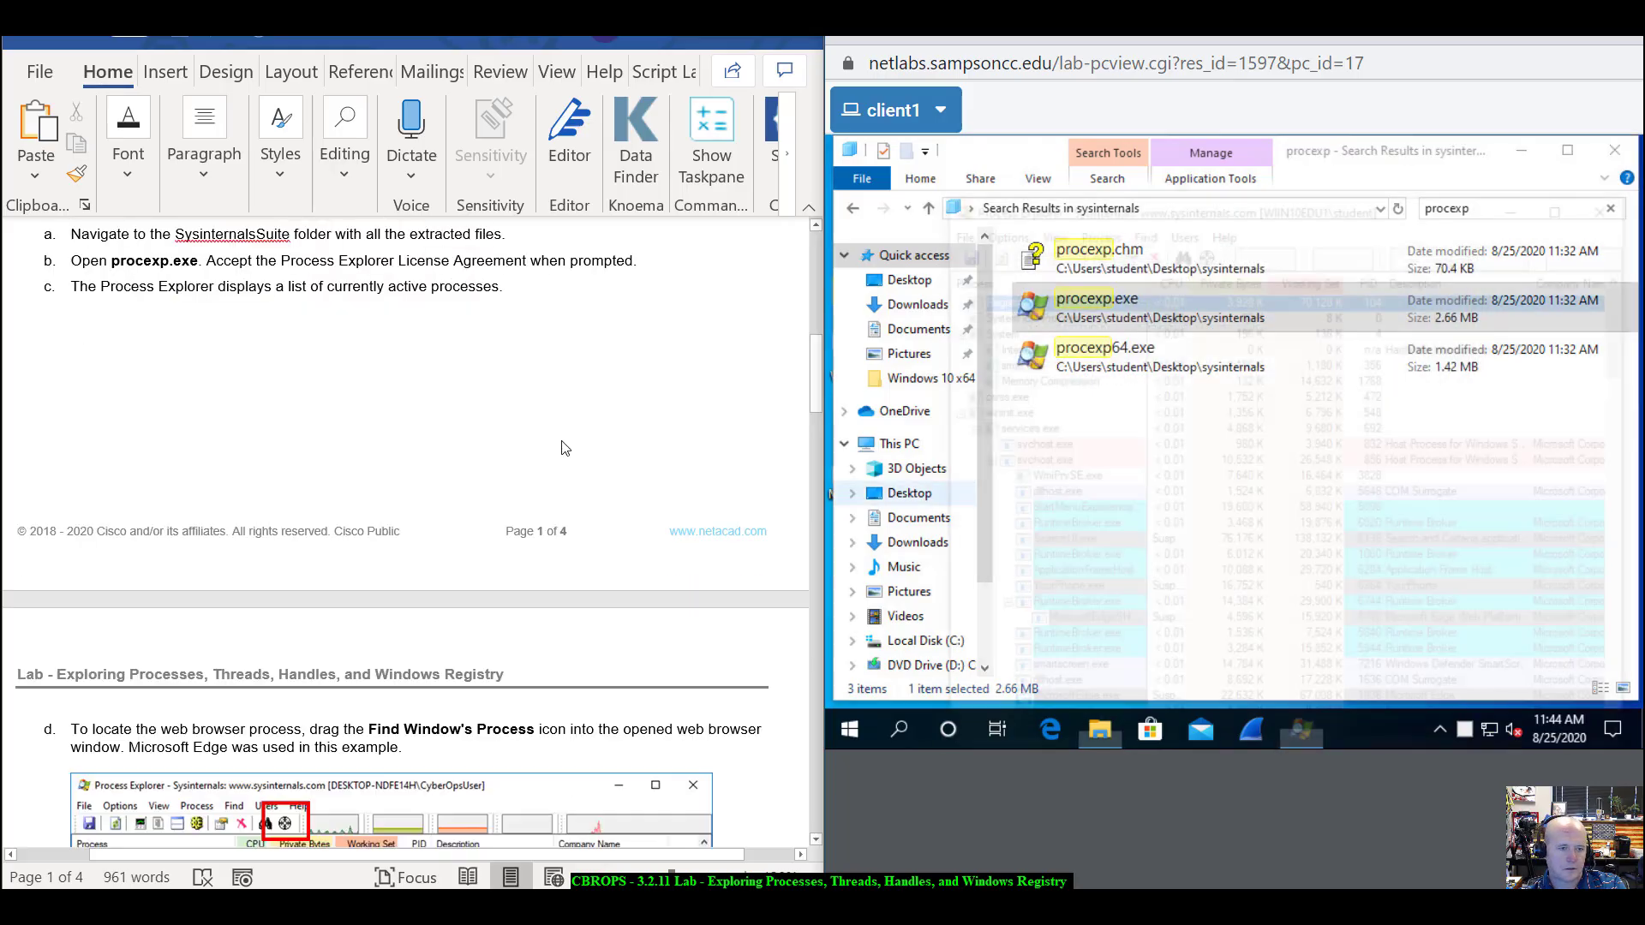
scroll(562, 440, "down", 1)
scroll(562, 440, "up", 1)
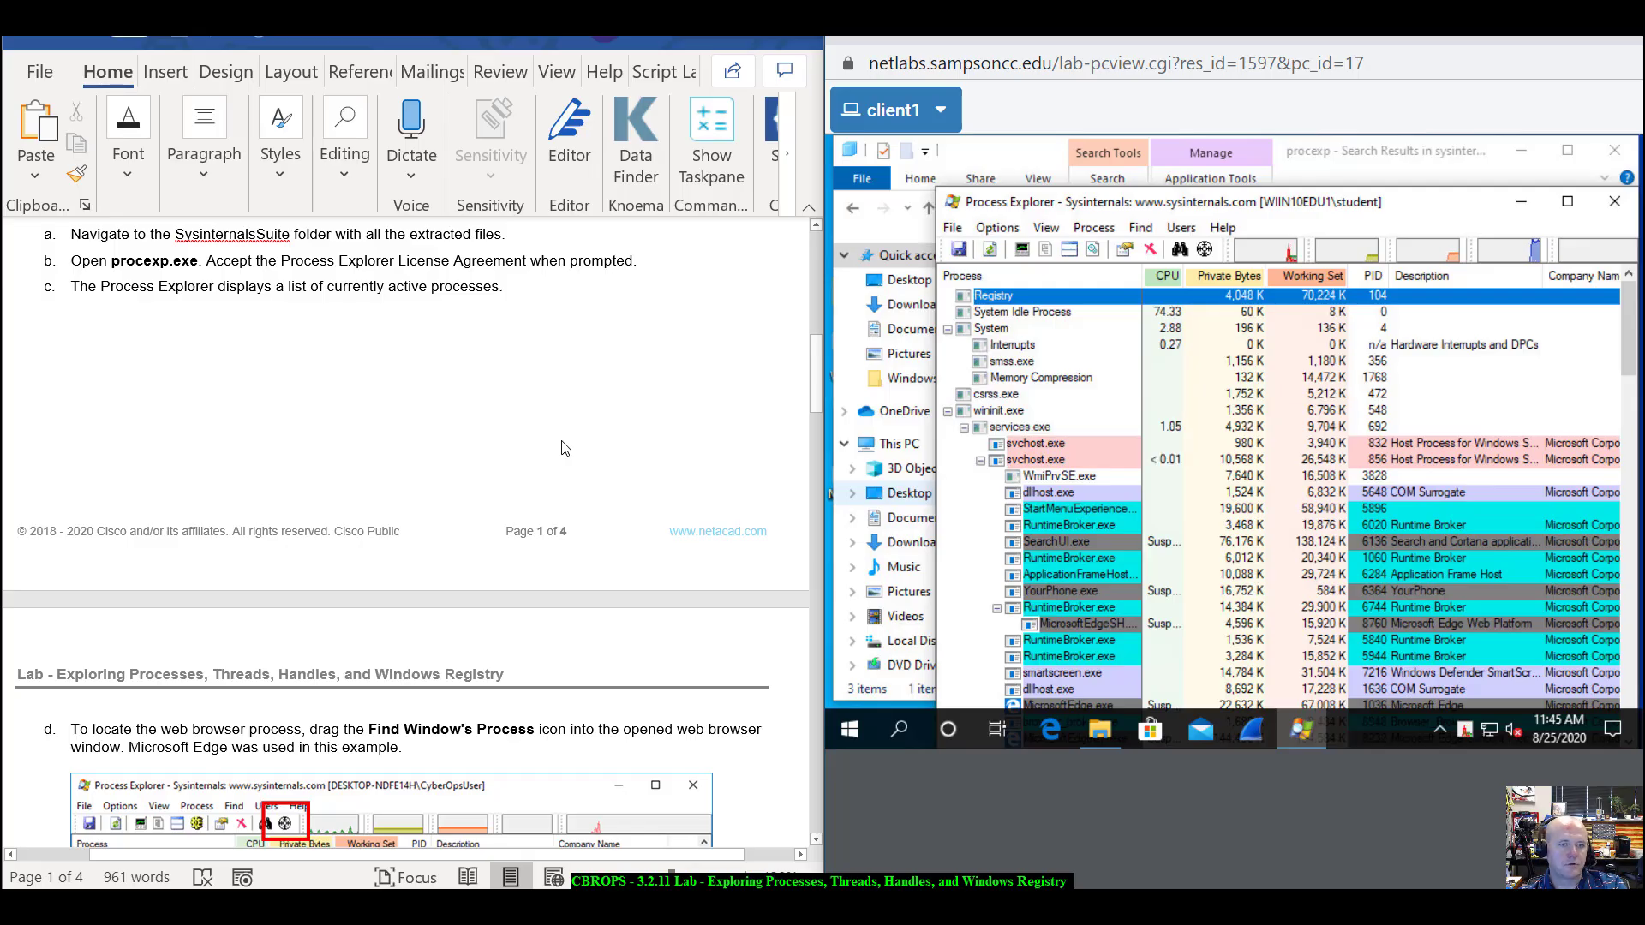
- Look through the list of active processes in Process Explorer from start to end and back
mouse_move(1087, 540)
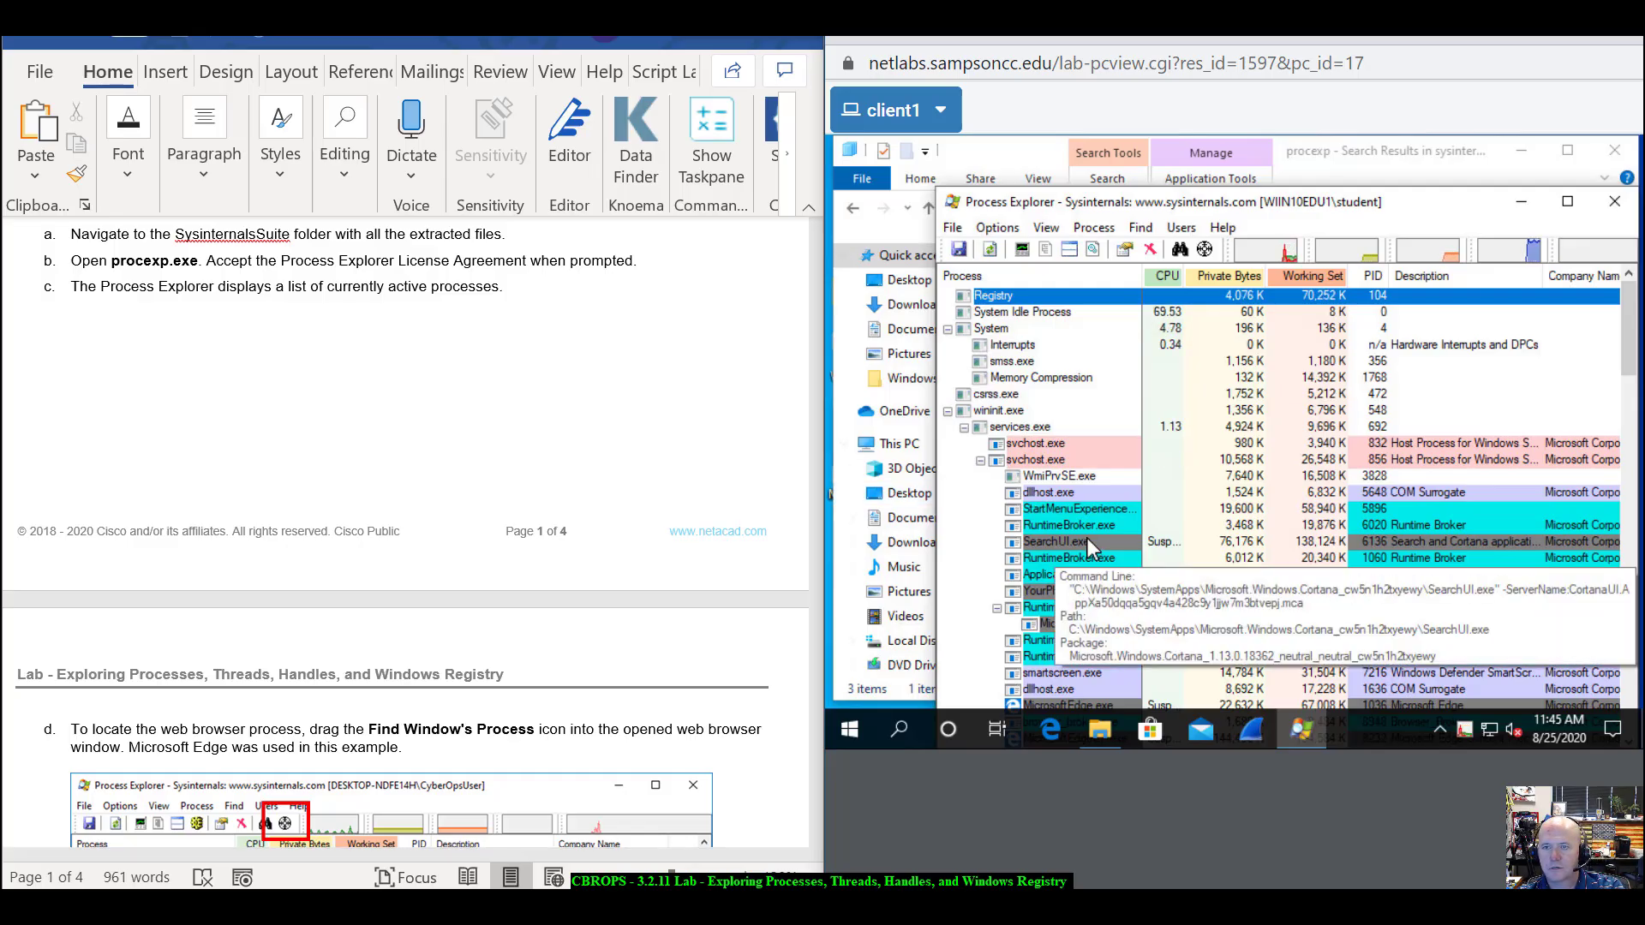
scroll(1106, 523, "down", 4)
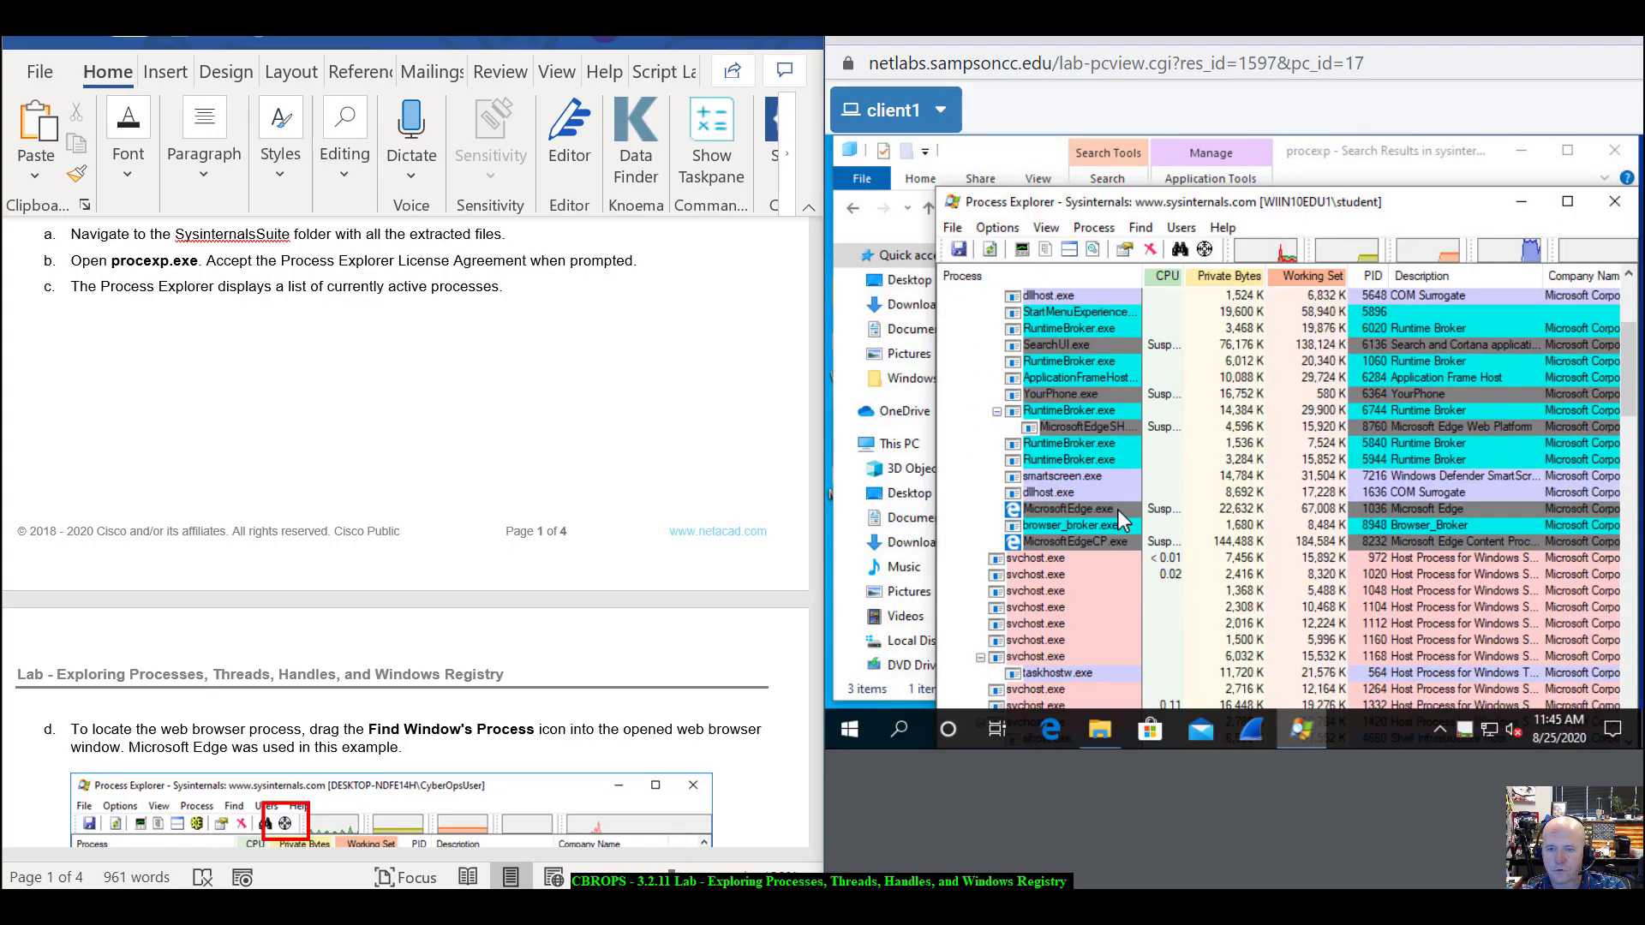
scroll(1117, 519, "down", 10)
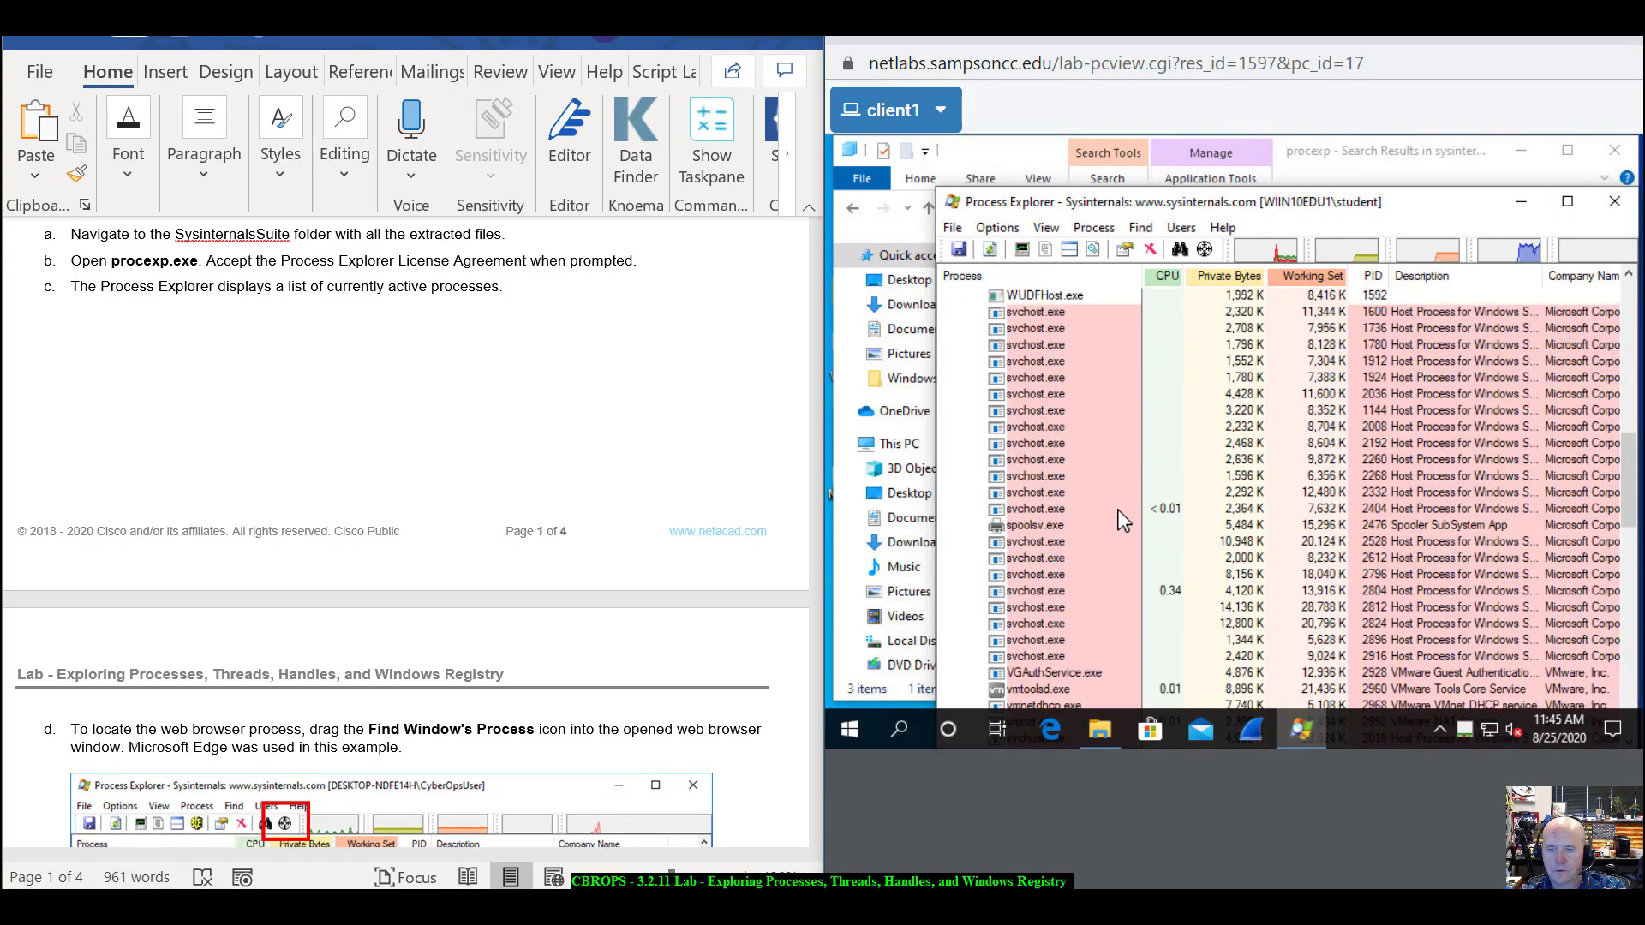
scroll(1122, 520, "down", 10)
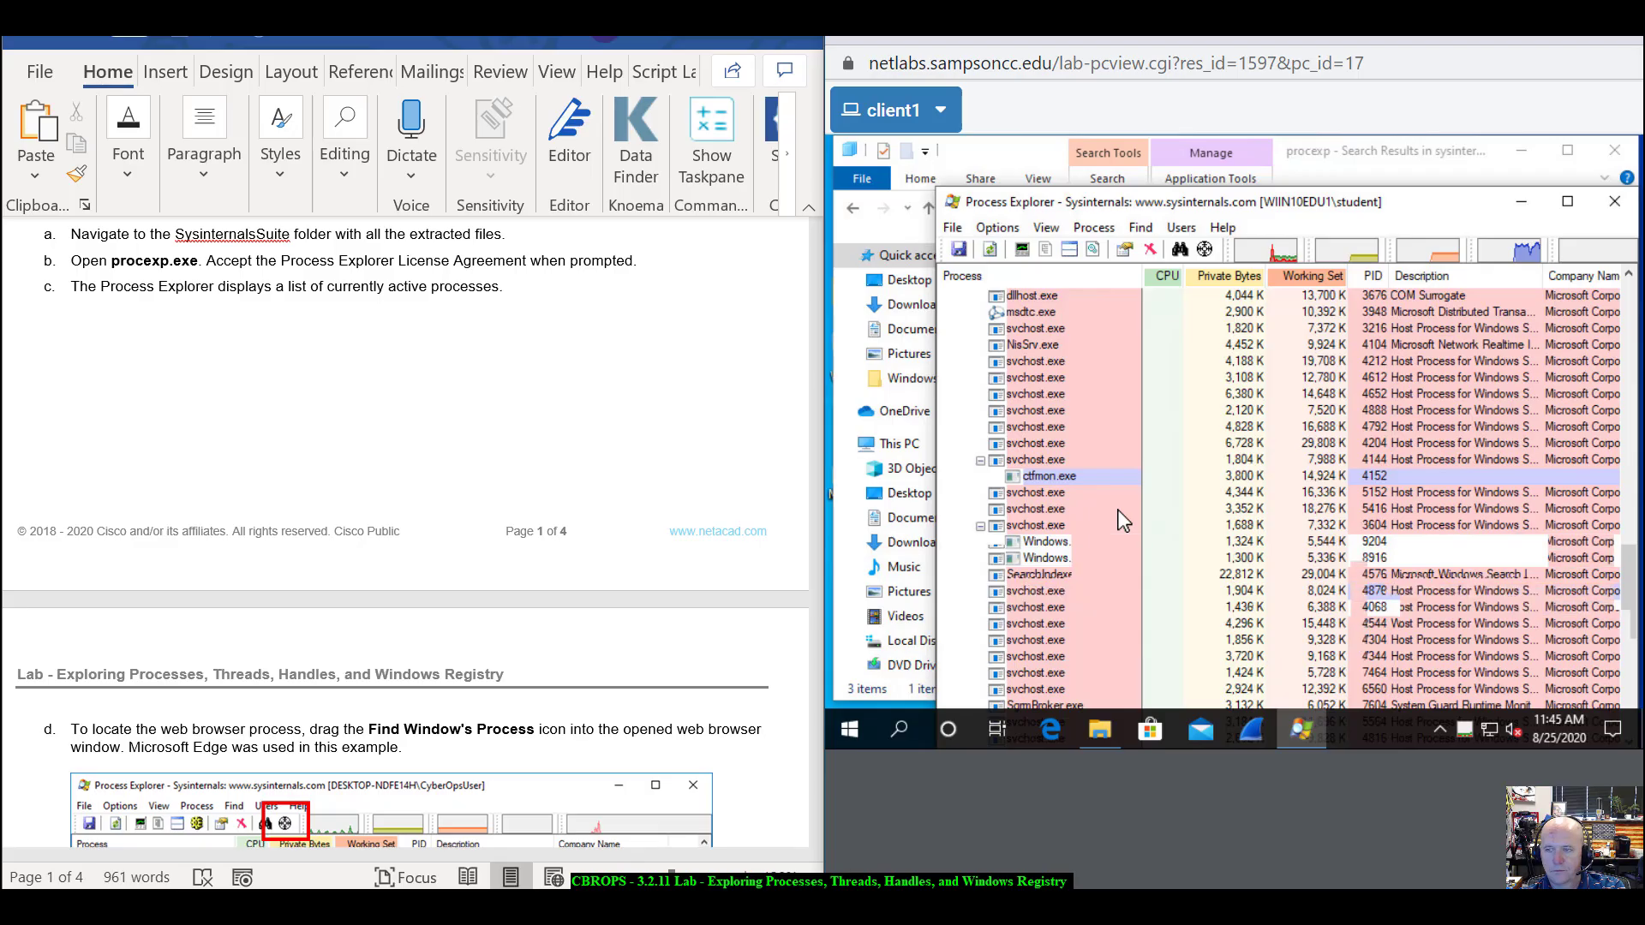
scroll(1122, 520, "up", 10)
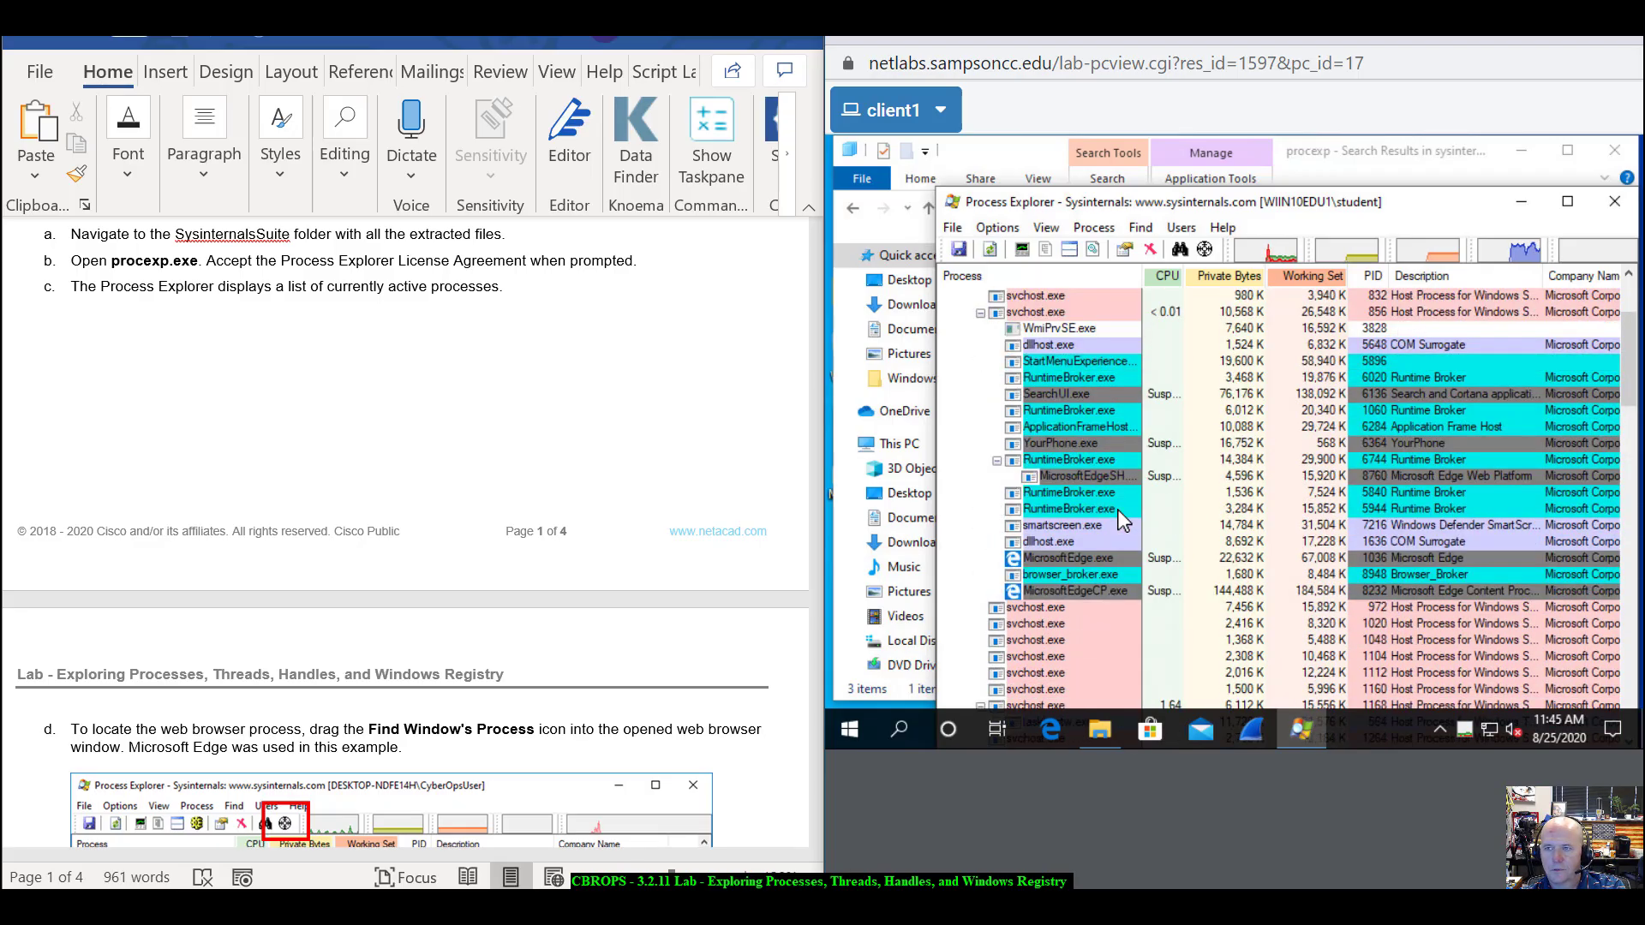
scroll(1122, 520, "up", 3)
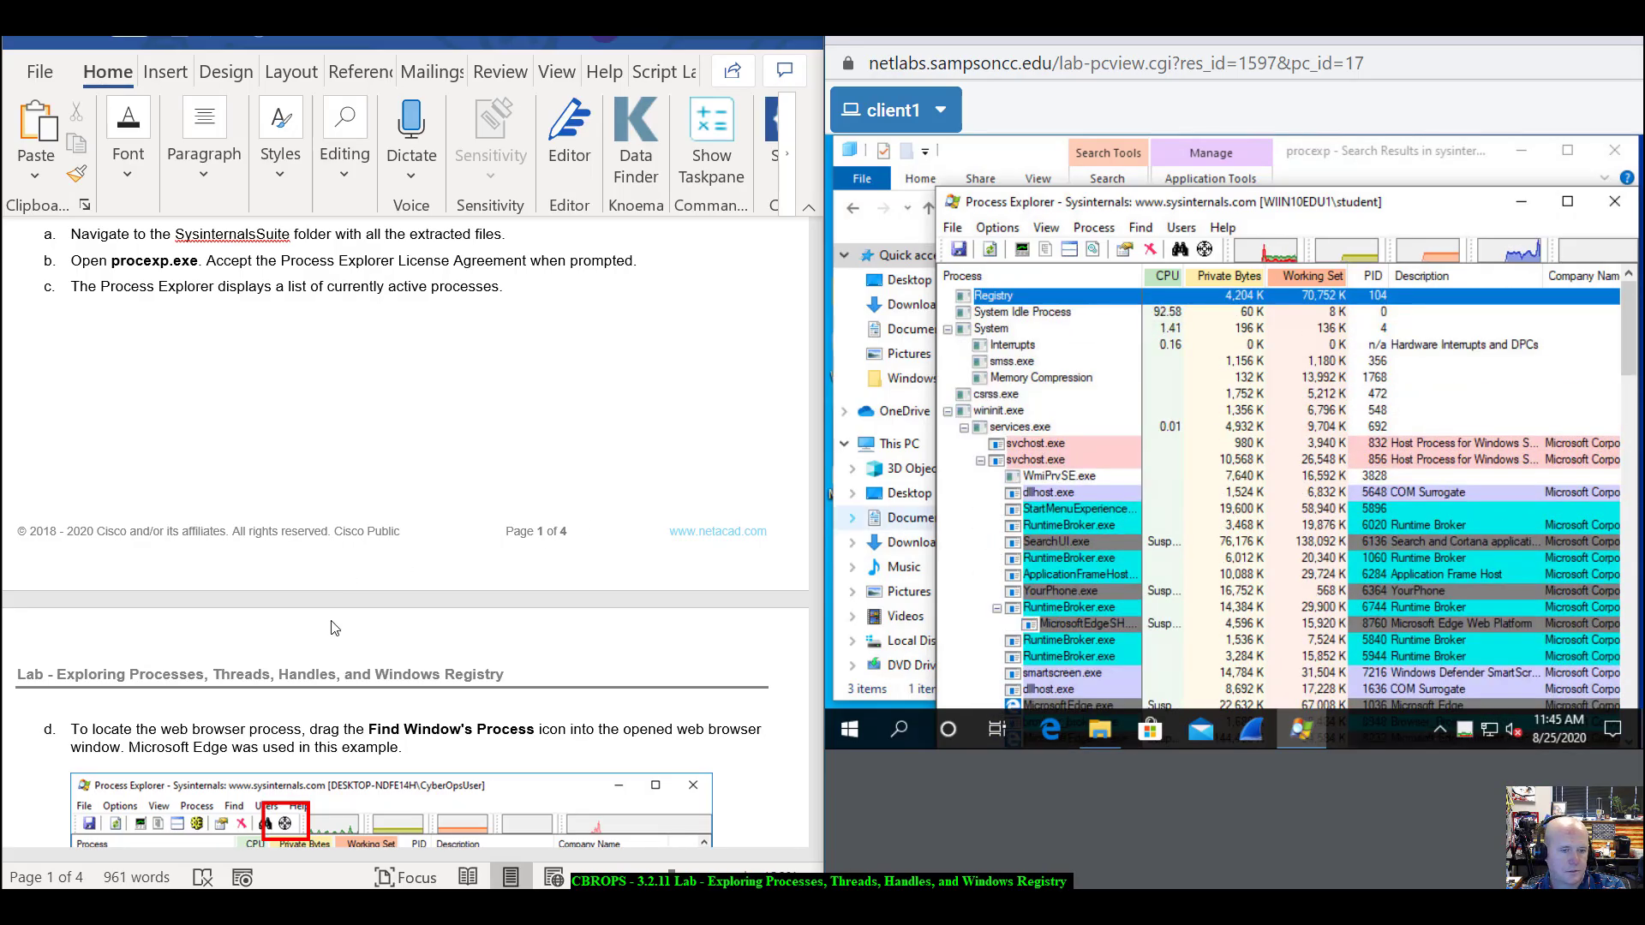
- Read lab items d and e on finding and killing the Microsoft Edge process, comparing their screenshots with the live process list
scroll(335, 628, "down", 2)
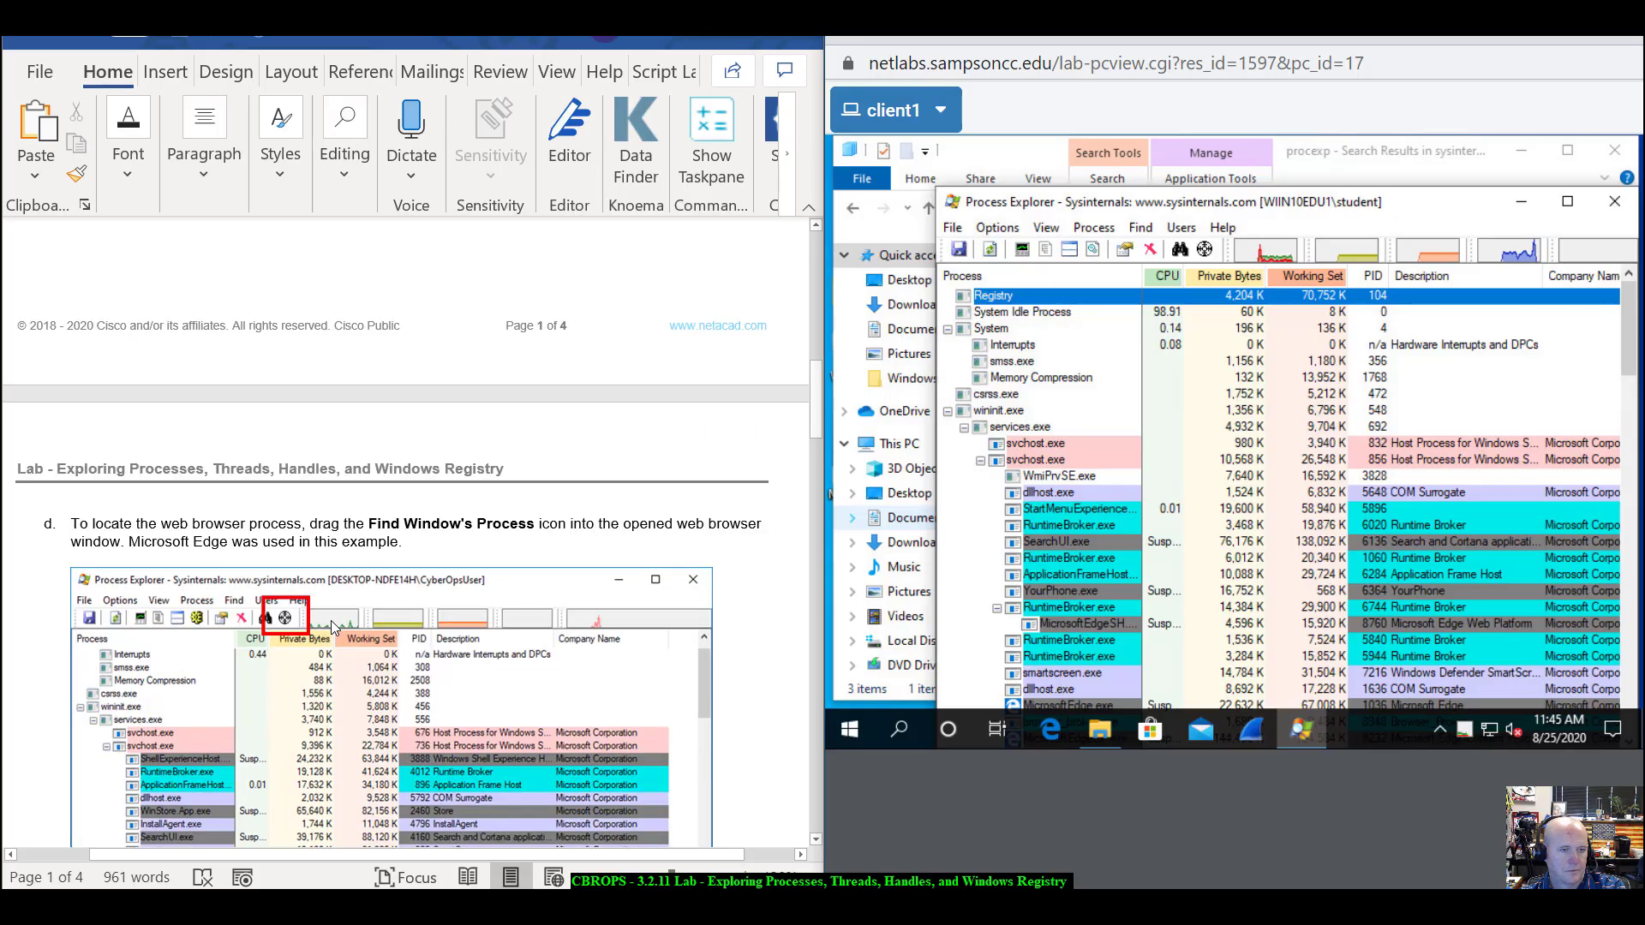
scroll(334, 628, "up", 3)
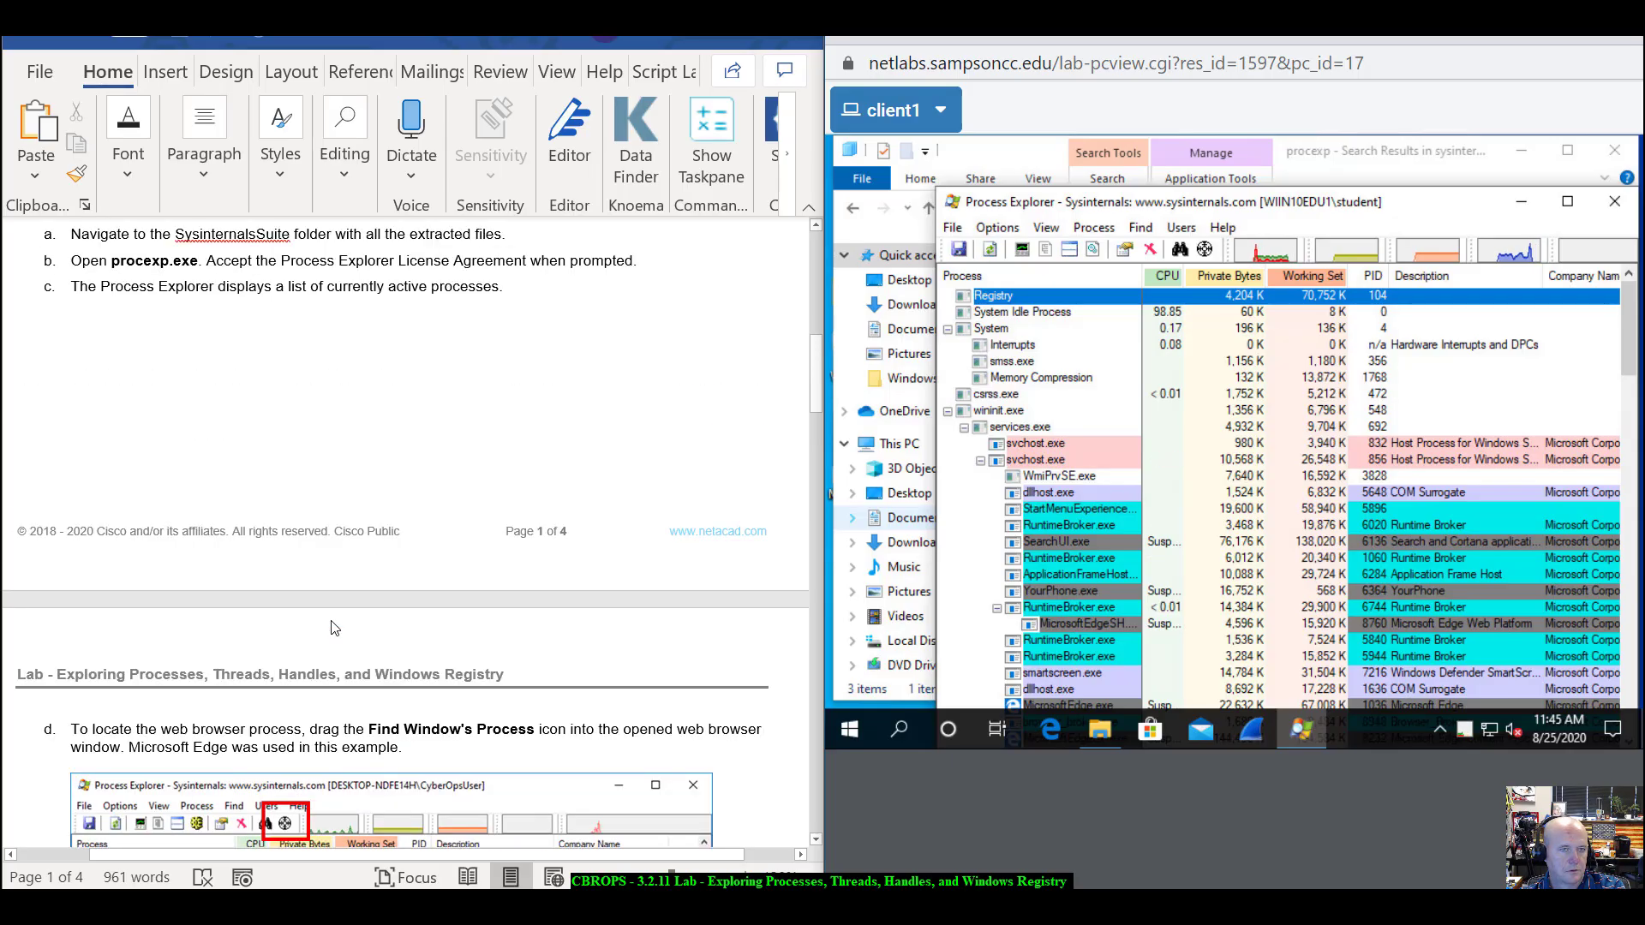
scroll(334, 628, "down", 3)
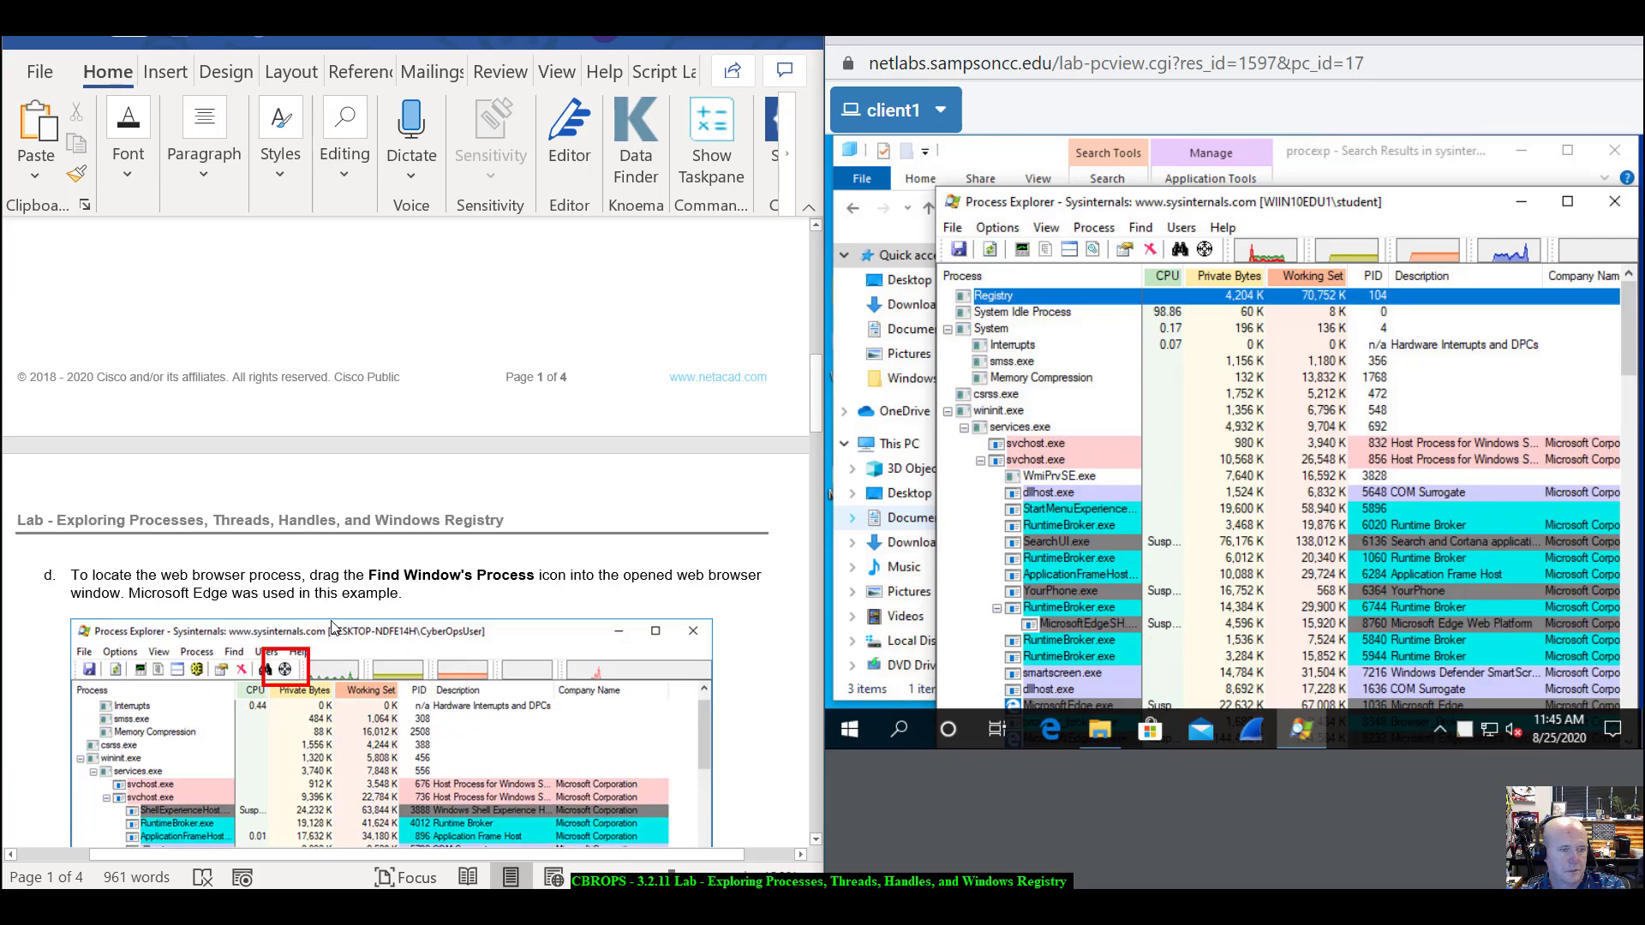
scroll(334, 627, "down", 1)
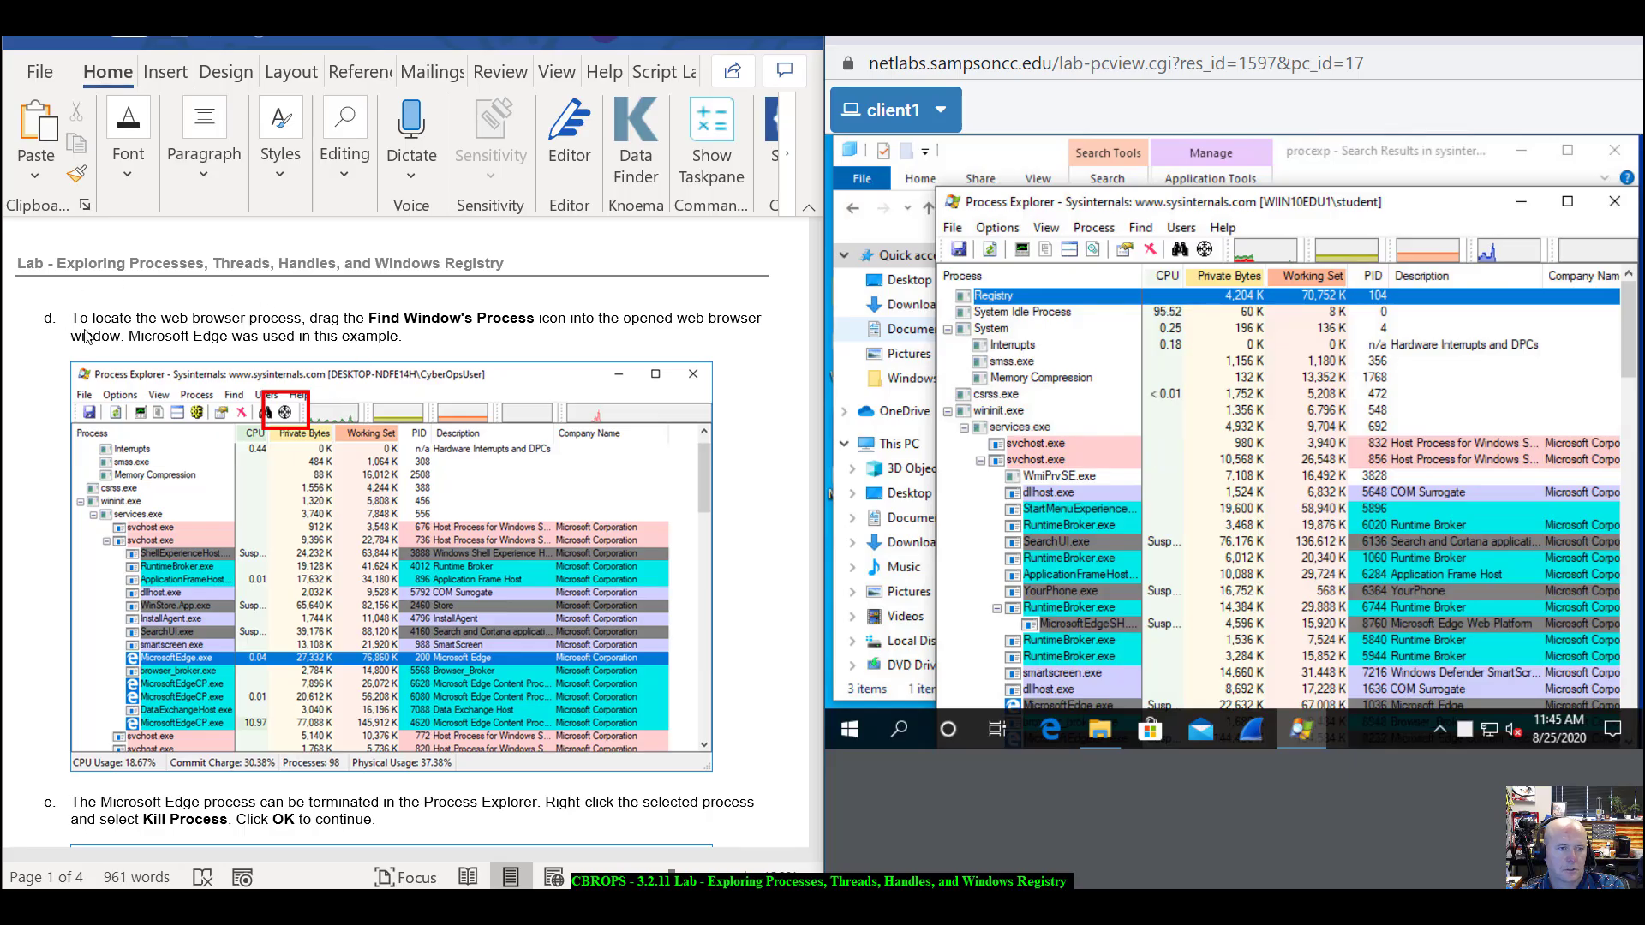
scroll(302, 437, "up", 2)
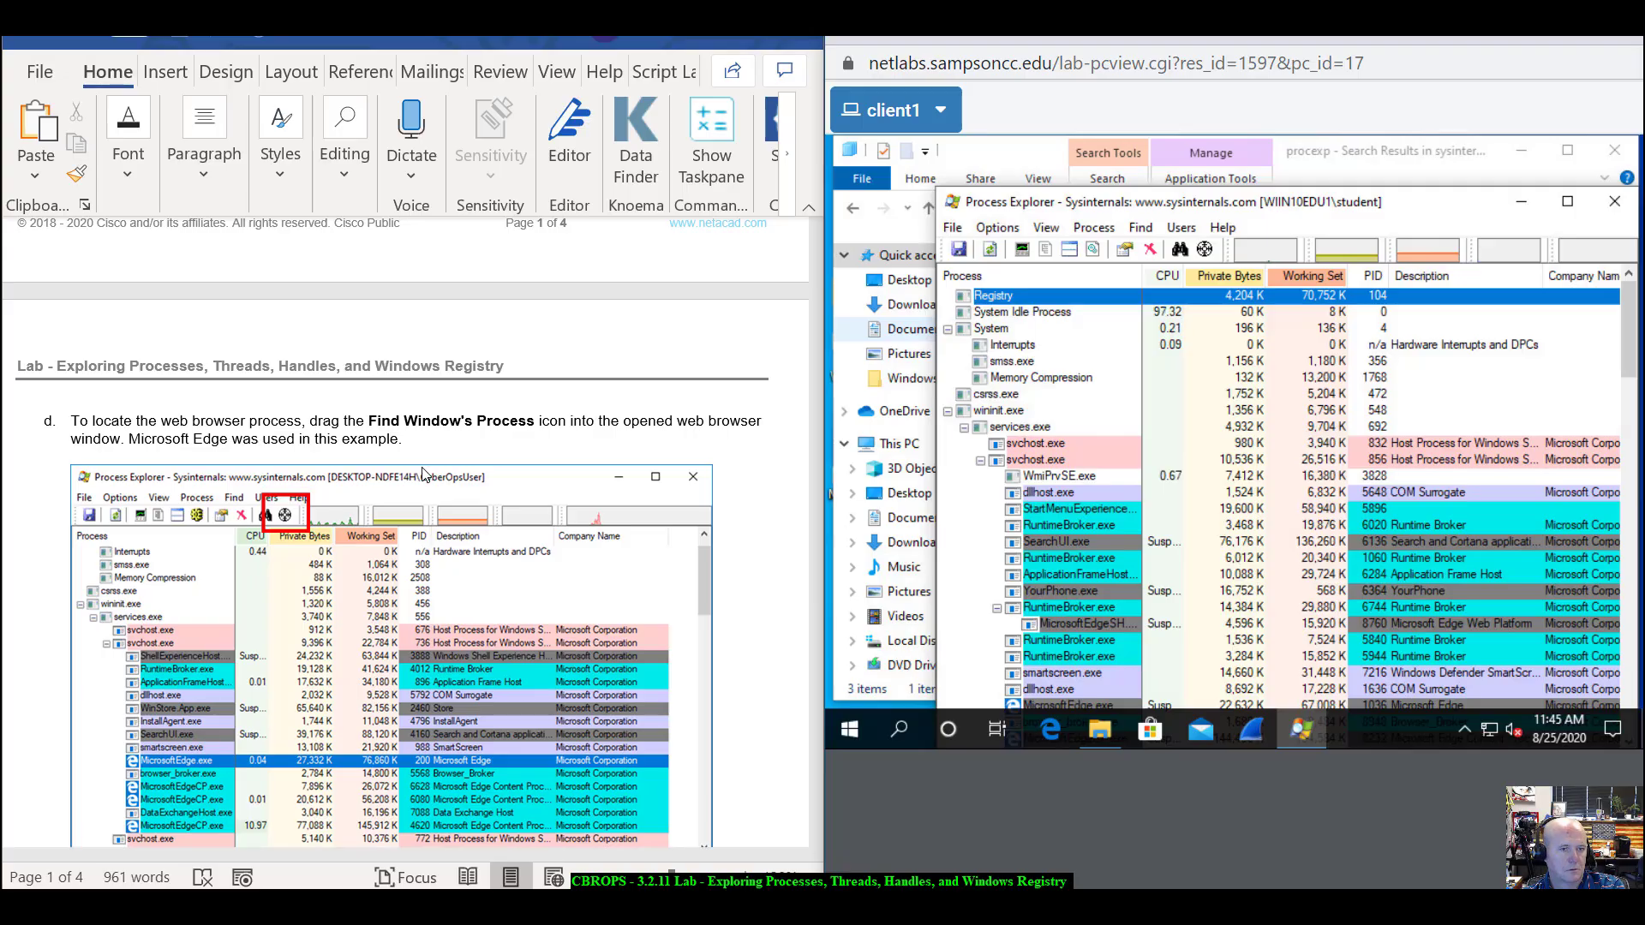
scroll(433, 416, "down", 4)
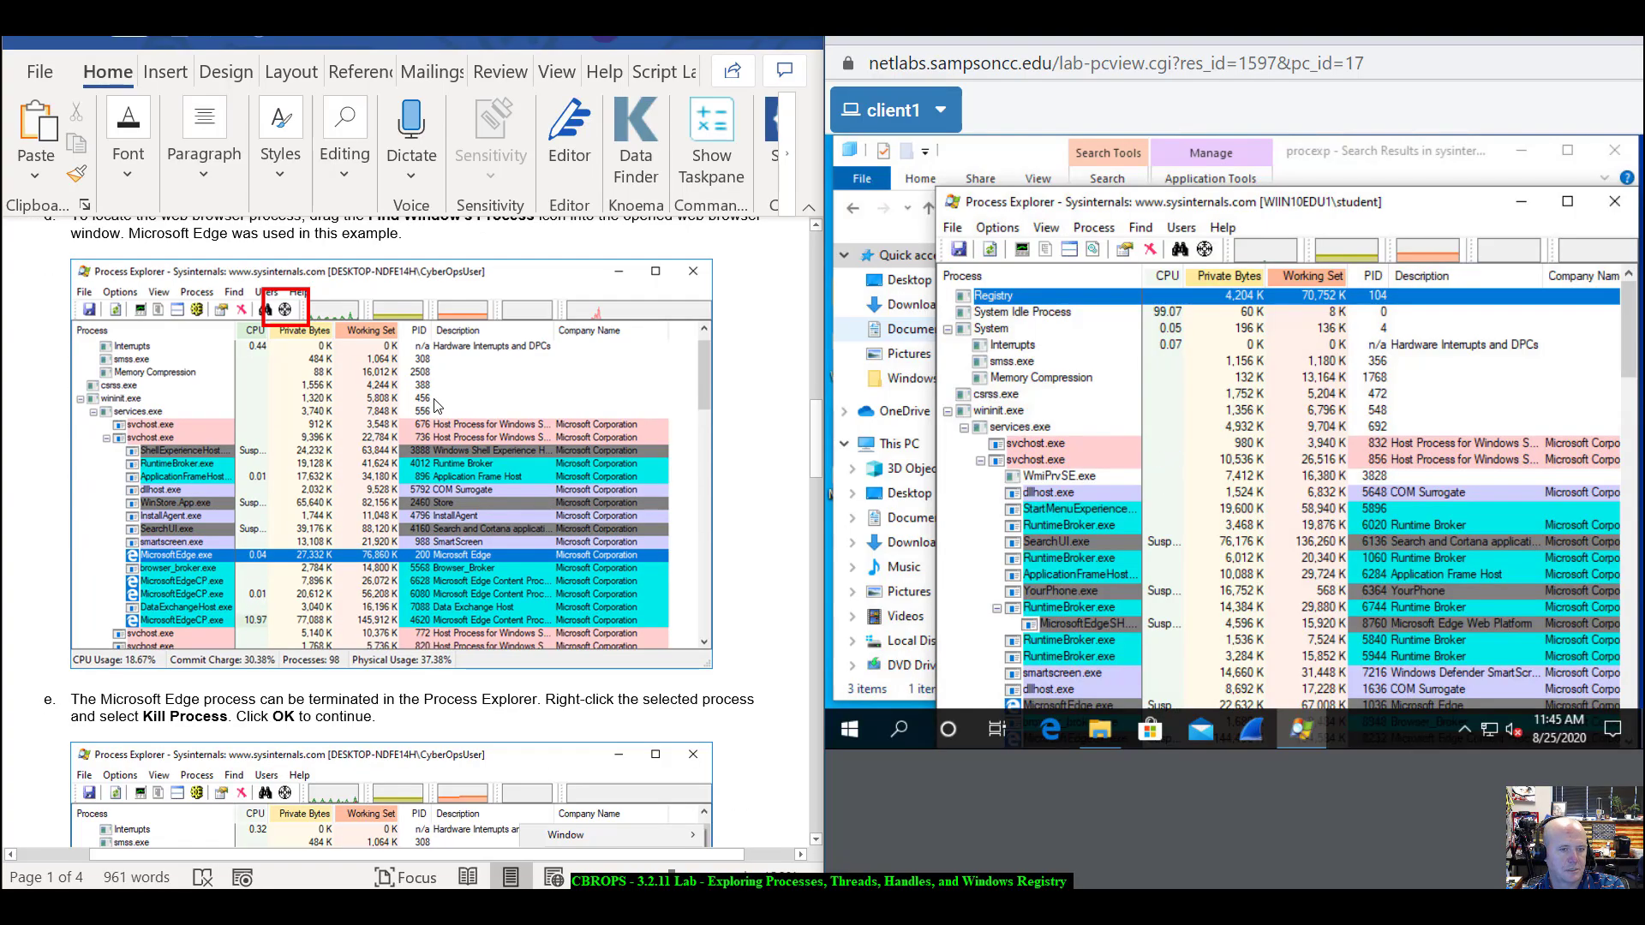
scroll(434, 405, "down", 6)
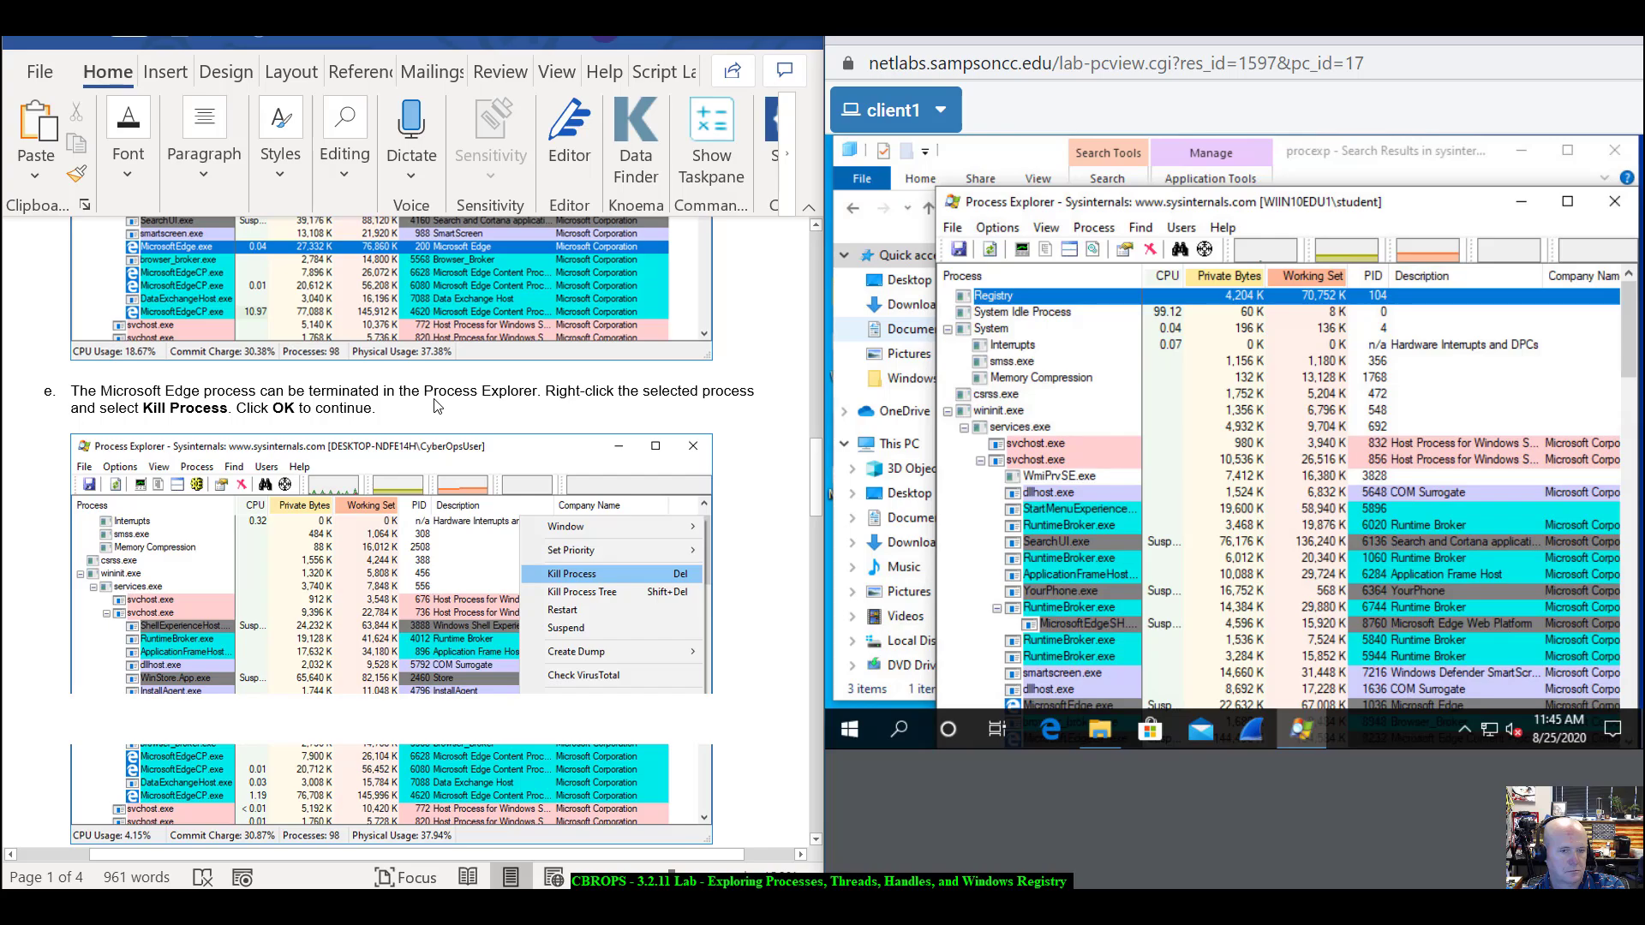
scroll(435, 405, "up", 4)
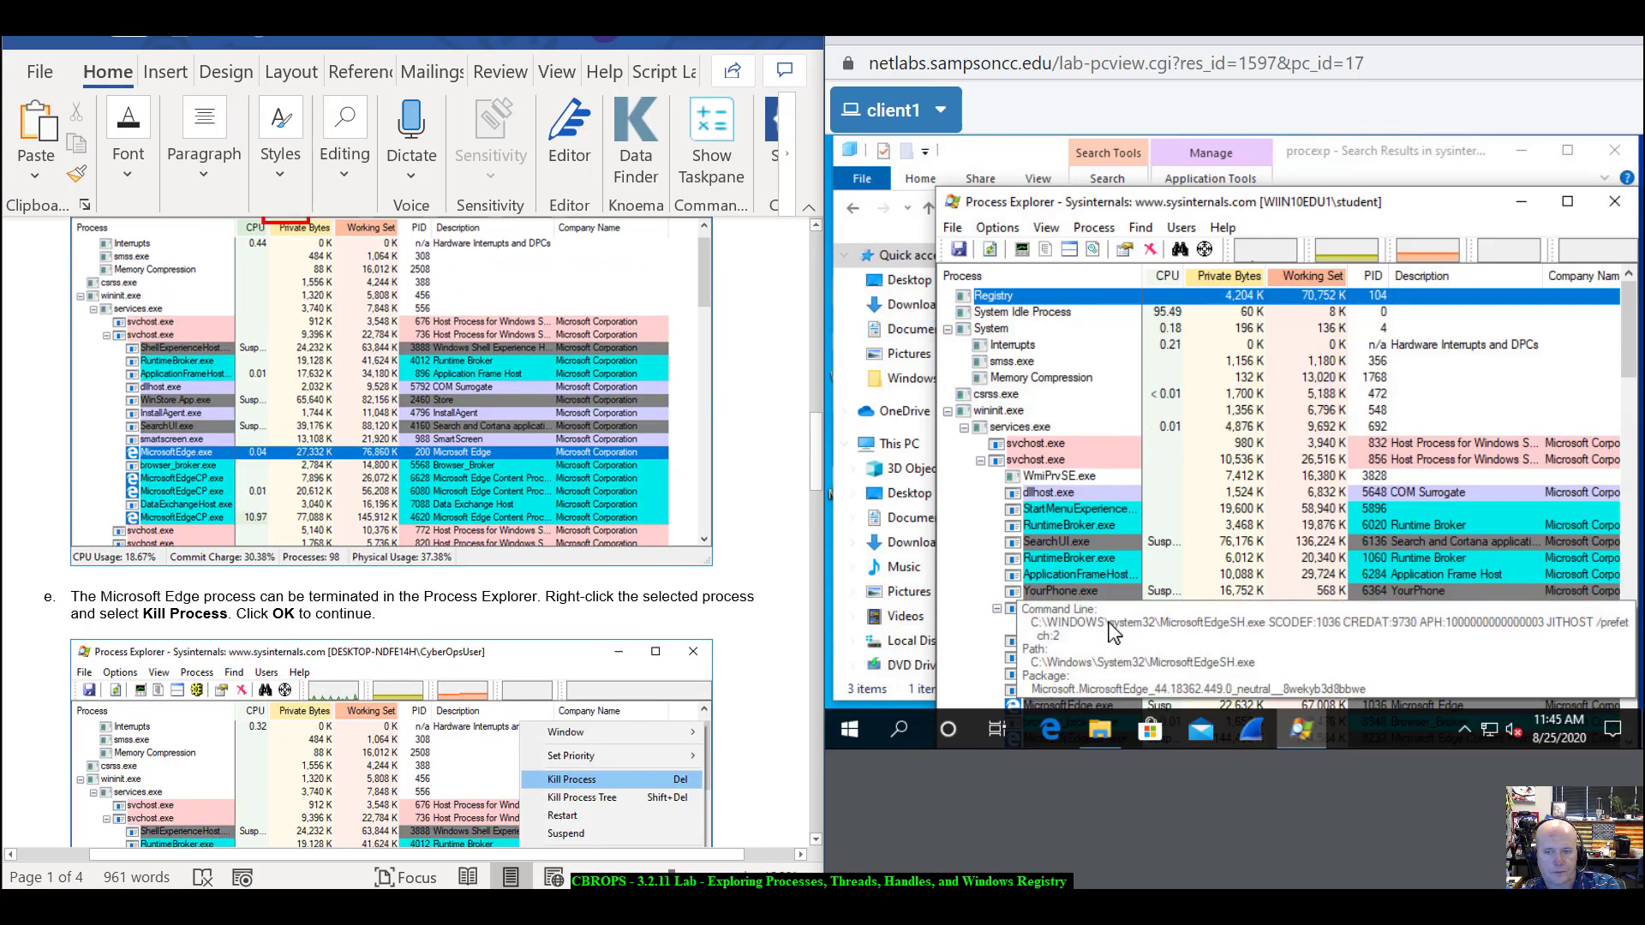
scroll(1046, 586, "down", 1)
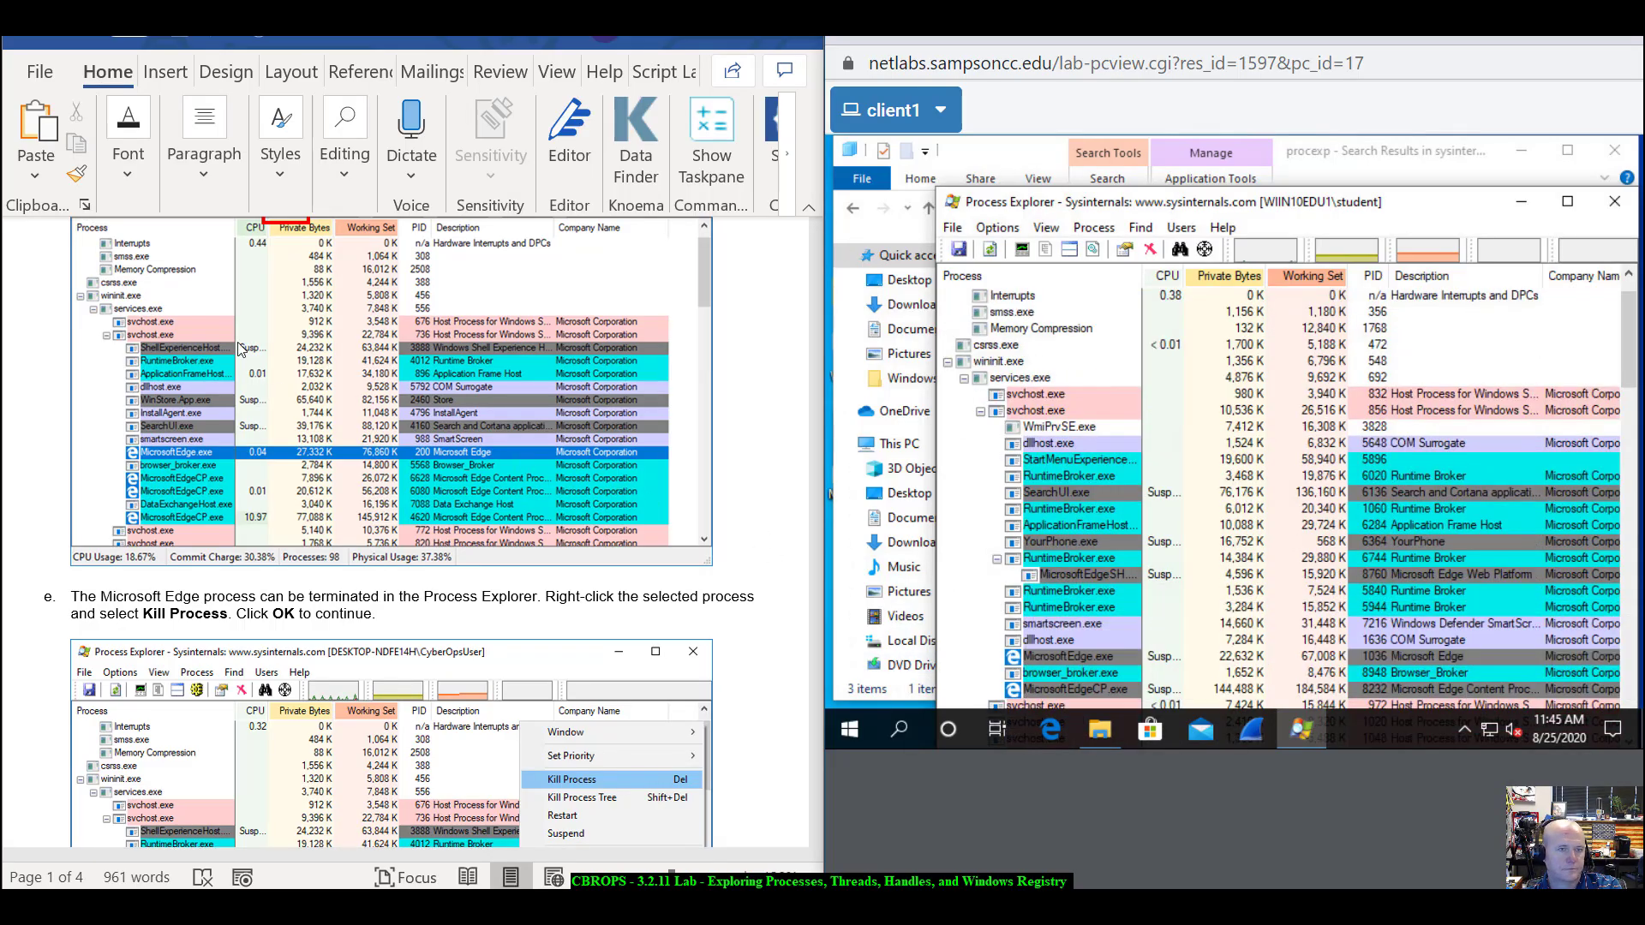
scroll(342, 429, "up", 3)
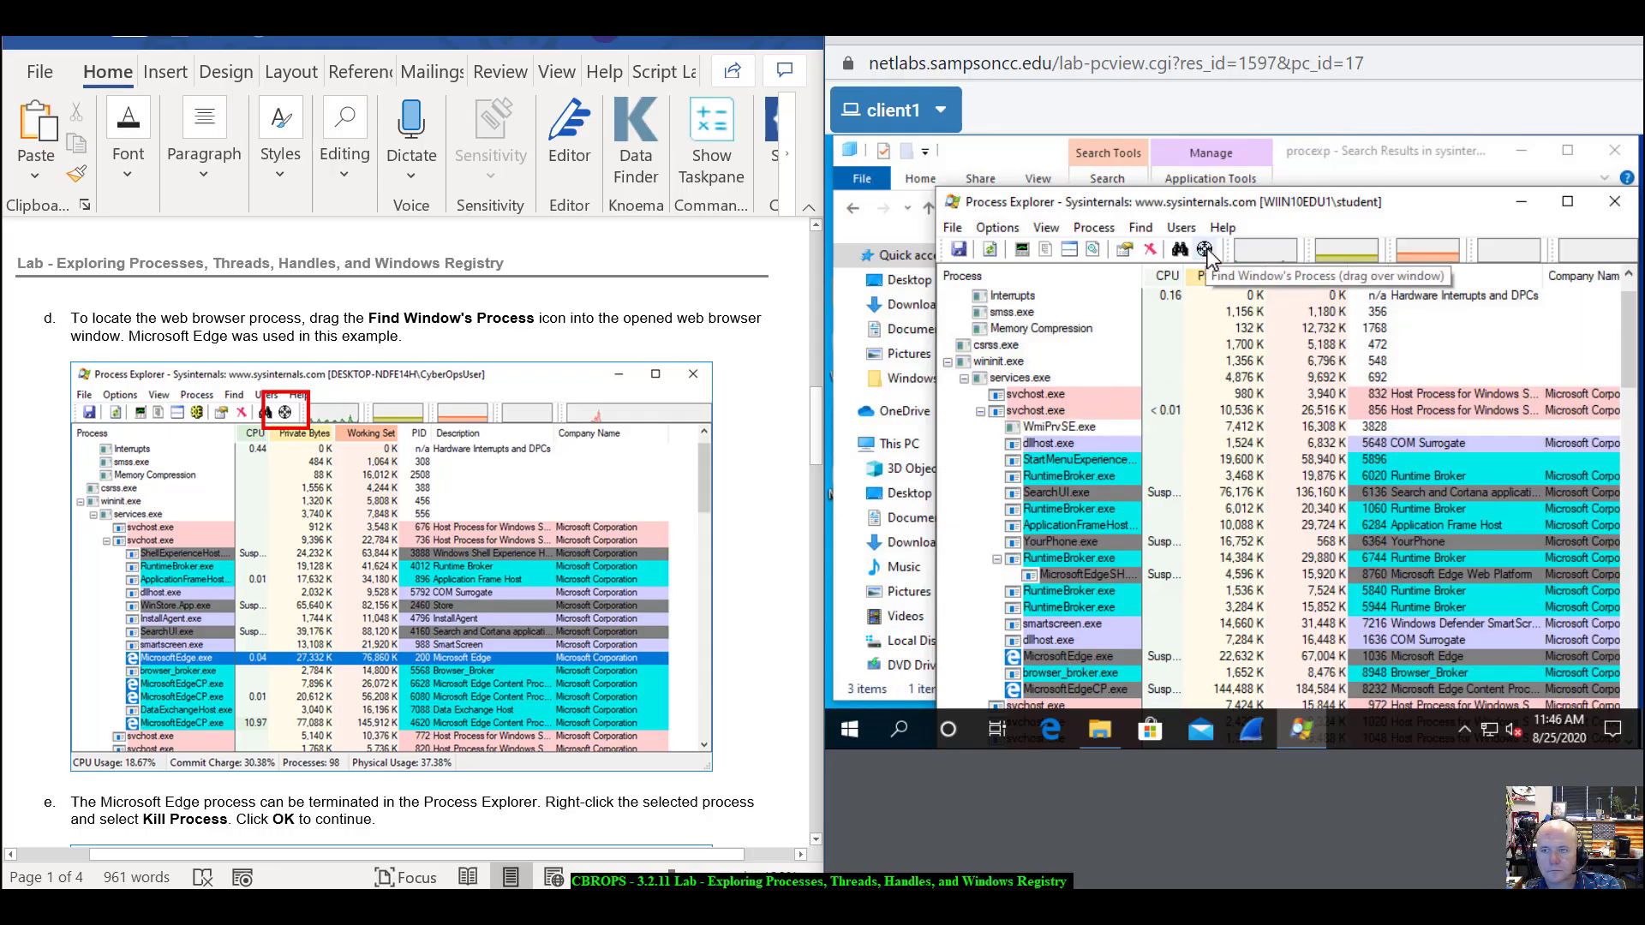
- Locate the process that owns the sysinternals search window with Find Window's Process, and close that folder window
mouse_move(1206, 249)
left_mouse_down()
mouse_move(1208, 296)
mouse_move(1211, 227)
left_mouse_up()
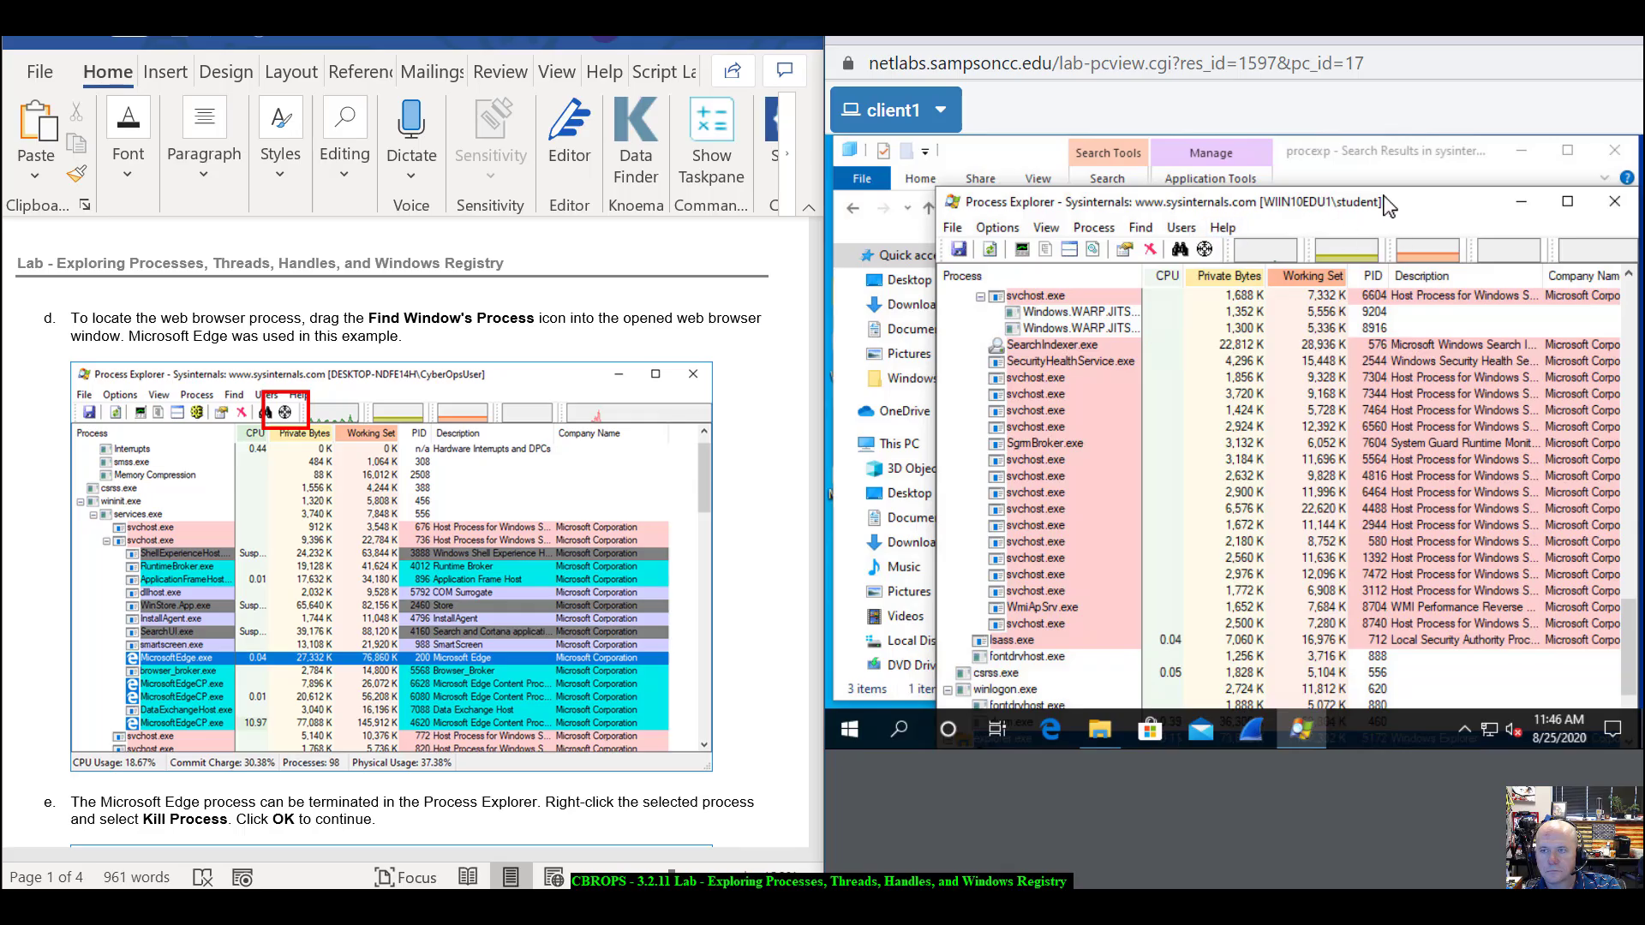
left_click(1419, 182)
left_click(1614, 150)
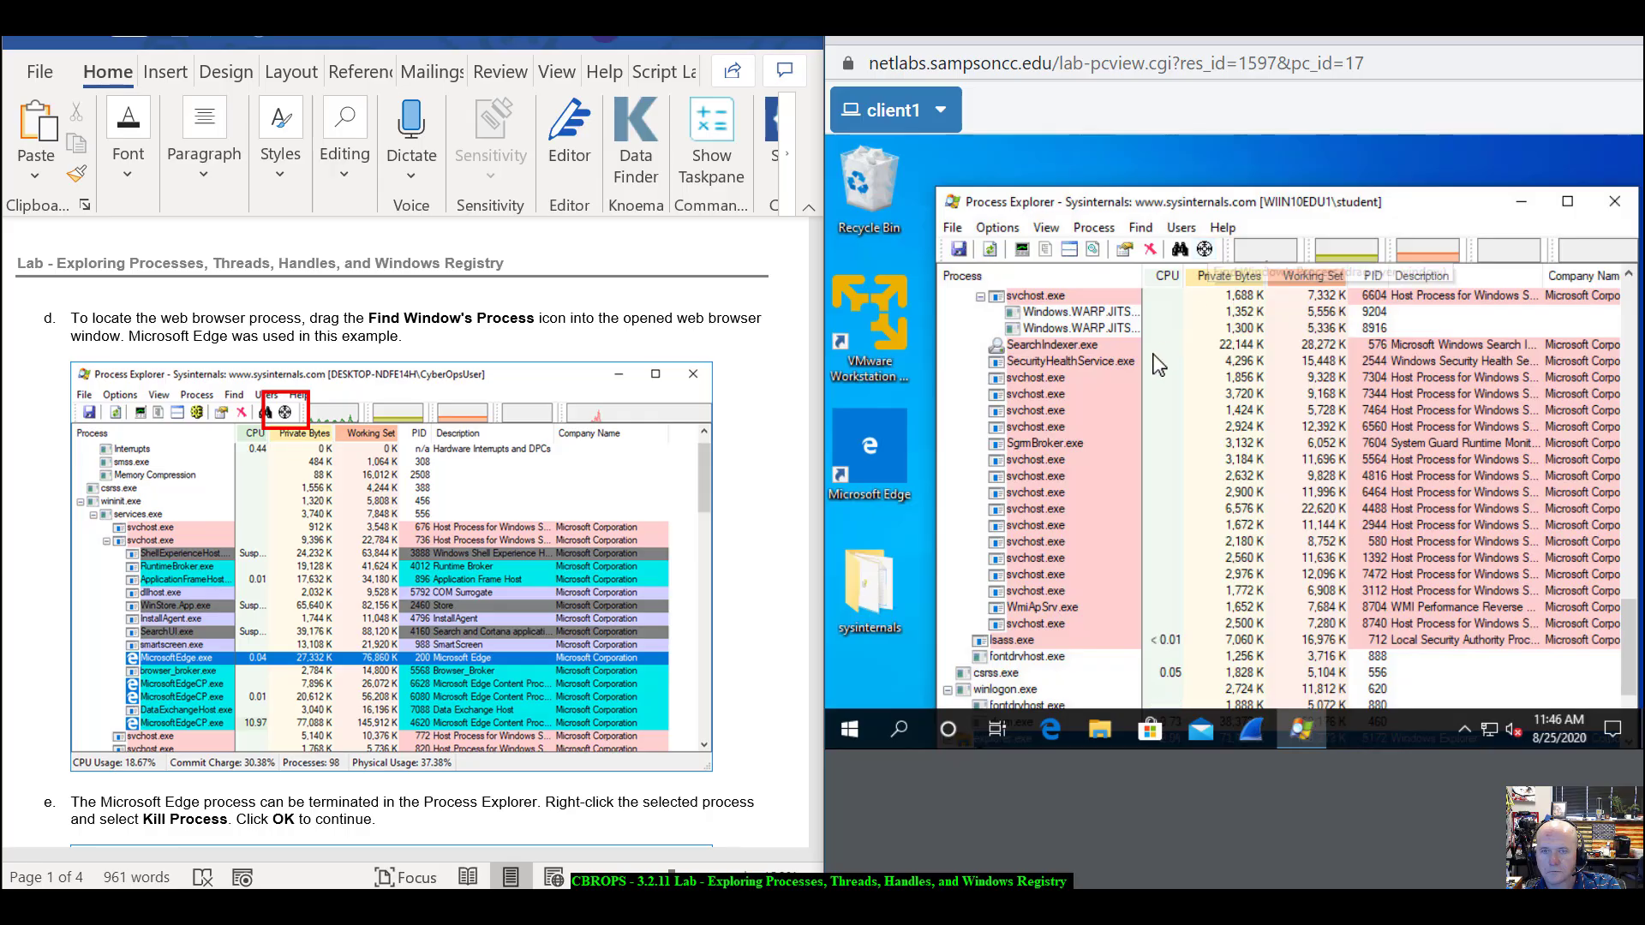
scroll(1114, 391, "down", 1)
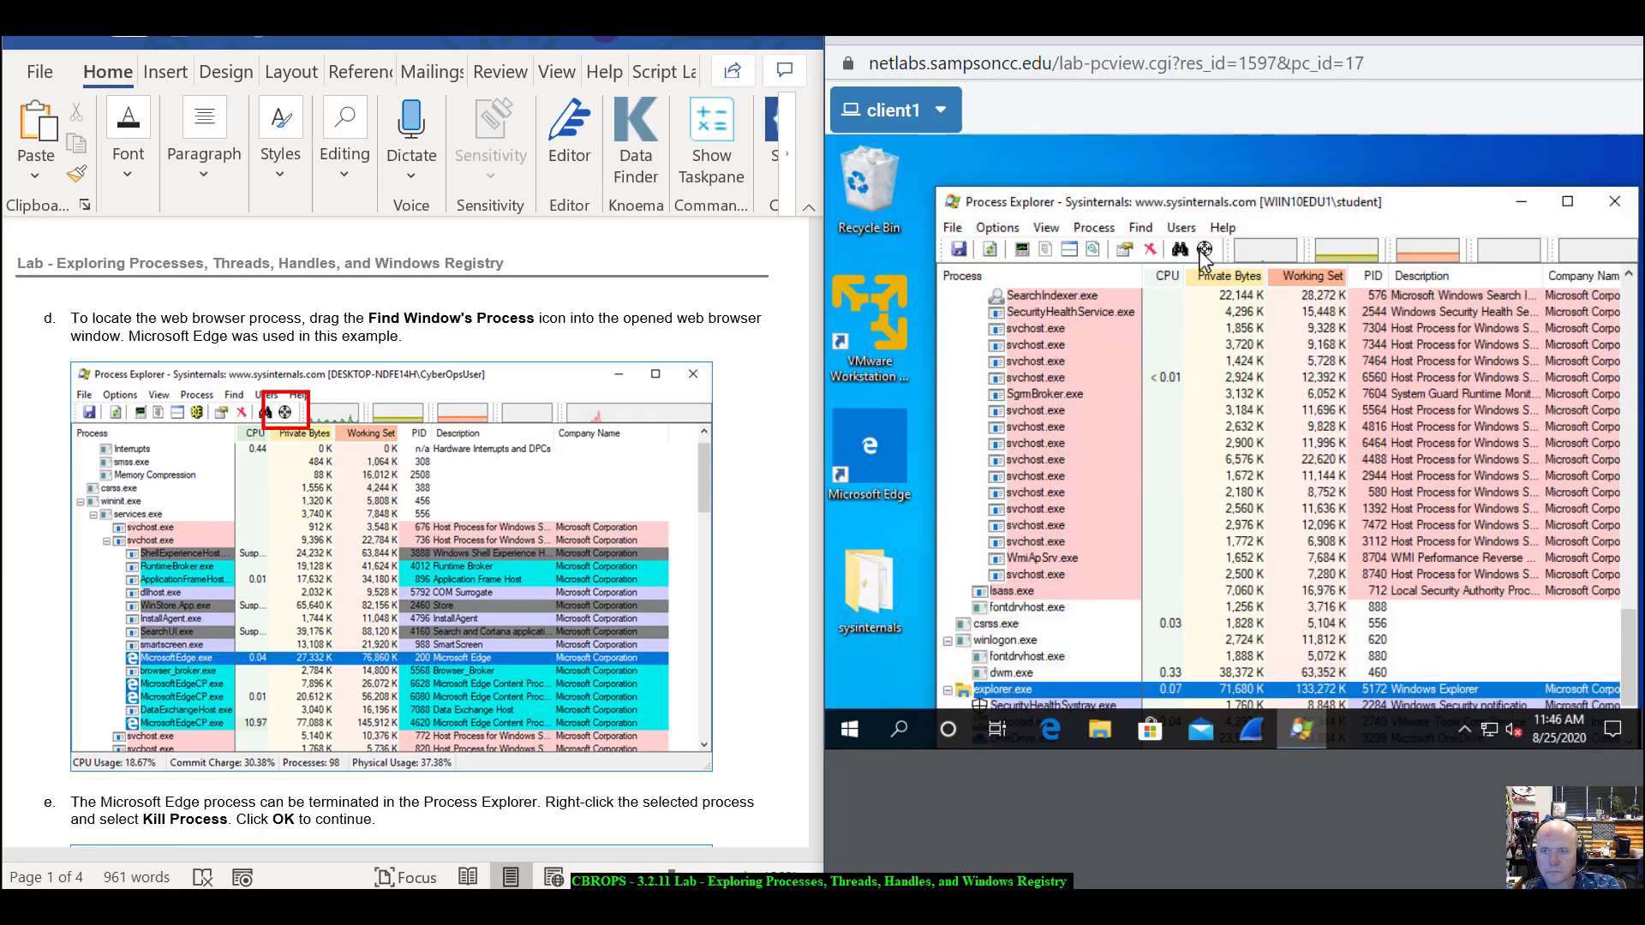
- Look for the Microsoft Edge processes in the process list, trying Find Window's Process on the desktop
scroll(1103, 382, "down", 2)
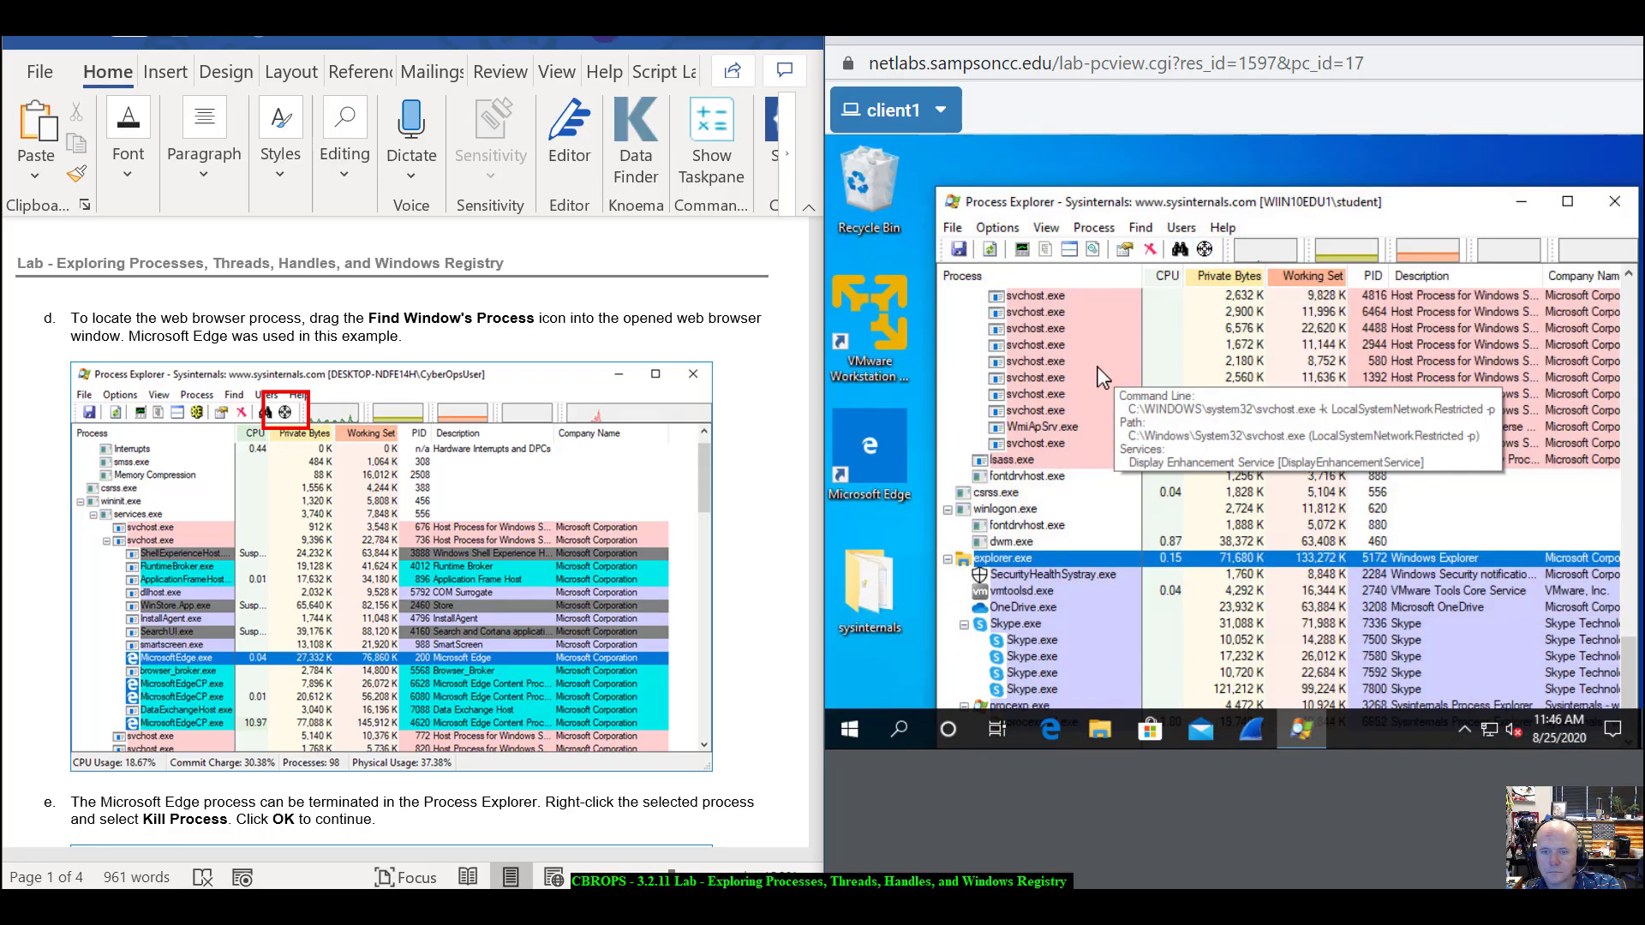
scroll(1097, 386, "up", 4)
scroll(1068, 467, "down", 1)
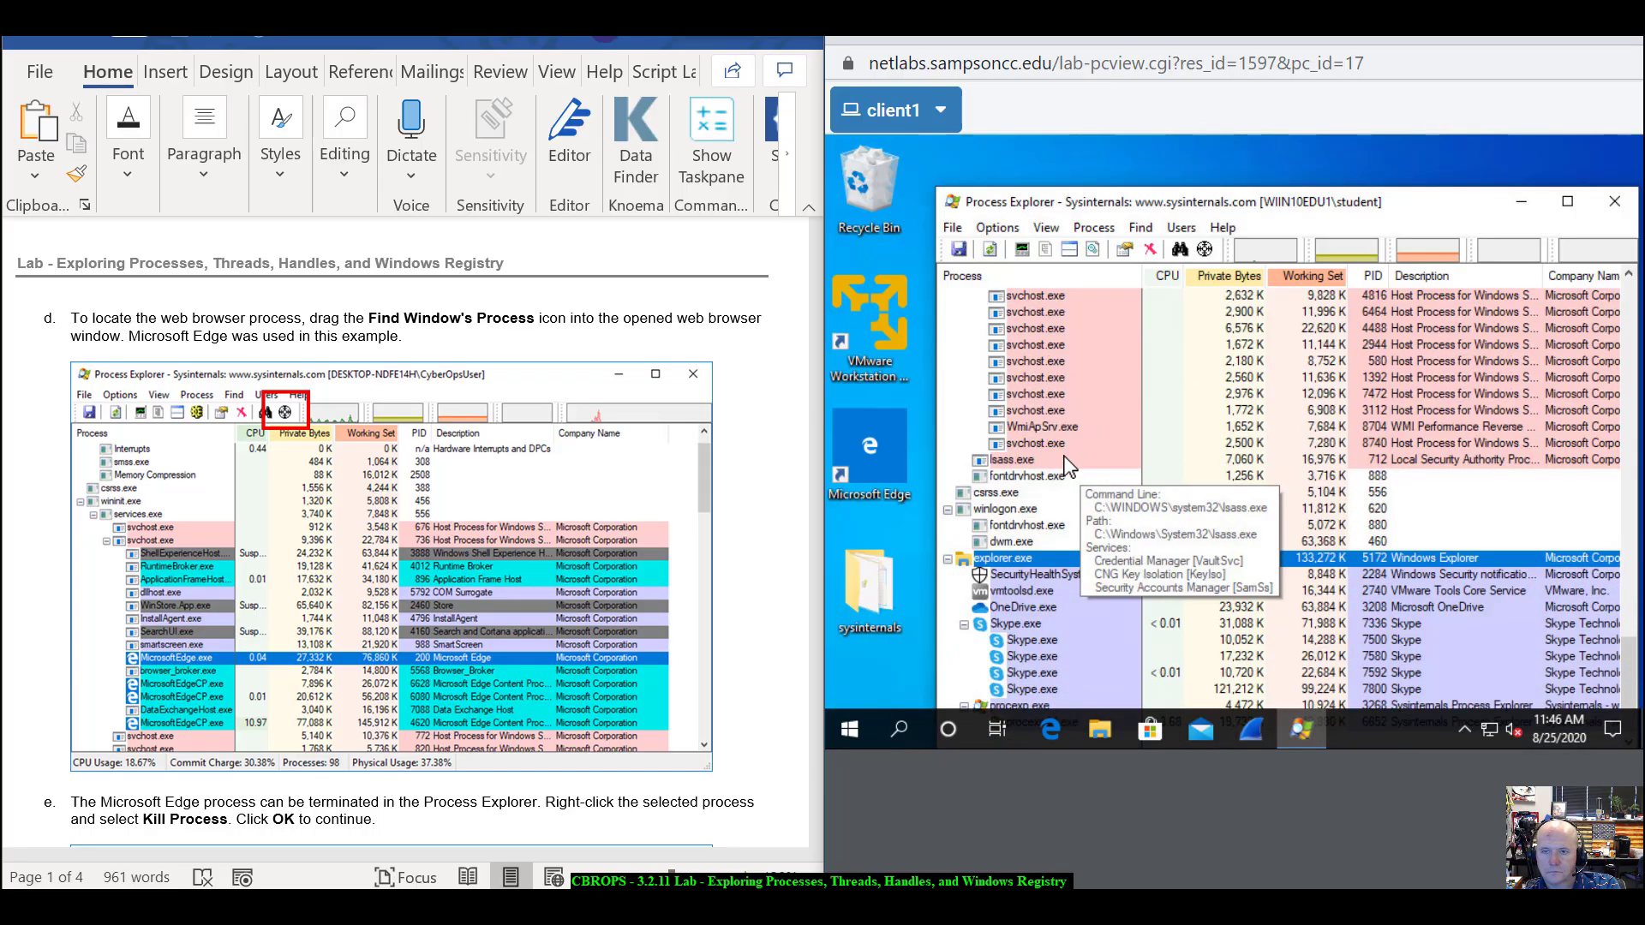
left_click_drag(1208, 248, 884, 441)
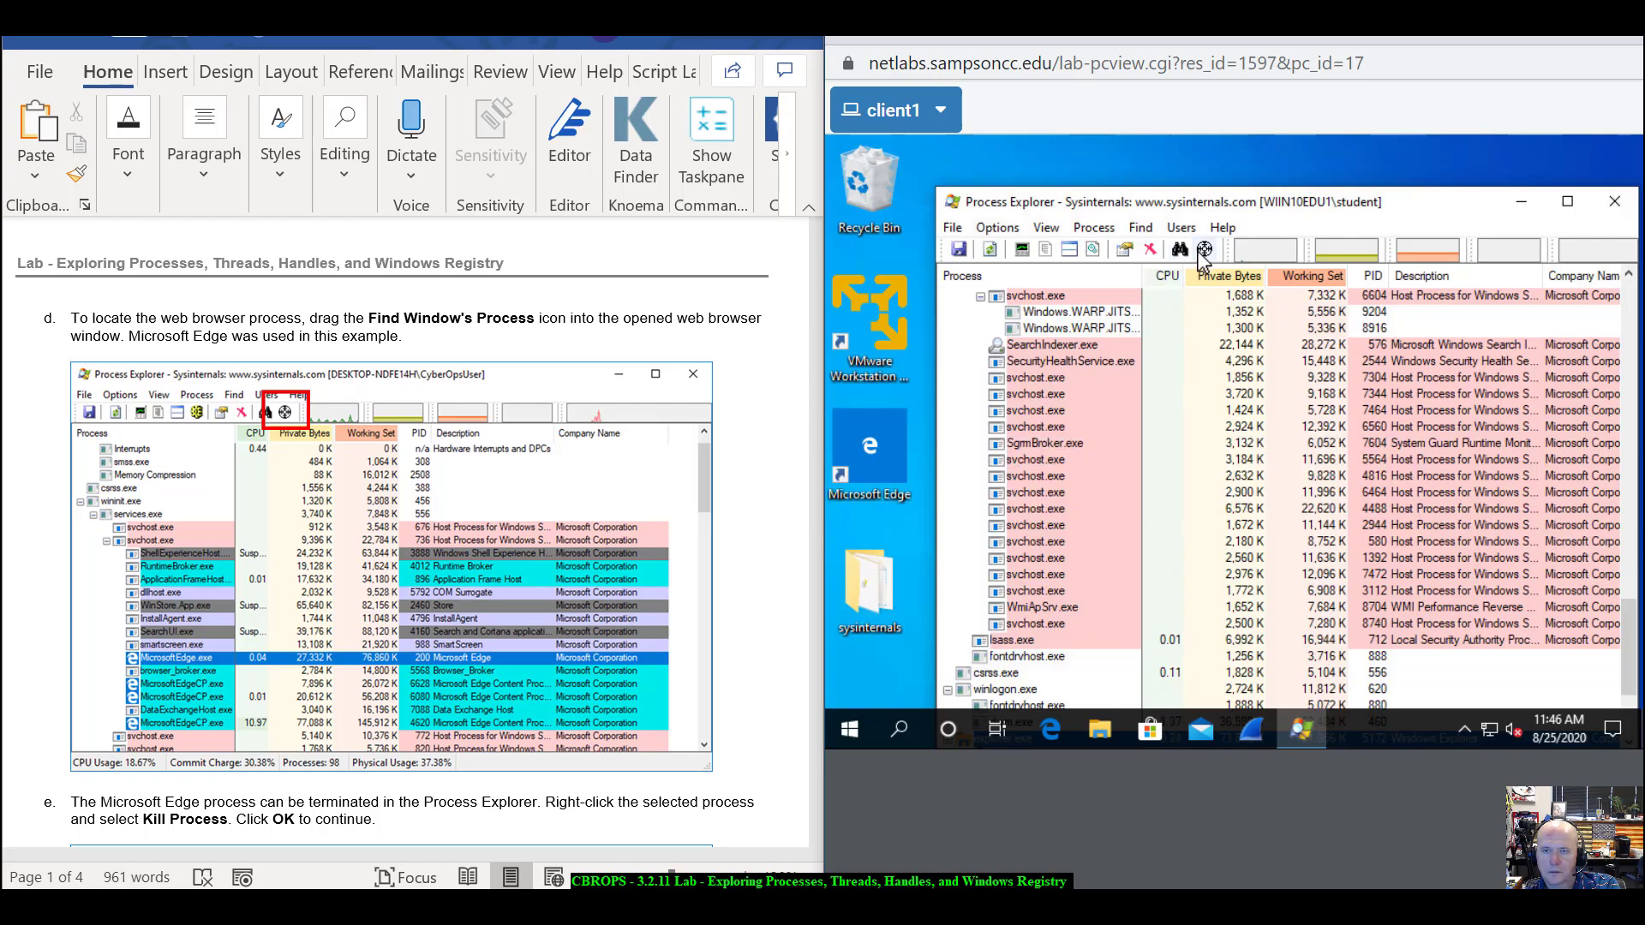
scroll(1105, 377, "up", 4)
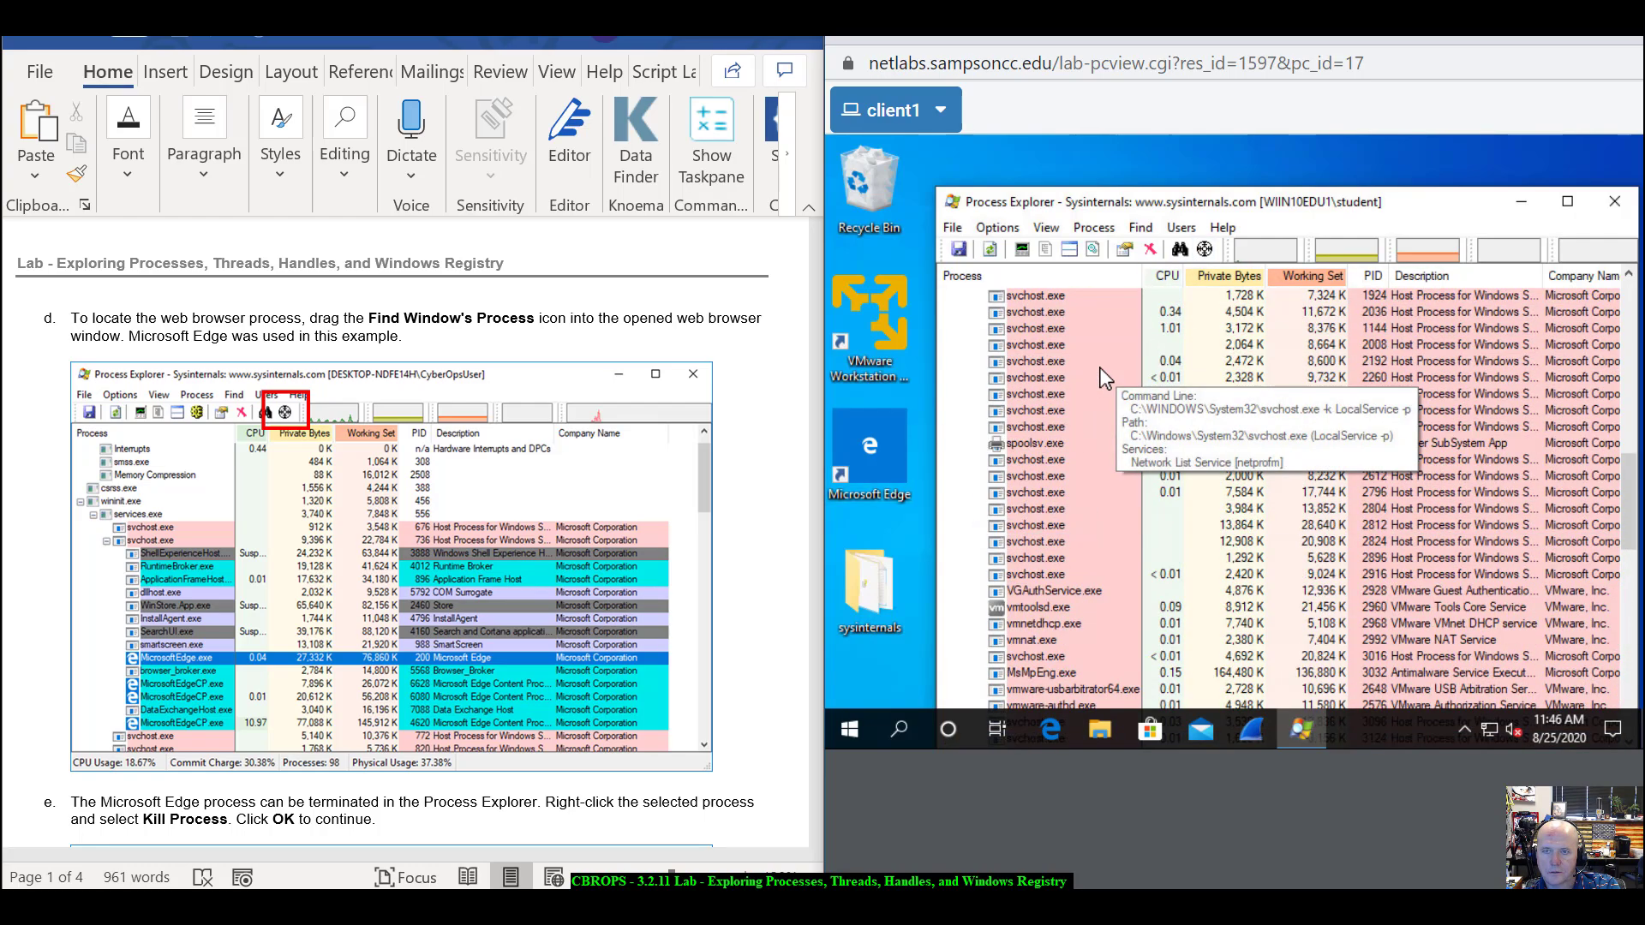
scroll(1105, 377, "up", 3)
scroll(1105, 377, "up", 5)
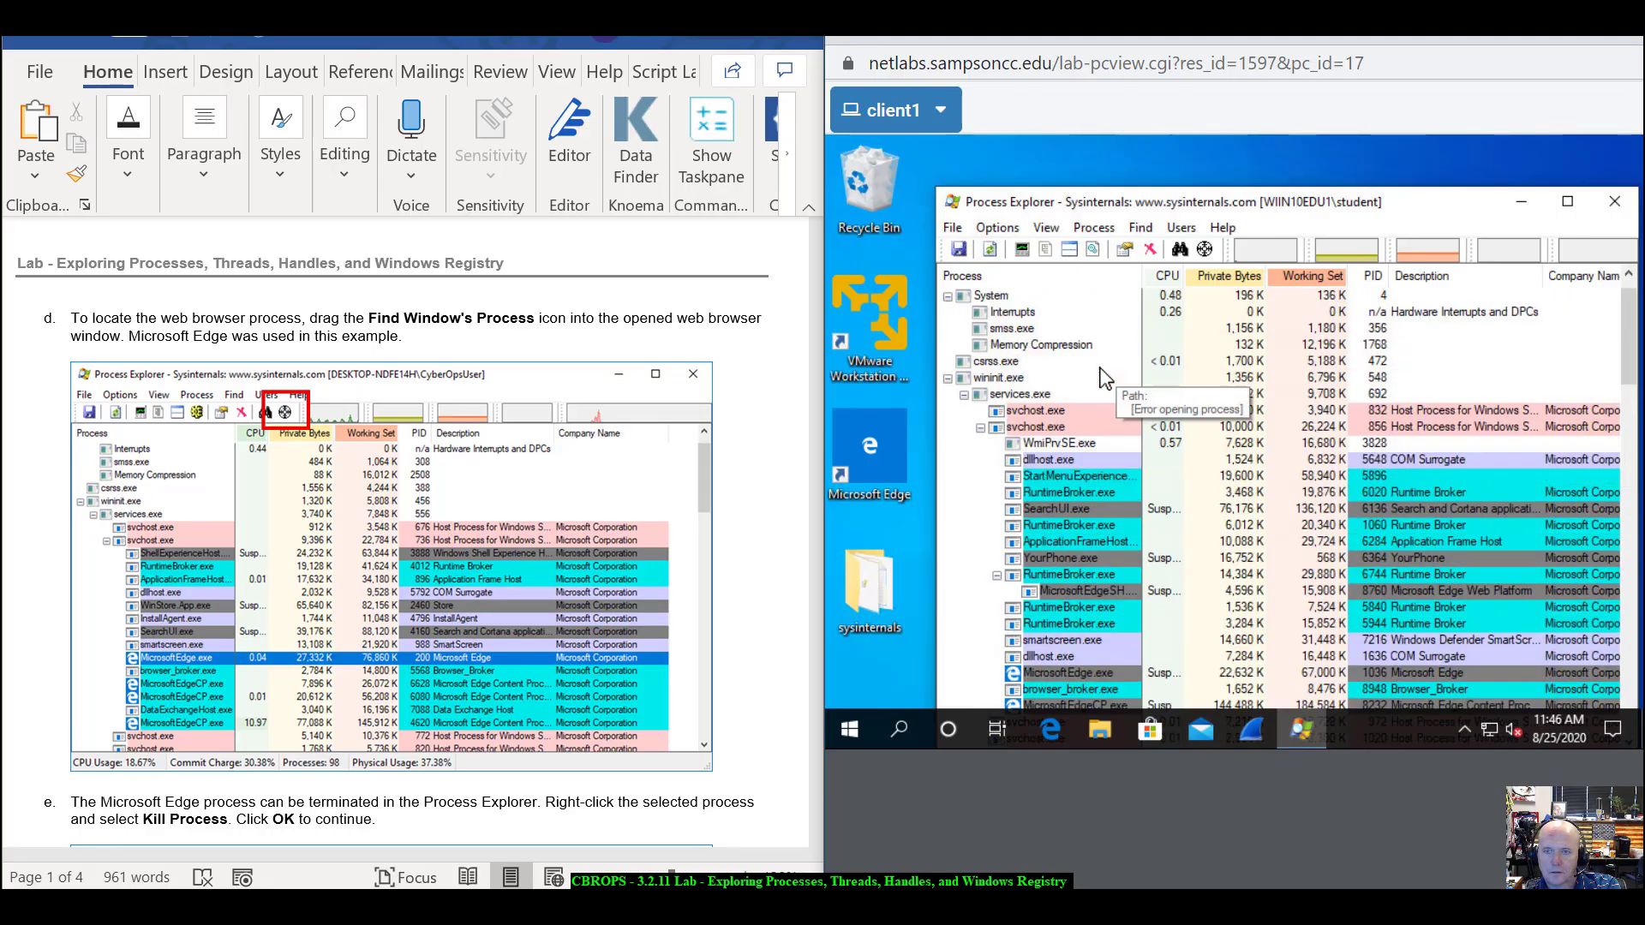
scroll(1105, 377, "down", 6)
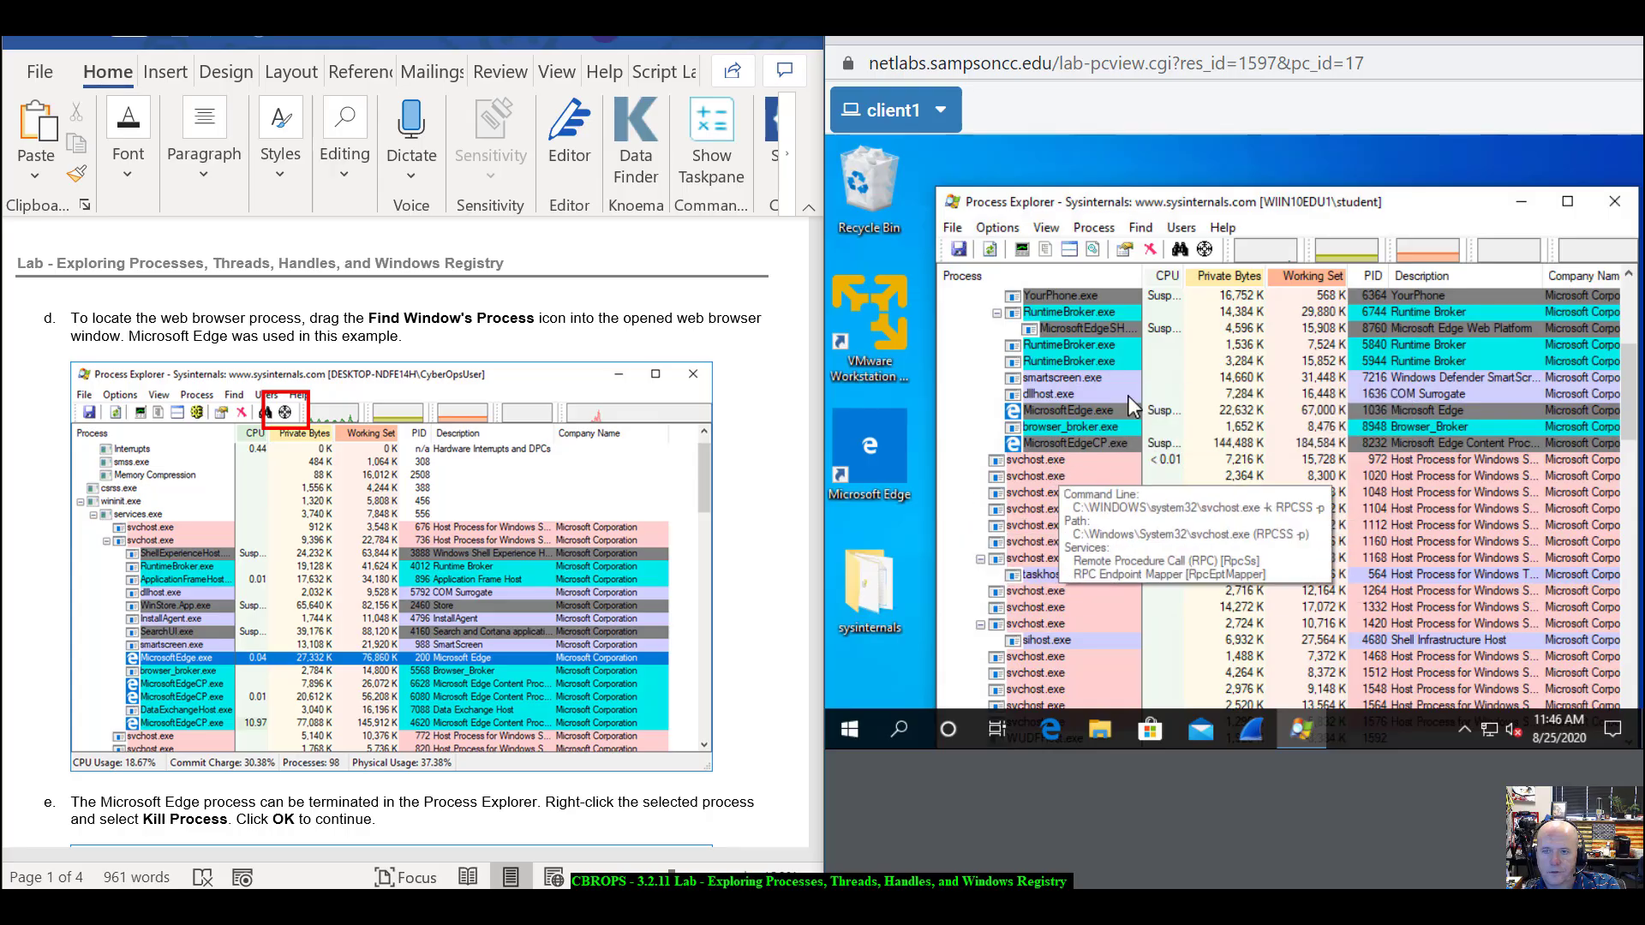
left_click_drag(1205, 249, 1168, 347)
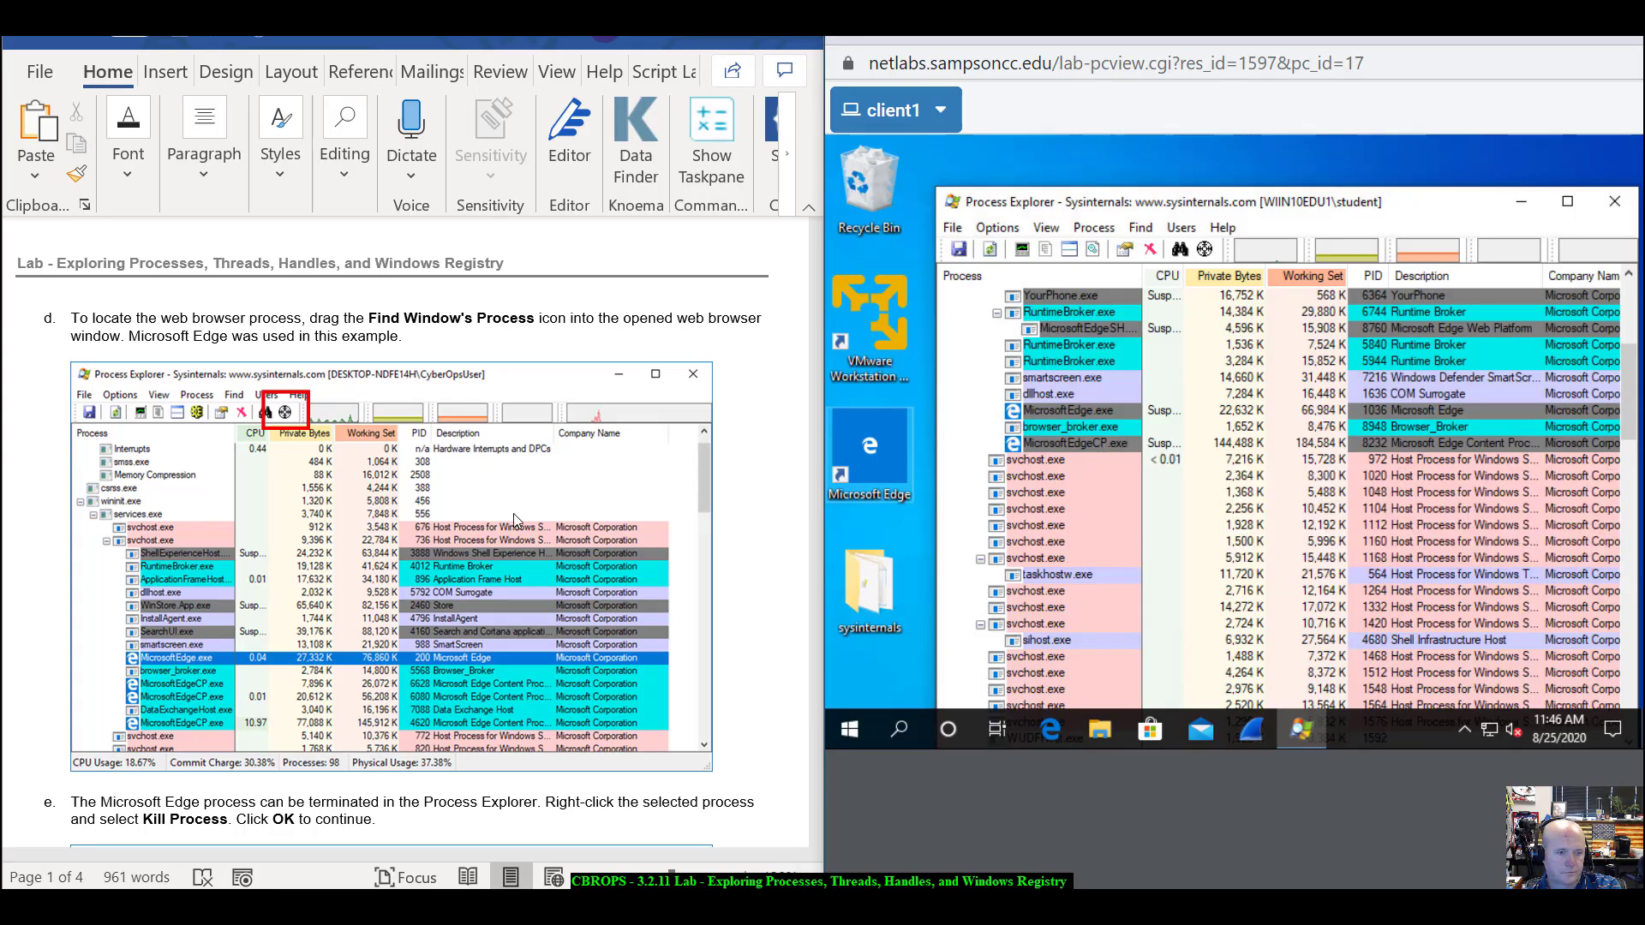
- Open a Microsoft Edge window and locate its process with Find Window's Process, following lab items d and e
scroll(512, 520, "down", 1)
scroll(512, 513, "down", 3)
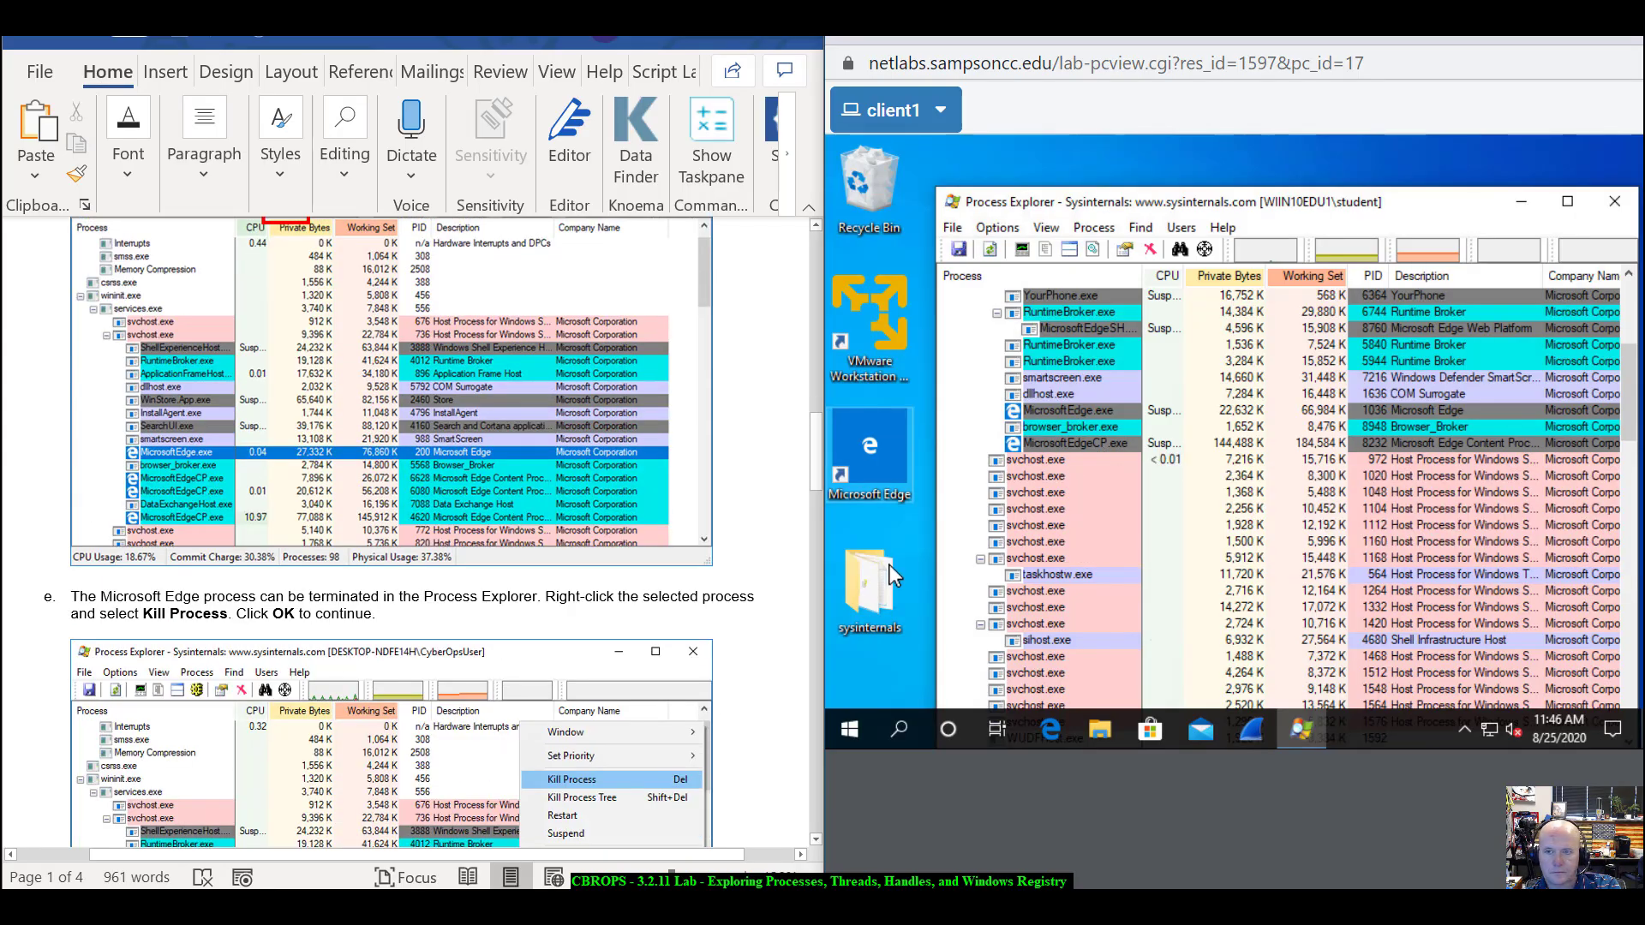
right_click(1058, 444)
scroll(477, 556, "up", 5)
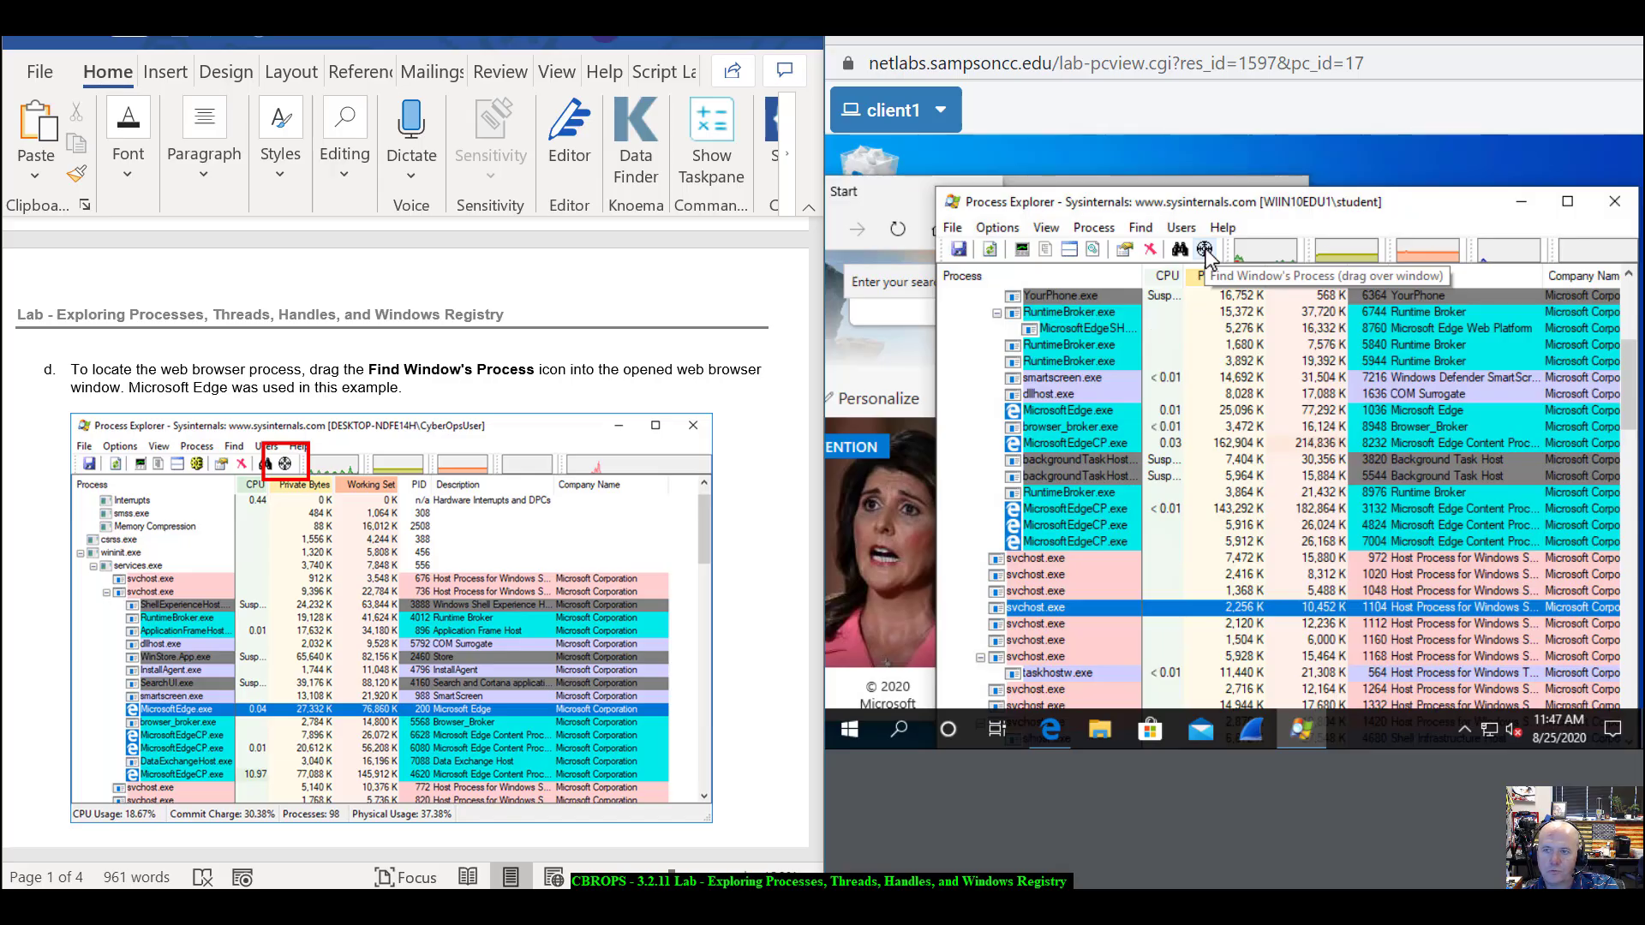
left_click_drag(1204, 248, 1067, 200)
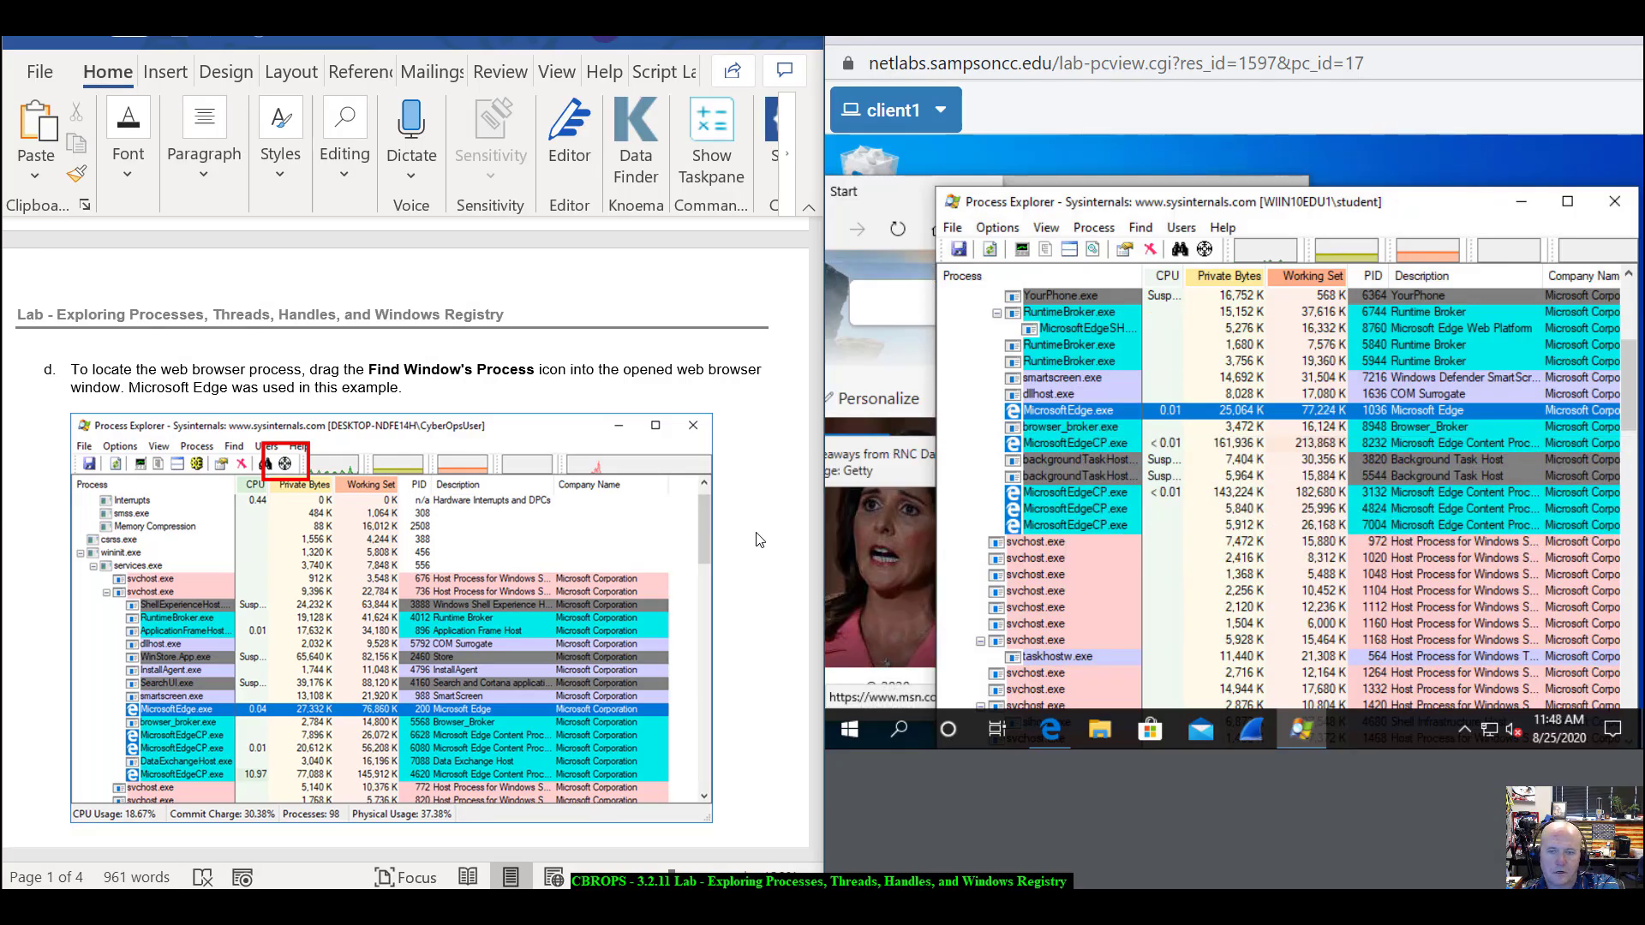
- Kill the MicrosoftEdge.exe process as described in lab item e and confirm the termination
scroll(757, 541, "down", 4)
scroll(757, 540, "down", 3)
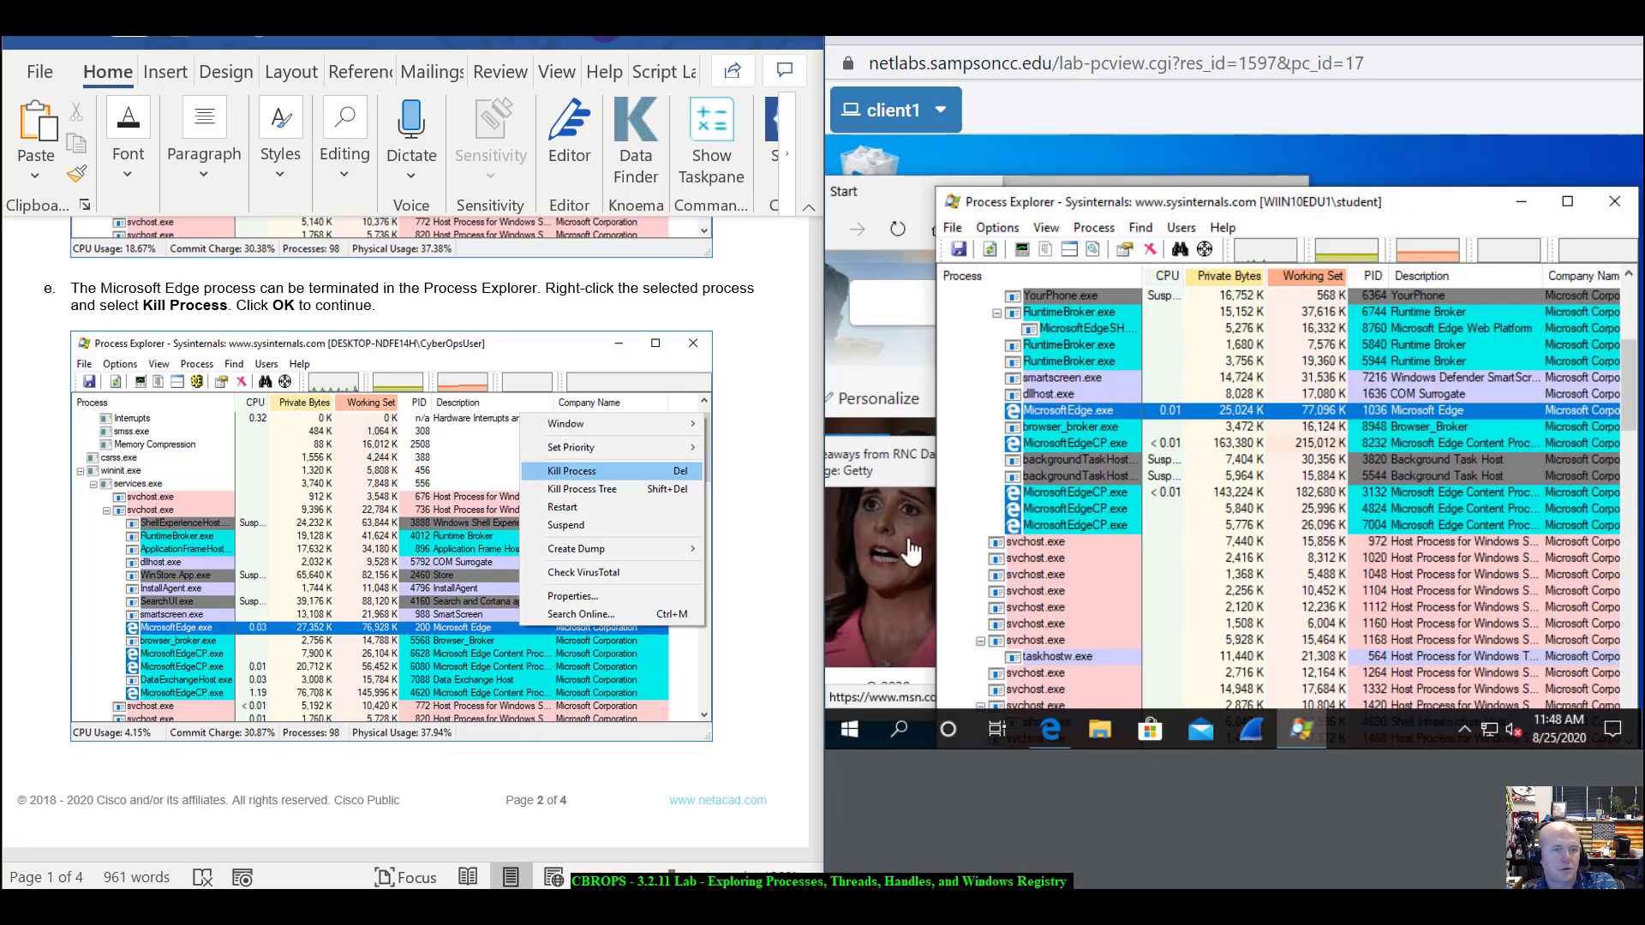
right_click(1342, 417)
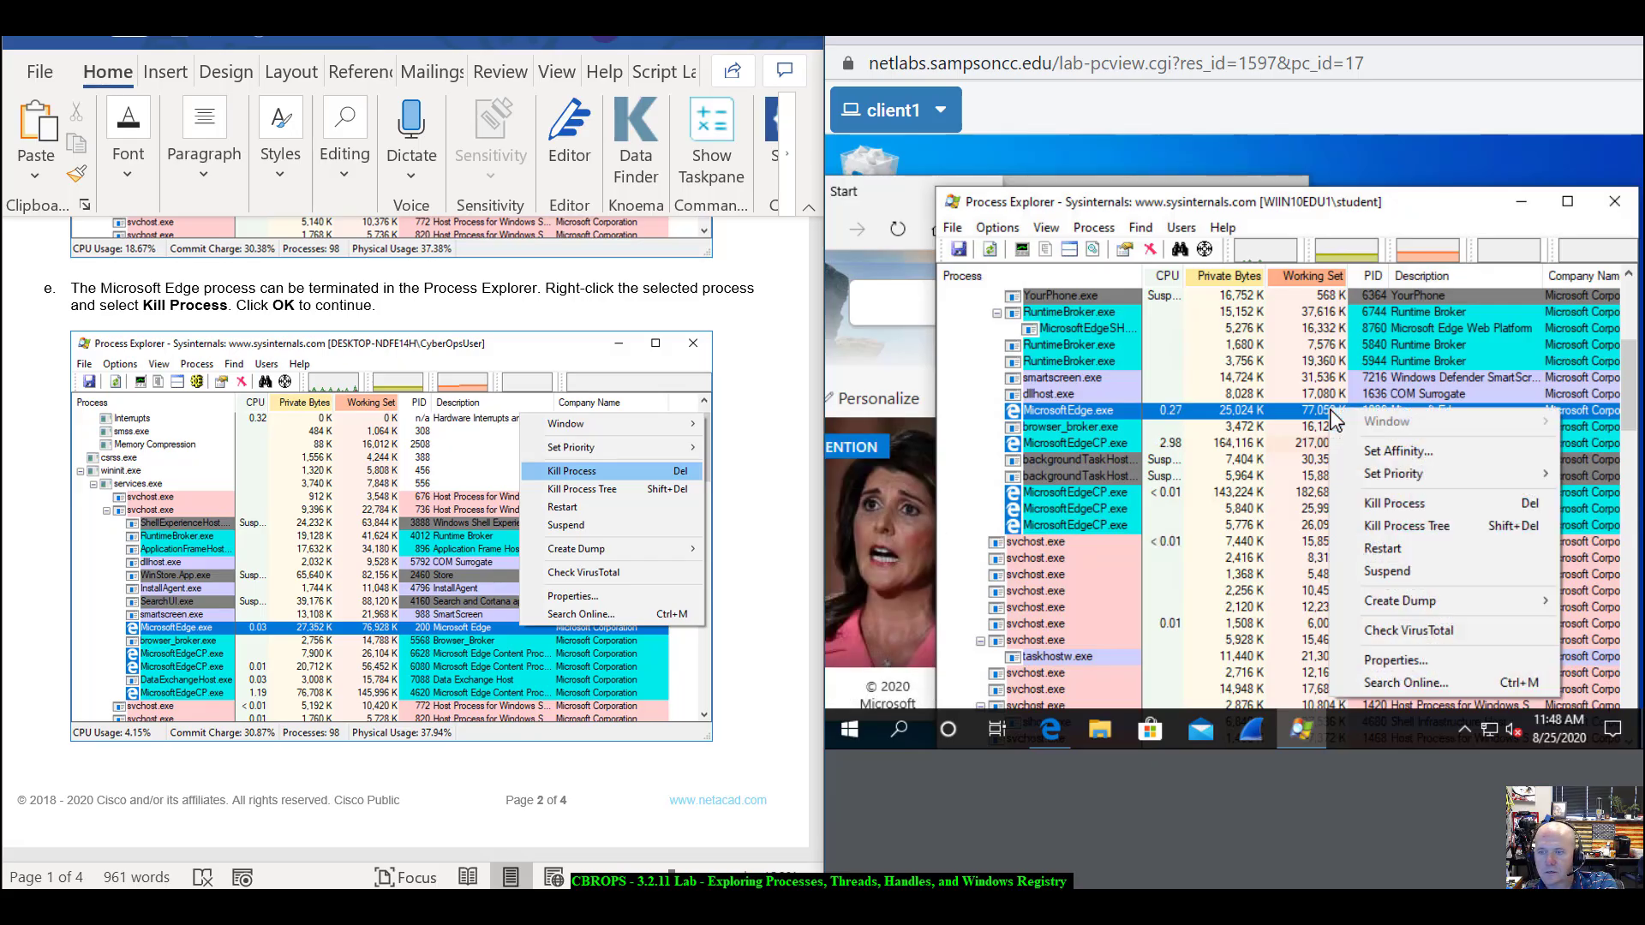
left_click(1381, 505)
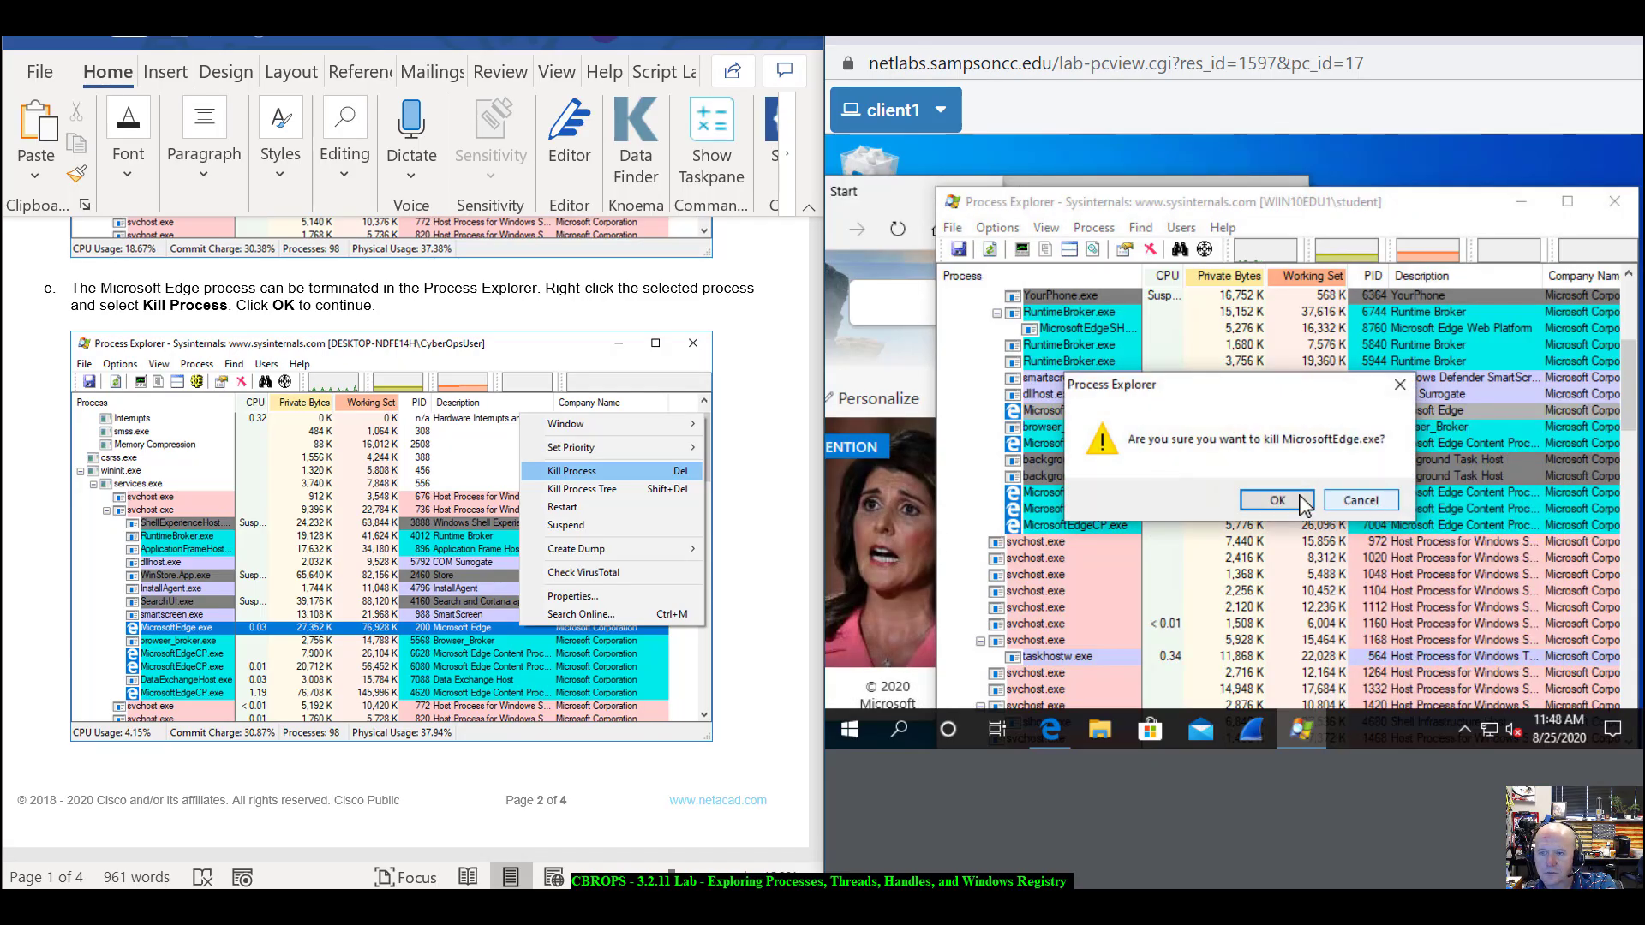
scroll(786, 593, "down", 5)
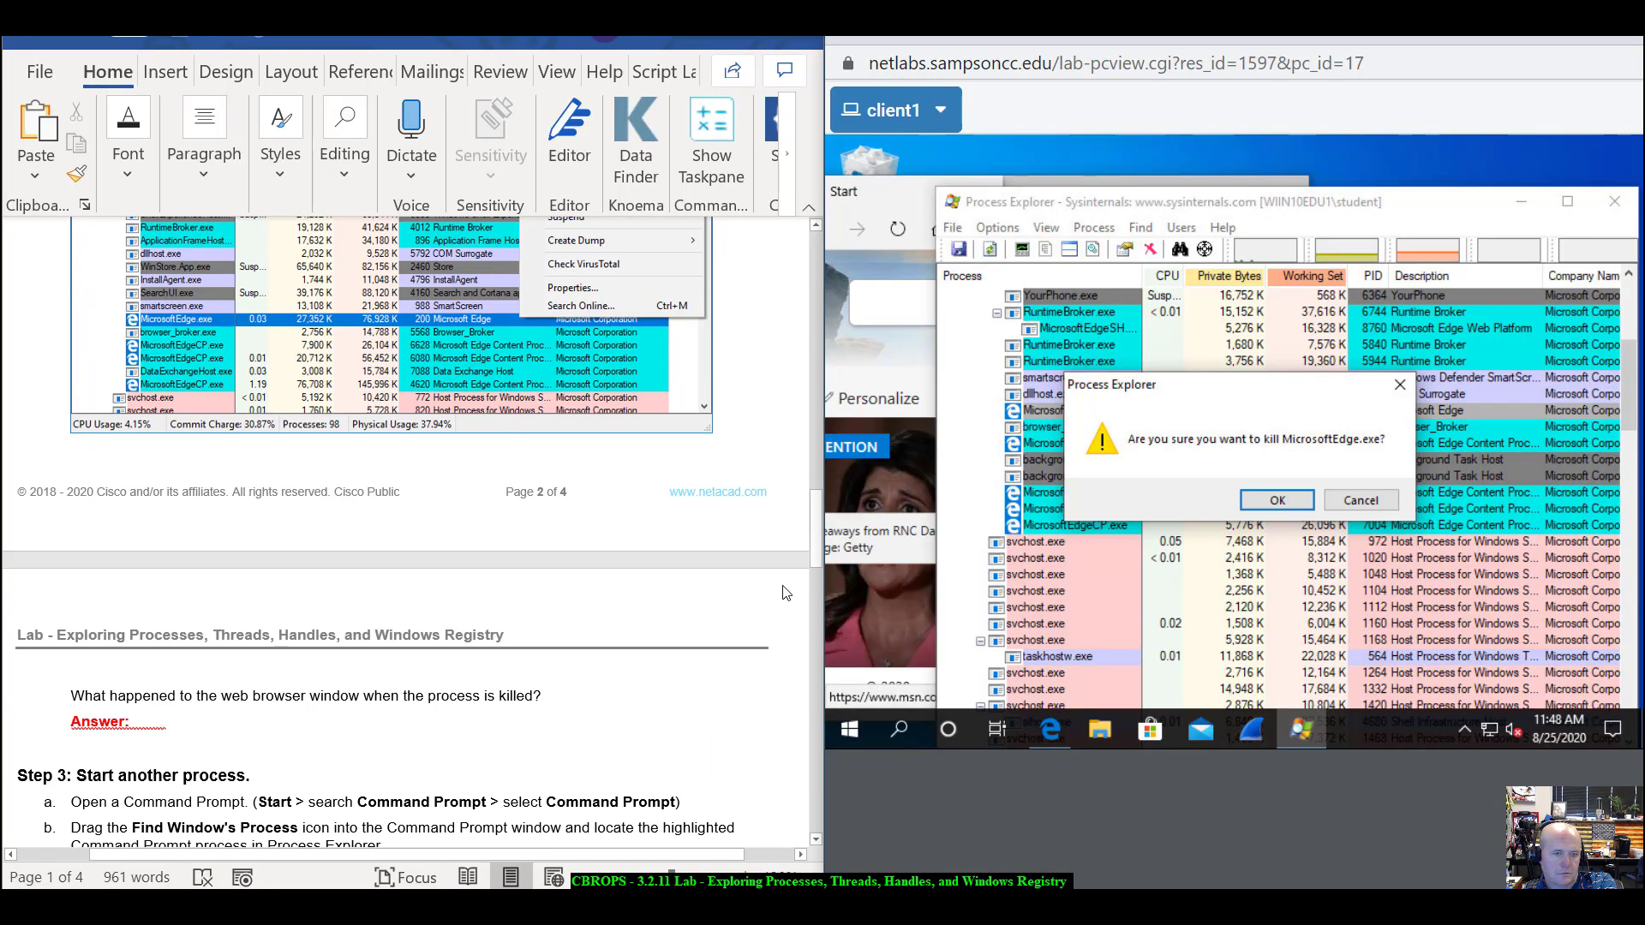
scroll(785, 593, "up", 6)
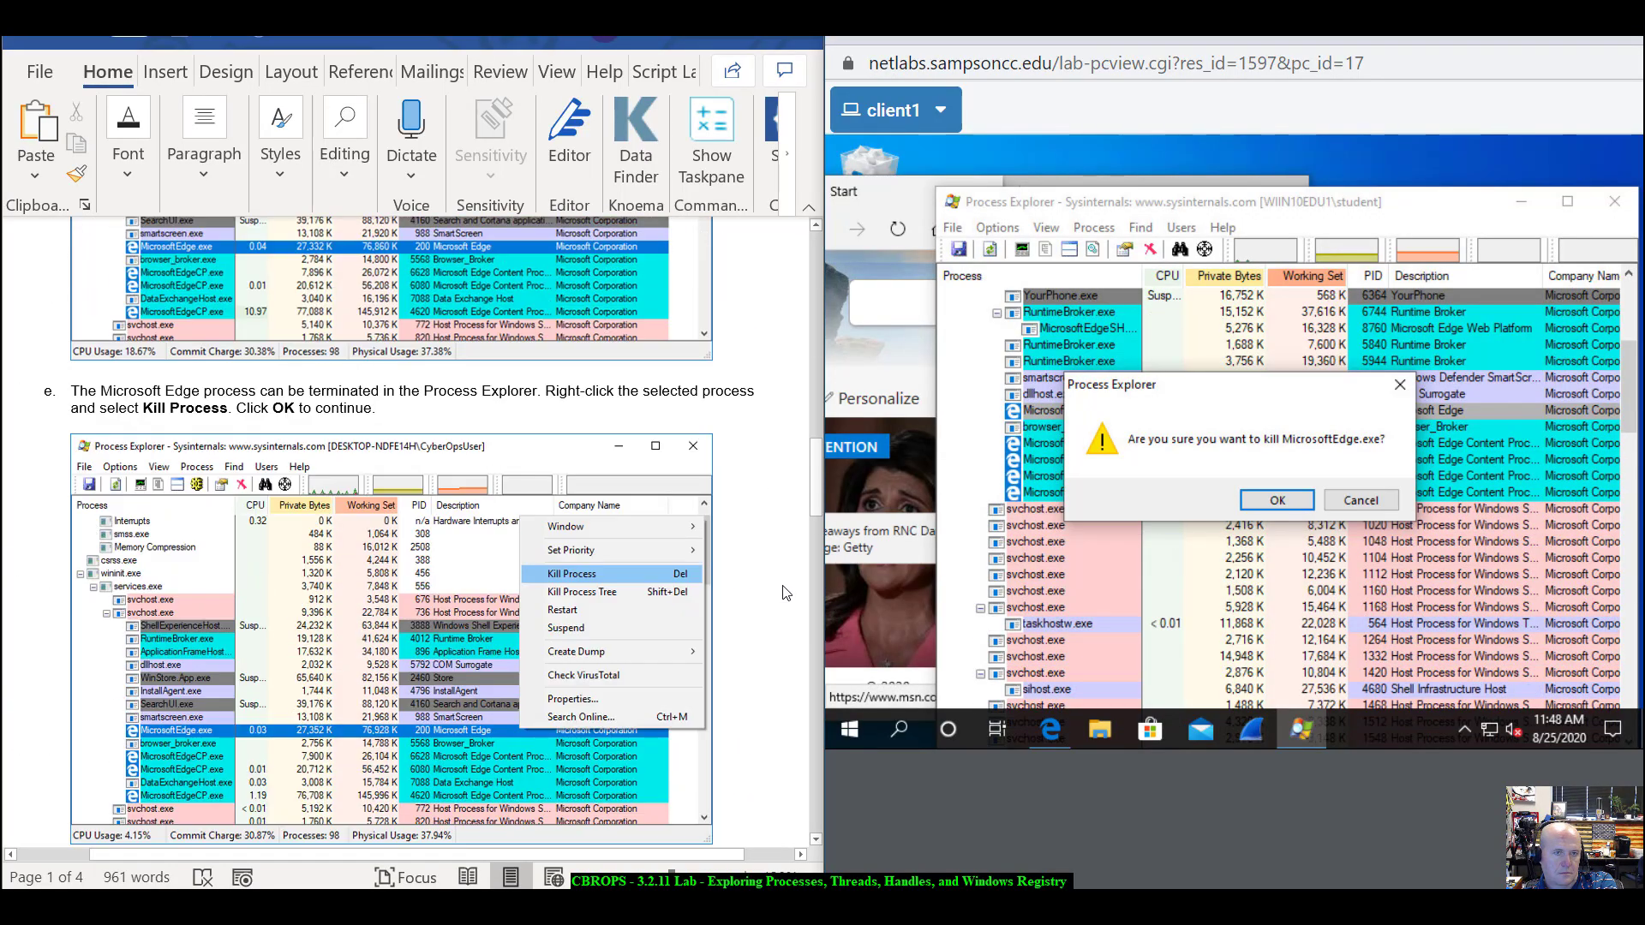
left_click(1268, 504)
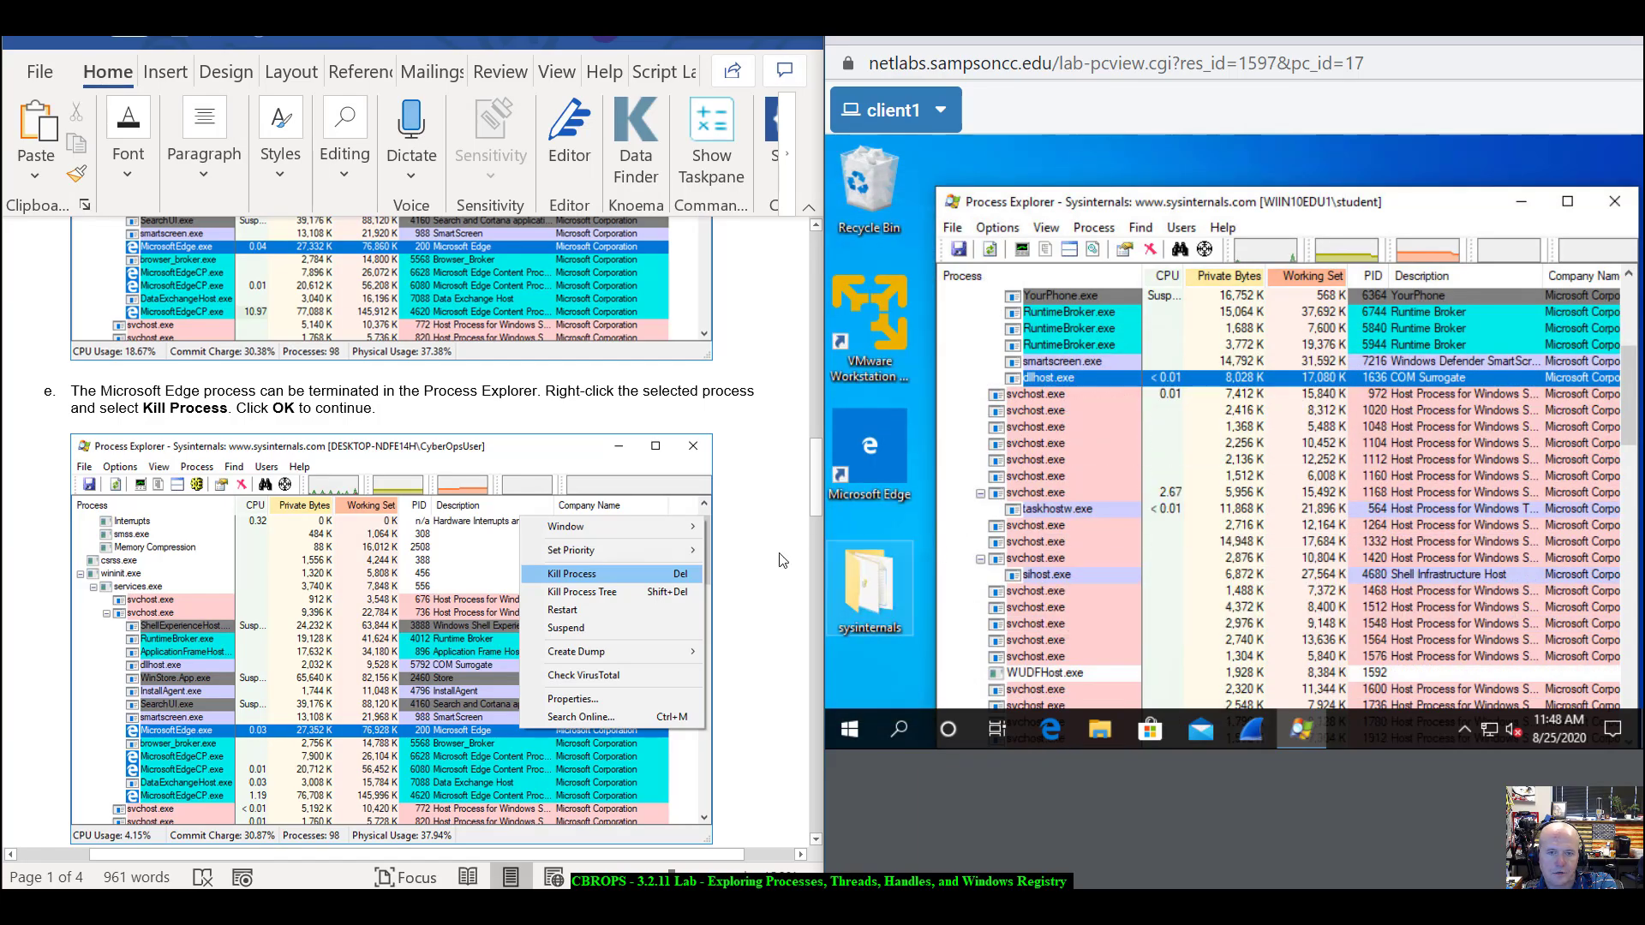
- Read the lab question about the killed browser window and the Step 3 instructions on starting another process
scroll(768, 553, "down", 1)
scroll(768, 552, "down", 4)
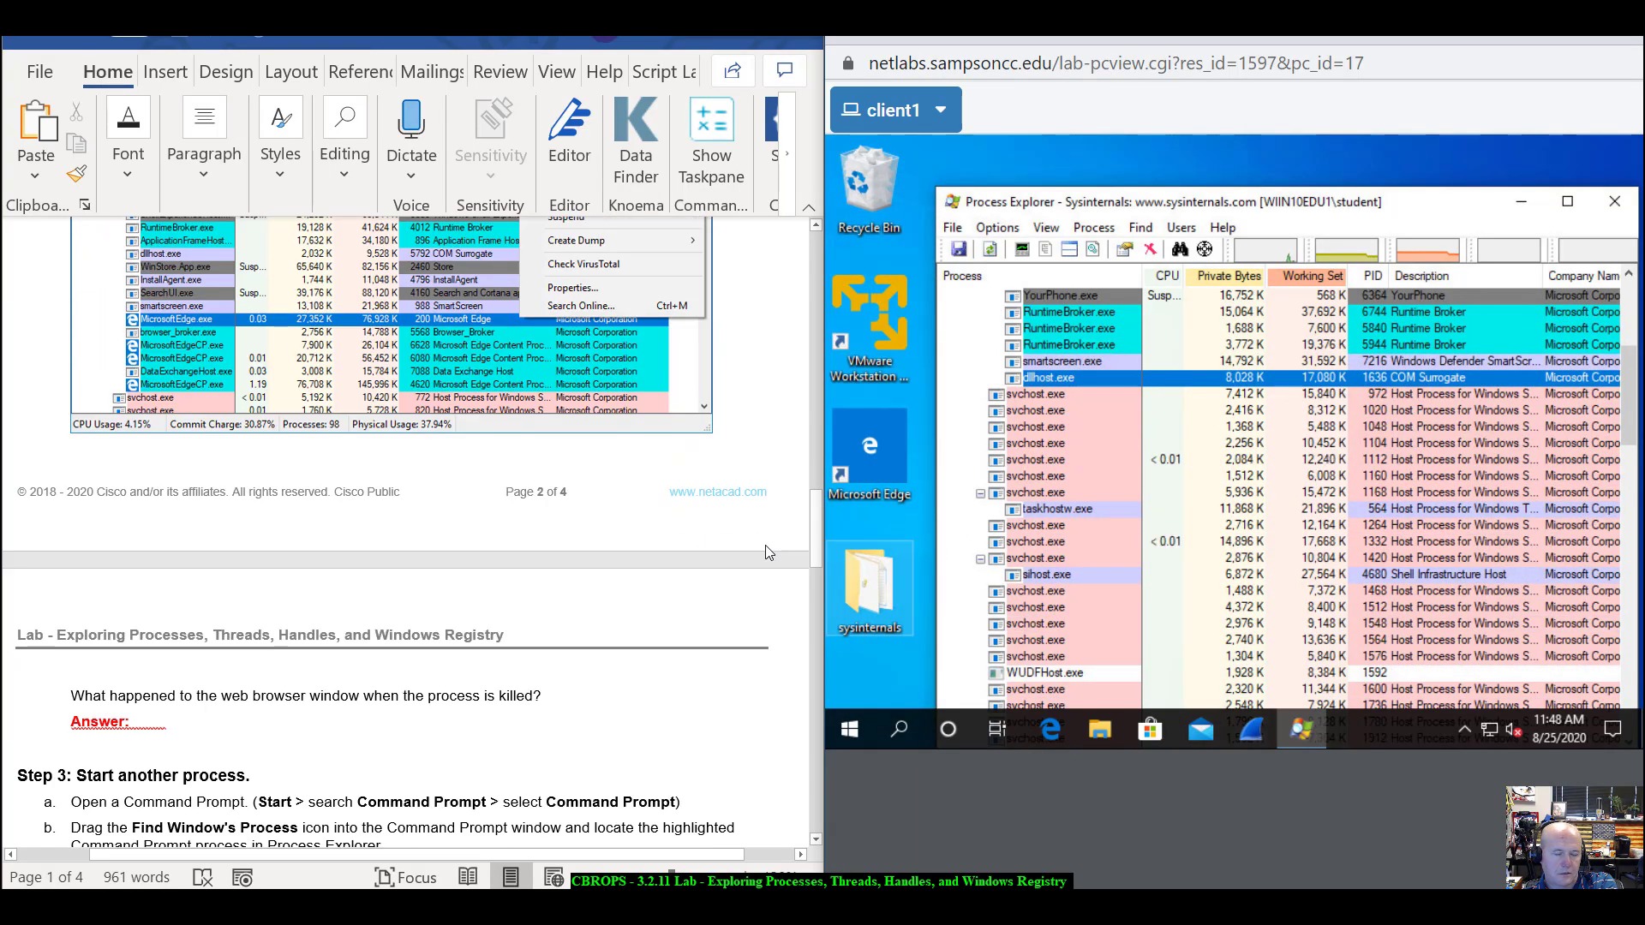
scroll(766, 553, "up", 3)
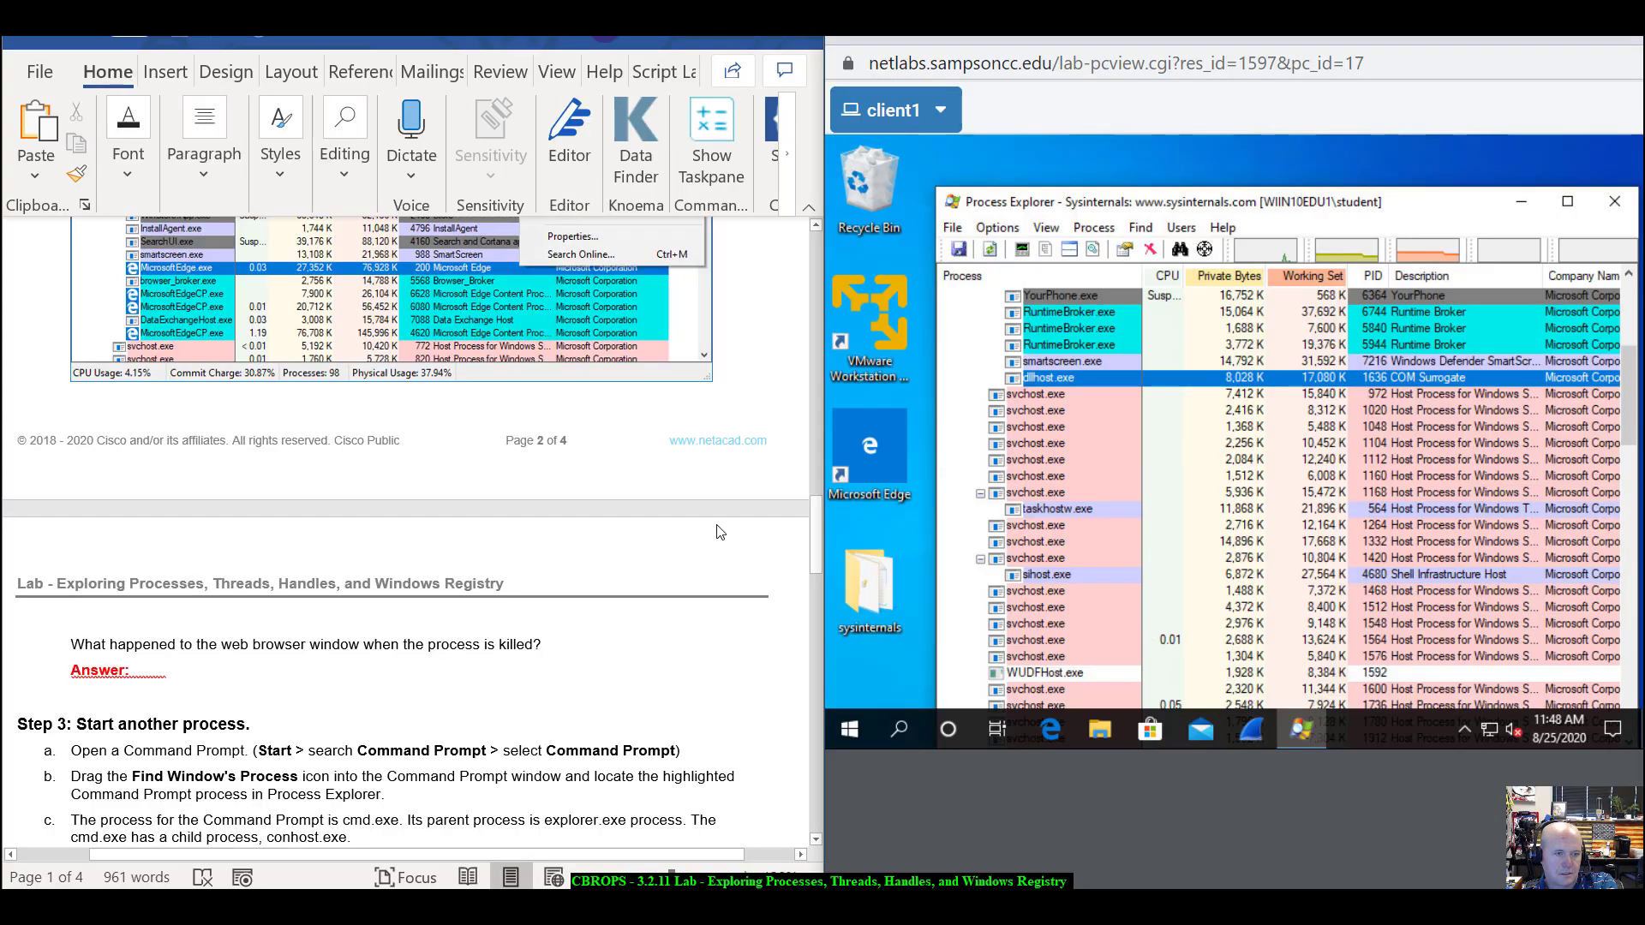
scroll(719, 532, "up", 2)
scroll(720, 532, "down", 5)
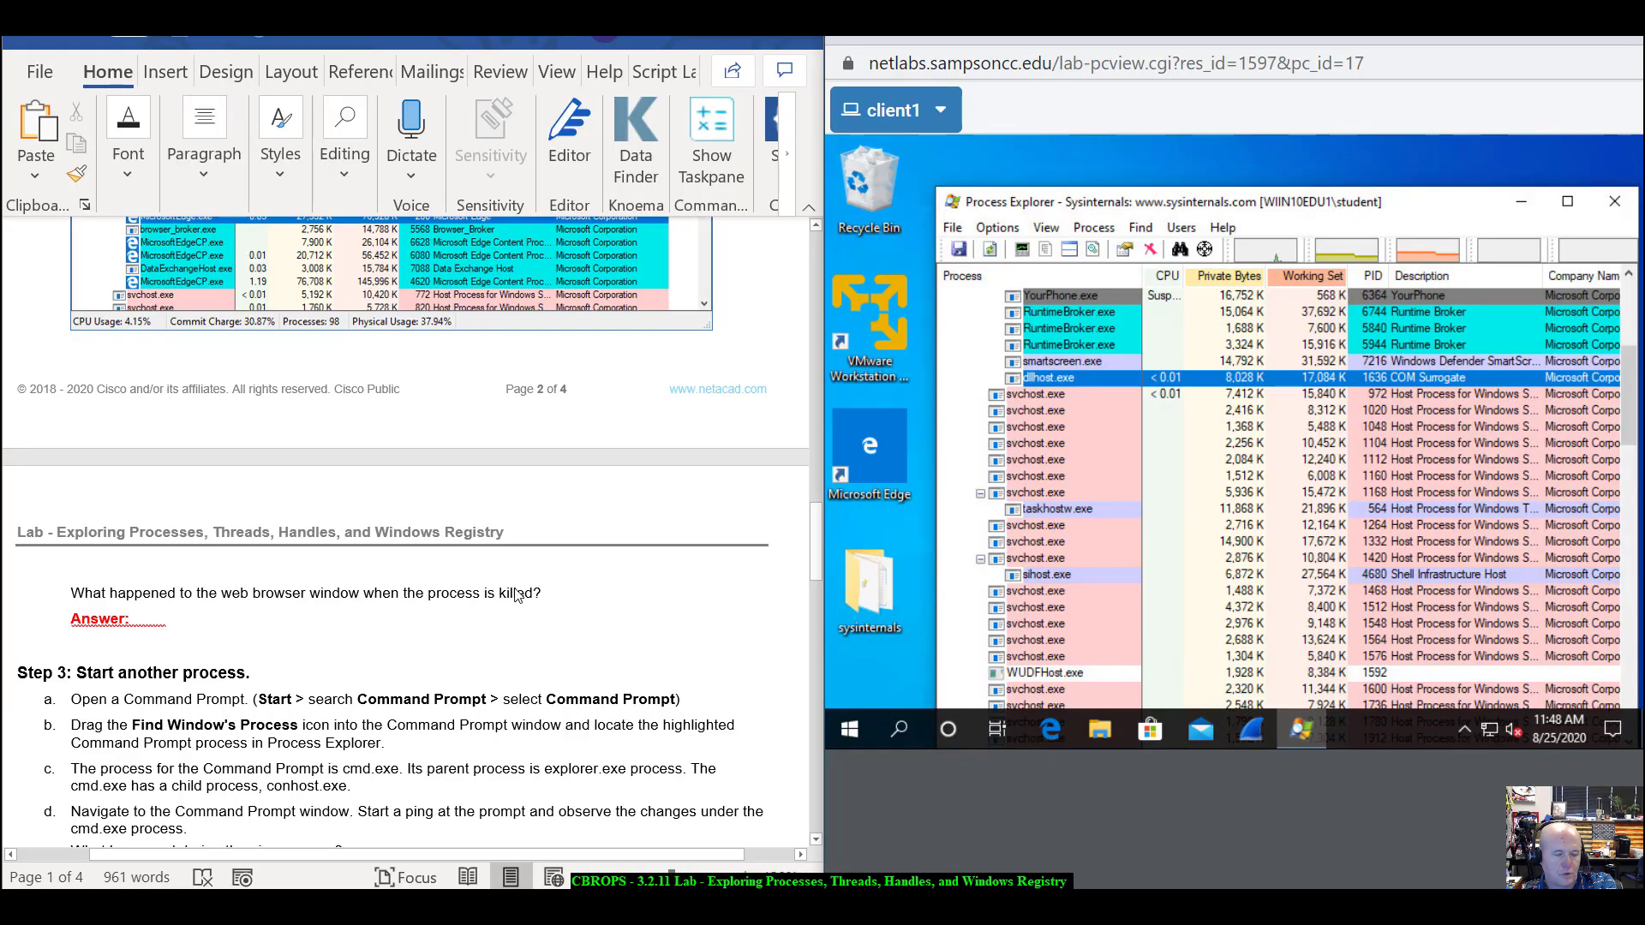
scroll(589, 602, "down", 1)
scroll(589, 603, "down", 6)
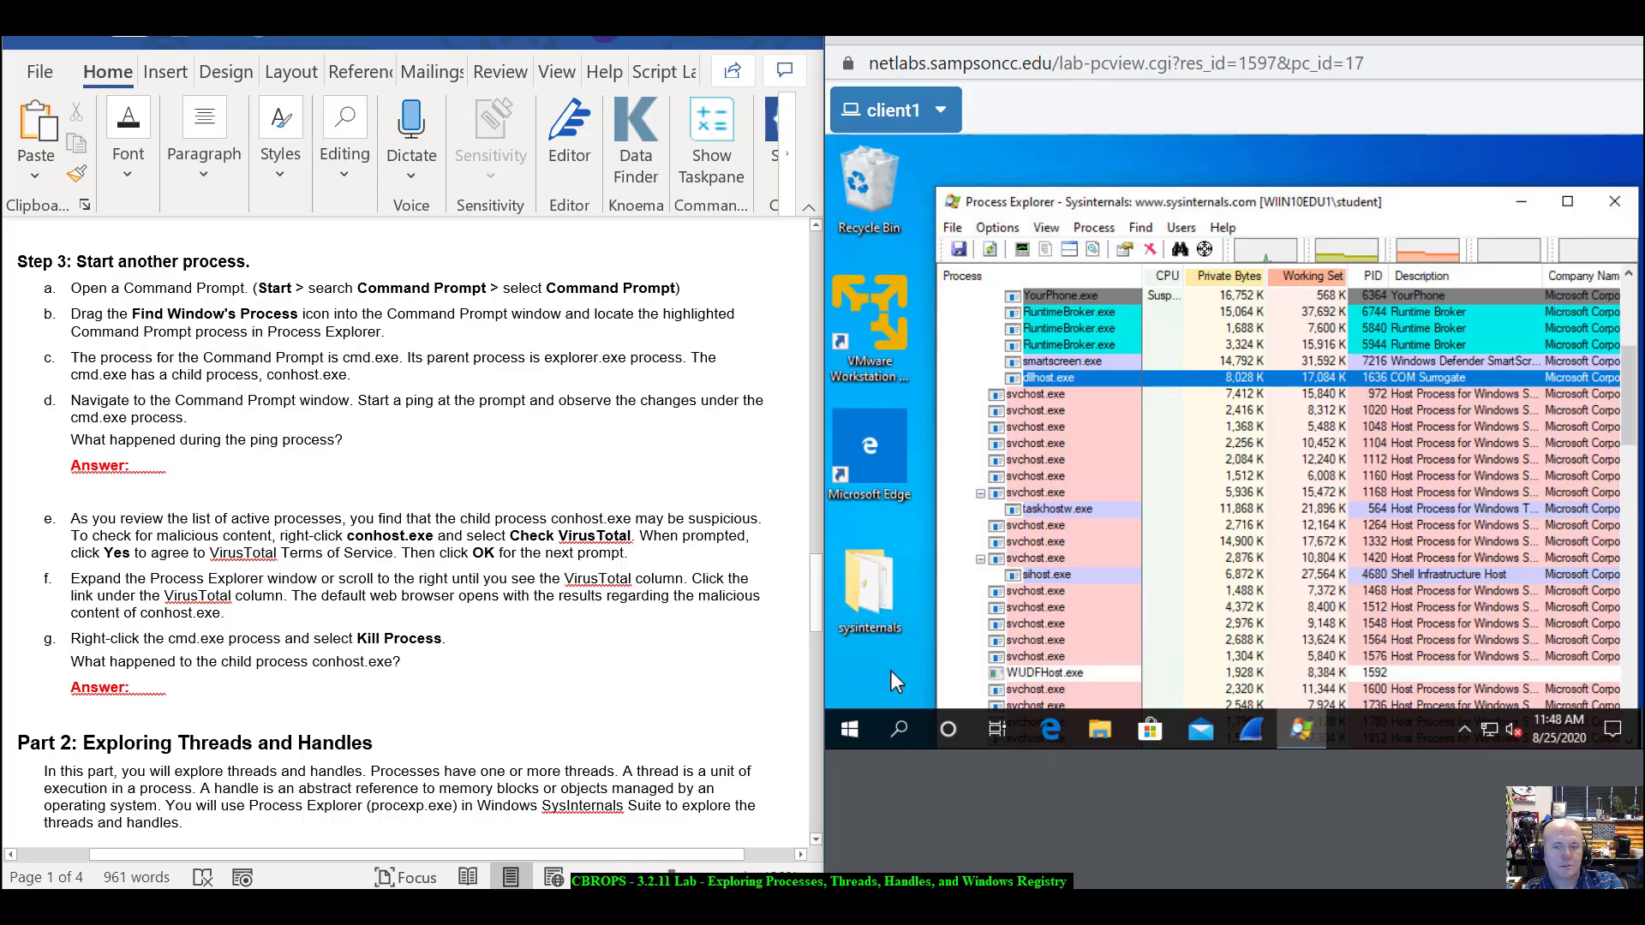
- Search for cmd to open a Command Prompt, move its window lower, and bring Process Explorer back in front
left_click(900, 726)
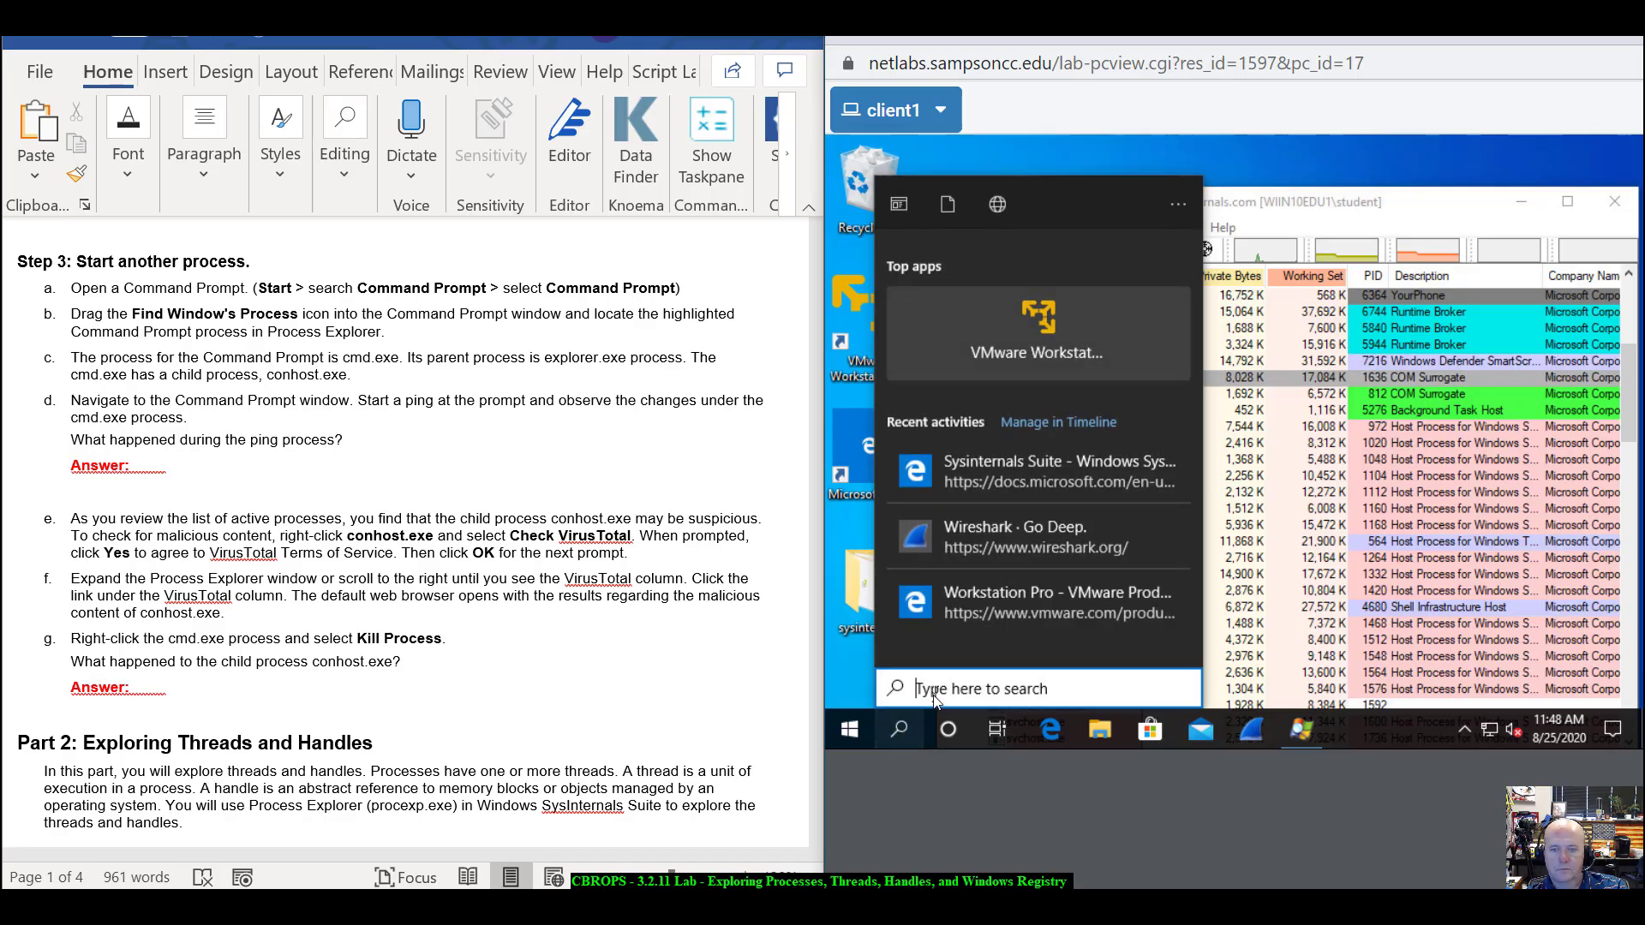
type("cmd")
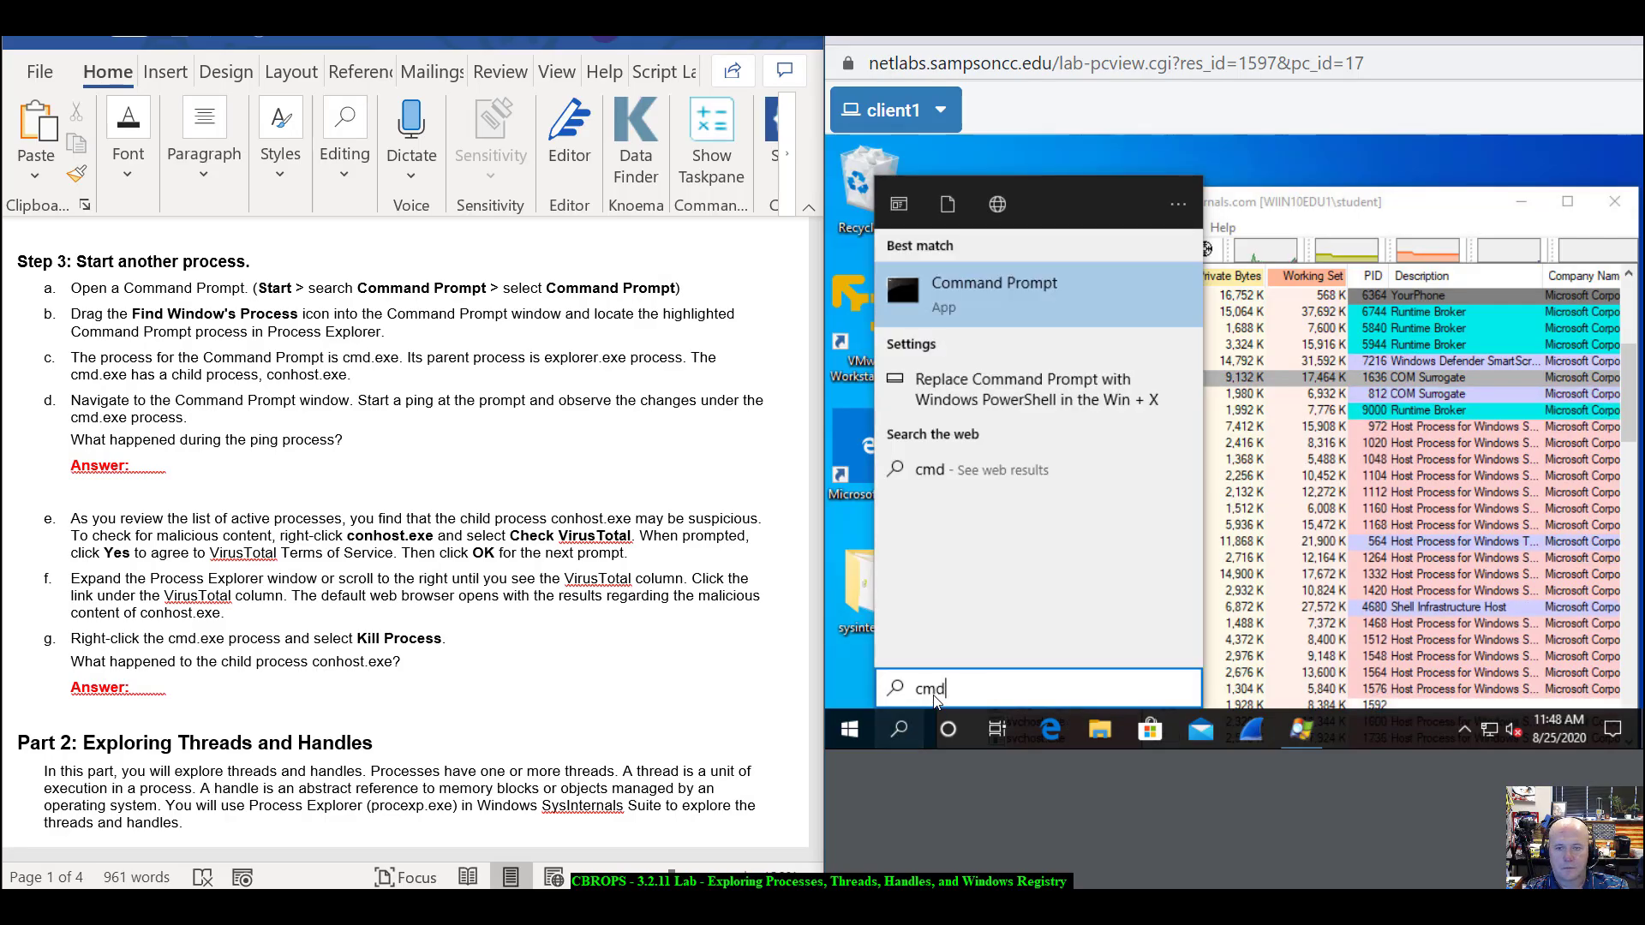
key("Return")
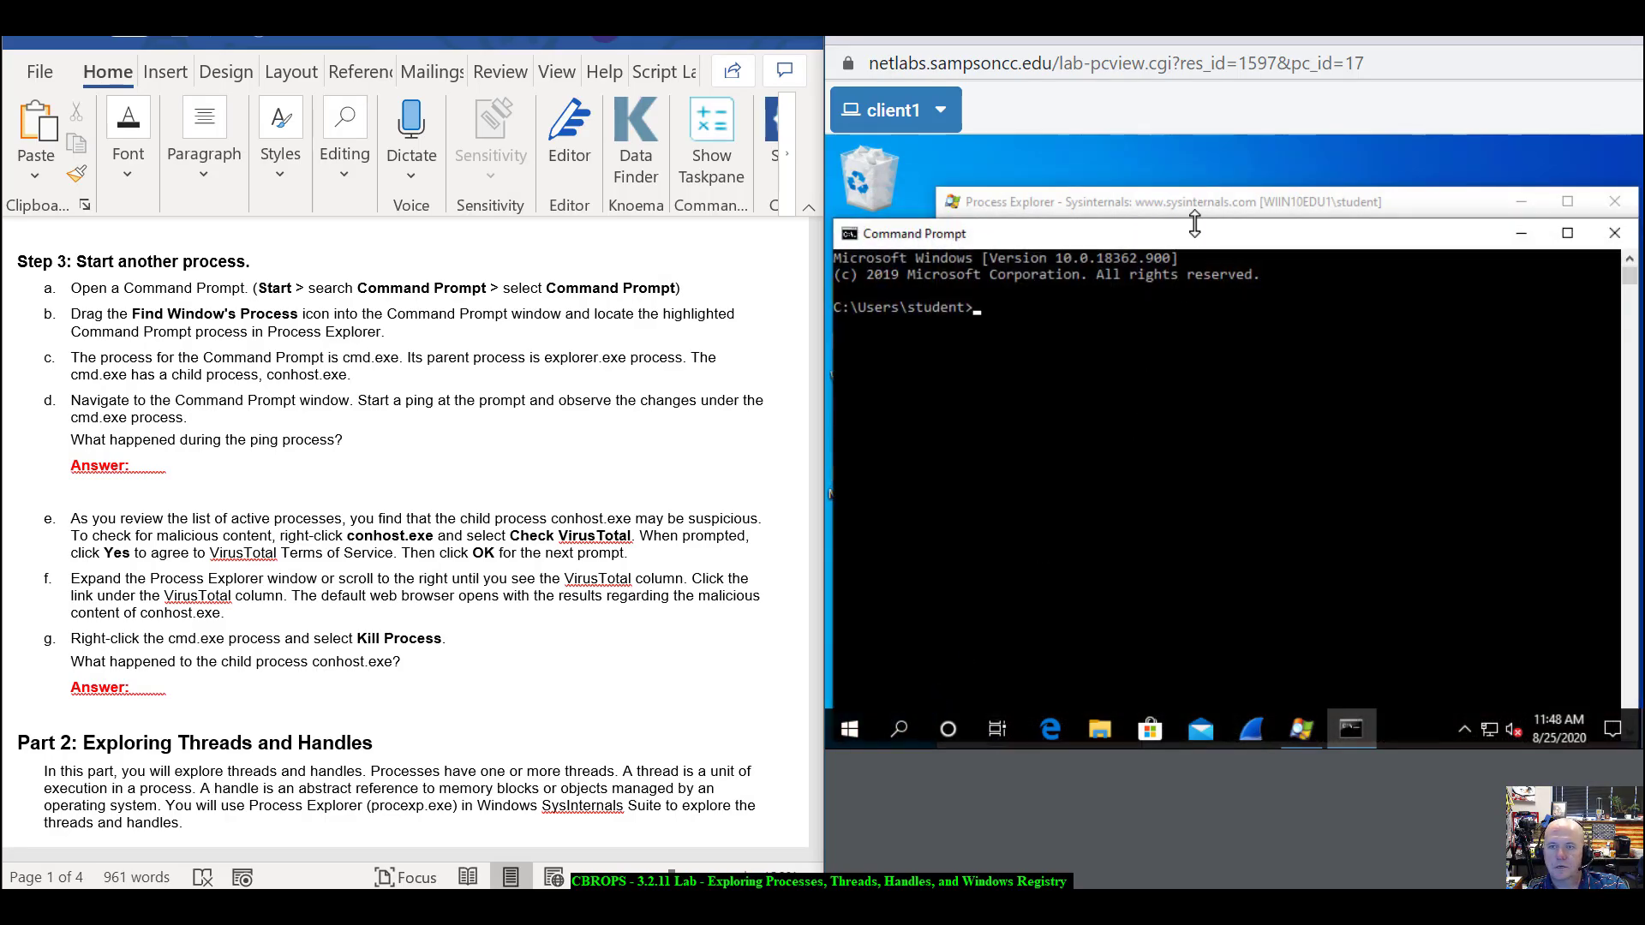
left_click_drag(1211, 235, 1235, 509)
left_click(1398, 208)
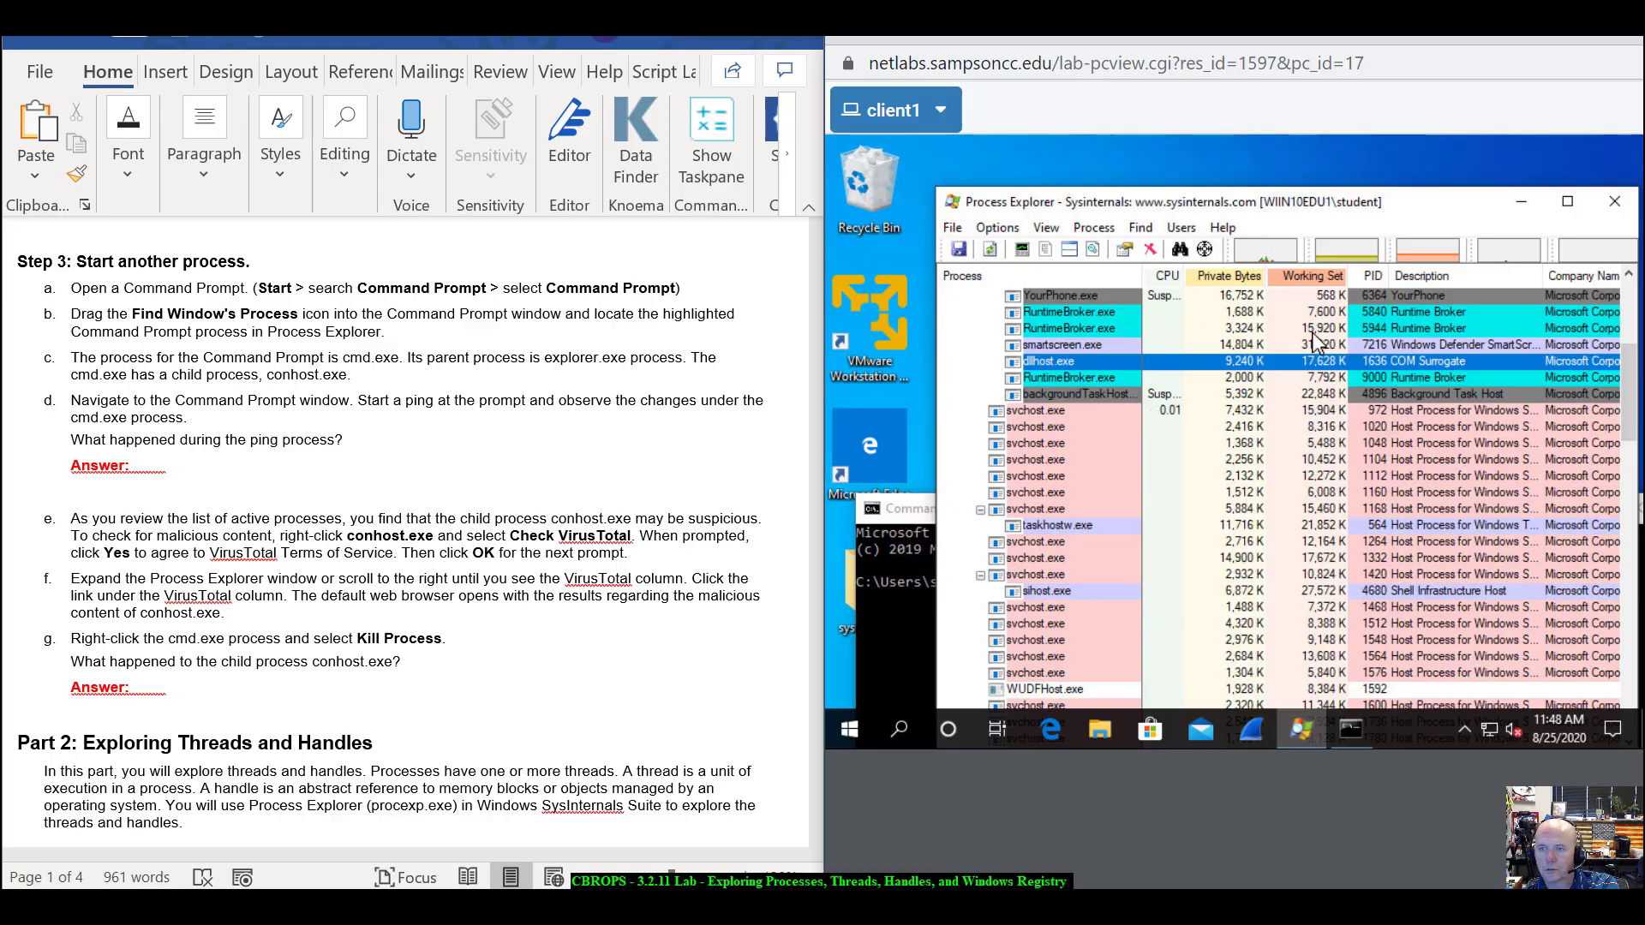
- Locate the Command Prompt's process with Find Window's Process, and move the Process Explorer window up to expose cmd.exe and its child process
left_click_drag(1204, 249, 1089, 516)
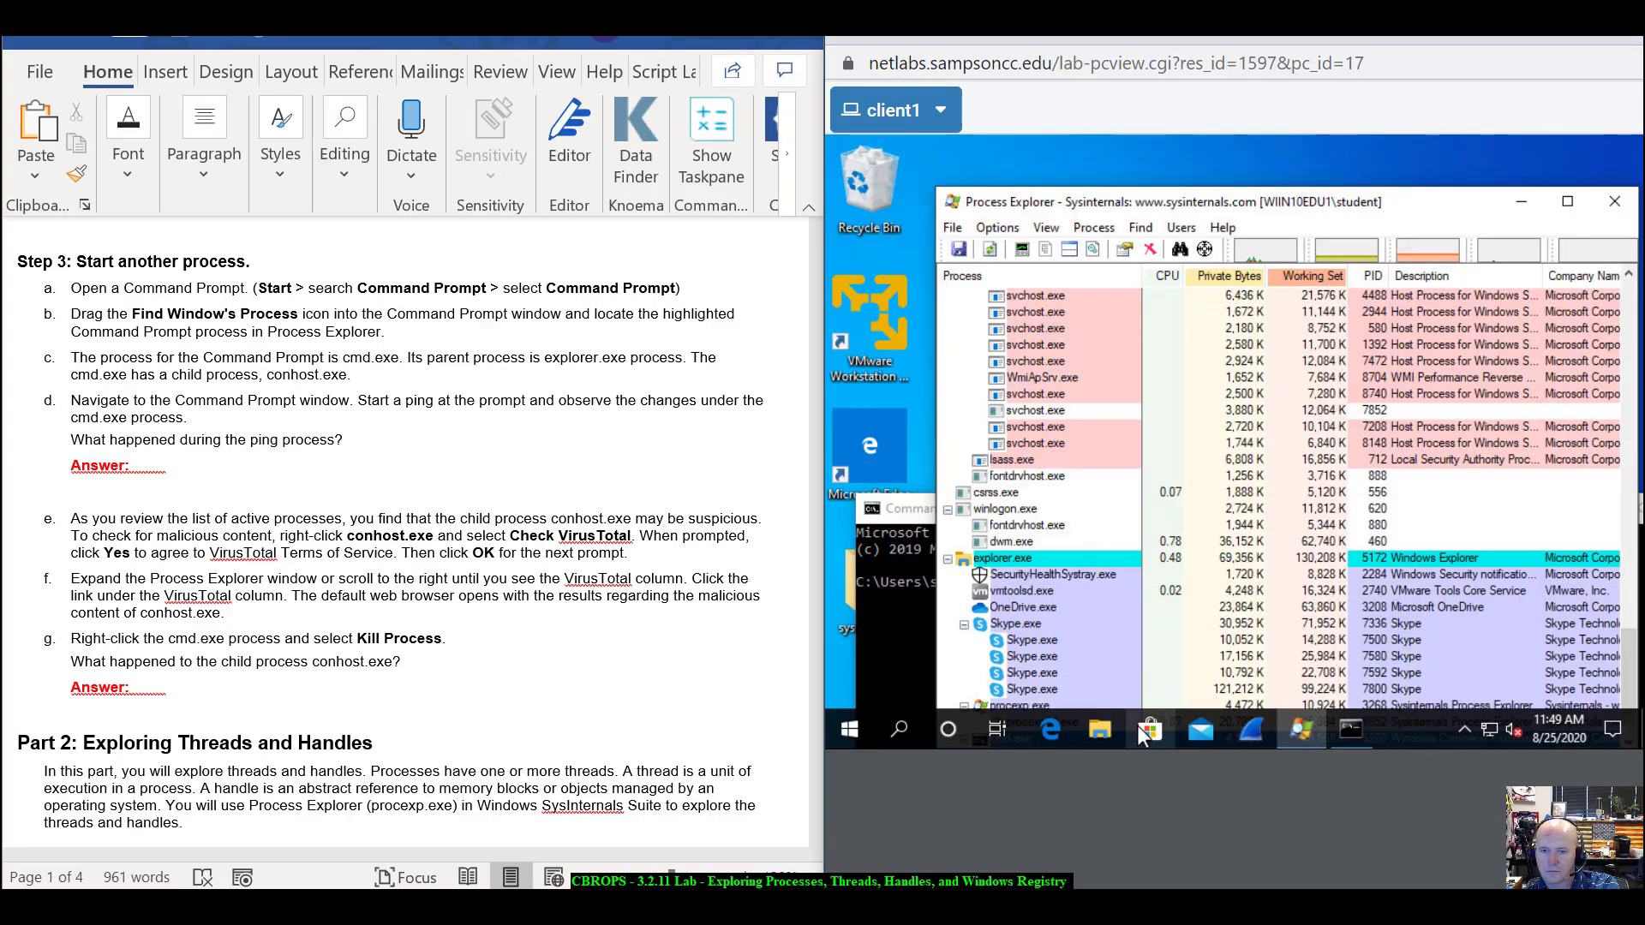
scroll(1148, 599, "up", 5)
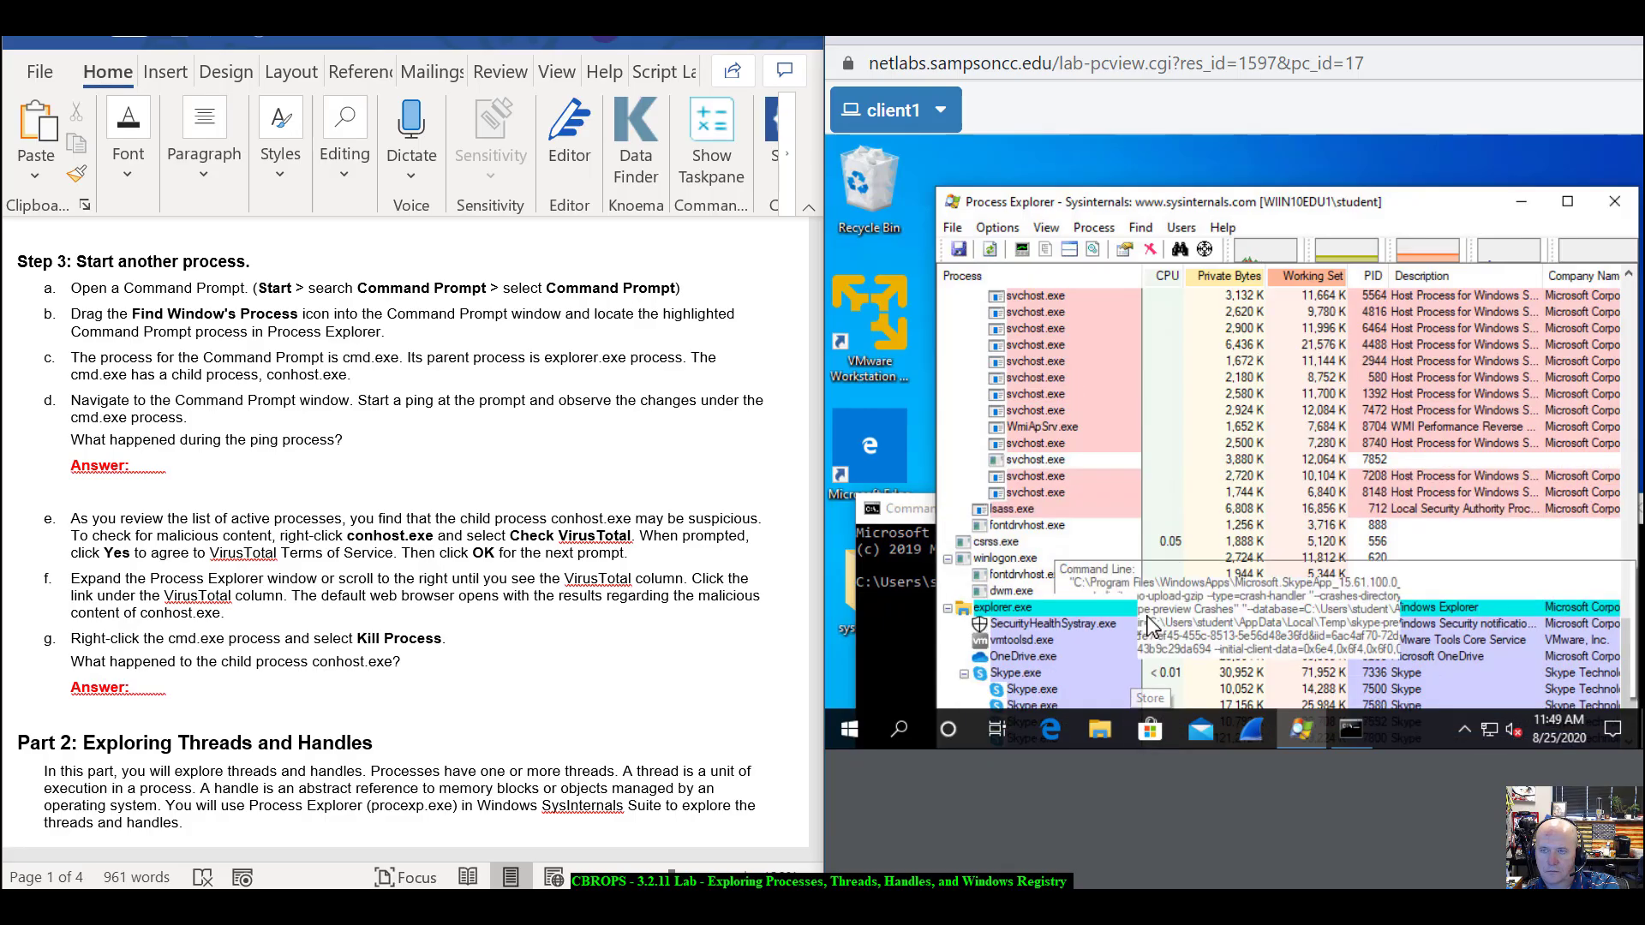
scroll(1148, 600, "down", 6)
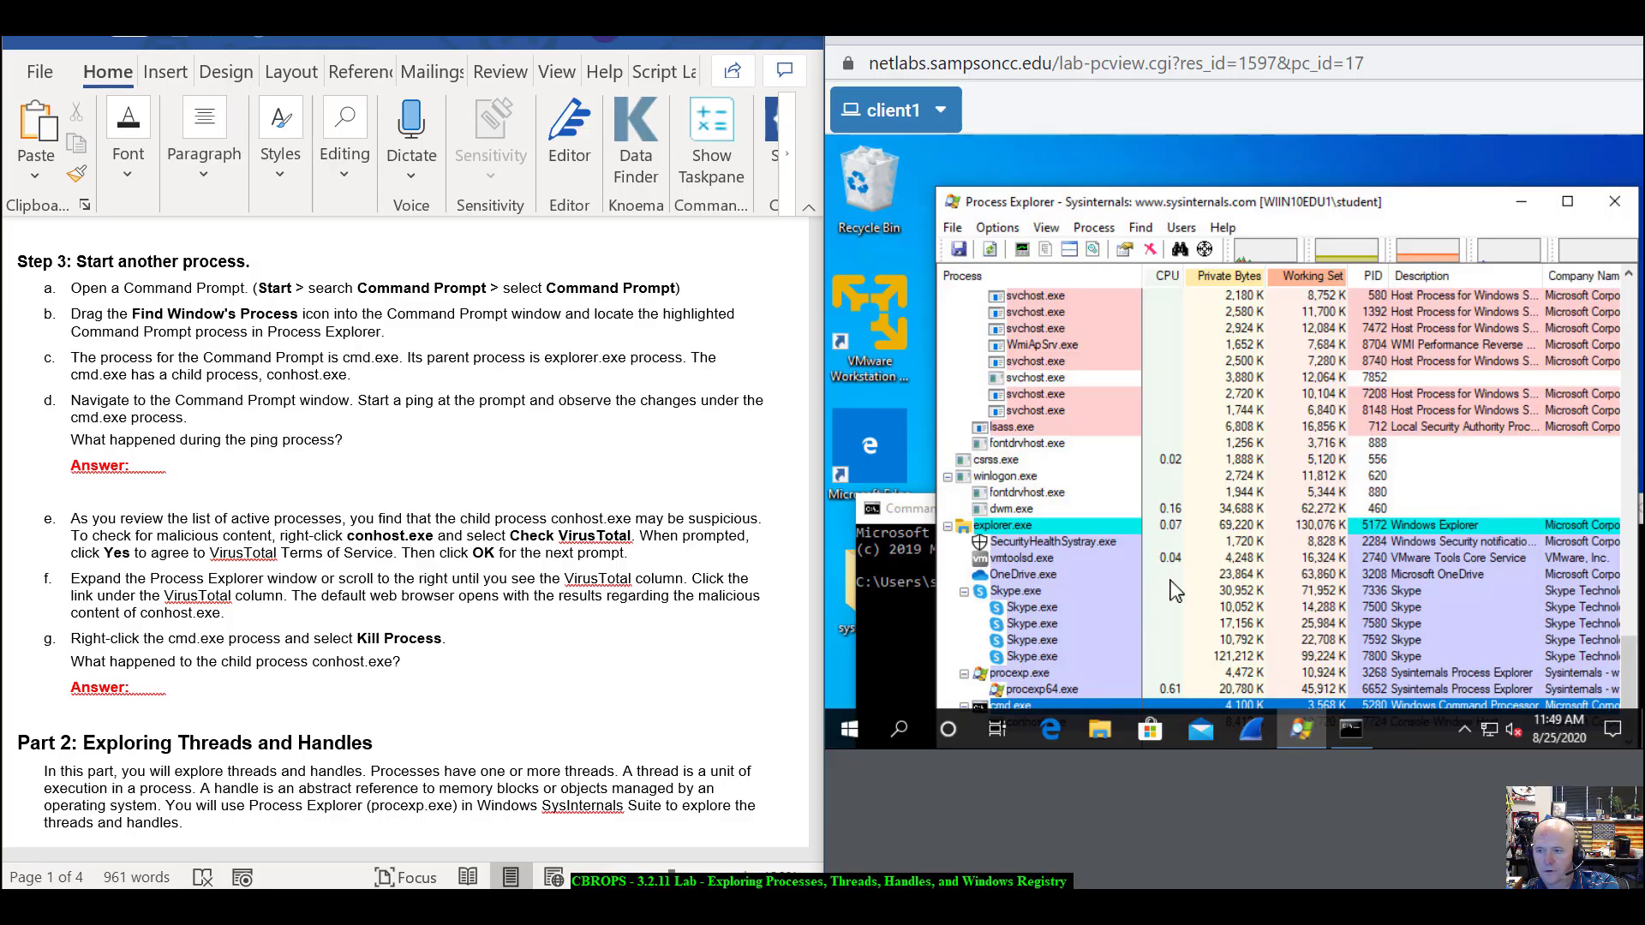
left_click_drag(1468, 213, 1459, 171)
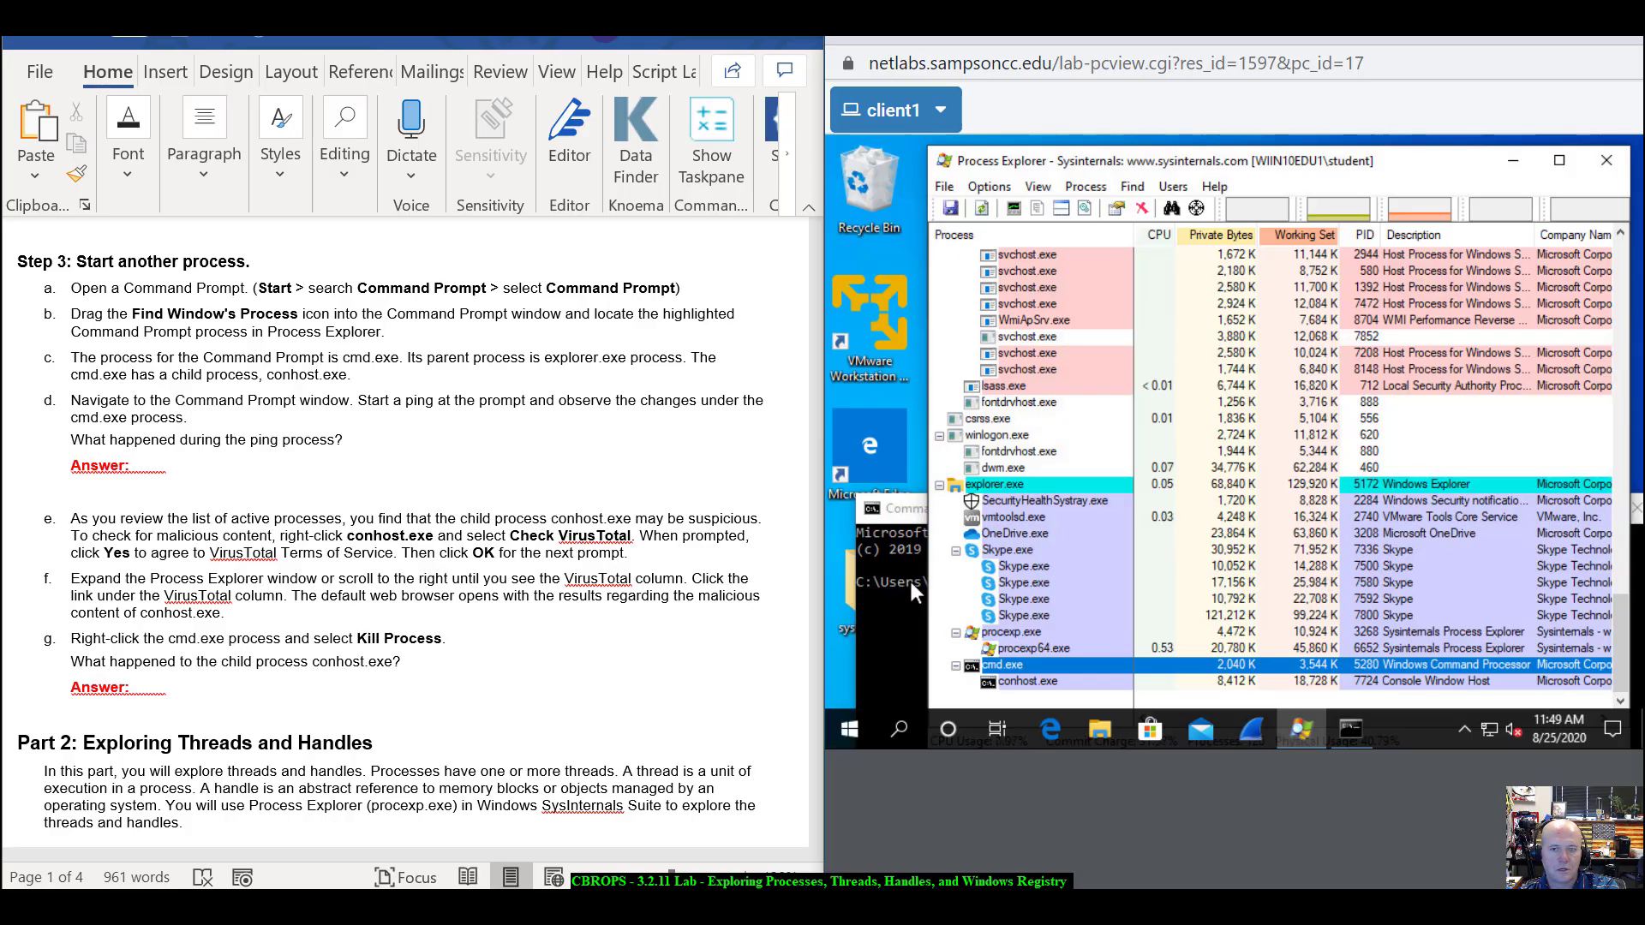
left_click(910, 511)
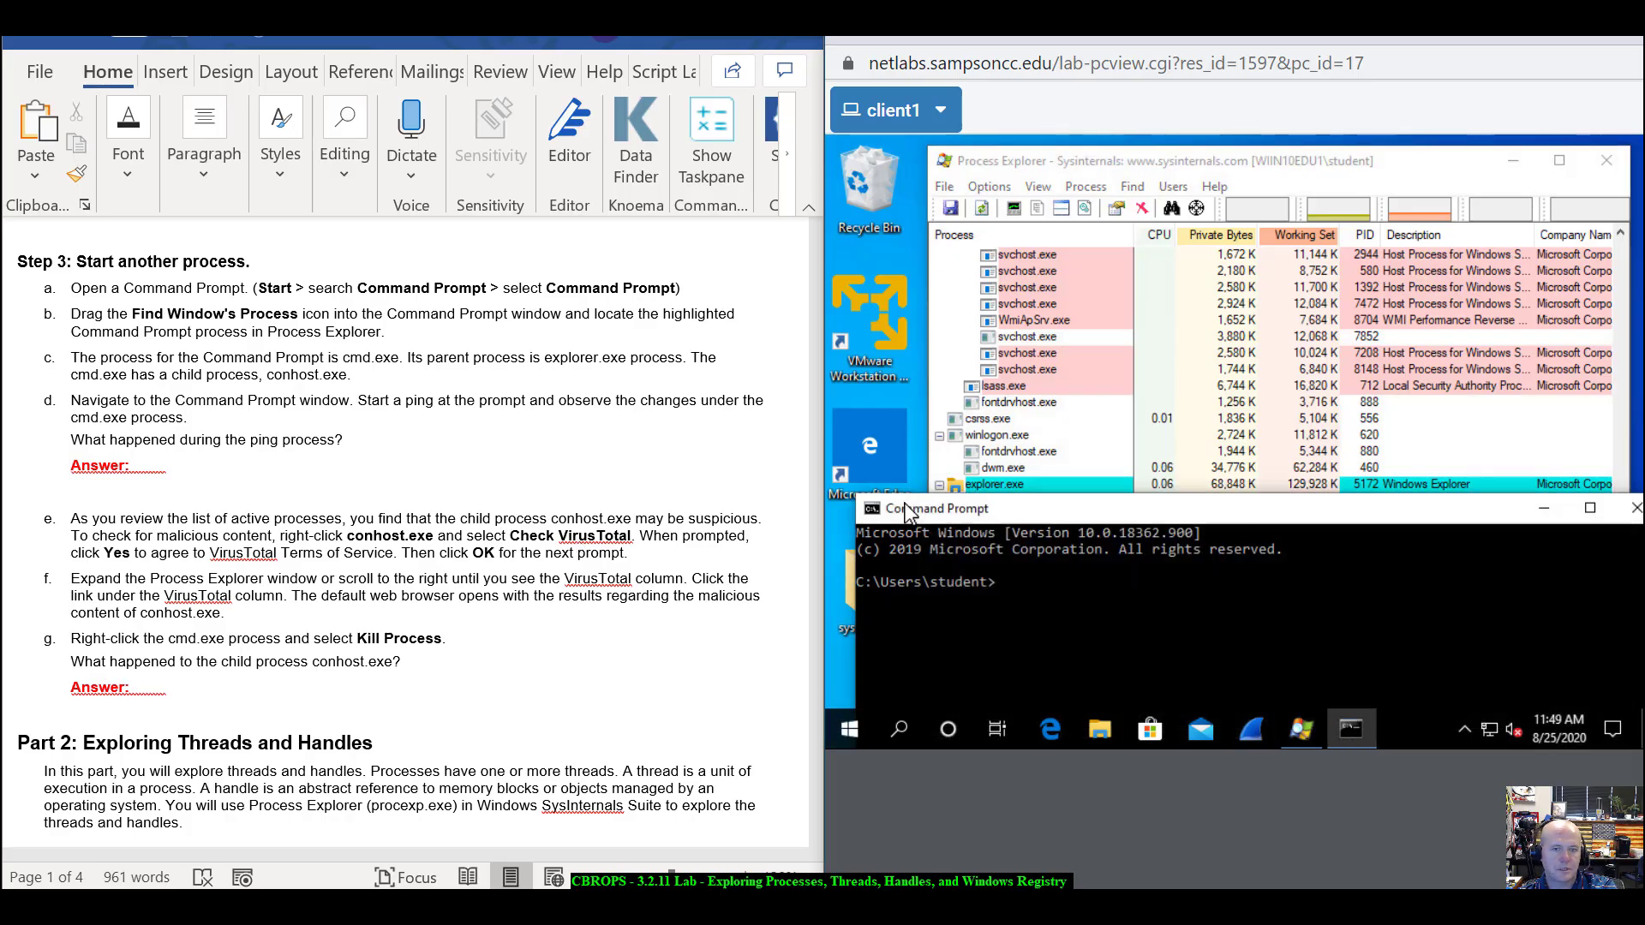
left_click(1020, 587)
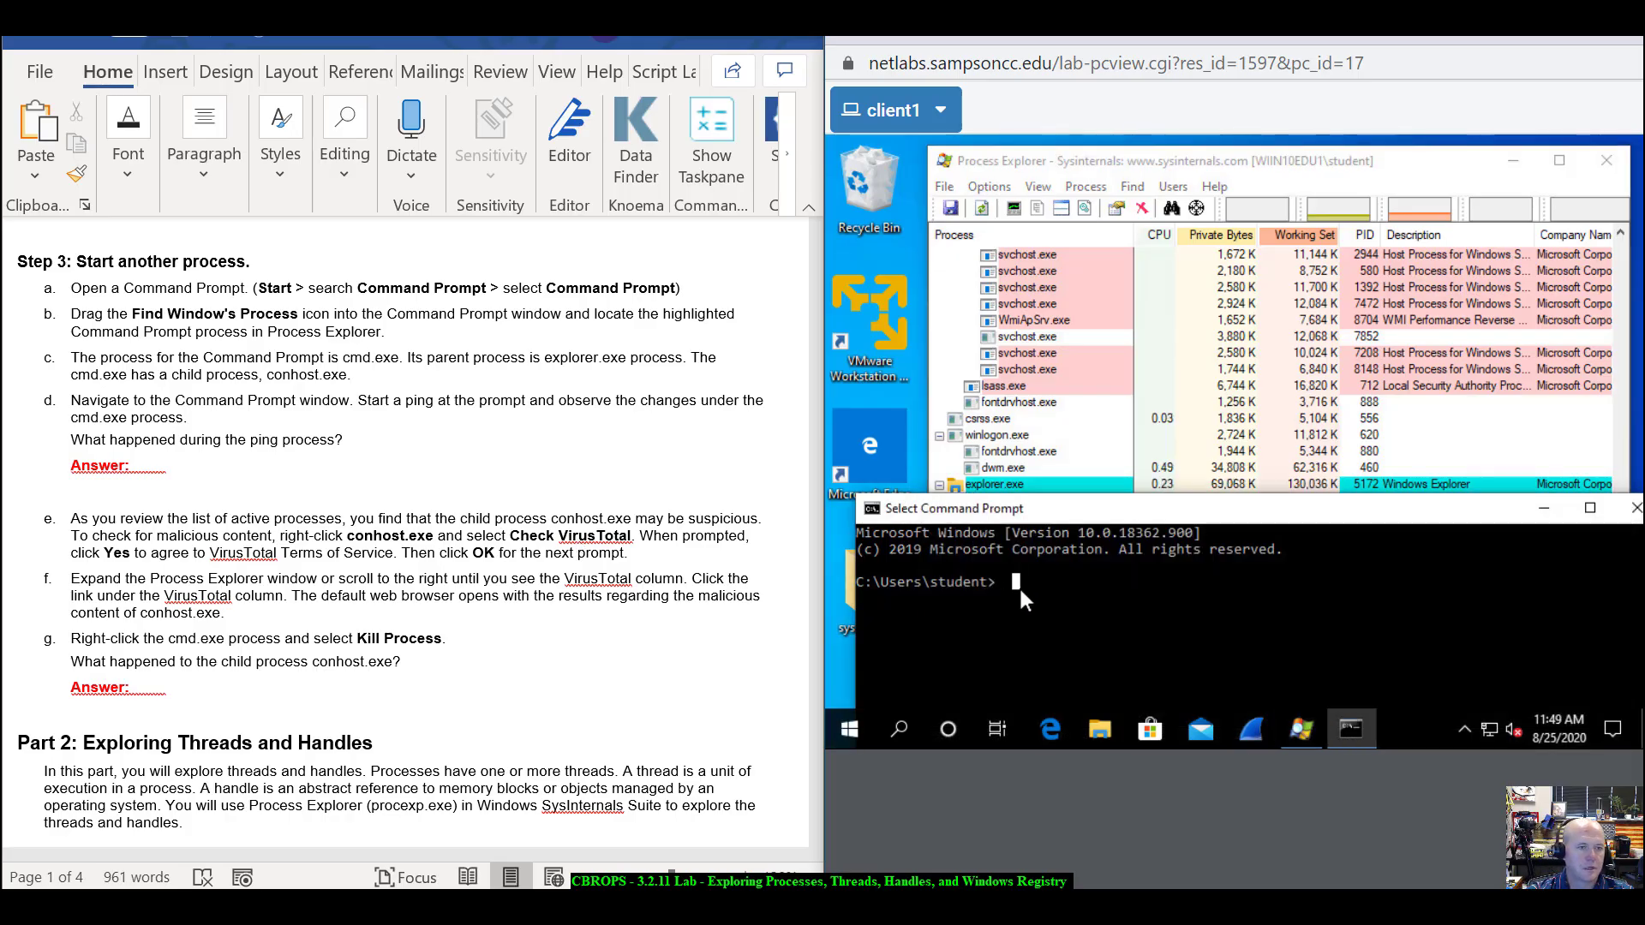
type("pring")
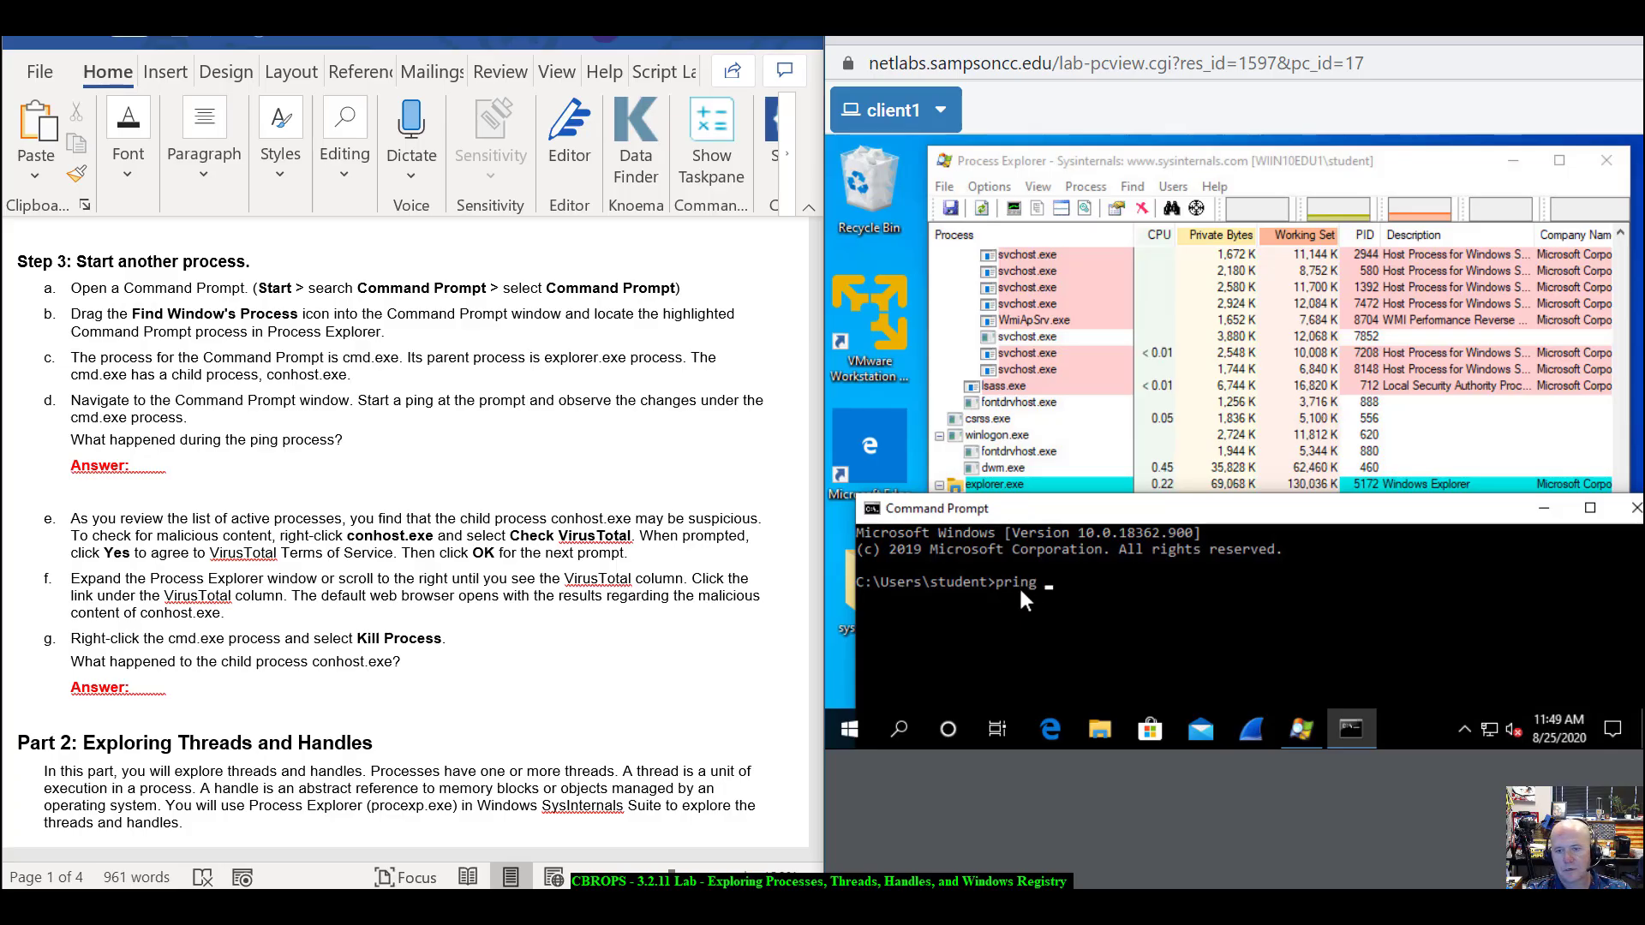
key("BackSpace")
key("BackSpace")
key("BackSpace")
type("ng 192.168.")
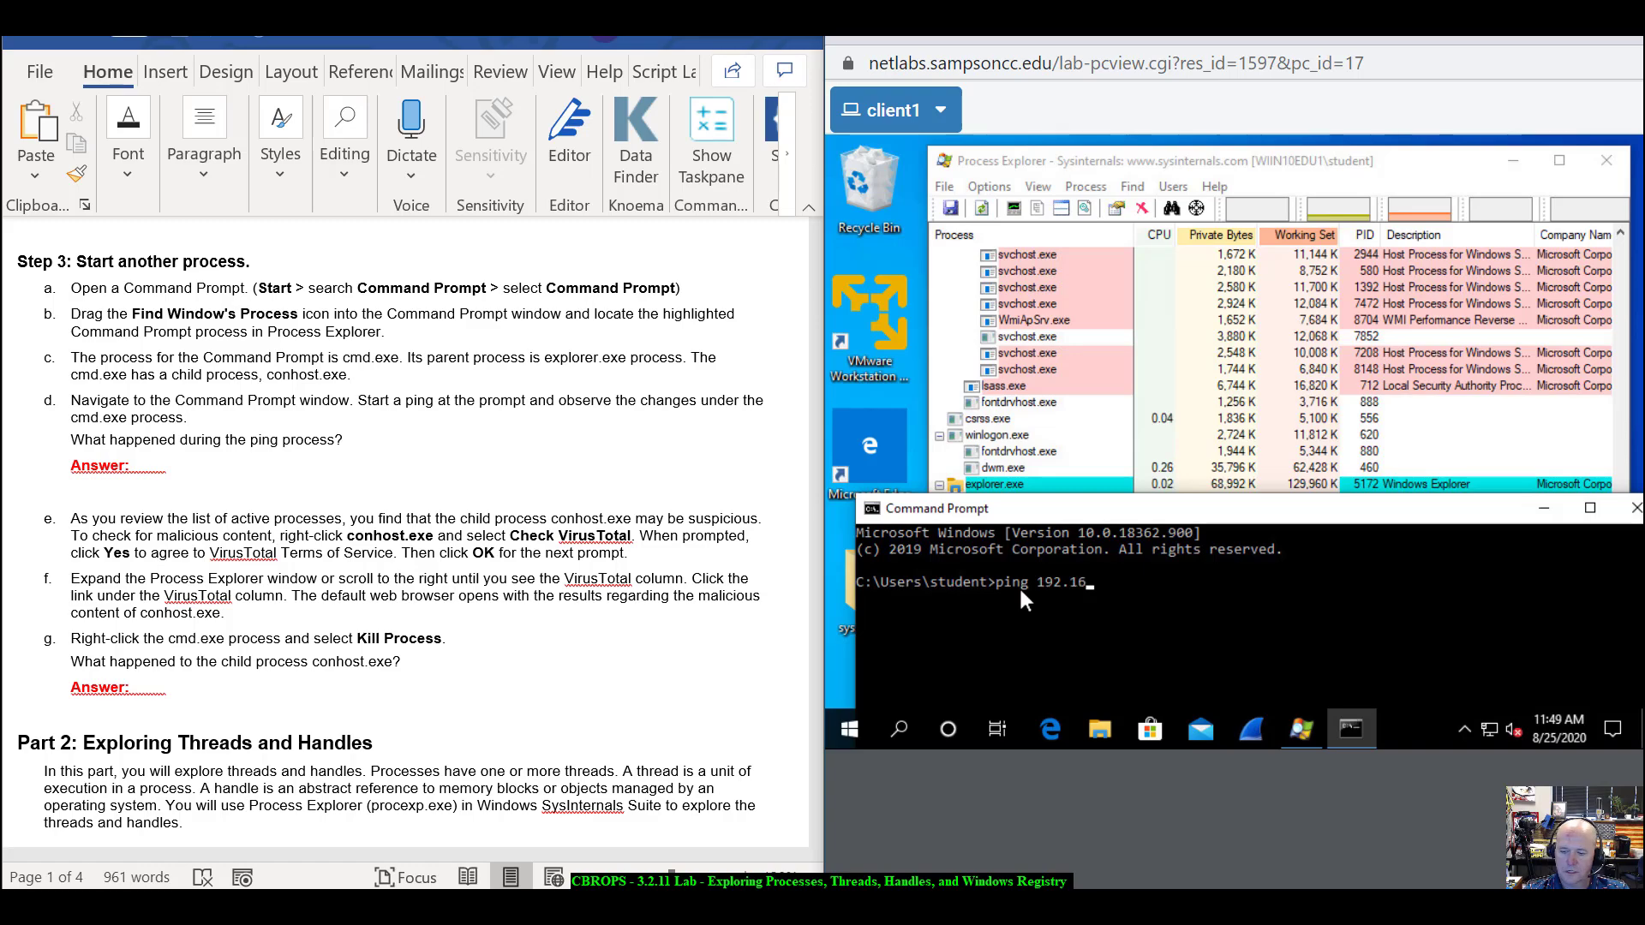
key("BackSpace")
key("BackSpace")
key("BackSpace")
key("BackSpace")
key("BackSpace")
key("BackSpace")
key("BackSpace")
key("BackSpace")
key("BackSpace")
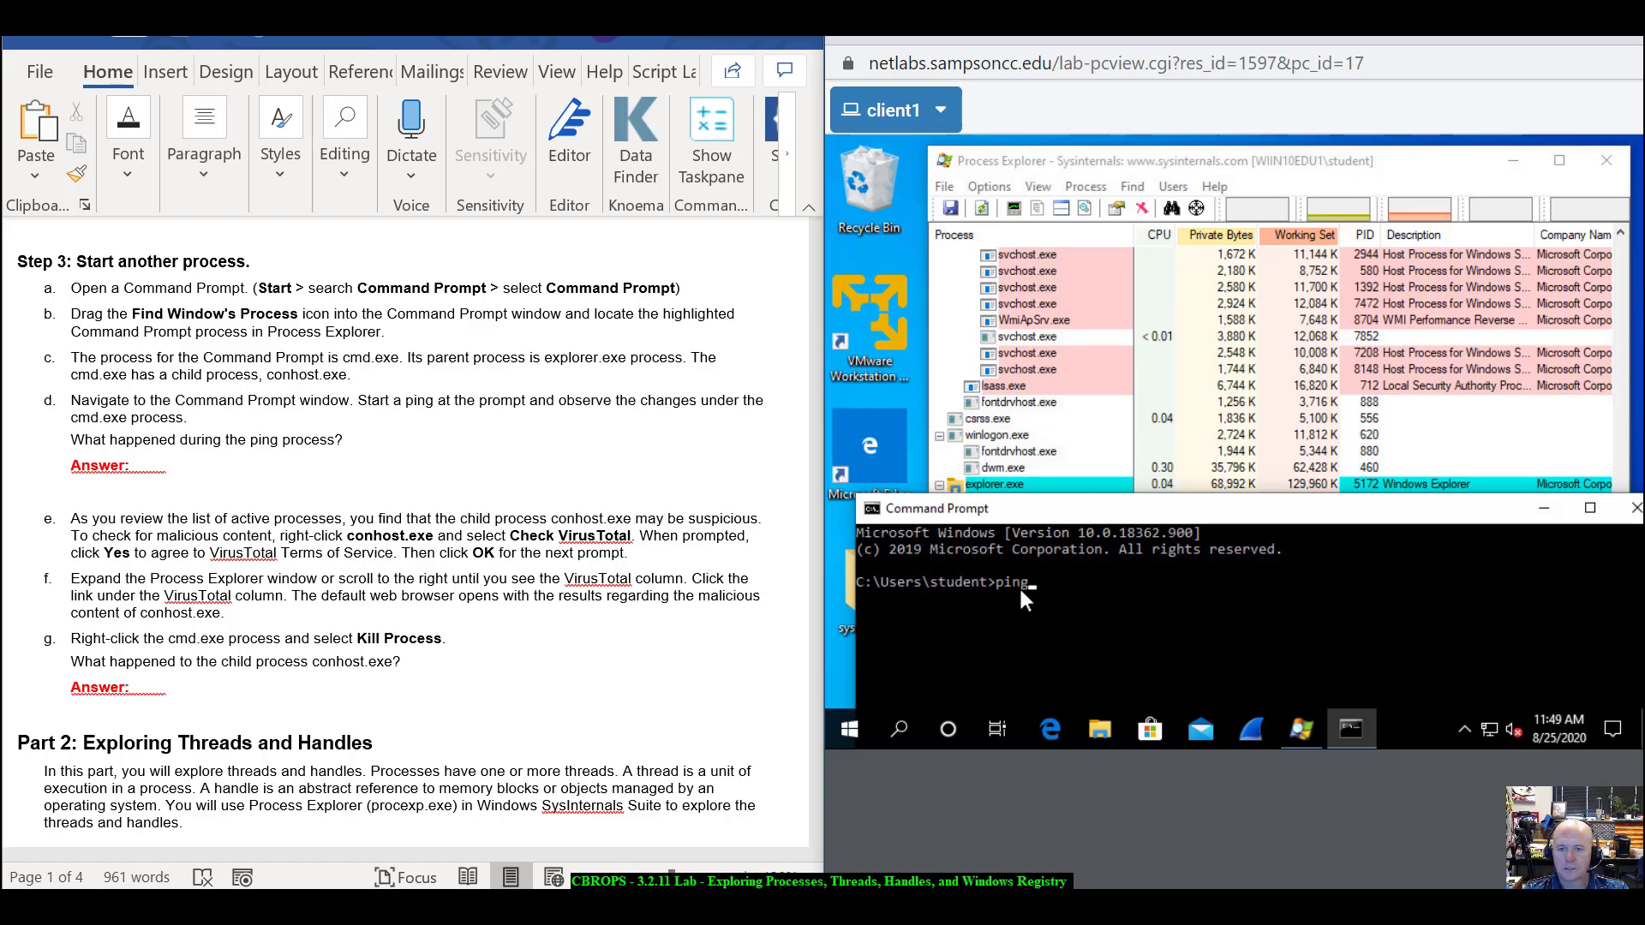
type("www.cisc")
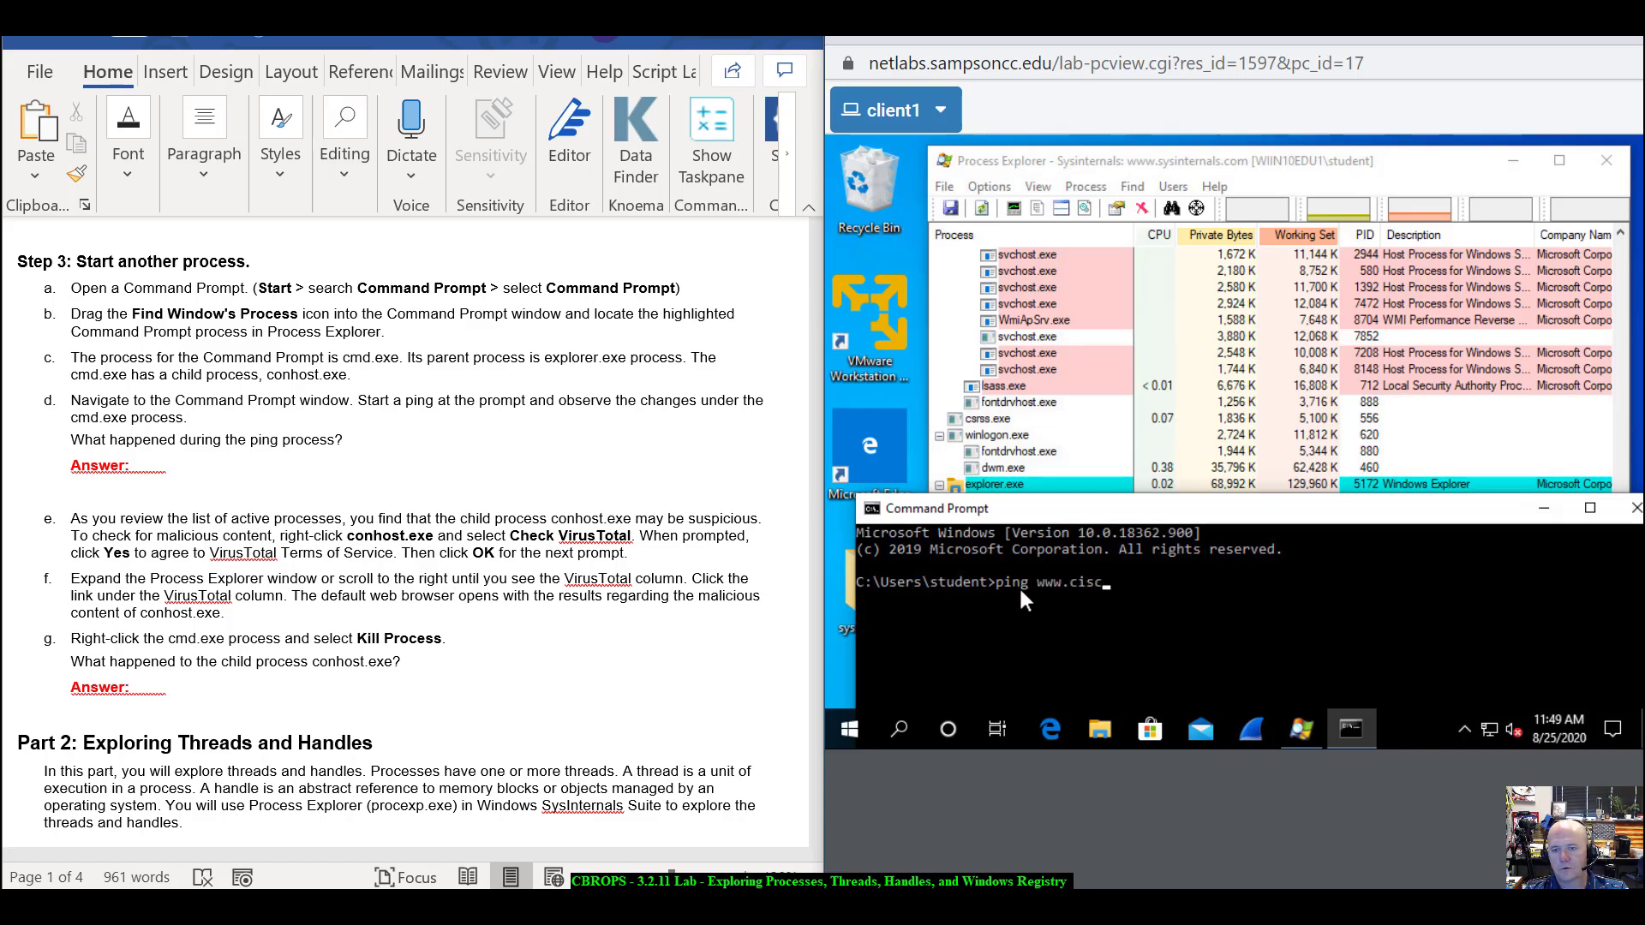
type("o.com")
key("Return")
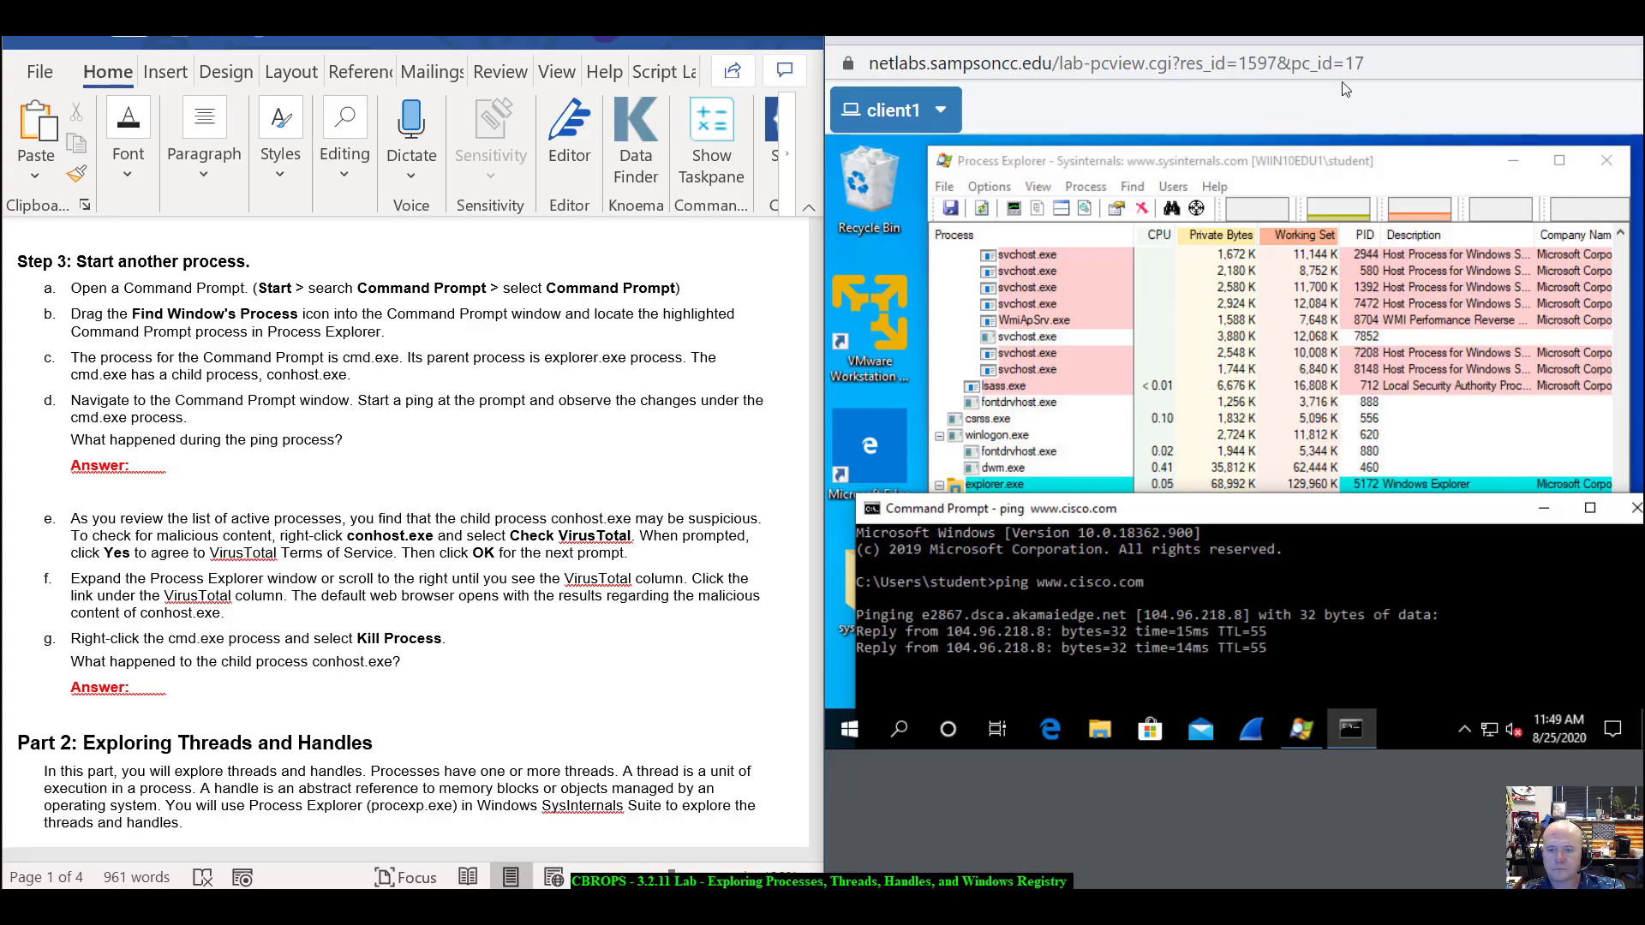
- Check the processes under cmd.exe in Process Explorer during the ping, and return to the Command Prompt to view the ping output
left_click(1355, 165)
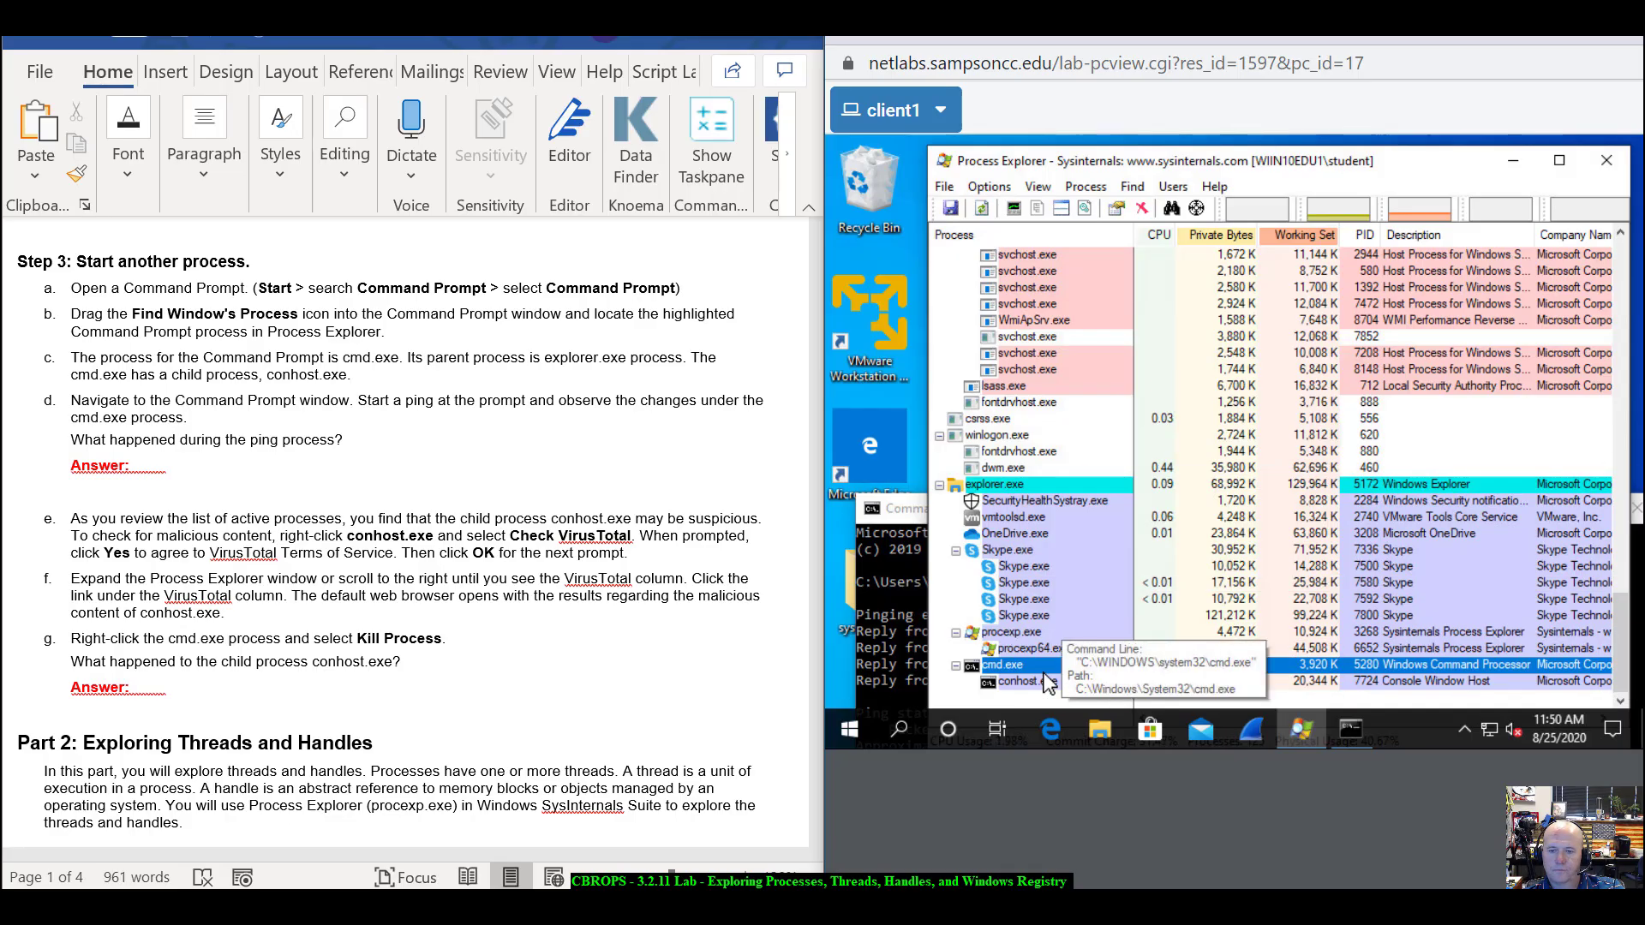
left_click(869, 685)
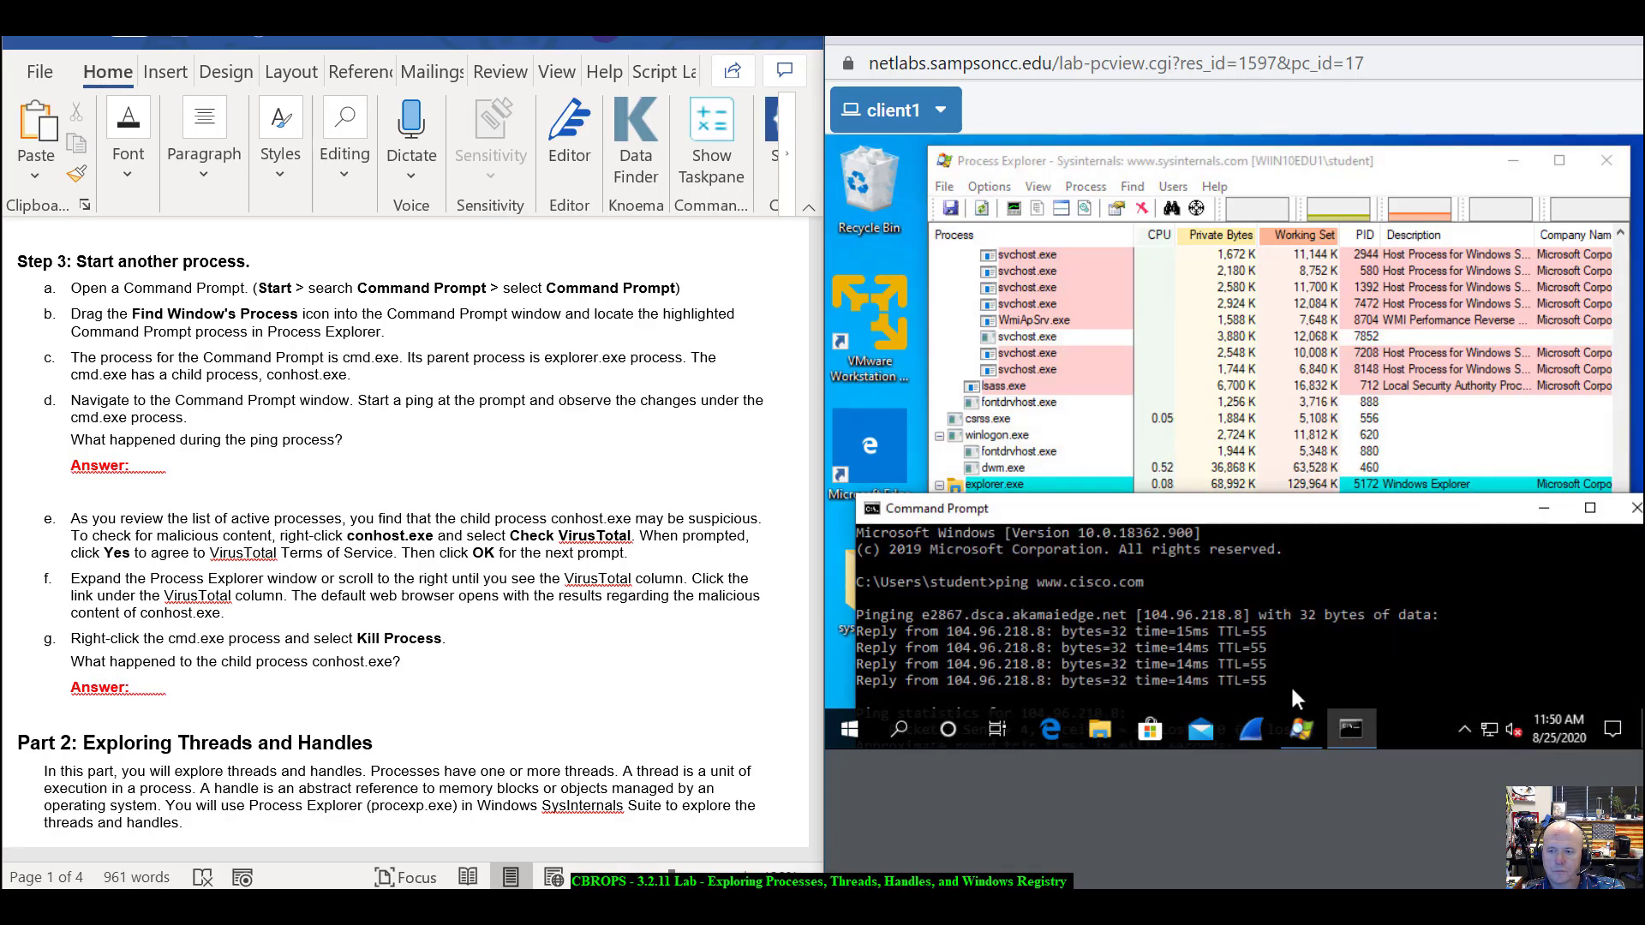
scroll(1290, 684, "down", 3)
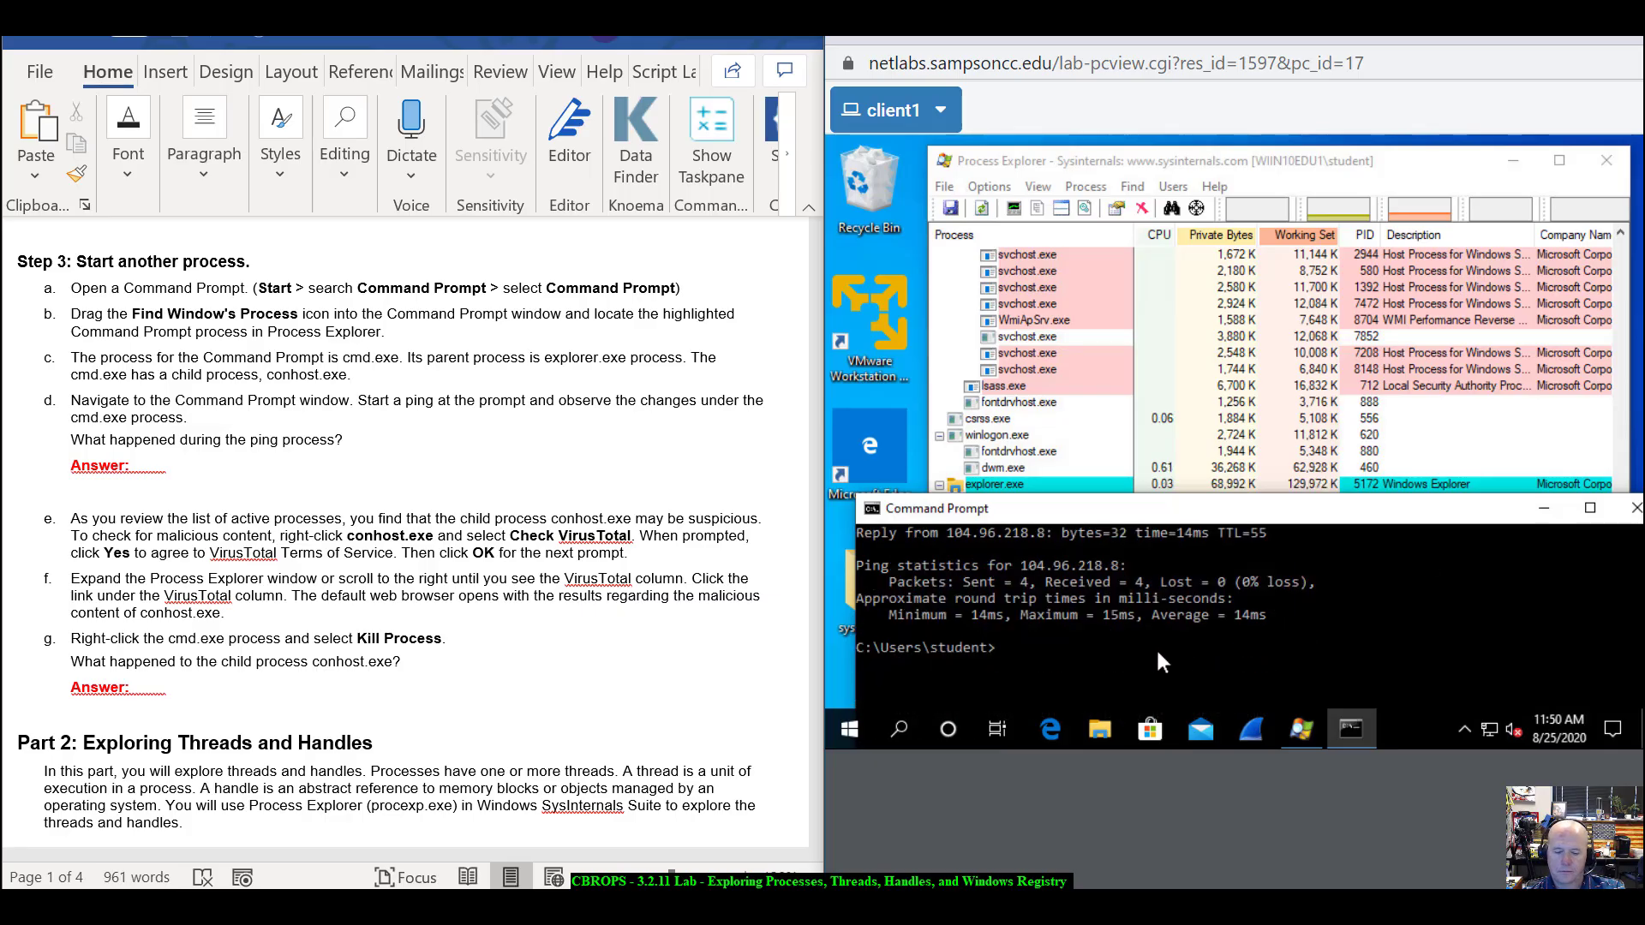
key("Up")
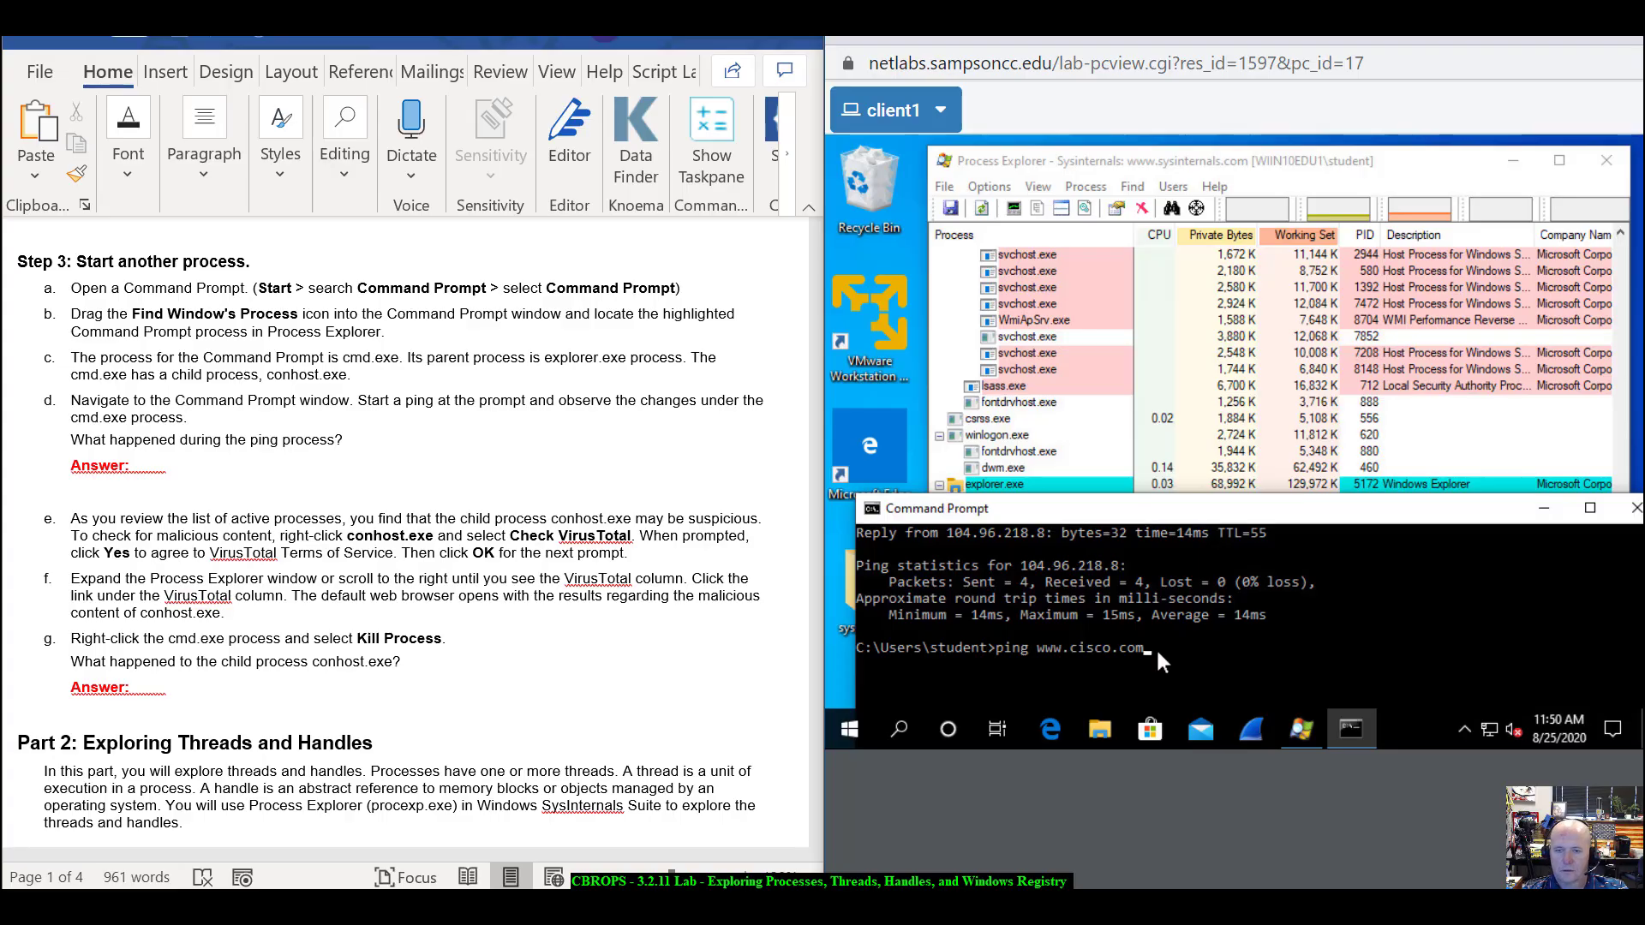
key("Left")
key("Left")
key("Left")
key("Left")
key("Left")
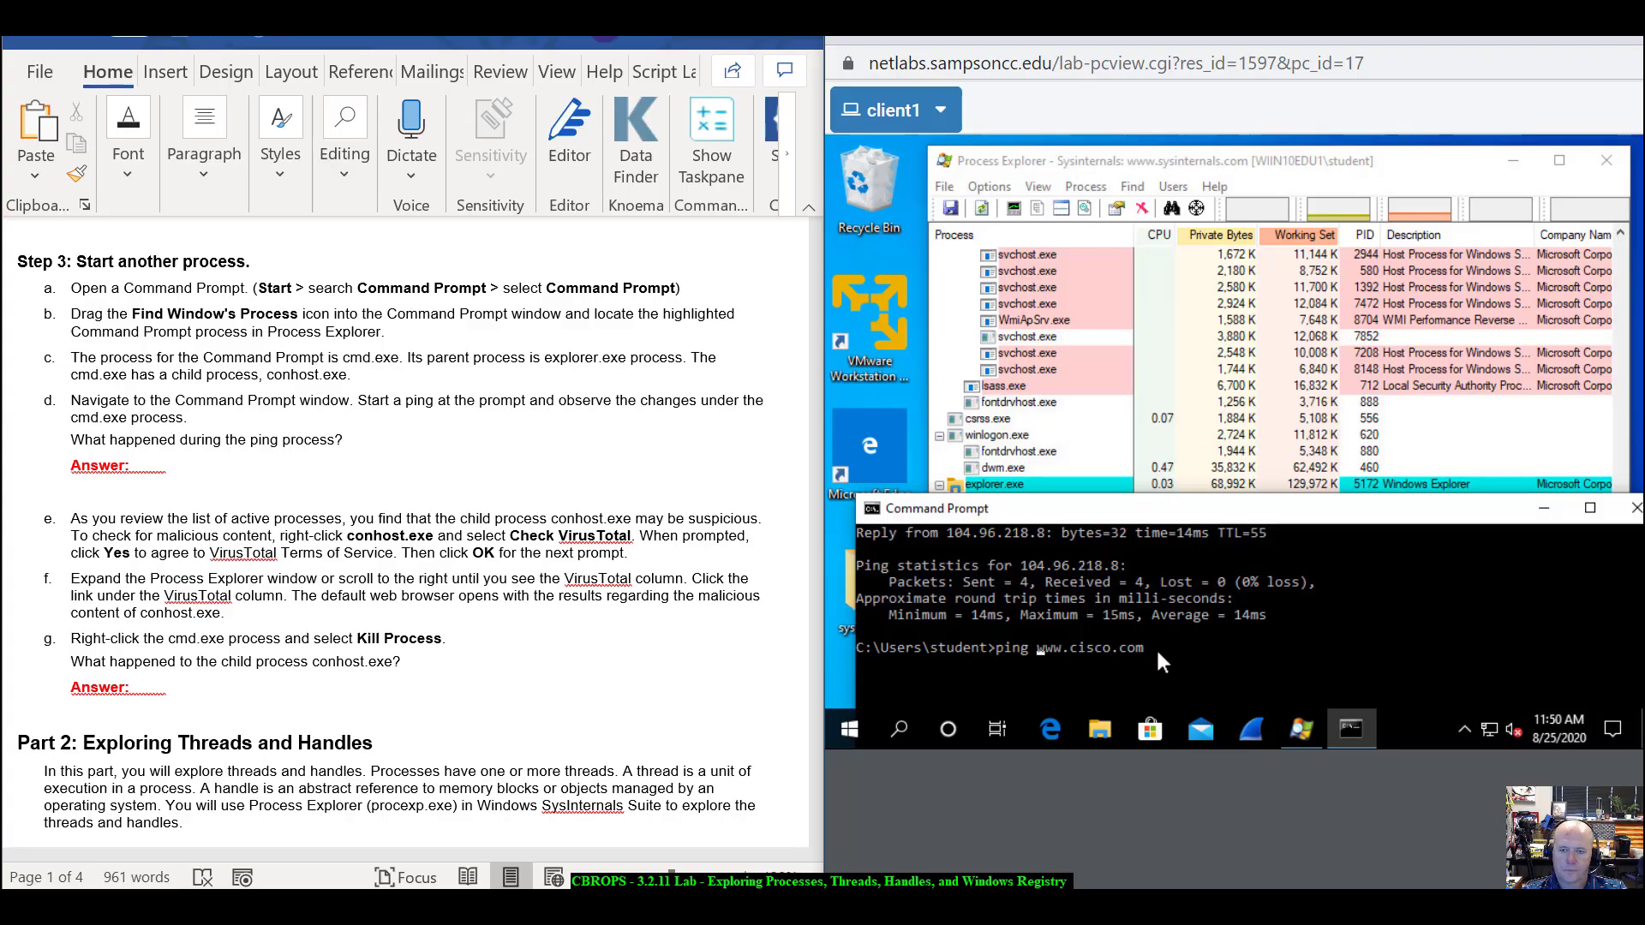
type("-t")
key("Return")
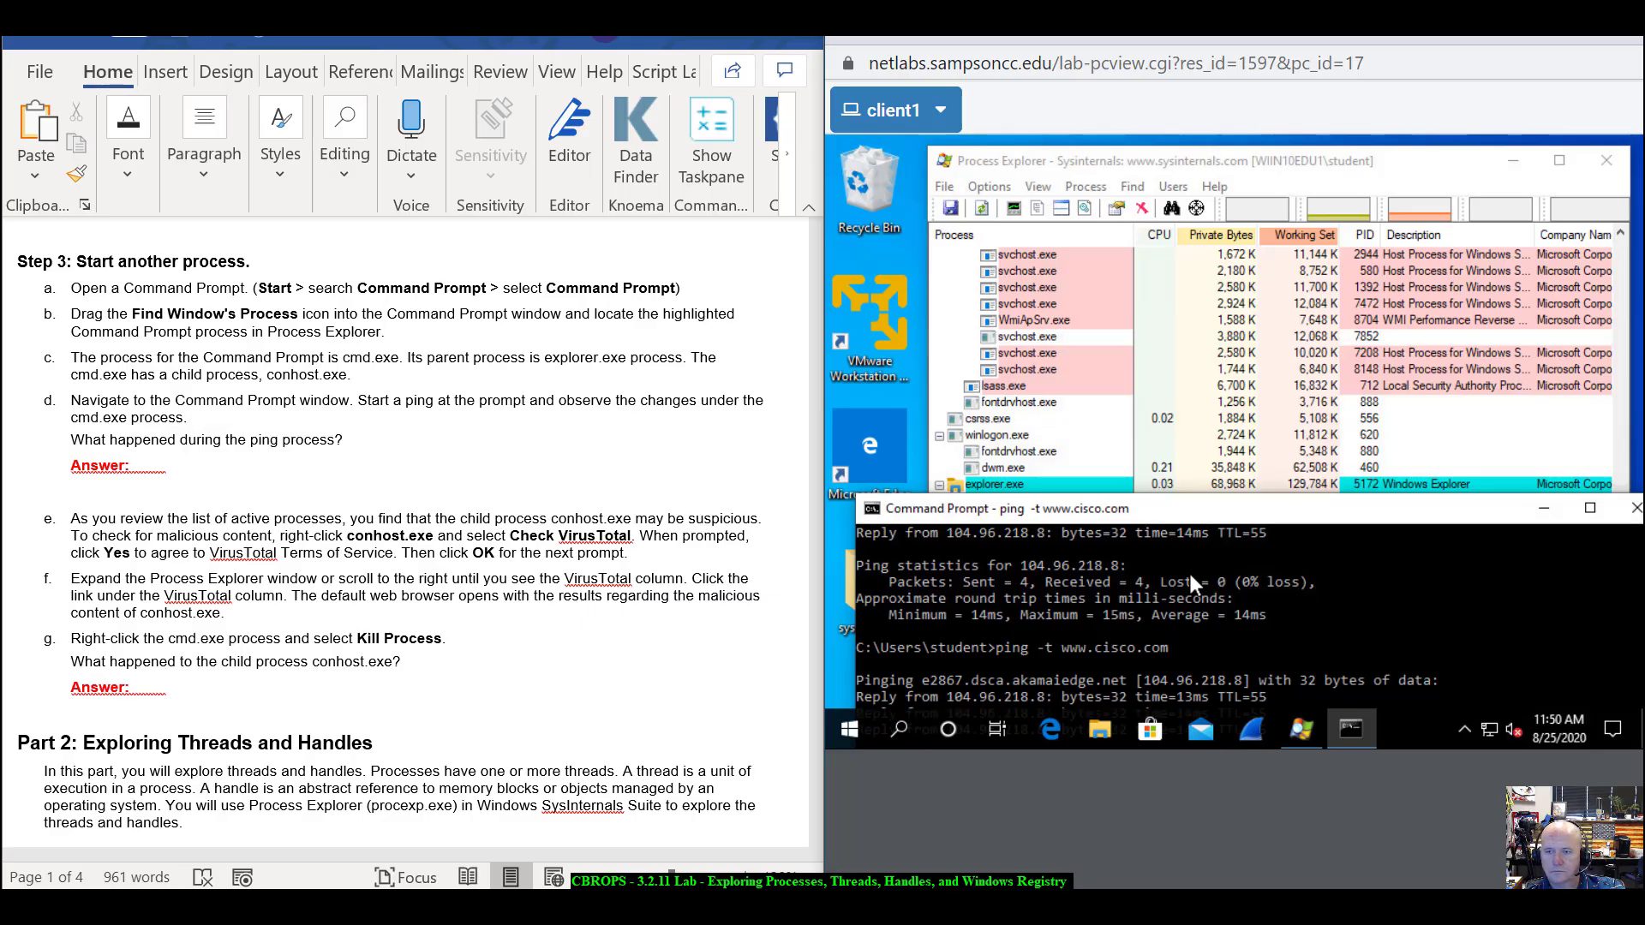
left_click(1345, 163)
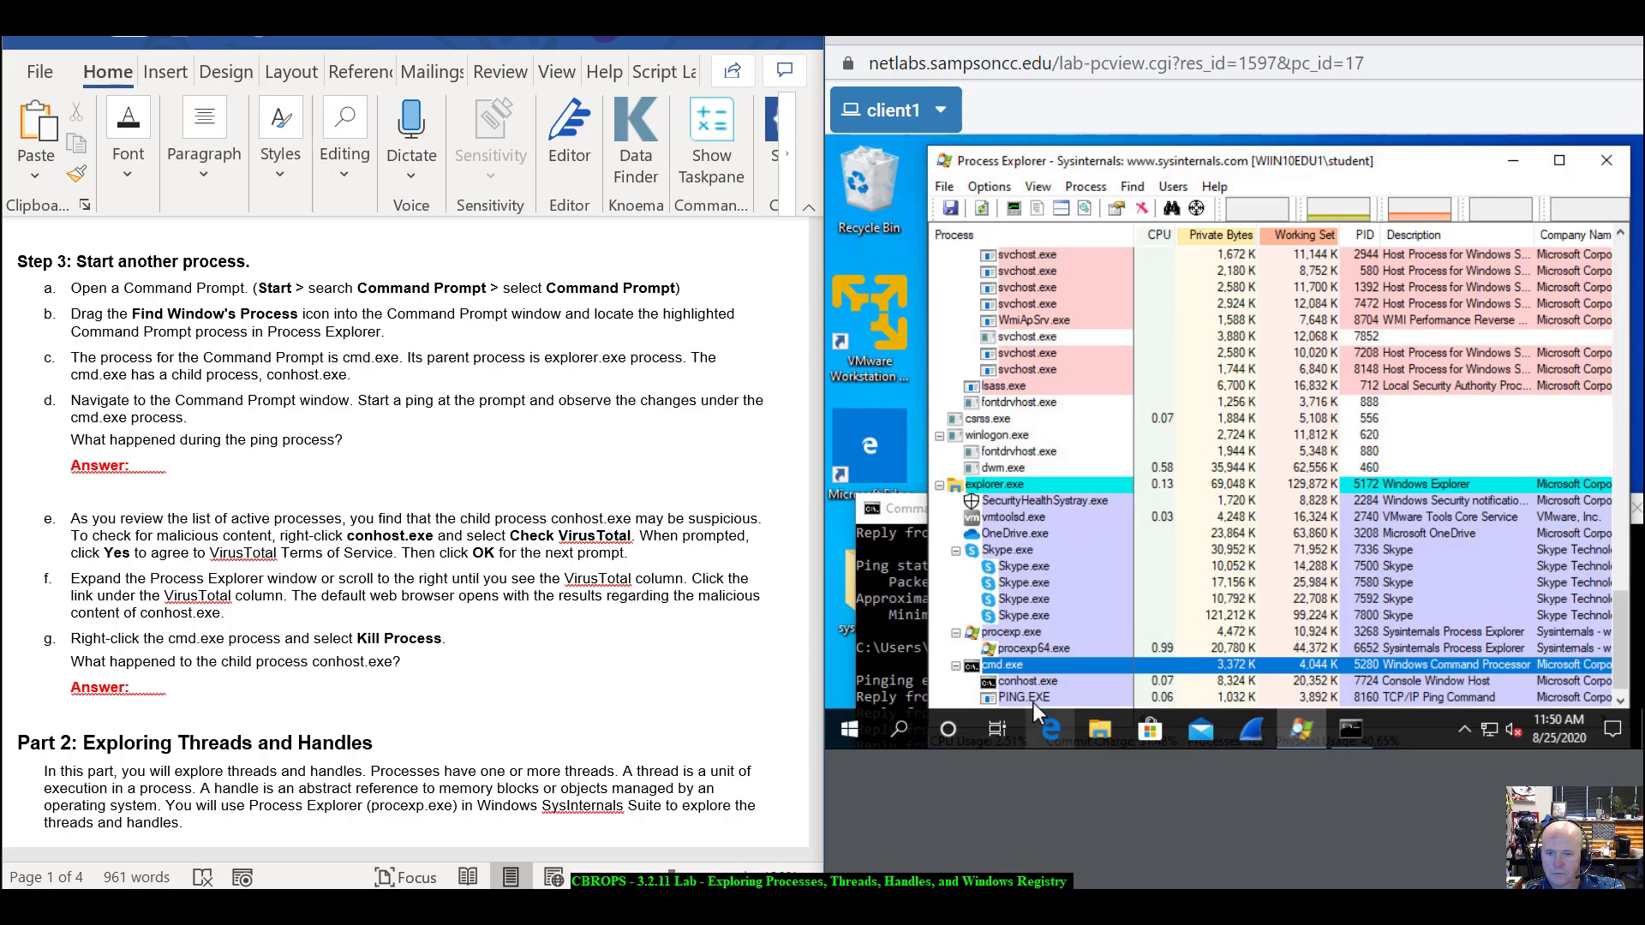
mouse_move(1031, 699)
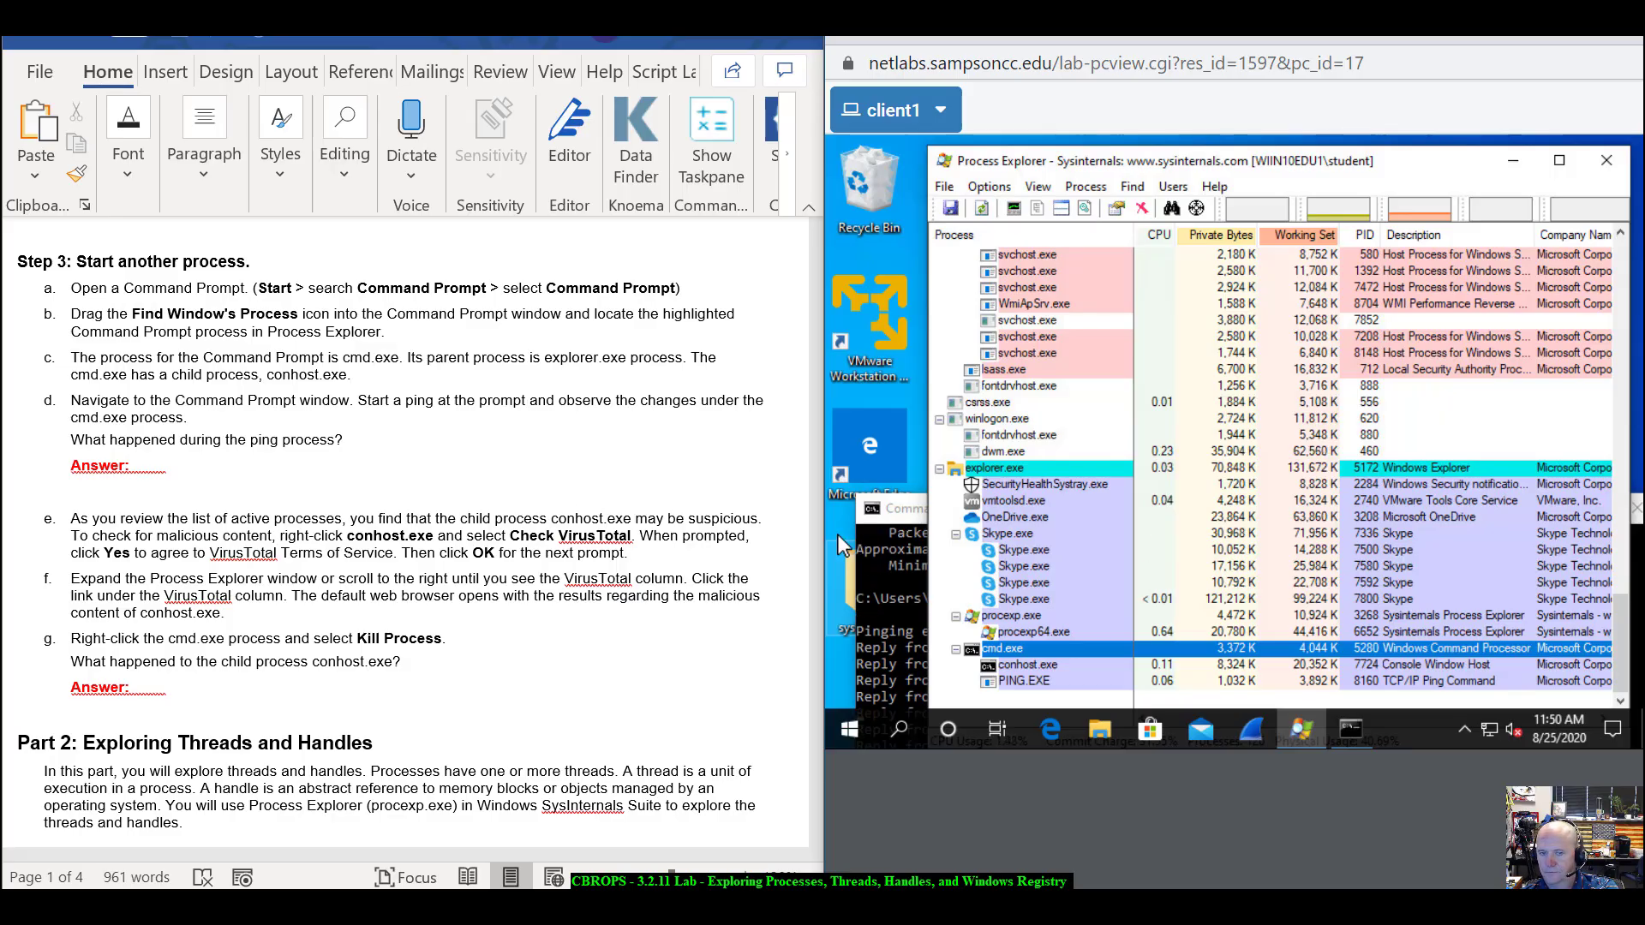
- Stop the continuous ping in the Command Prompt, and move its window down to recheck cmd.exe in Process Explorer
left_click_drag(894, 514, 1054, 290)
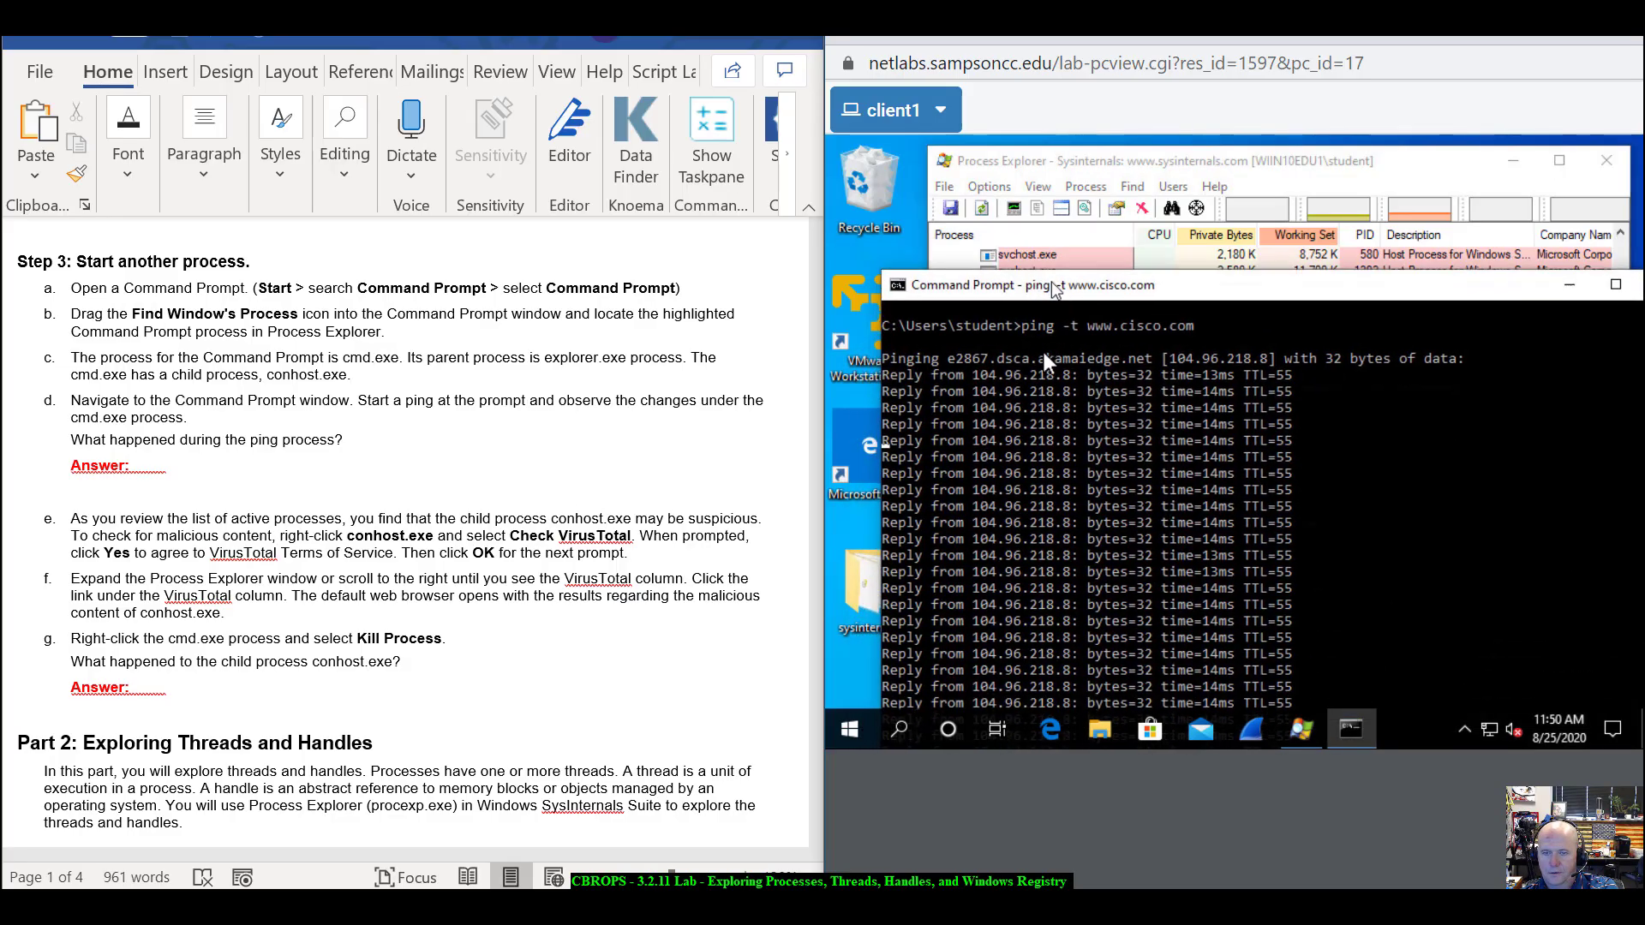
left_click(1042, 506)
key("Escape")
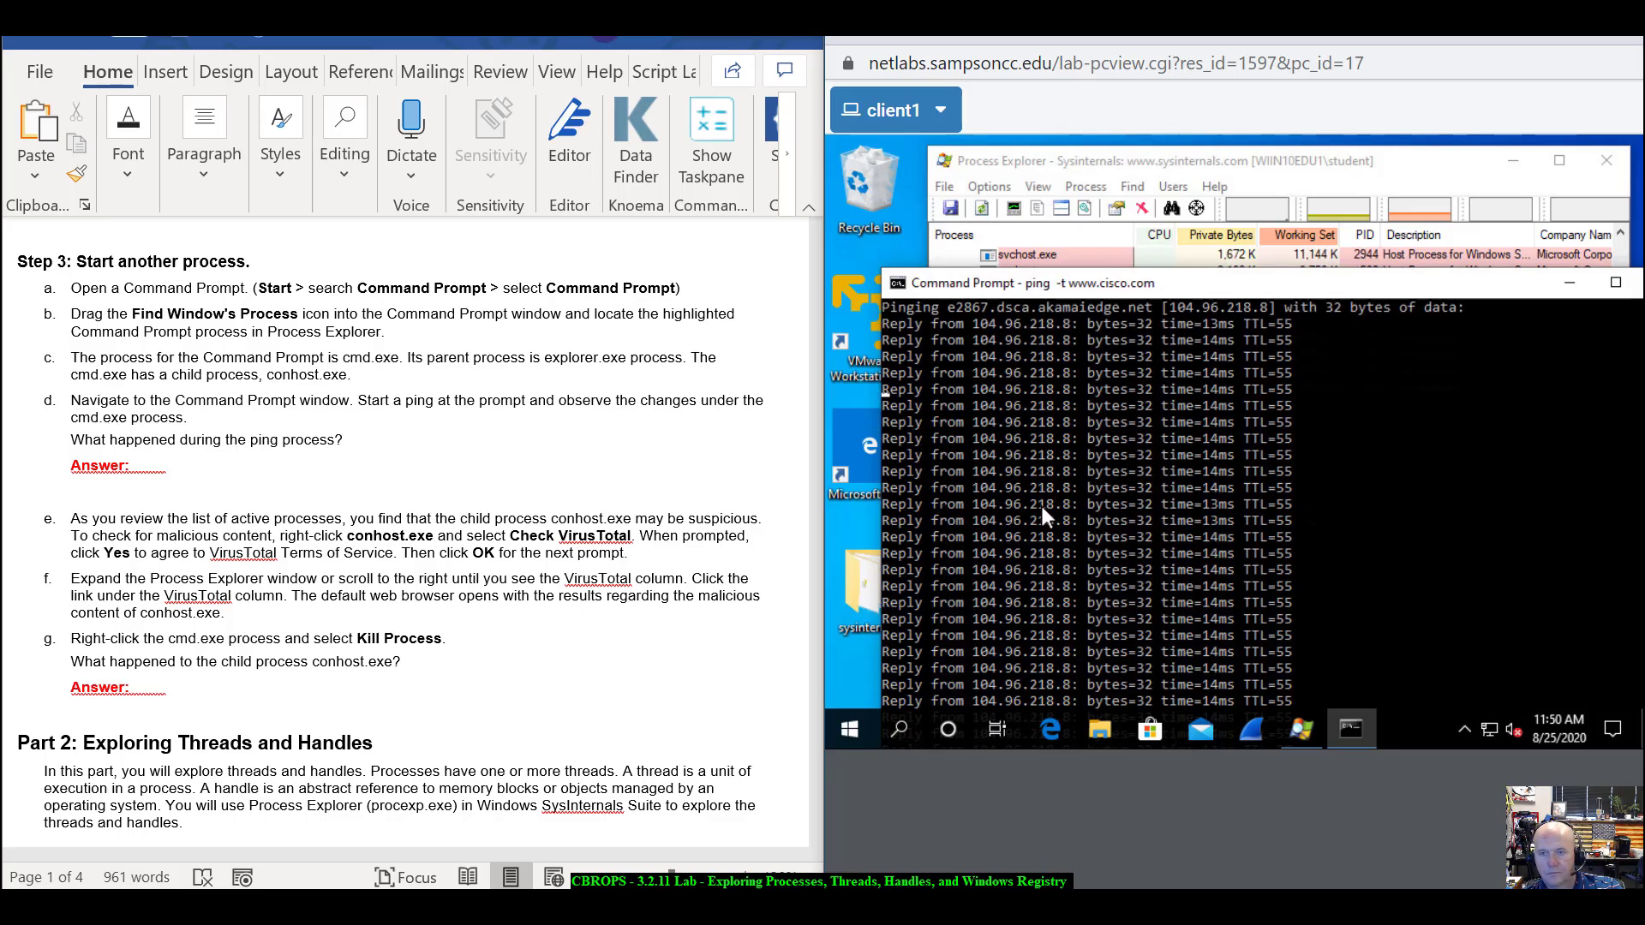
left_click_drag(1195, 276, 1193, 228)
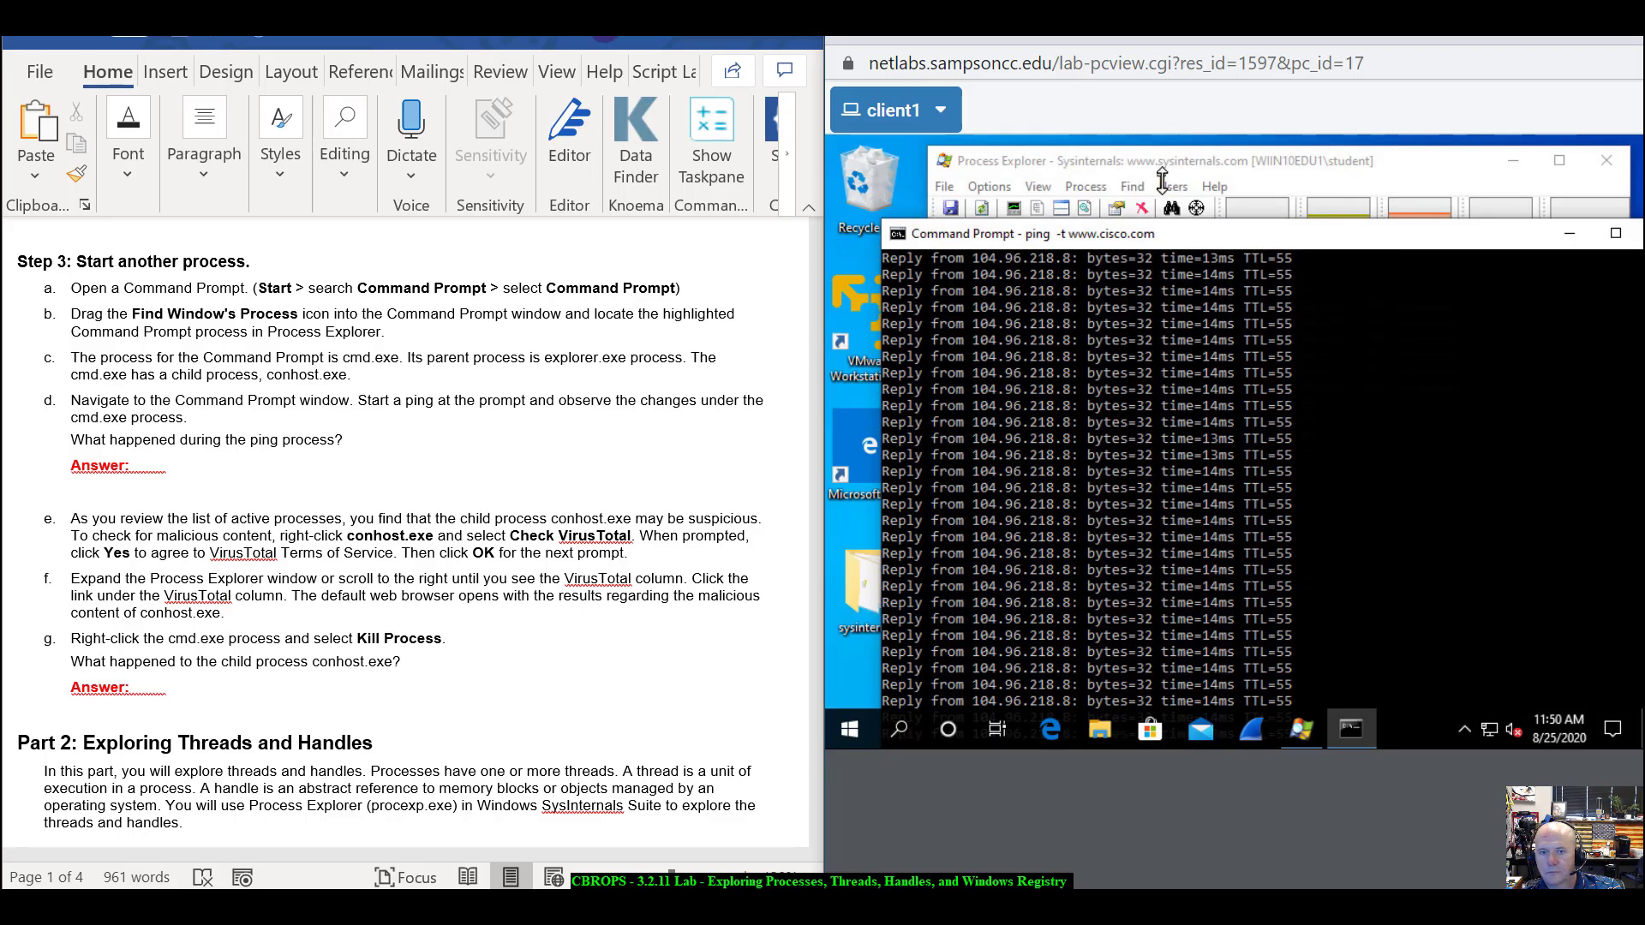
left_click(1182, 482)
key("Escape")
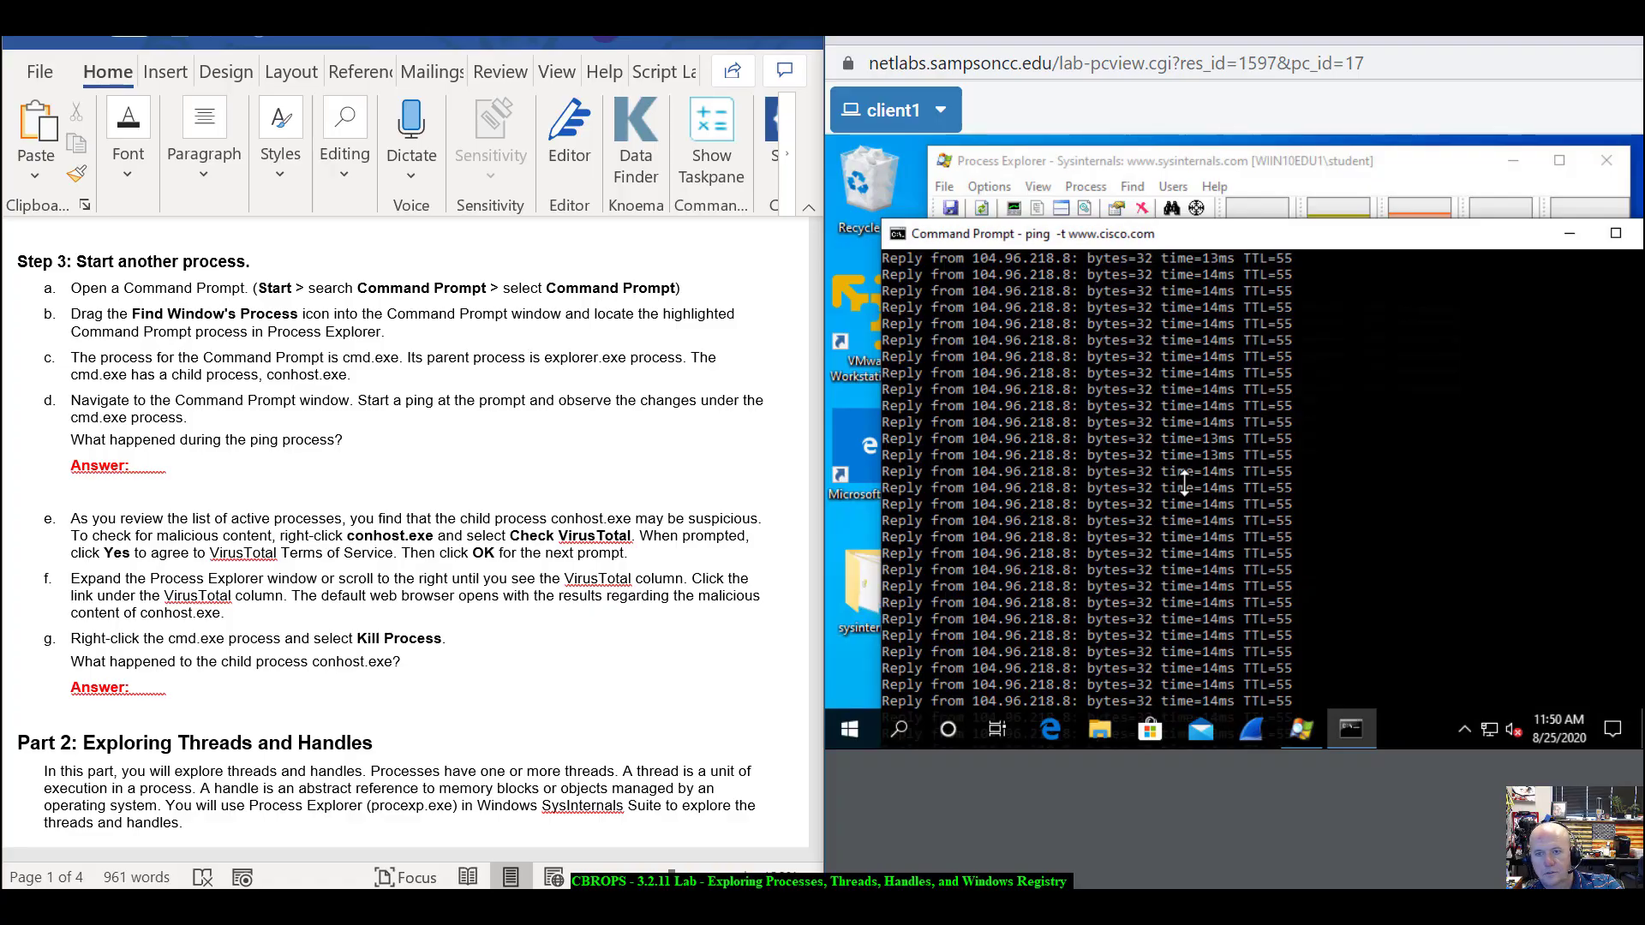
key("ctrl+c")
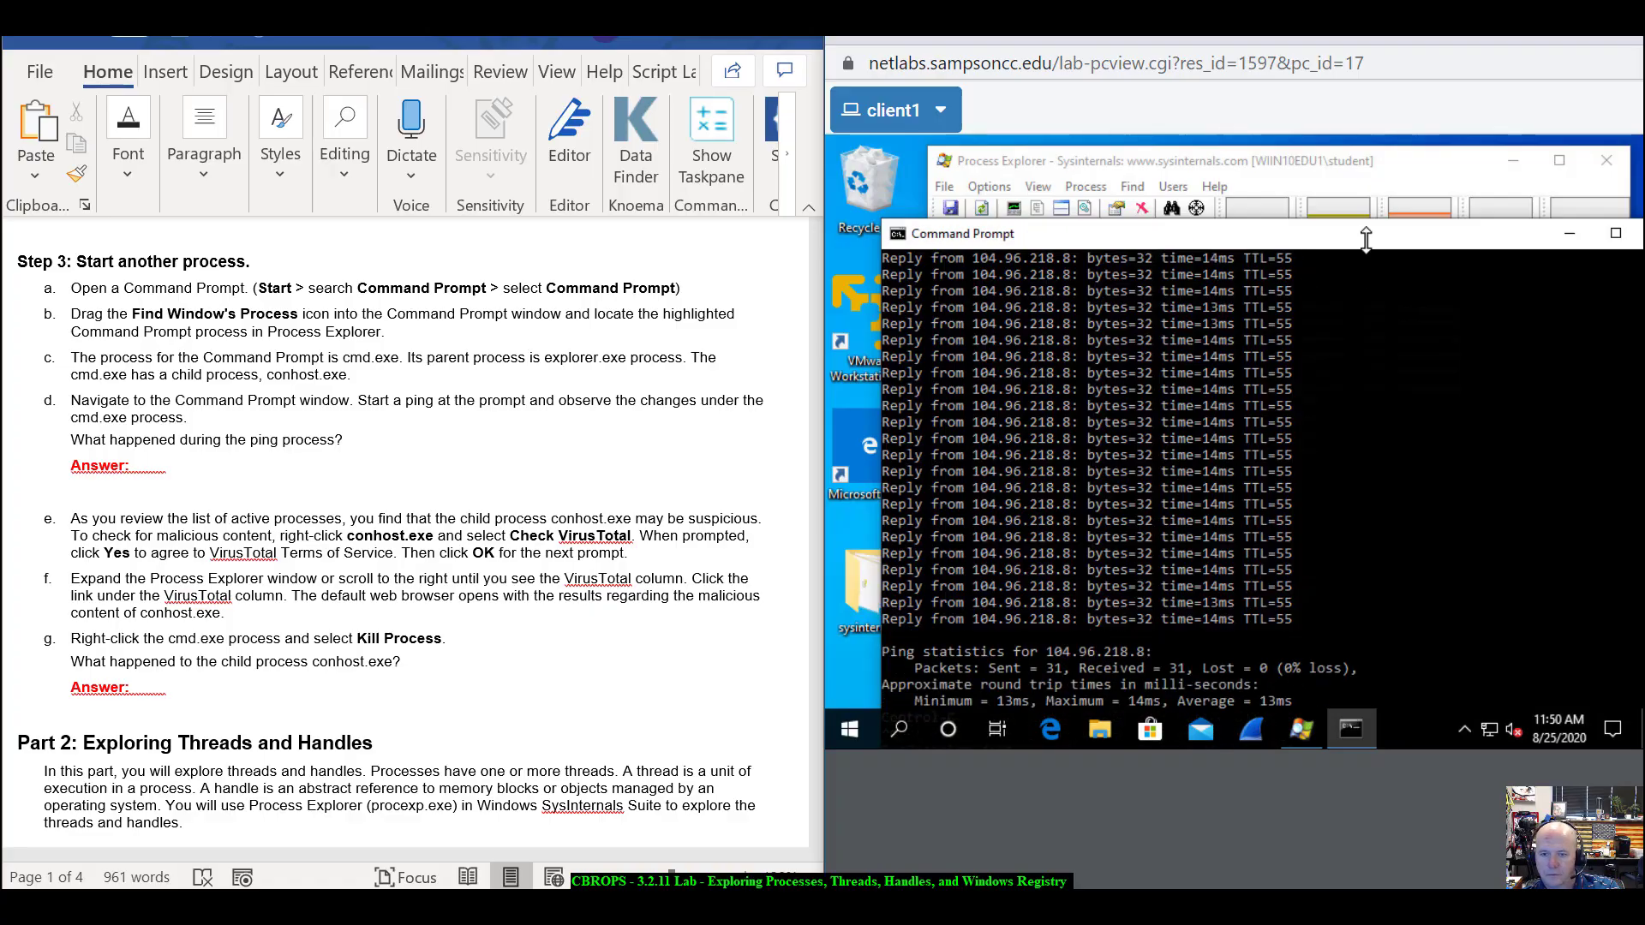
left_click_drag(1352, 227, 1472, 707)
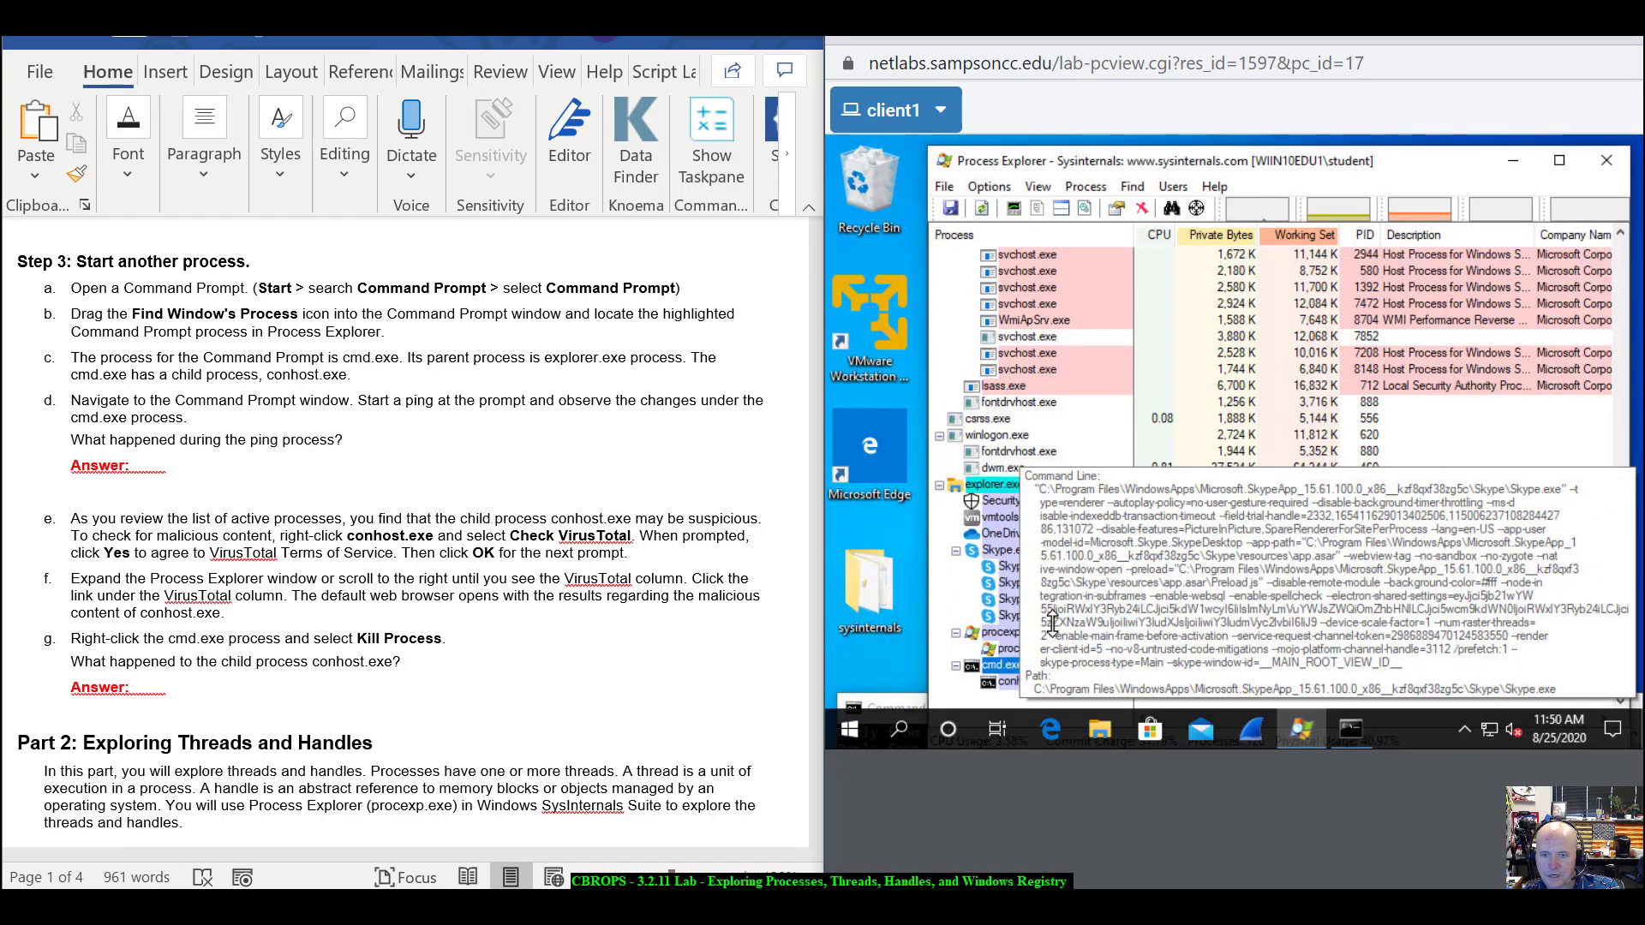
left_click(994, 665)
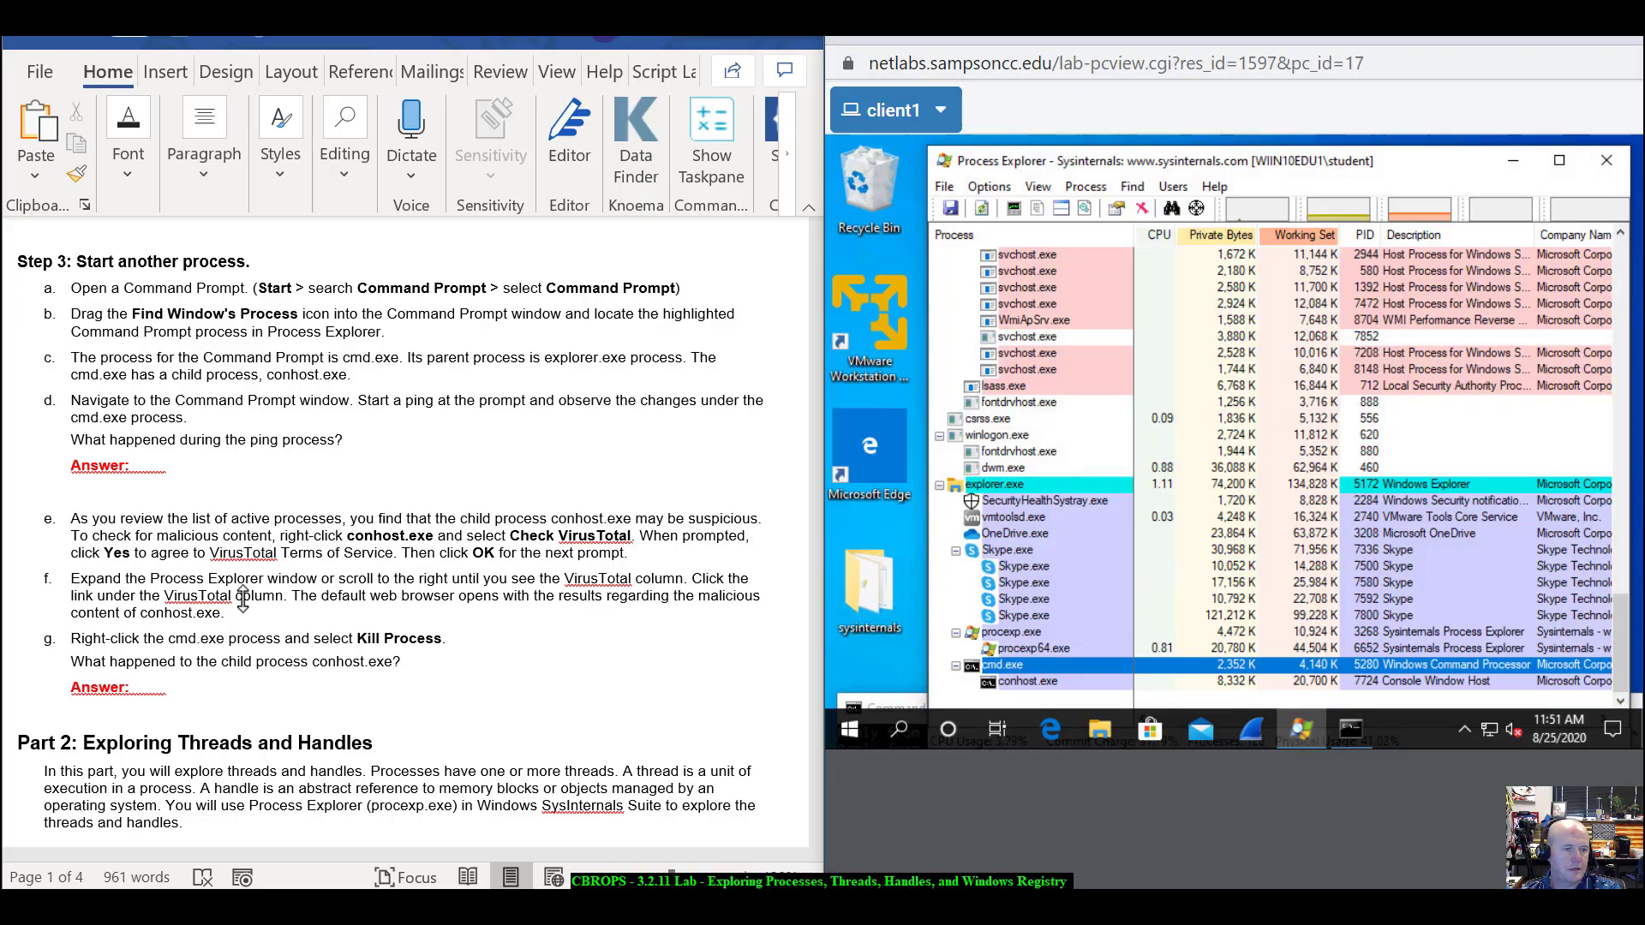
- Check conhost.exe with VirusTotal as lab item e instructs, agreeing to the terms of service and dismissing the follow-up notice
scroll(243, 599, "down", 5)
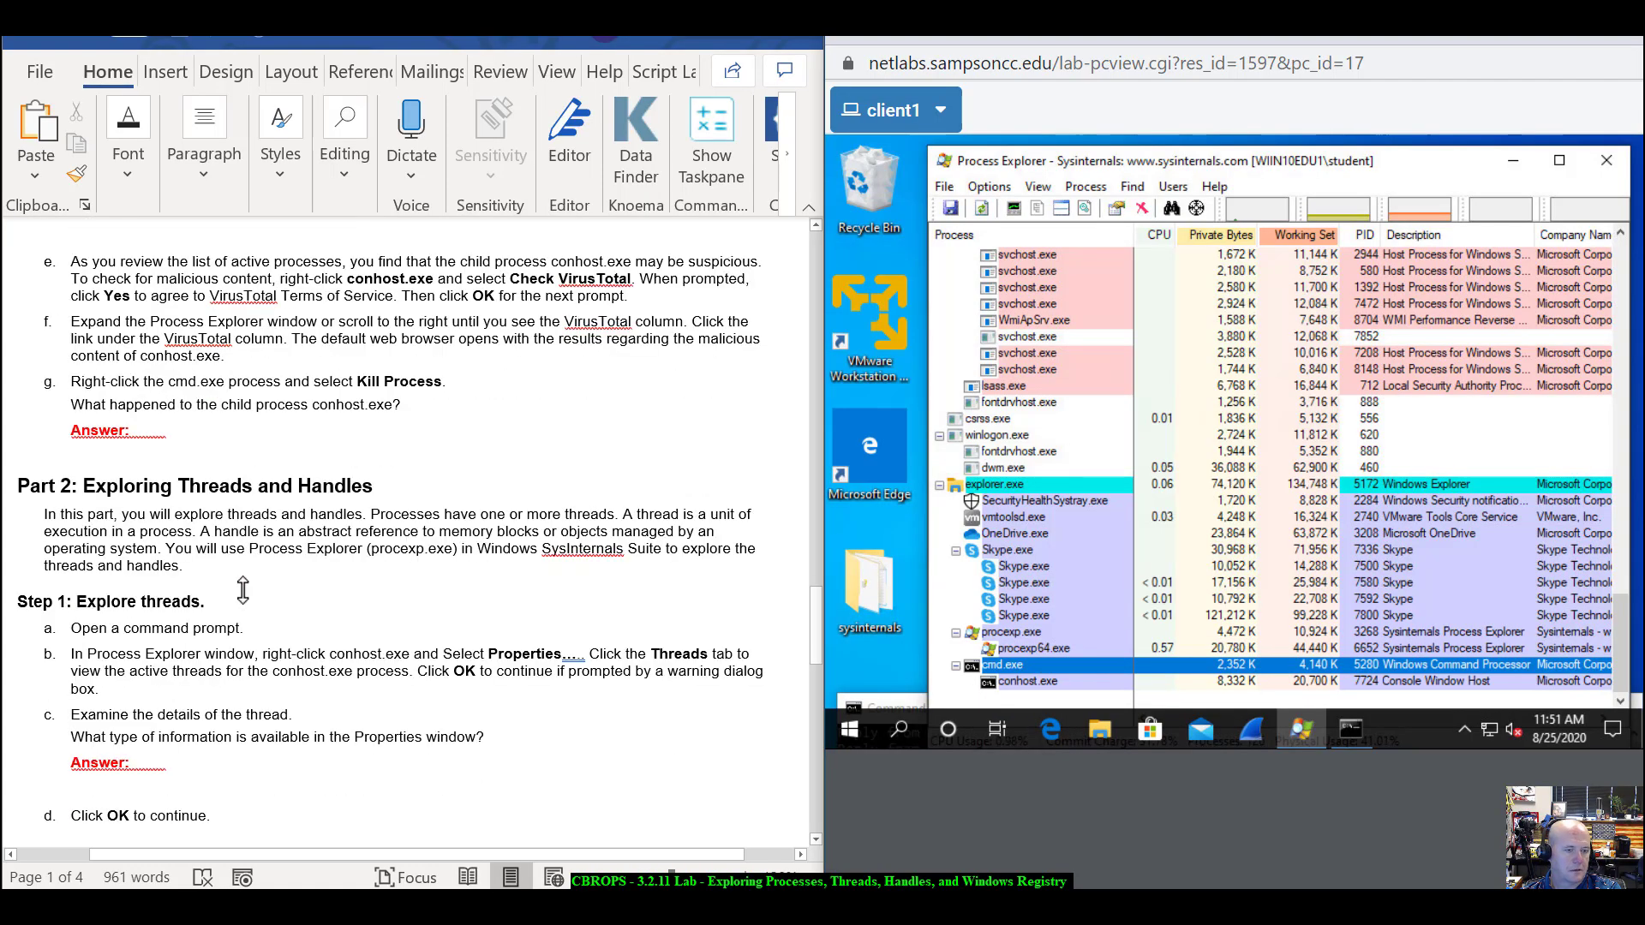
left_click(364, 304)
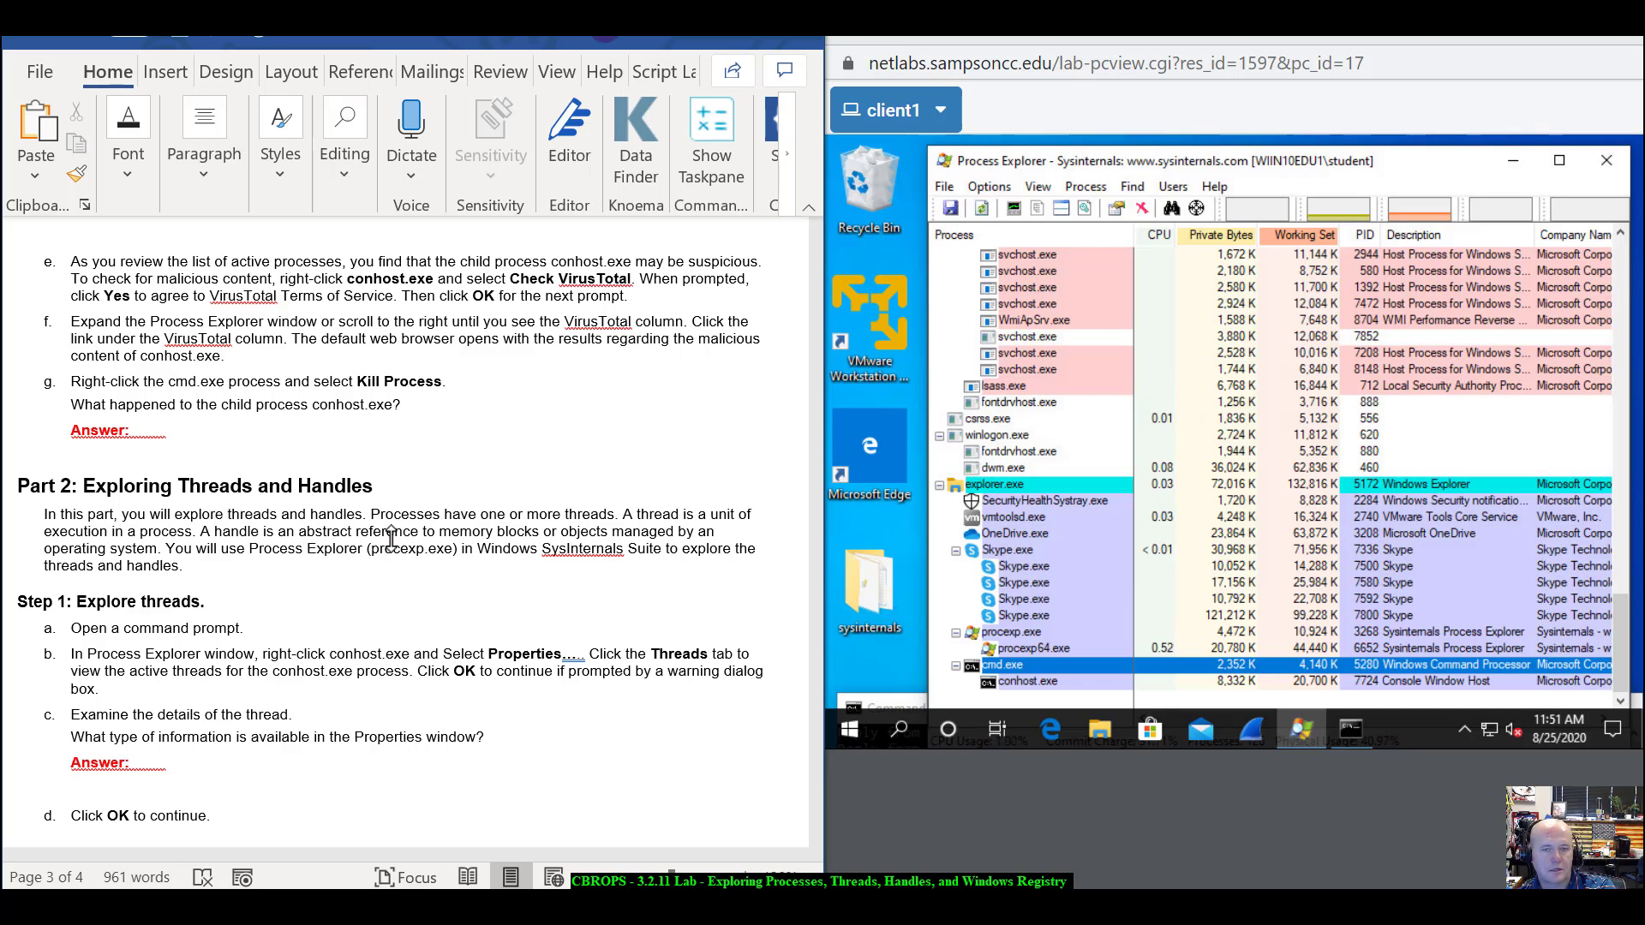
right_click(1041, 683)
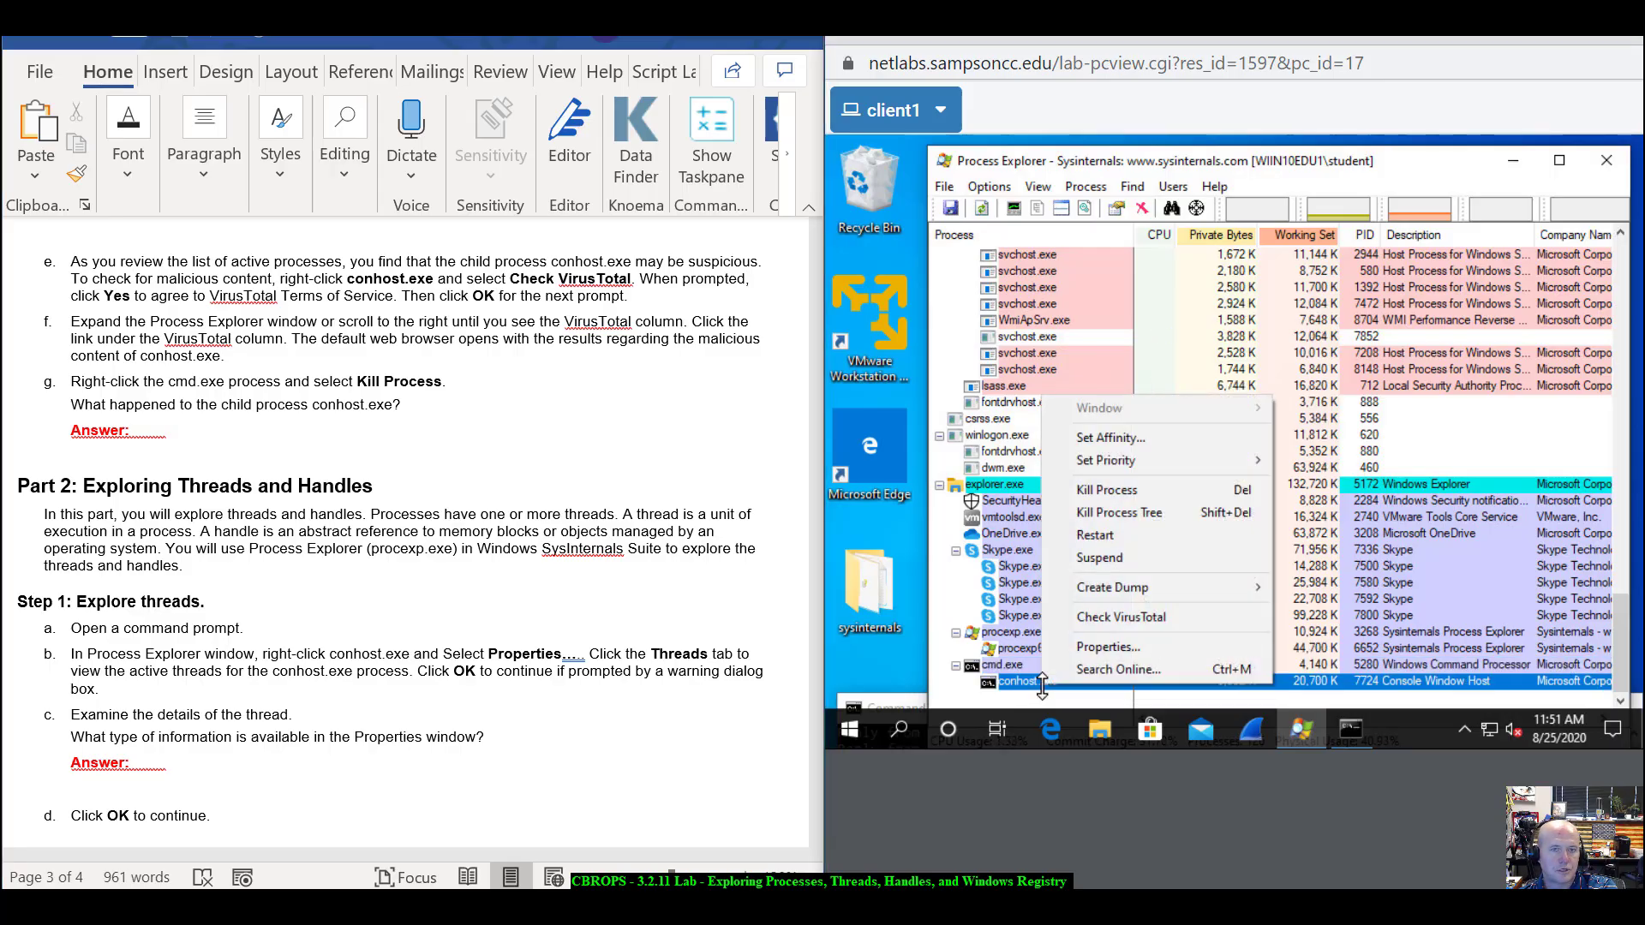
left_click(1122, 616)
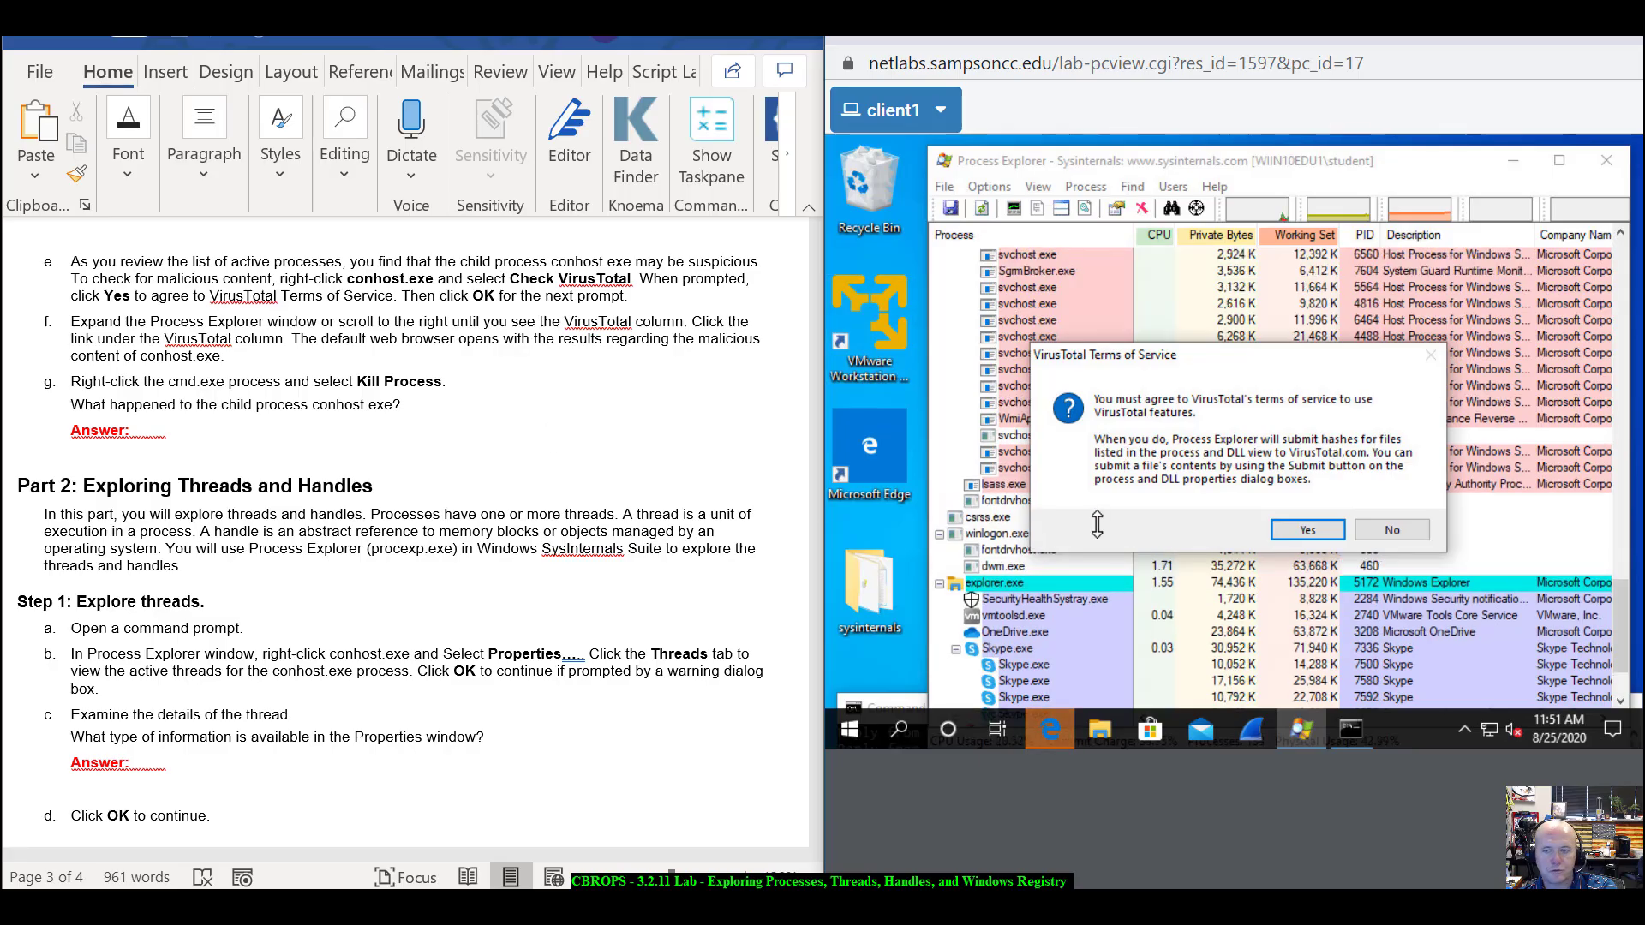
left_click(1293, 531)
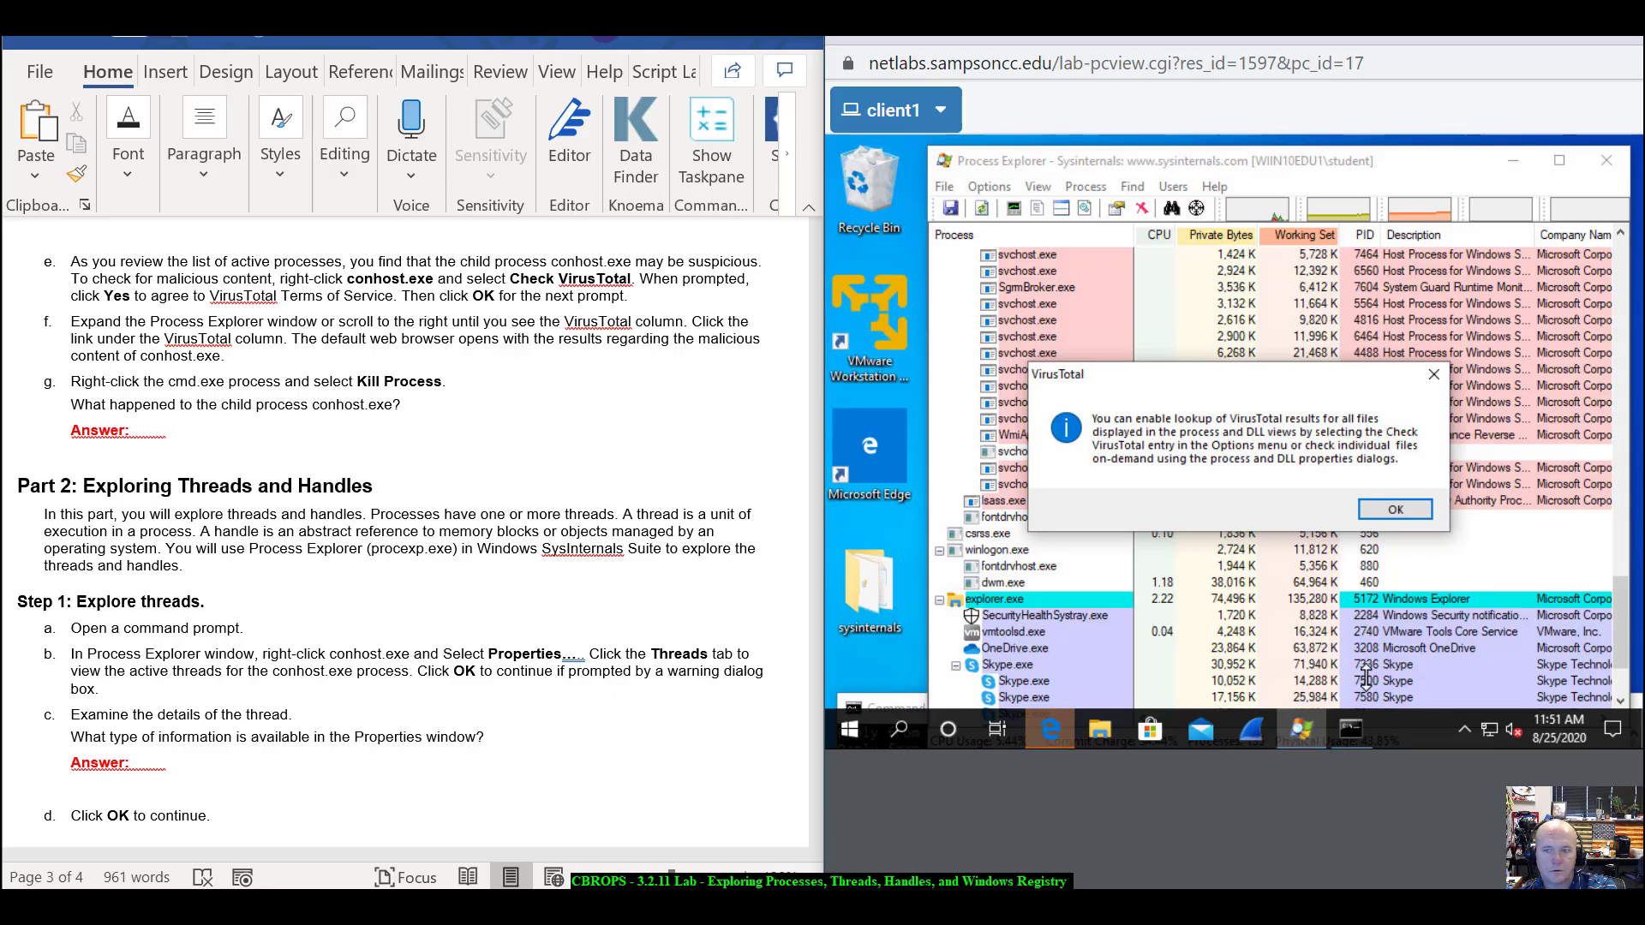
left_click(1395, 507)
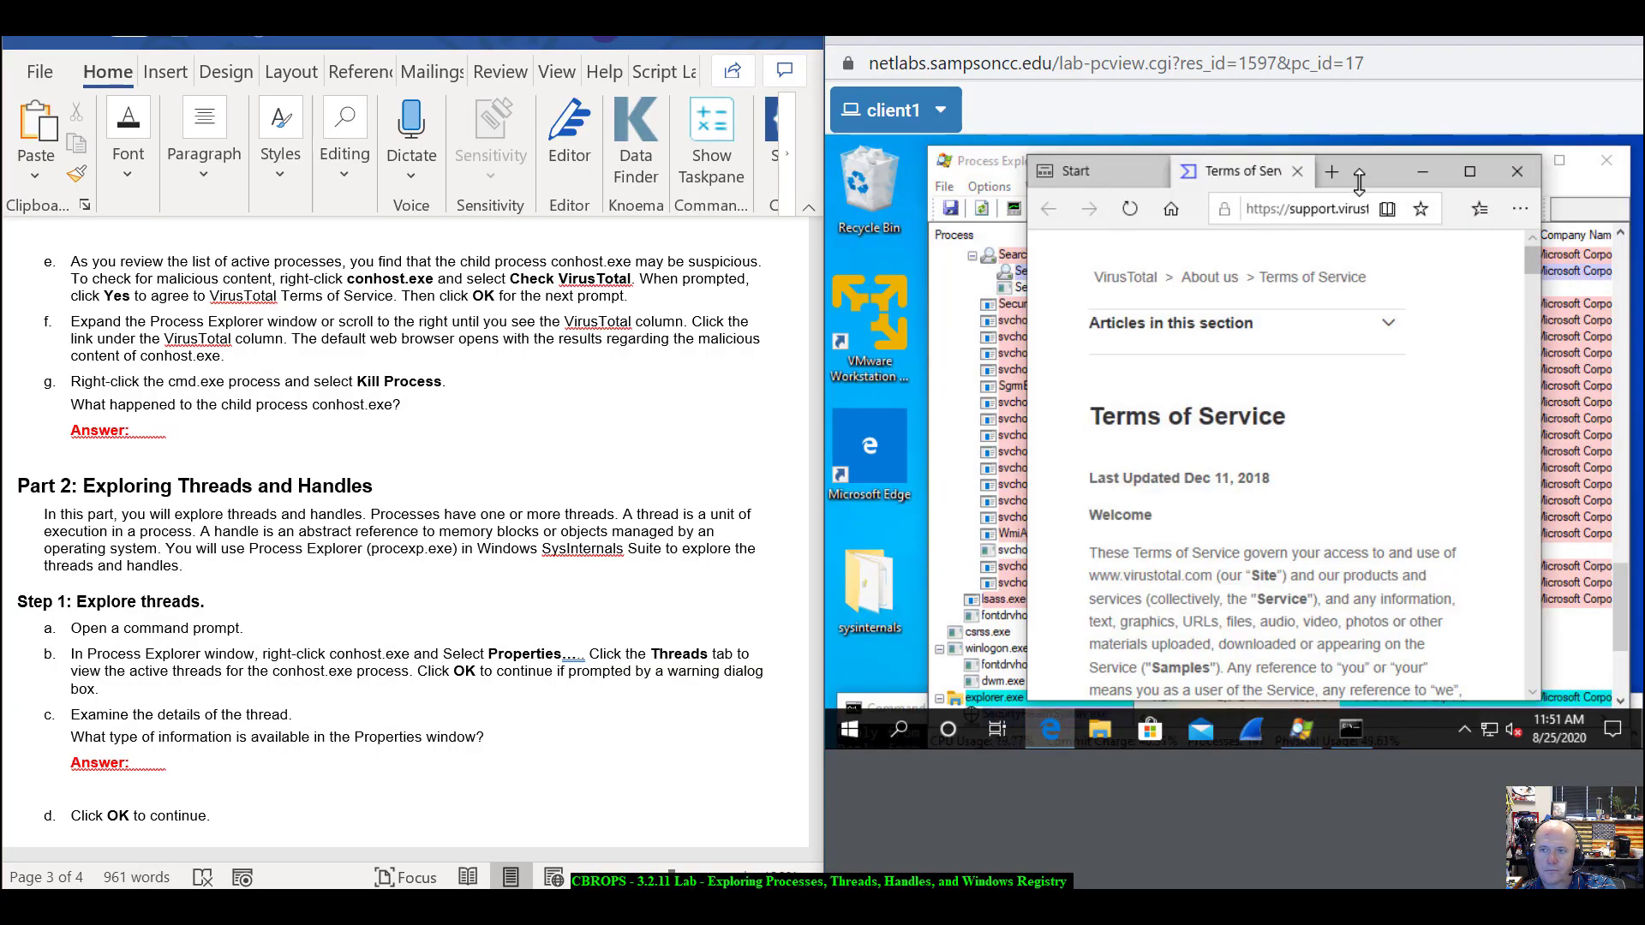
- Move the VirusTotal Terms of Service browser window off Process Explorer and minimize it
left_click_drag(1359, 180, 1338, 160)
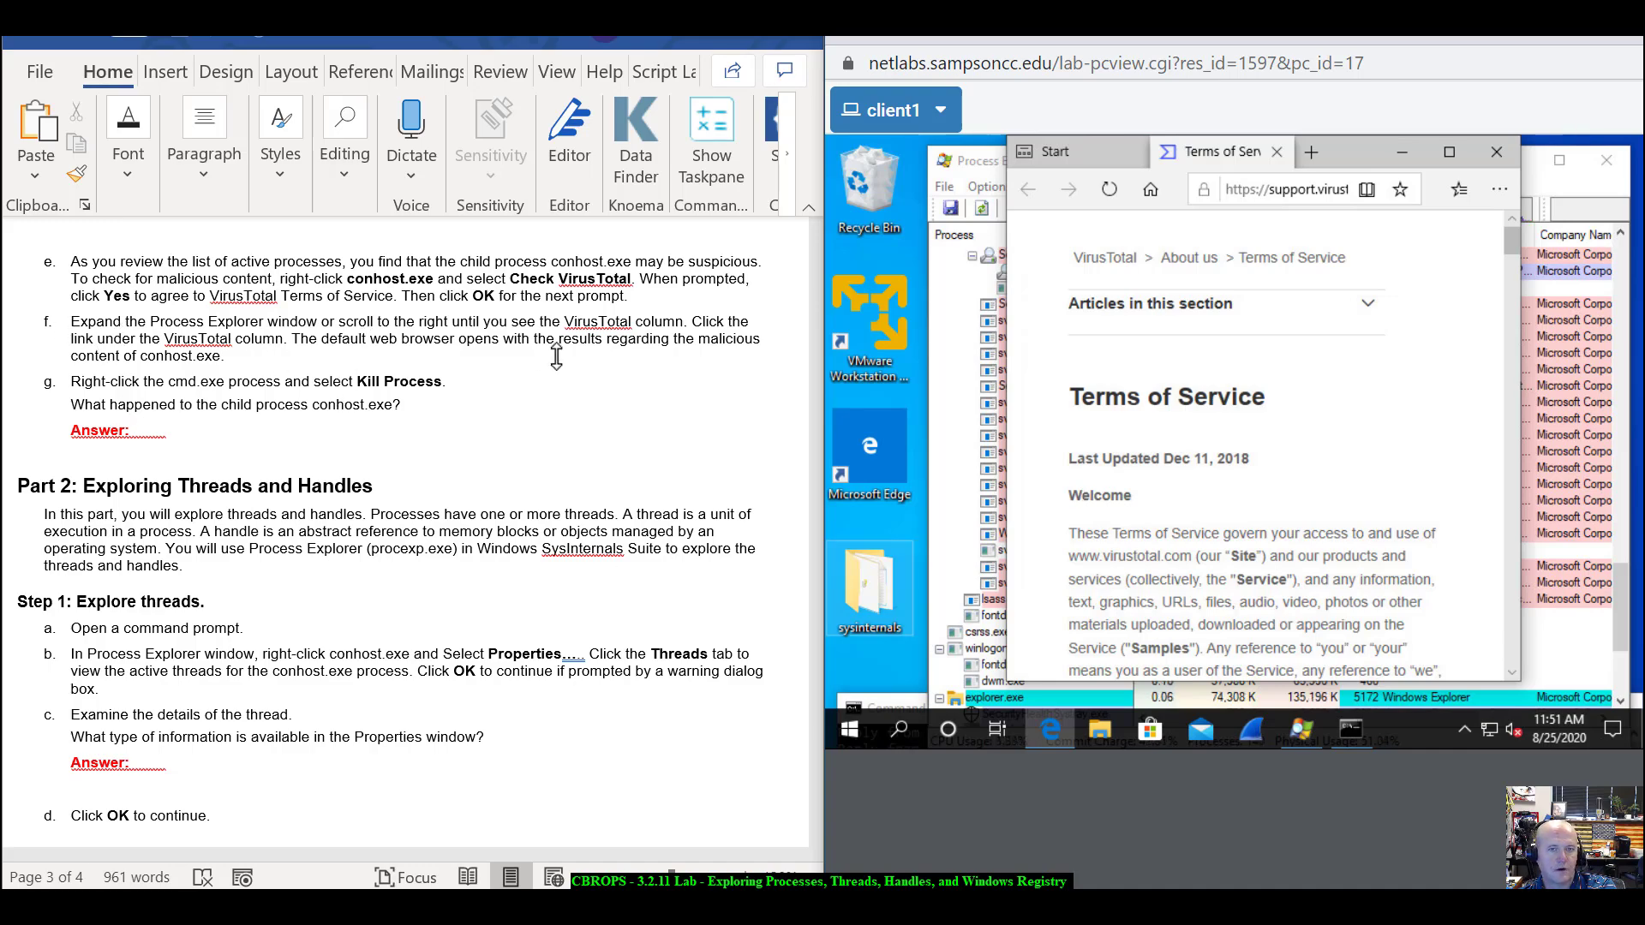
left_click_drag(1355, 152, 1229, 586)
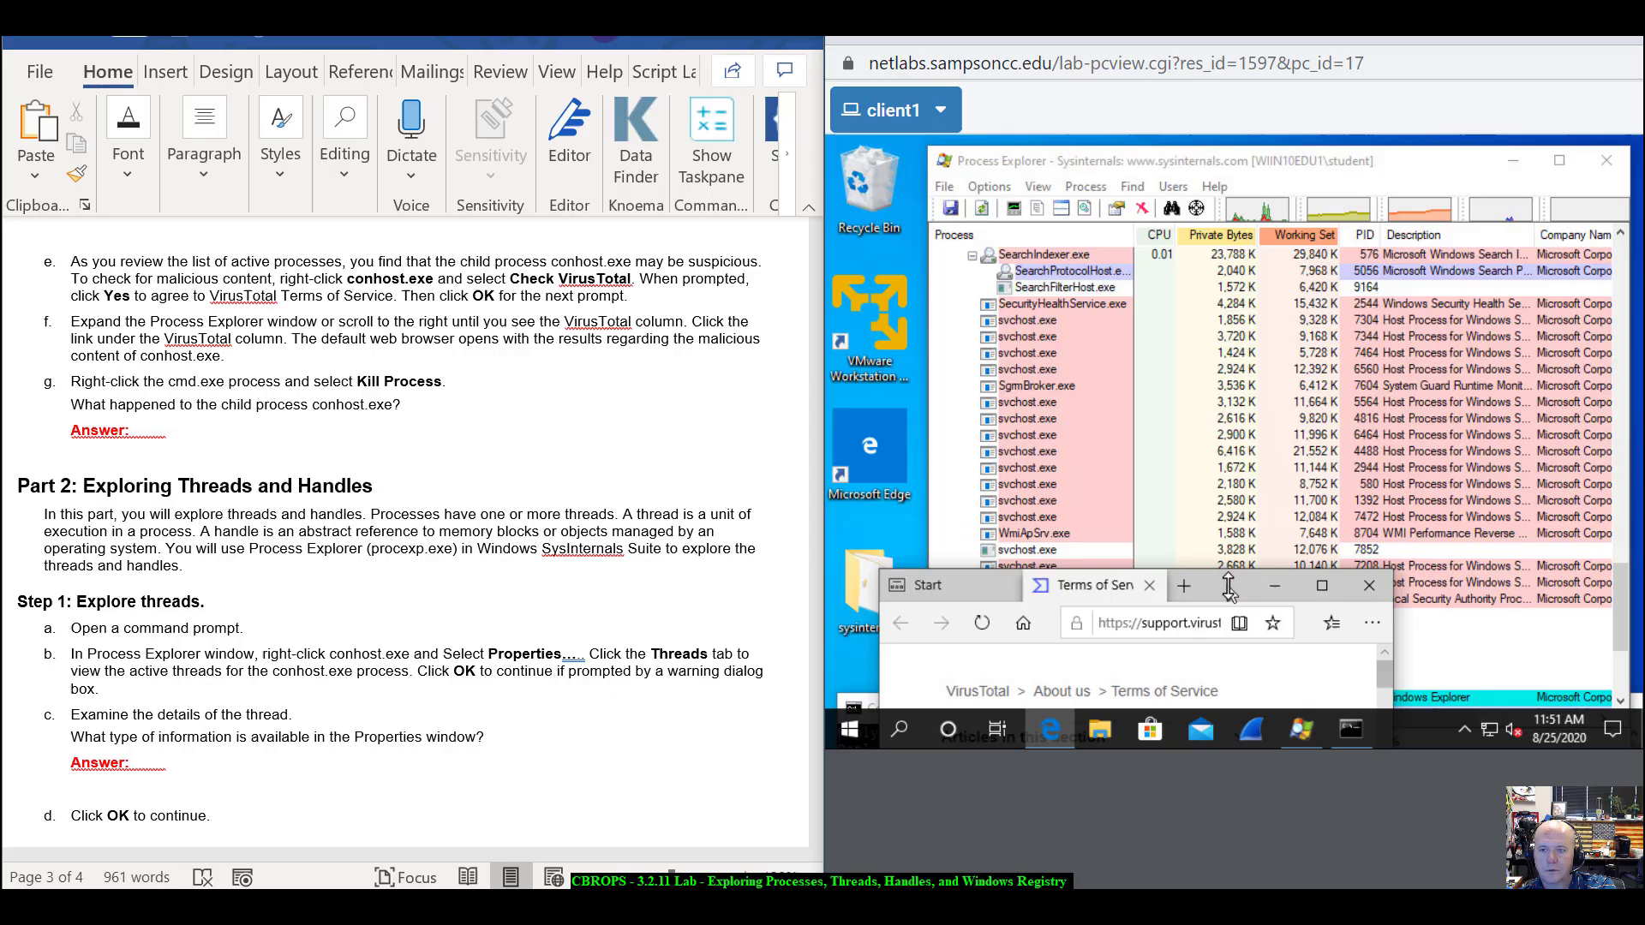
left_click(1281, 586)
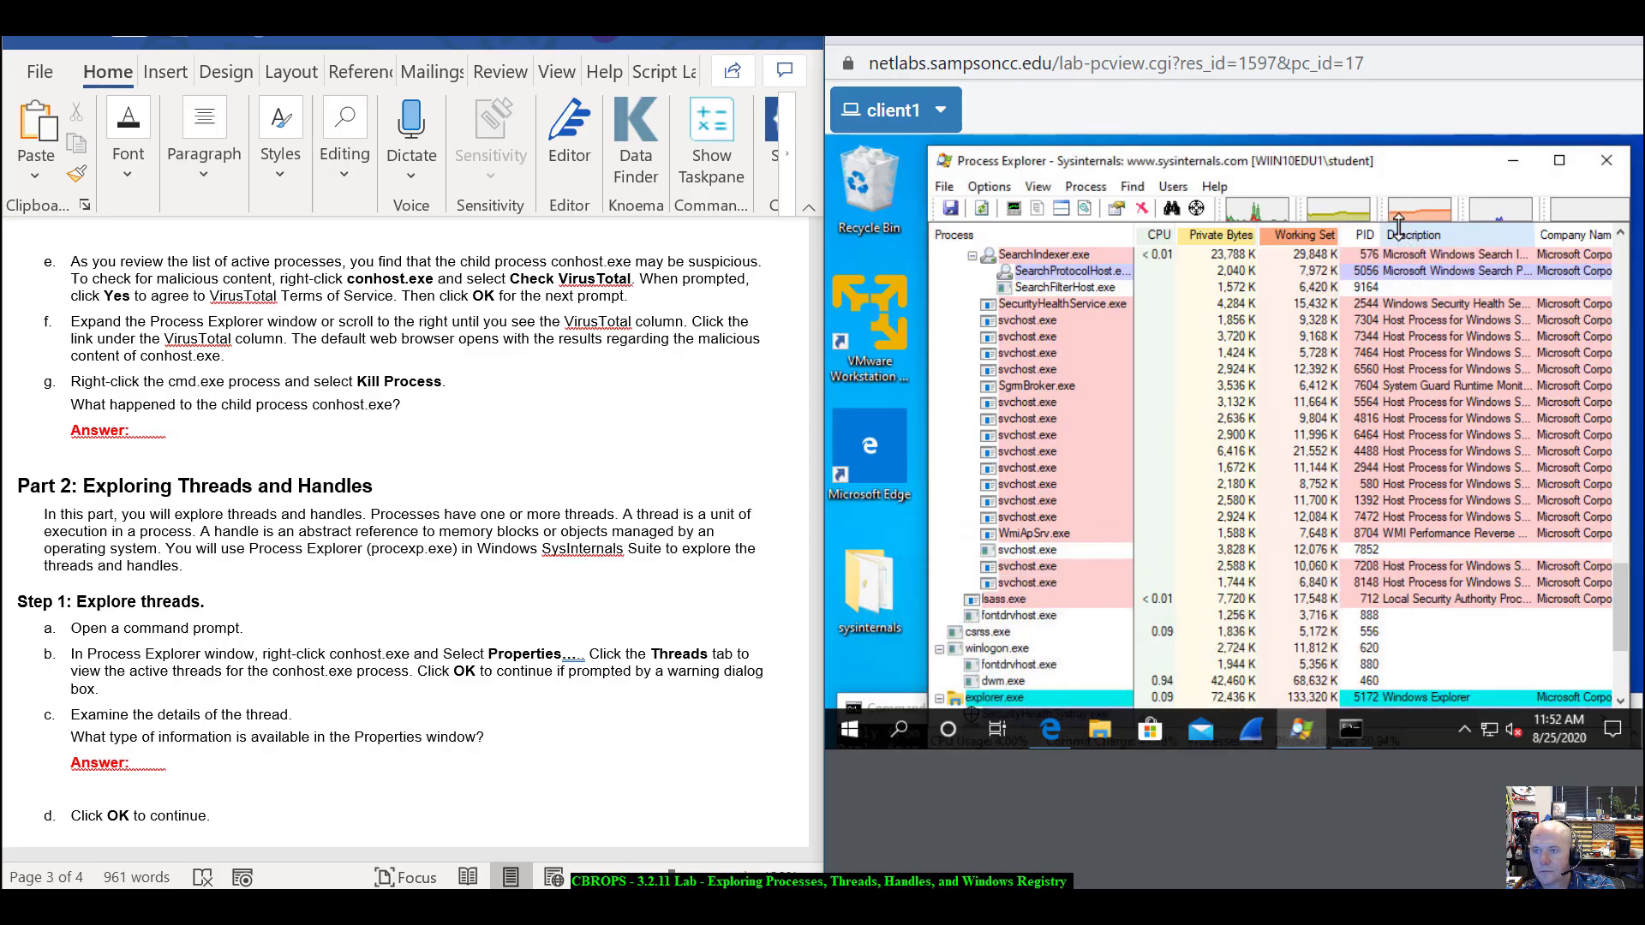
- Shift the Process Explorer window over, widen it, and bring the VirusTotal column into view
left_click_drag(1406, 166, 1357, 158)
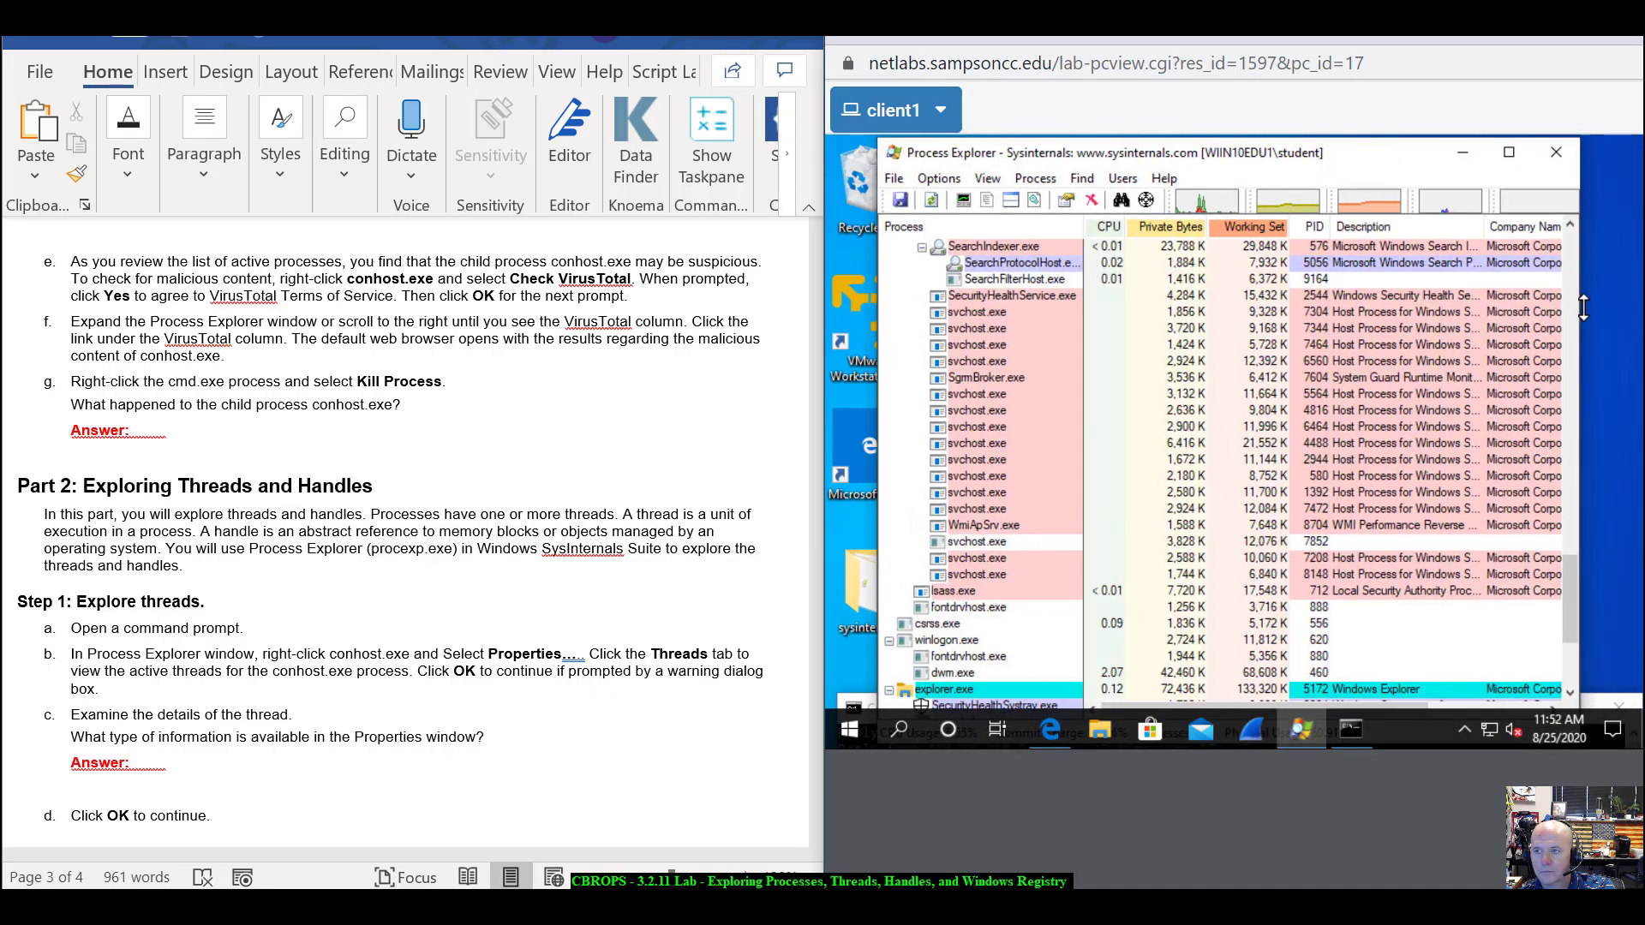
left_click(1573, 310)
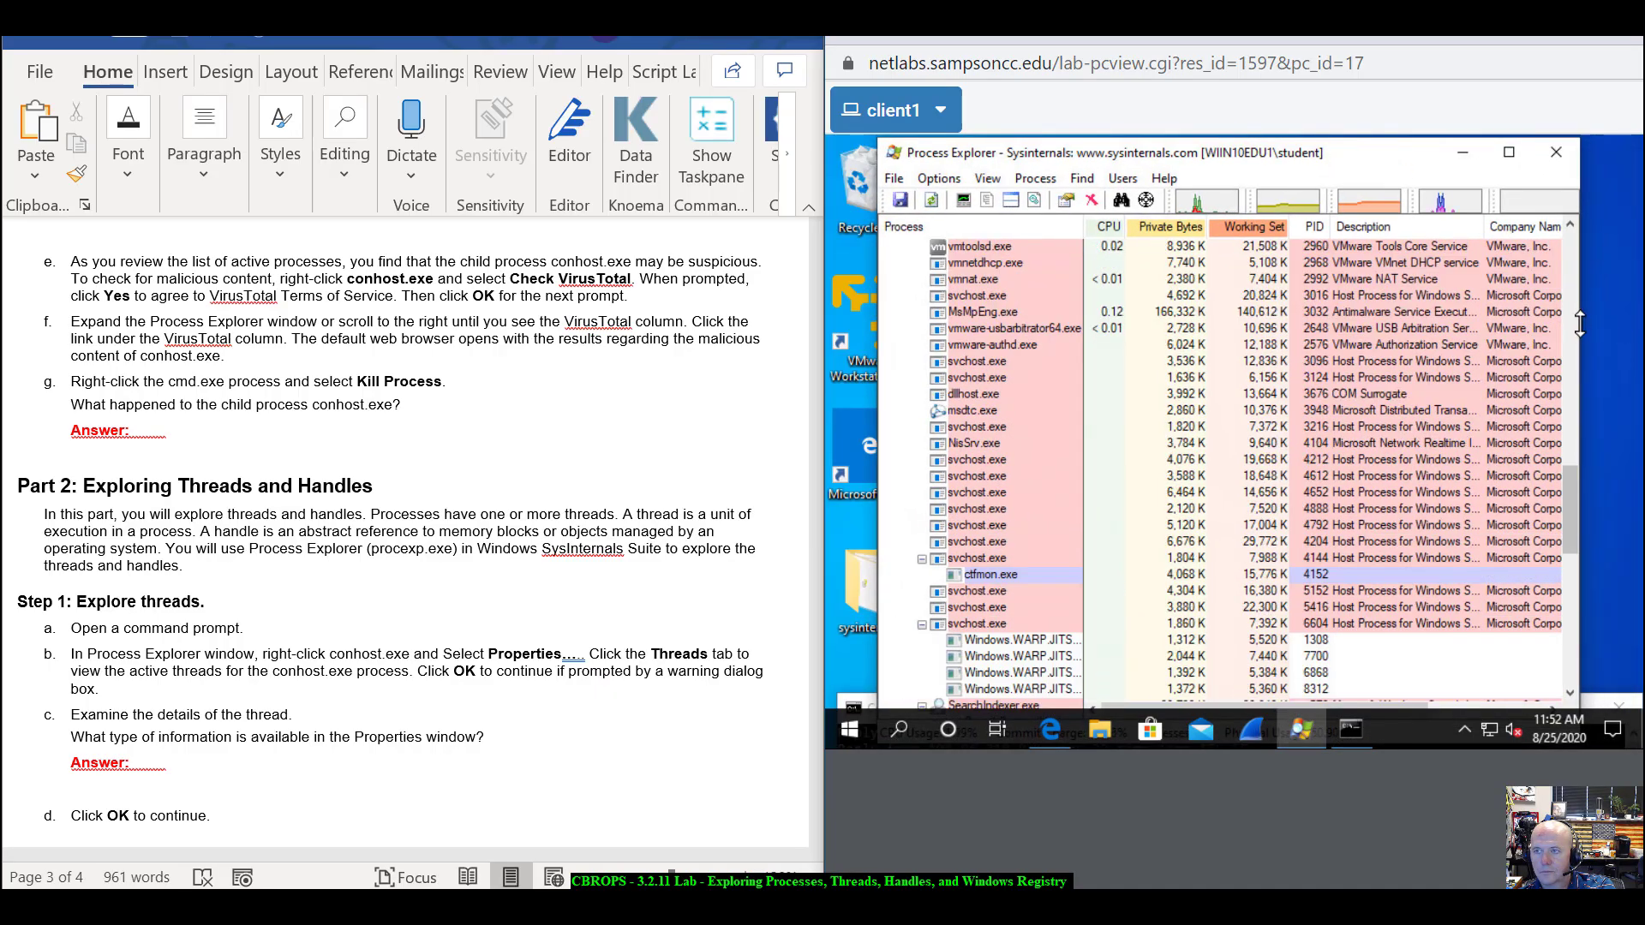
left_click_drag(1580, 321, 1630, 322)
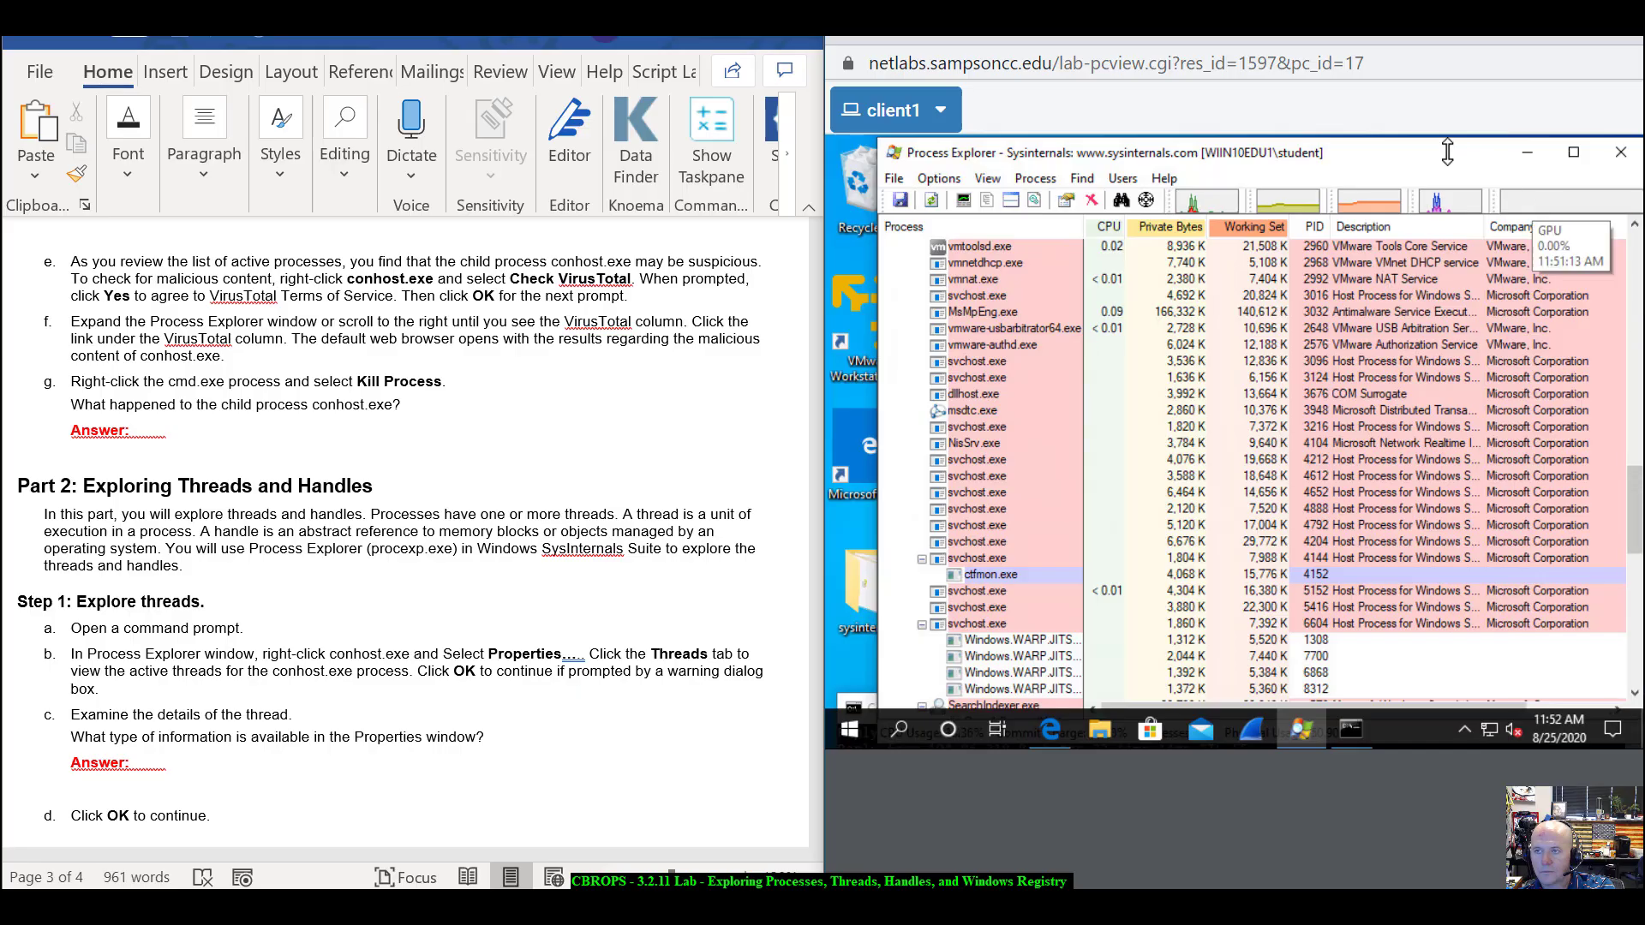
left_click_drag(1381, 157, 1321, 155)
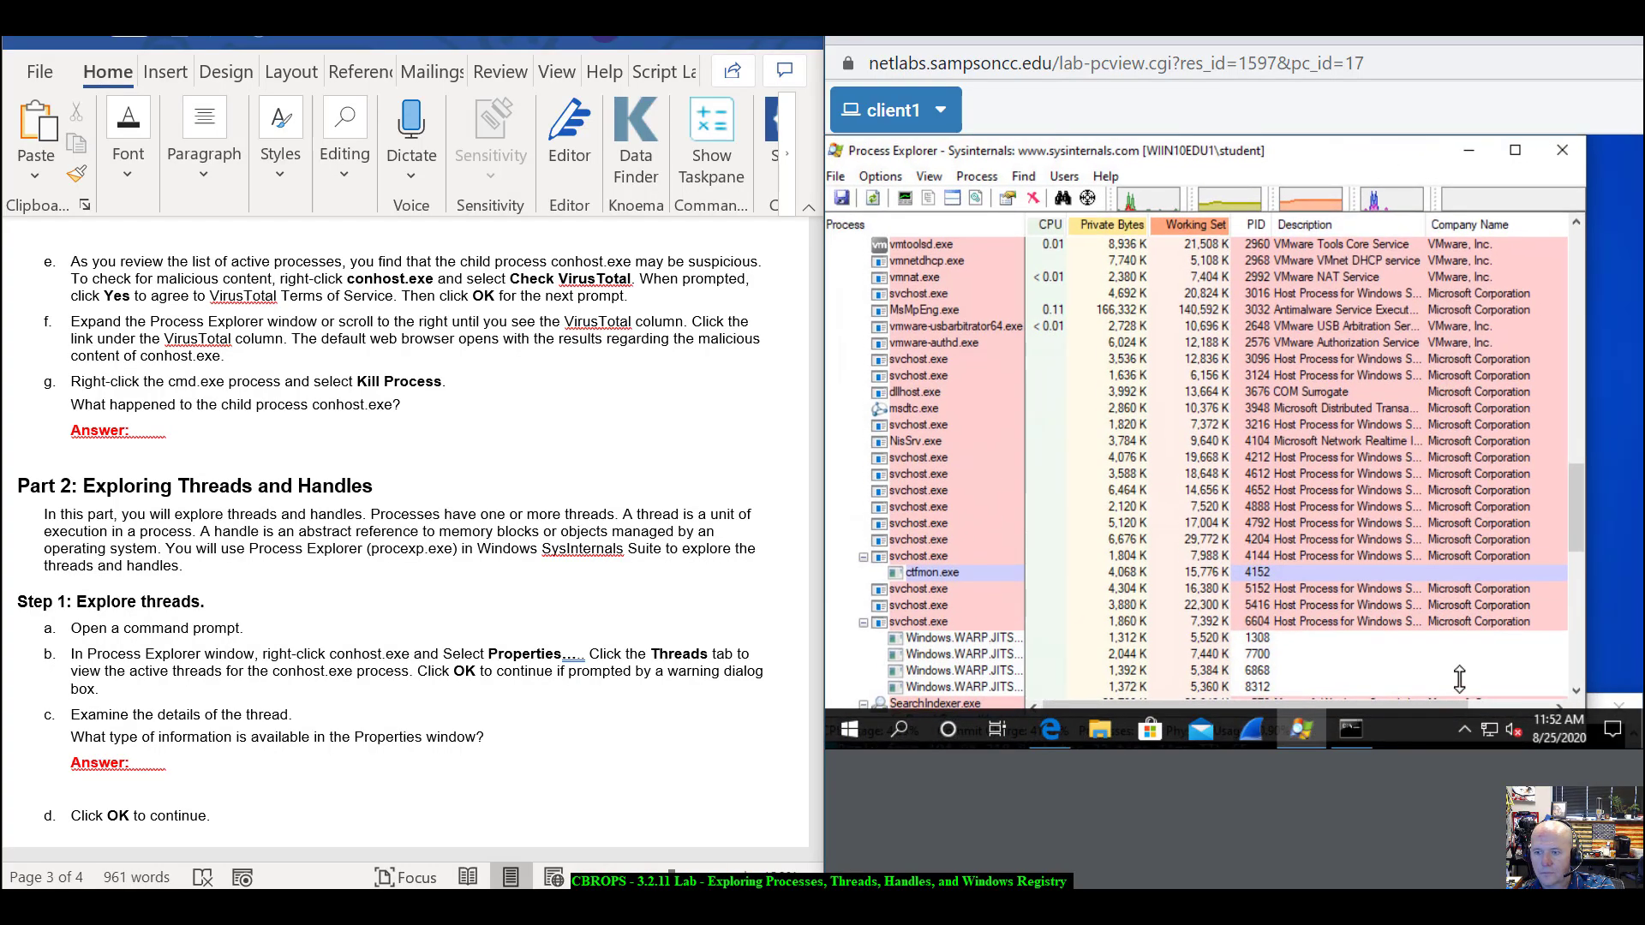
left_click(1466, 698)
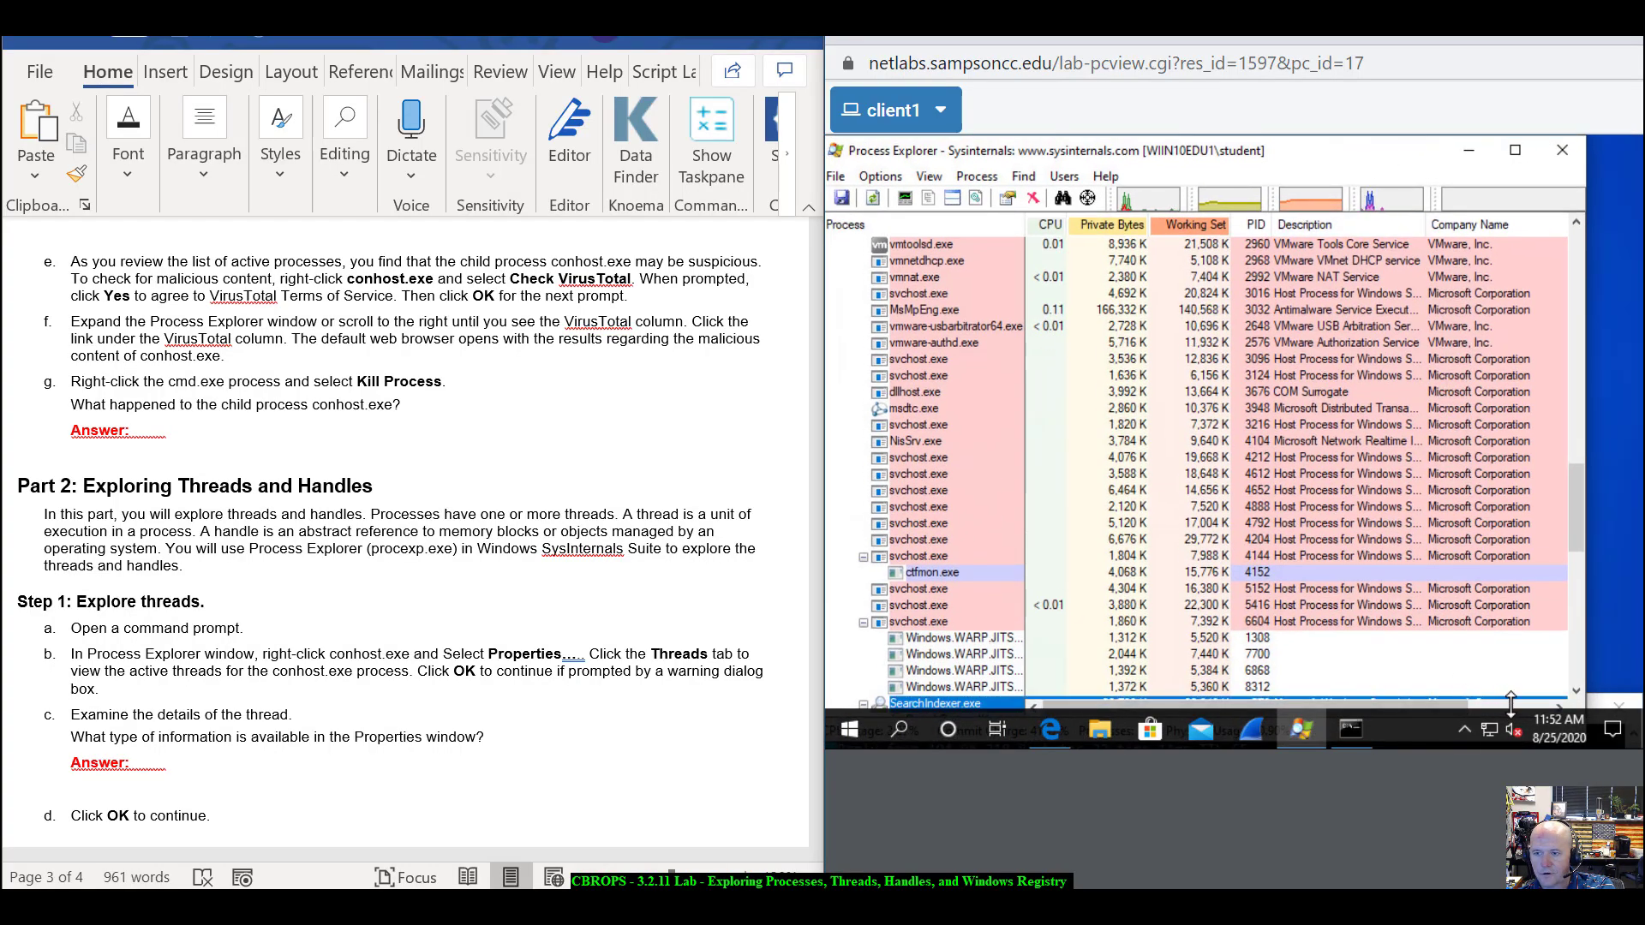
left_click(1510, 705)
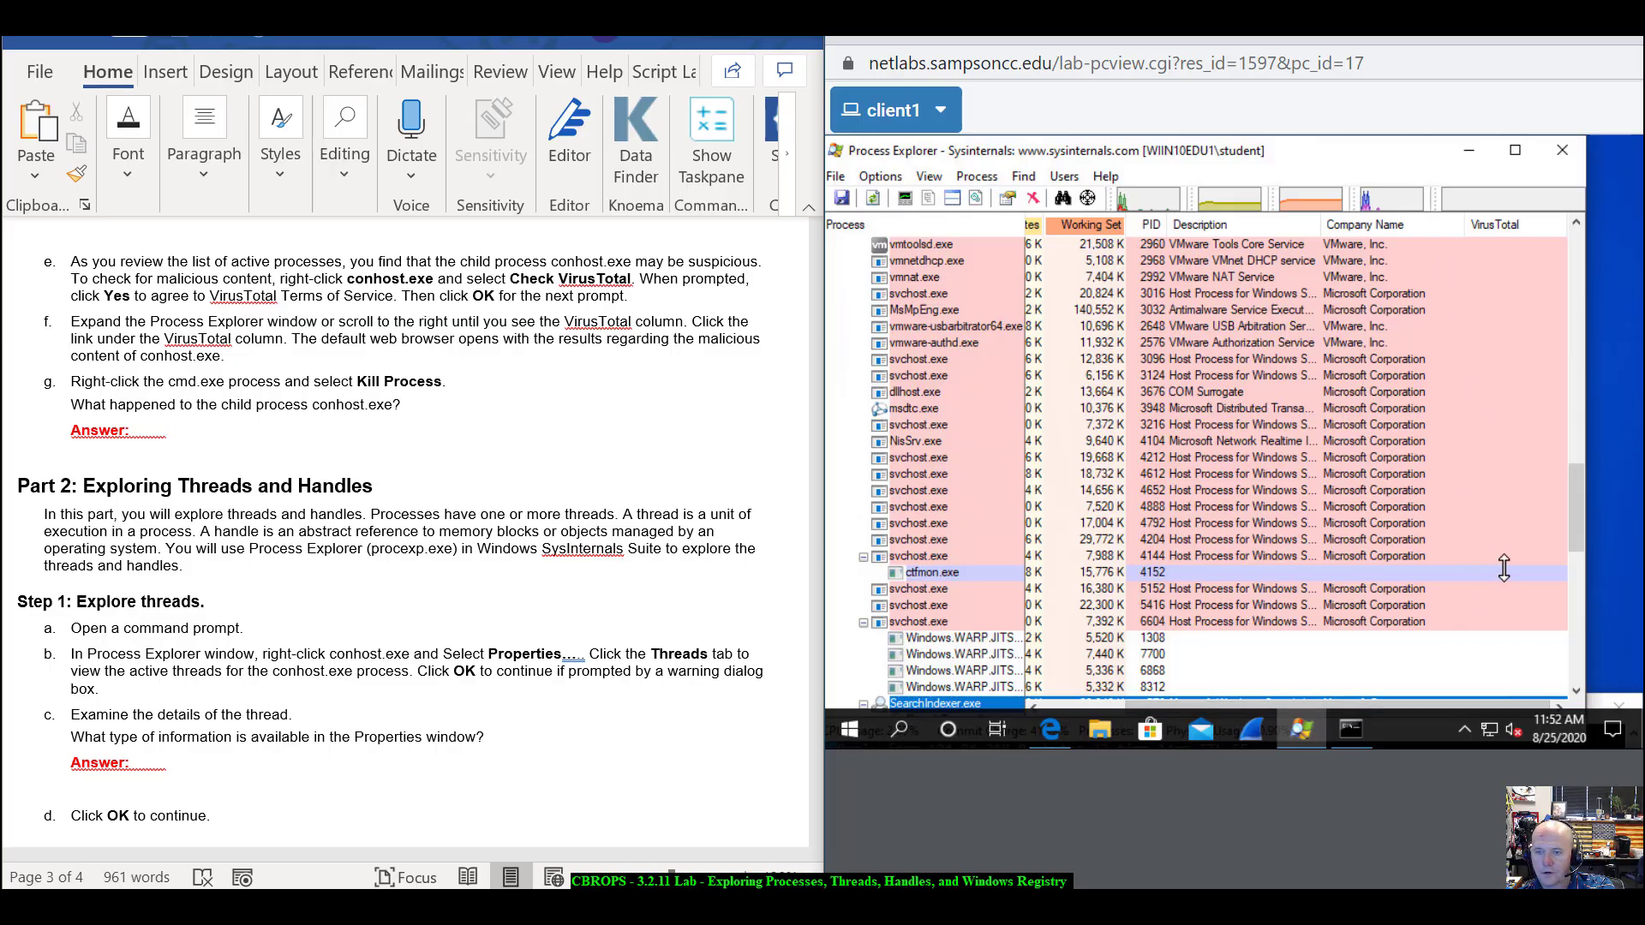
- Open the VirusTotal results link for conhost.exe and move the browser window up over Process Explorer
scroll(1468, 501, "down", 9)
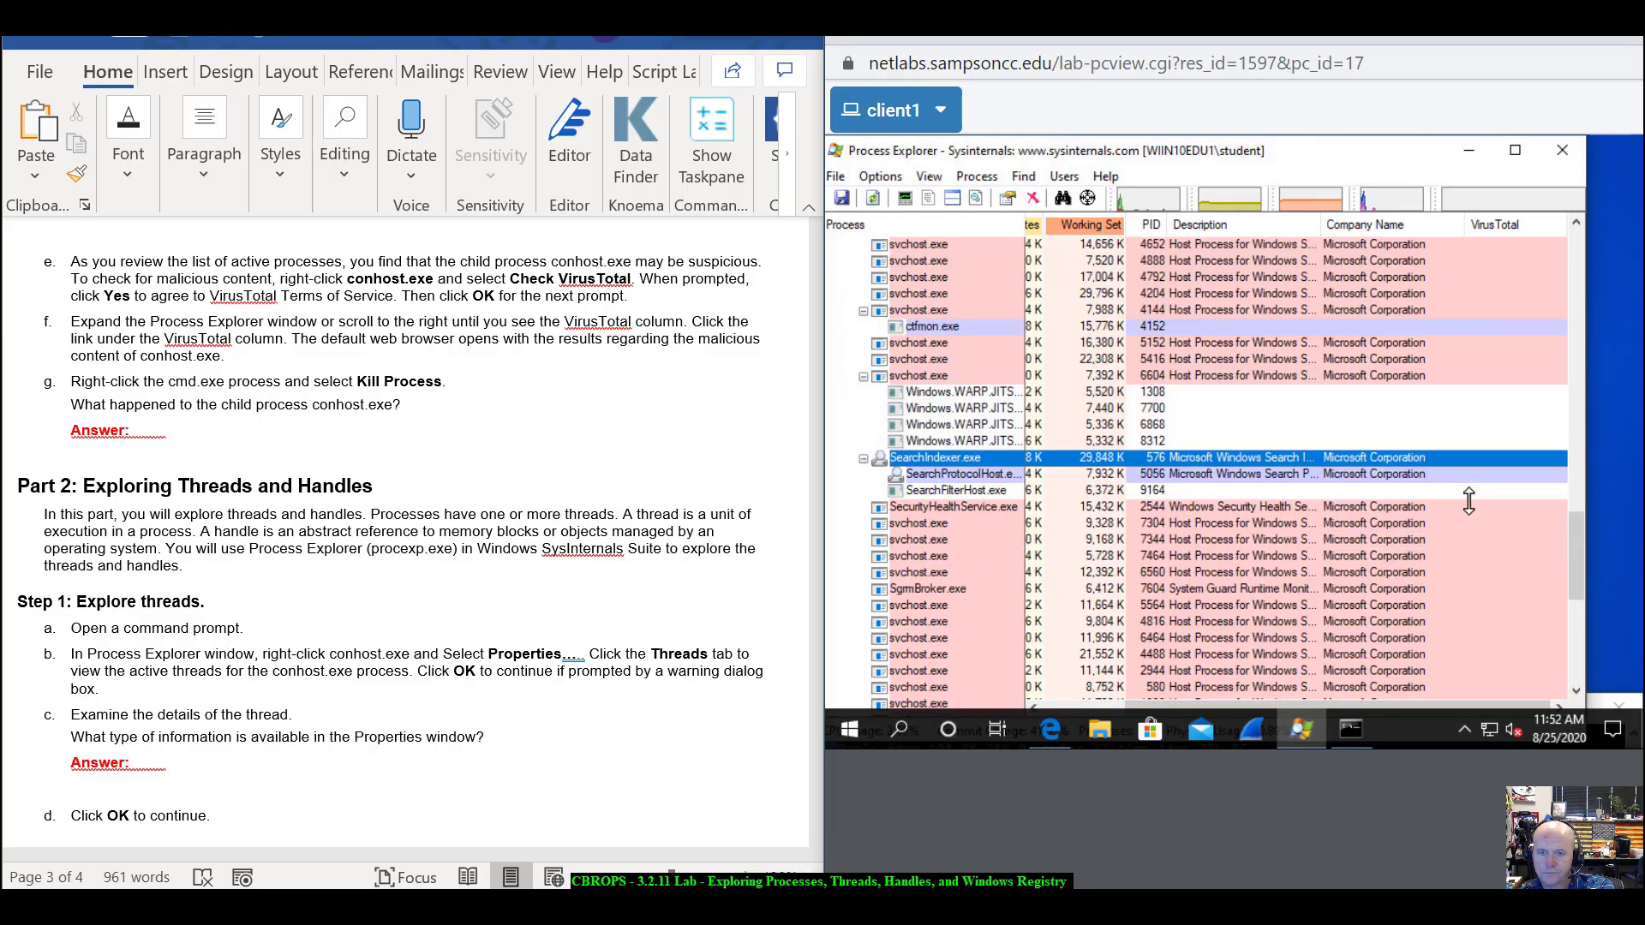
scroll(1468, 501, "down", 5)
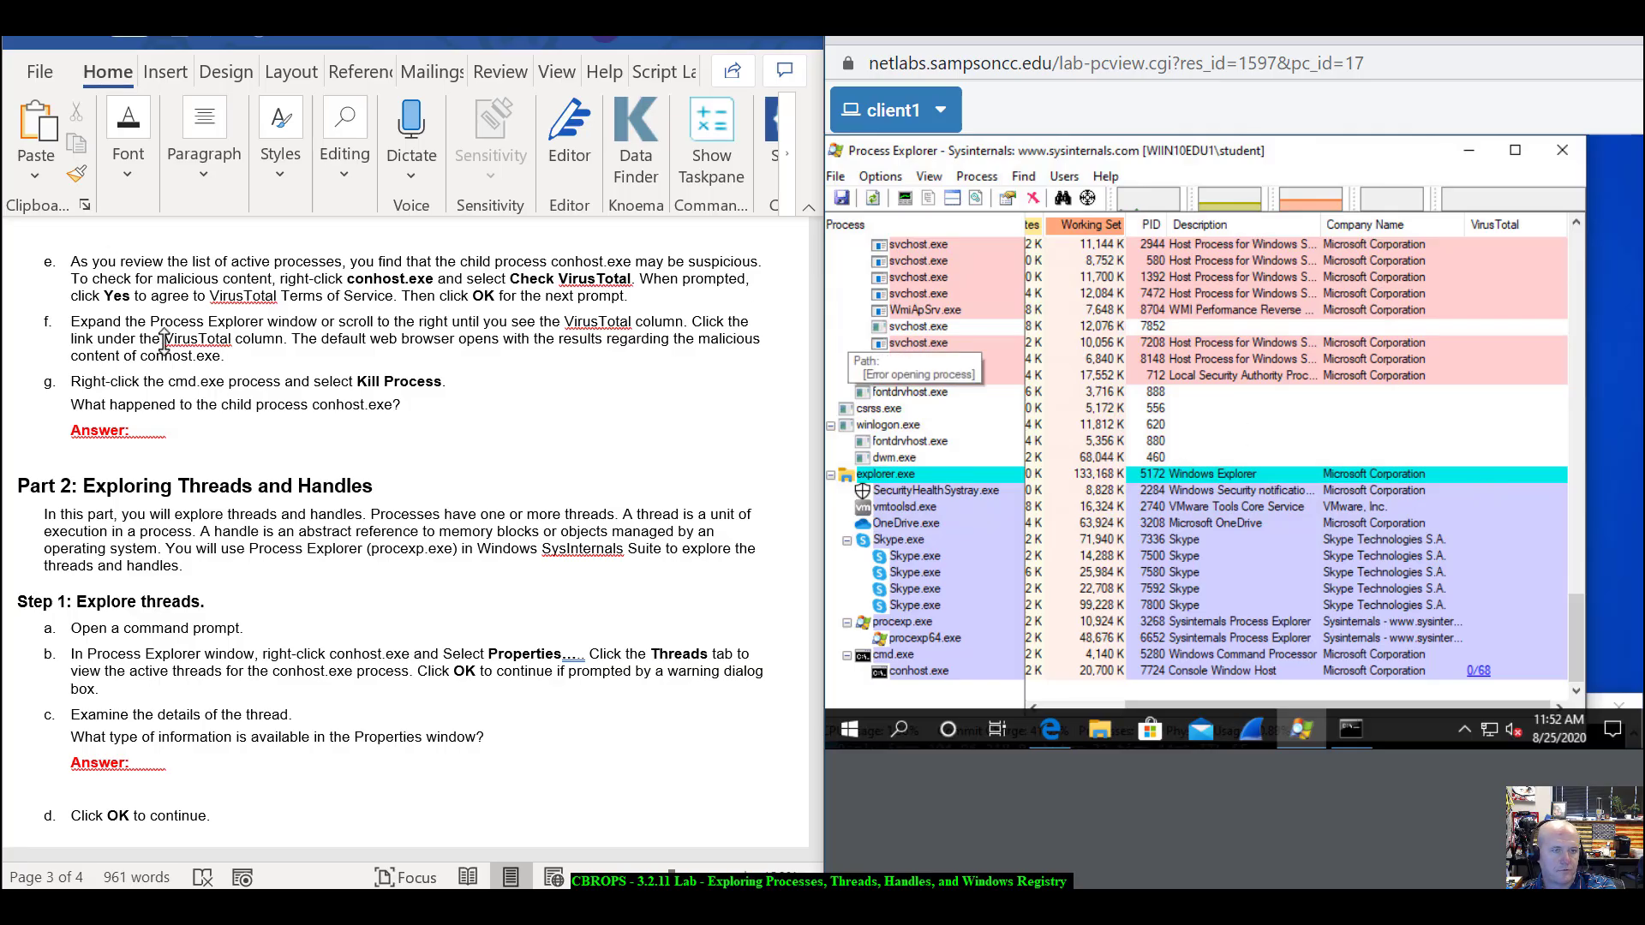
left_click(1481, 671)
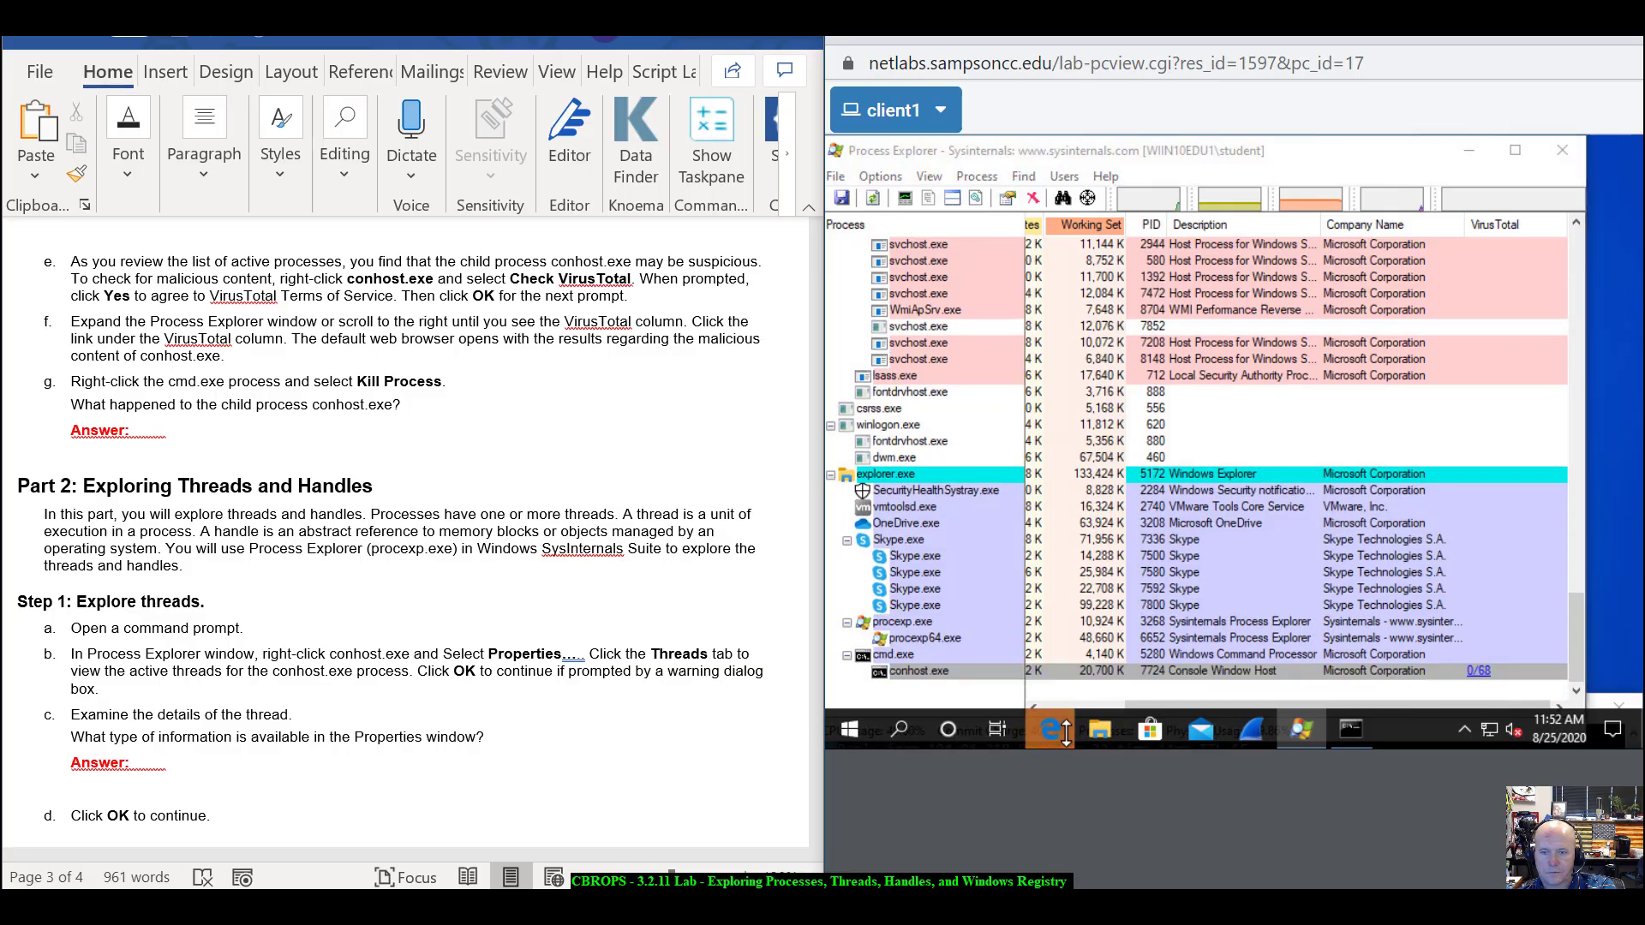
left_click_drag(1226, 591, 1344, 205)
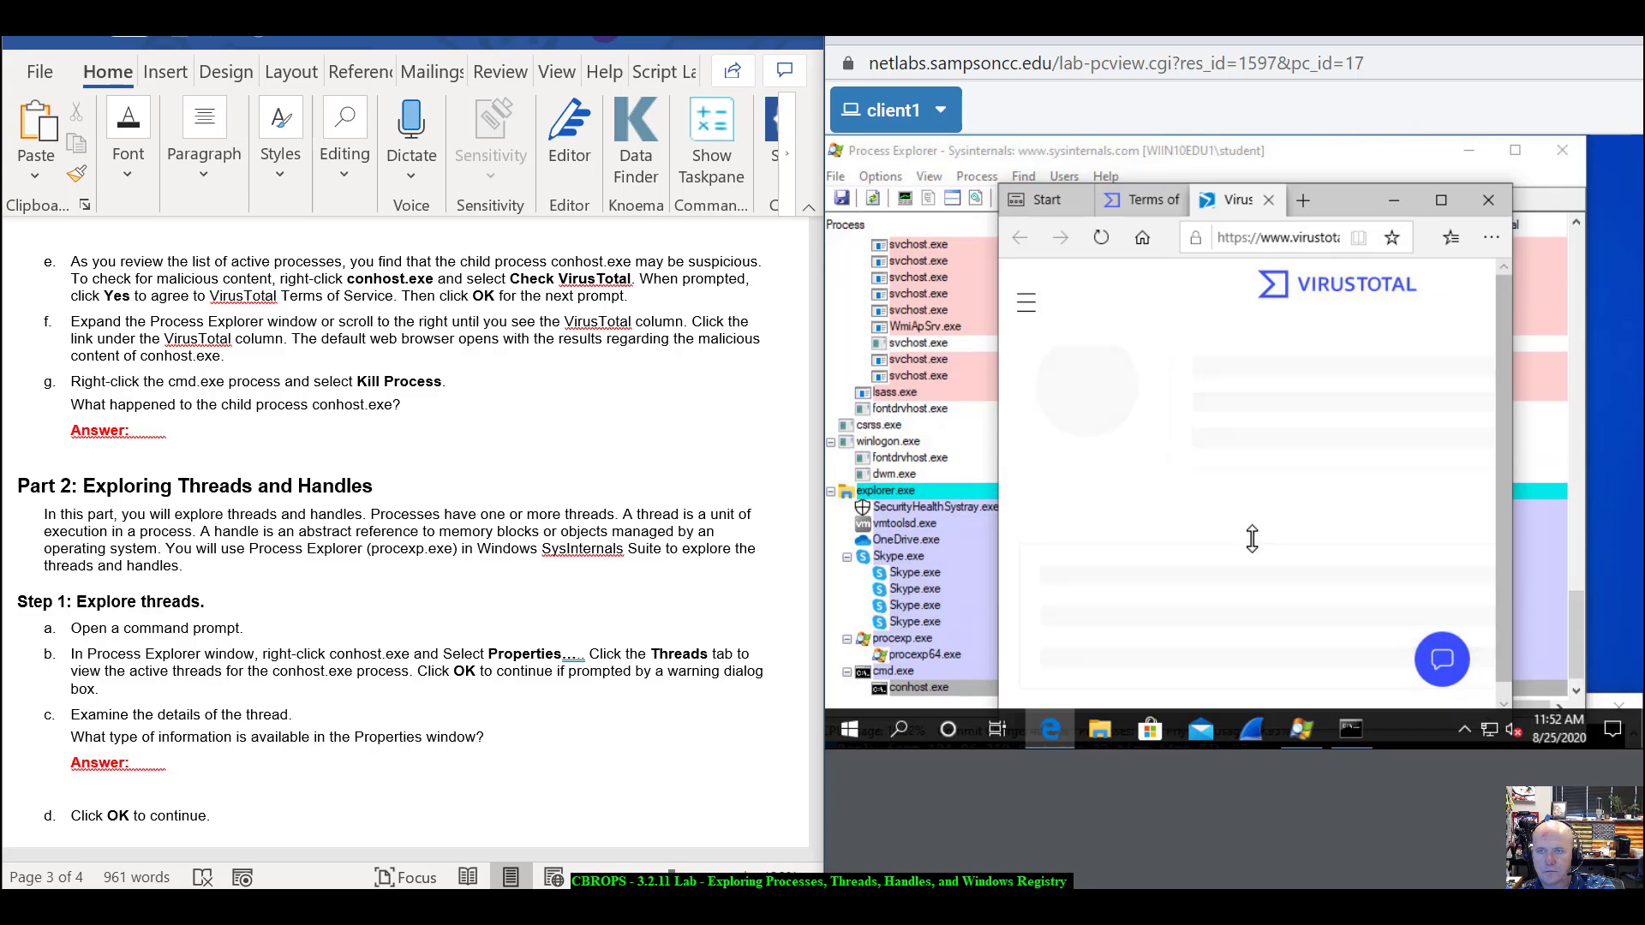
- Look through the VirusTotal Terms of Service page to its end and the Start page, and return to the VirusTotal results page
left_click(1143, 196)
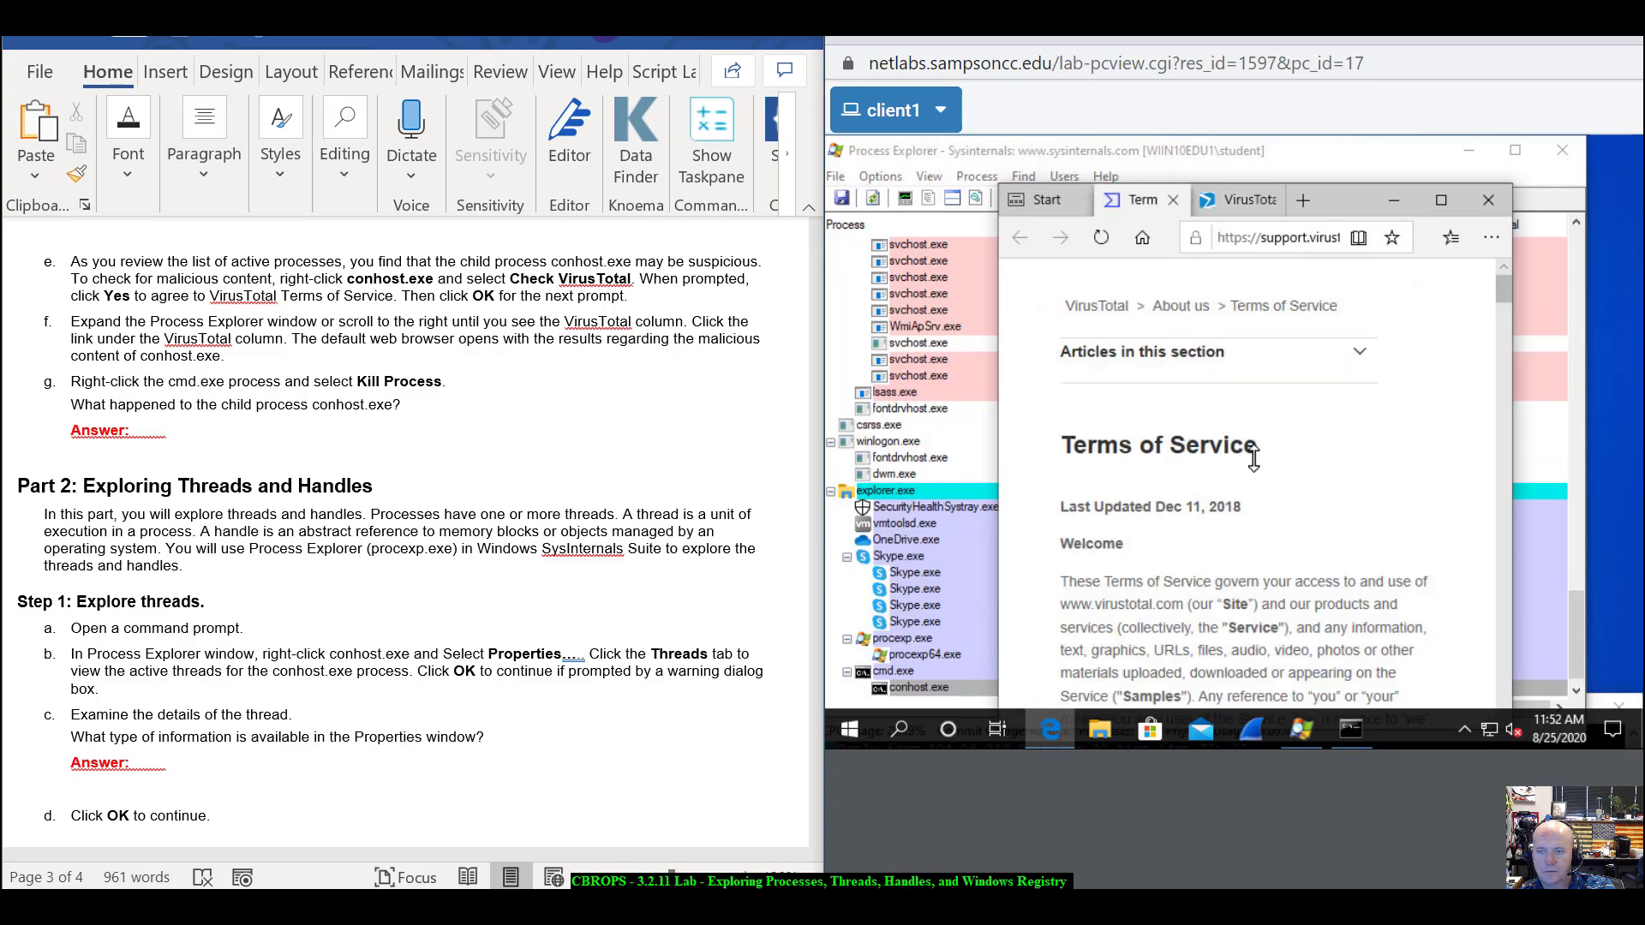
scroll(1254, 460, "down", 6)
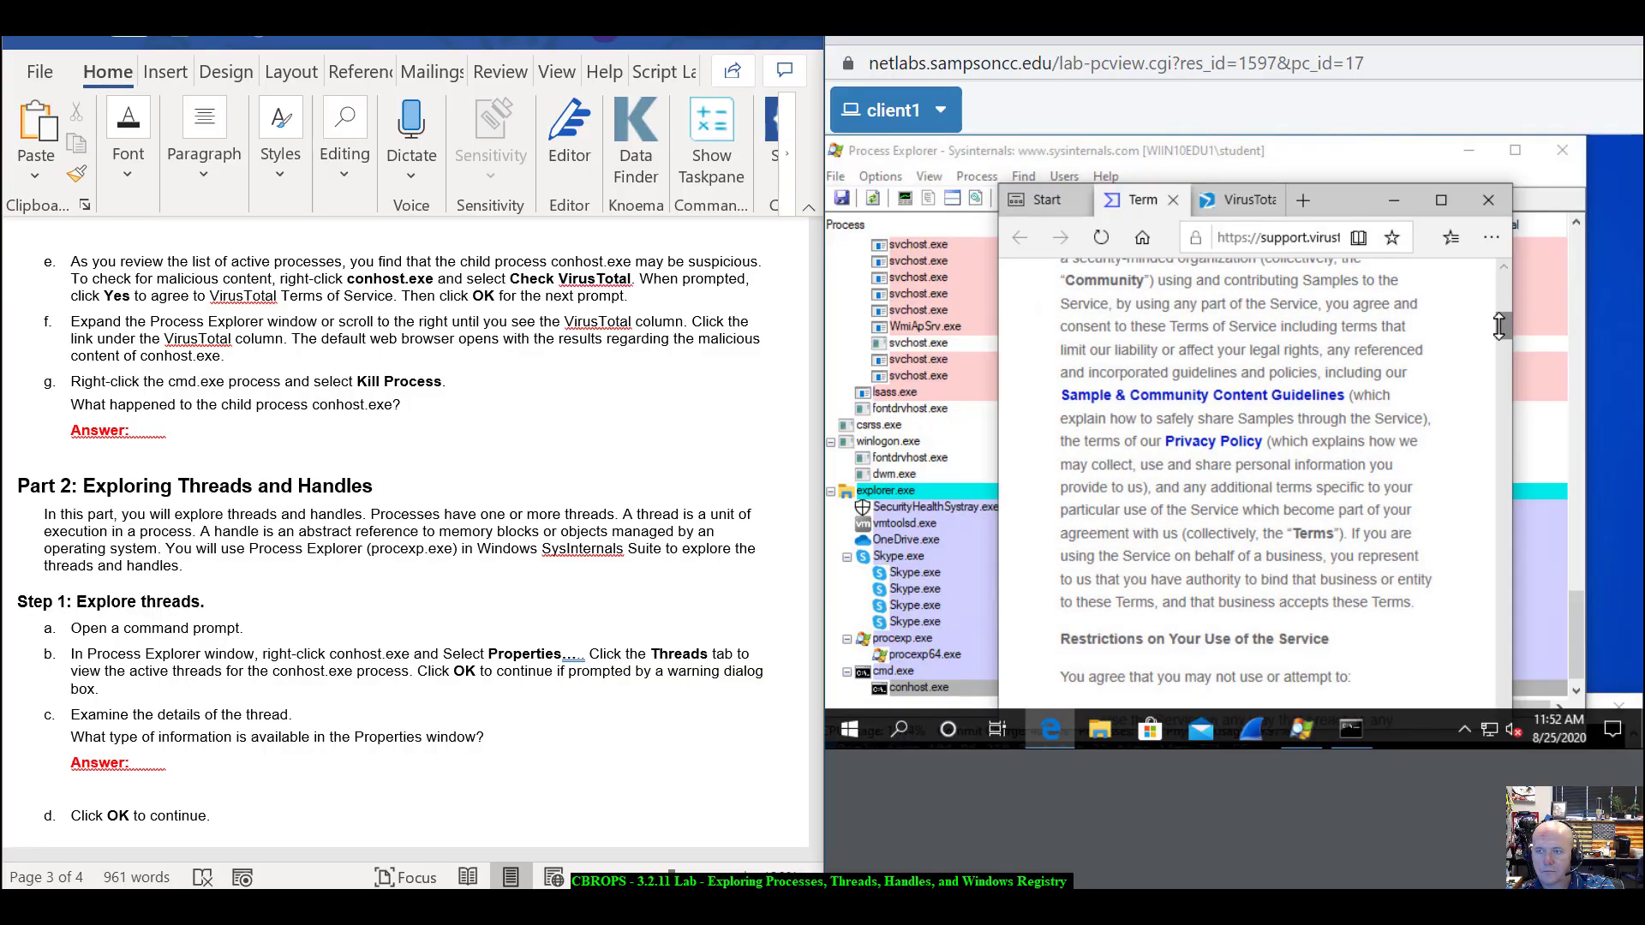
left_click_drag(1499, 326, 1528, 711)
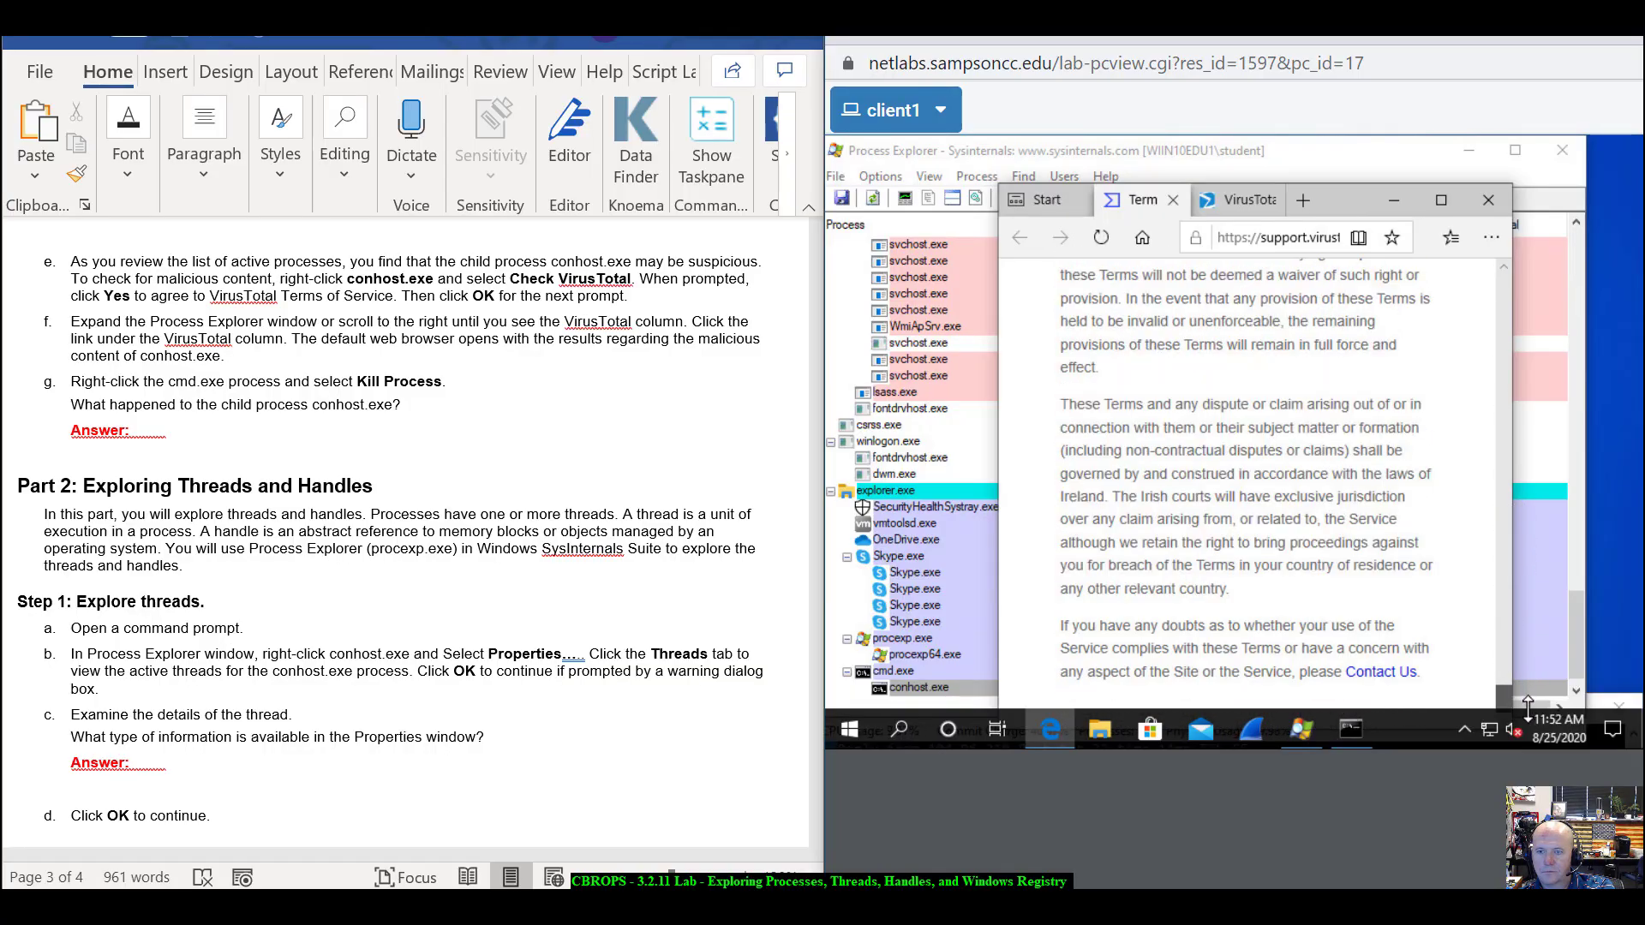
left_click(1254, 206)
left_click(1057, 196)
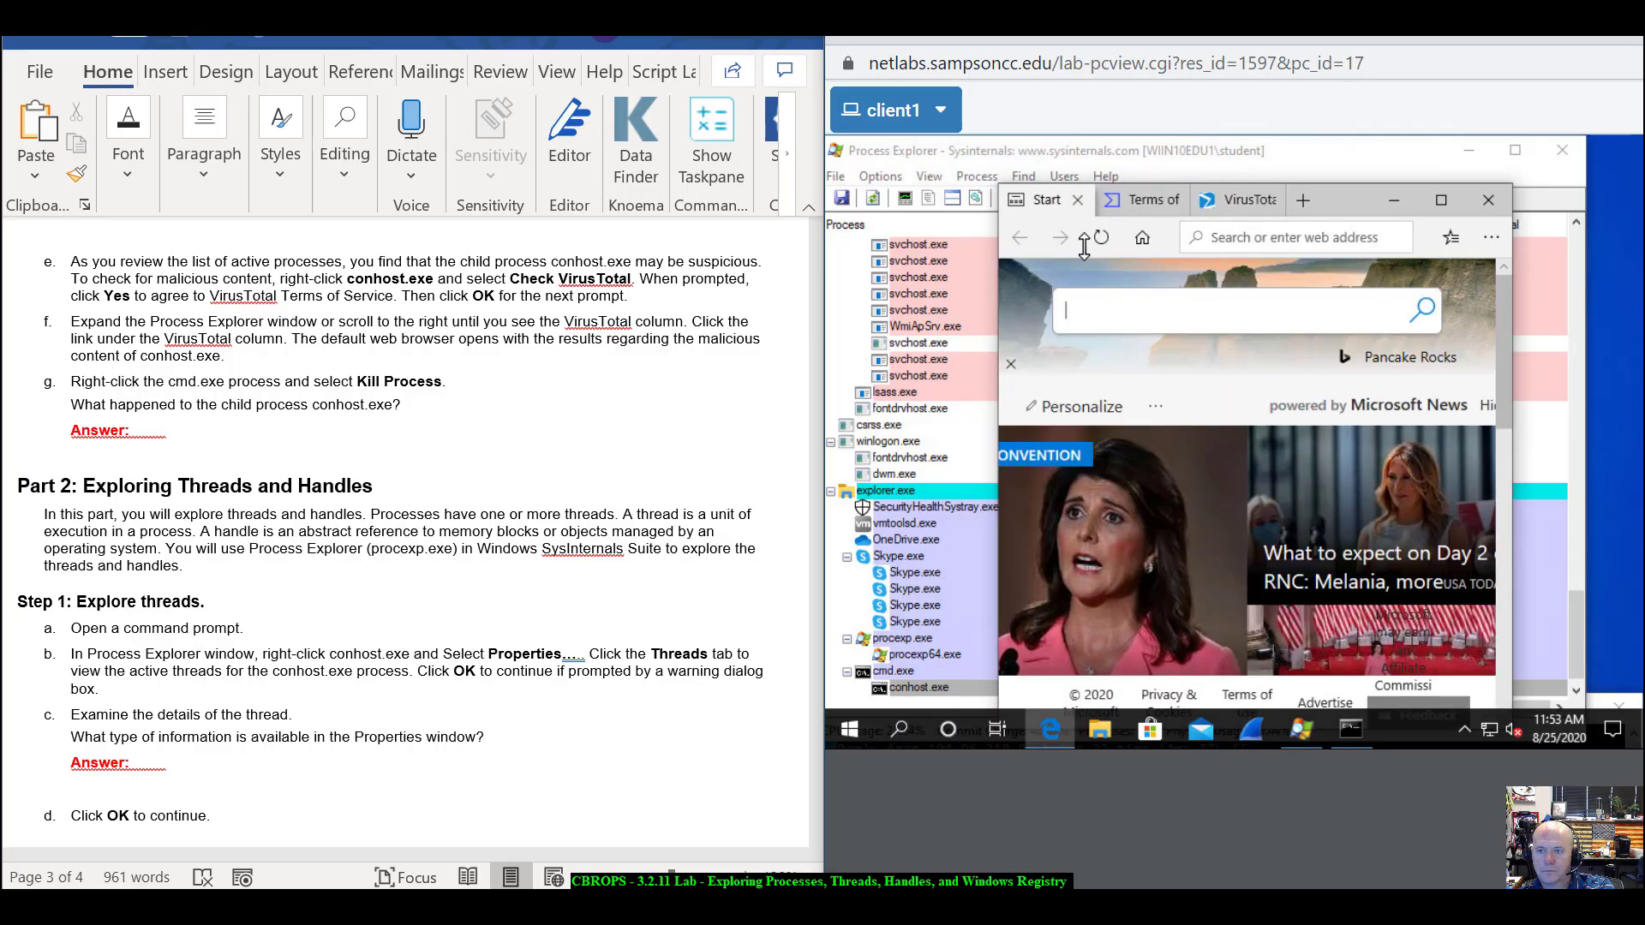
left_click(1142, 204)
left_click(1234, 201)
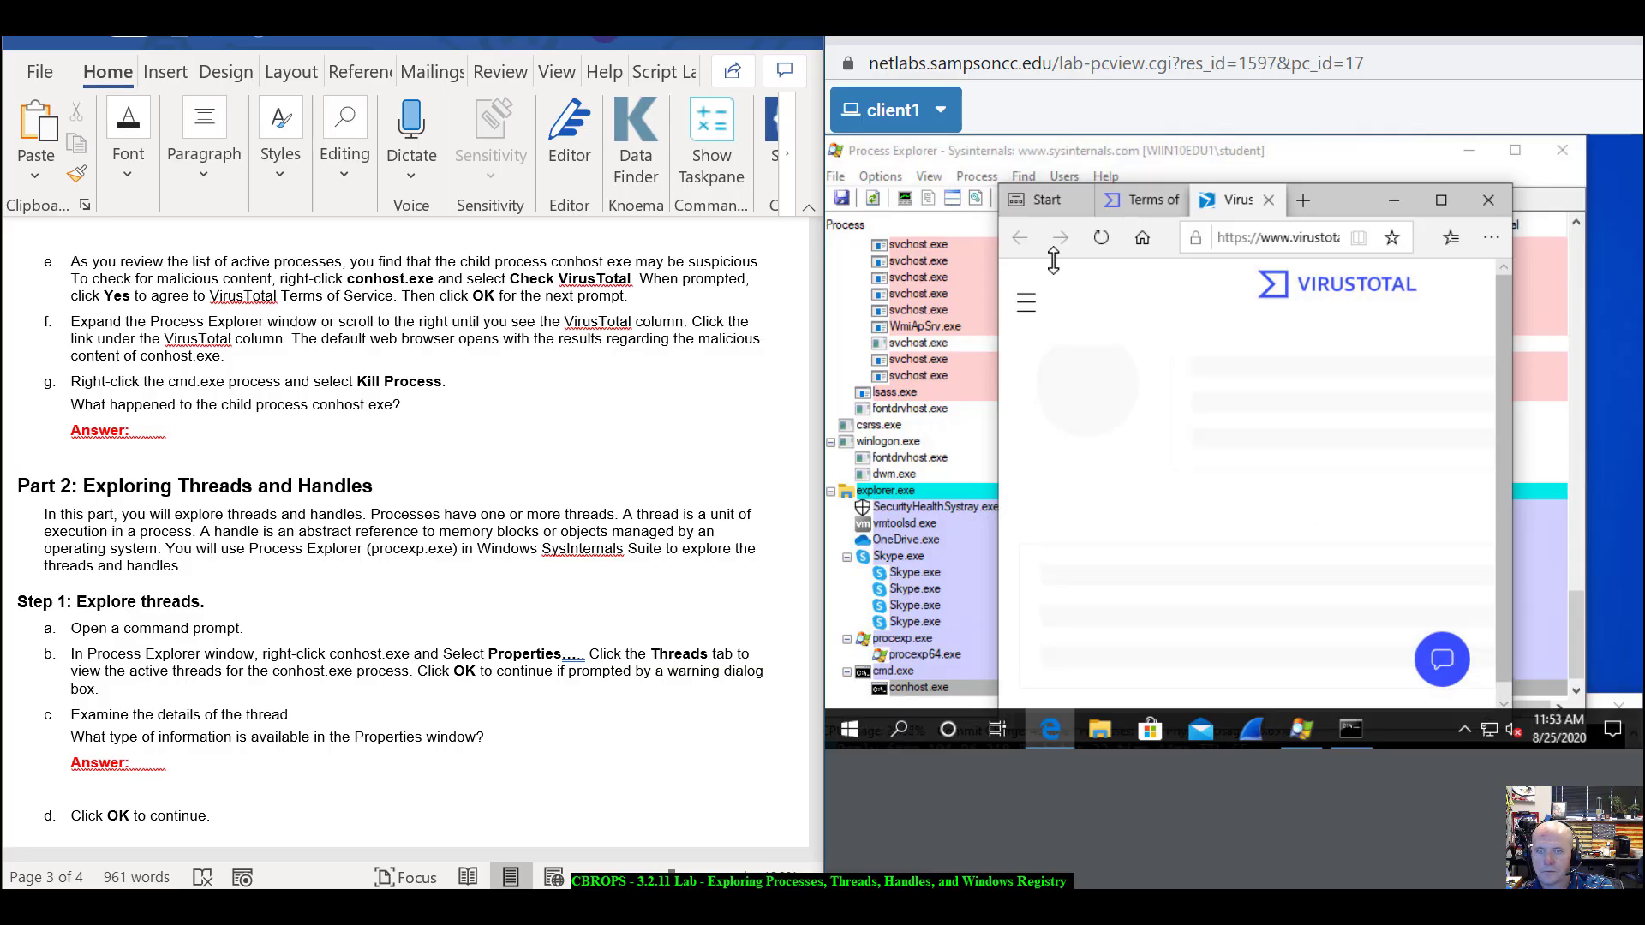
- Maximize the browser, reload the VirusTotal page, and examine the detection report for conhost.exe
left_click(1440, 198)
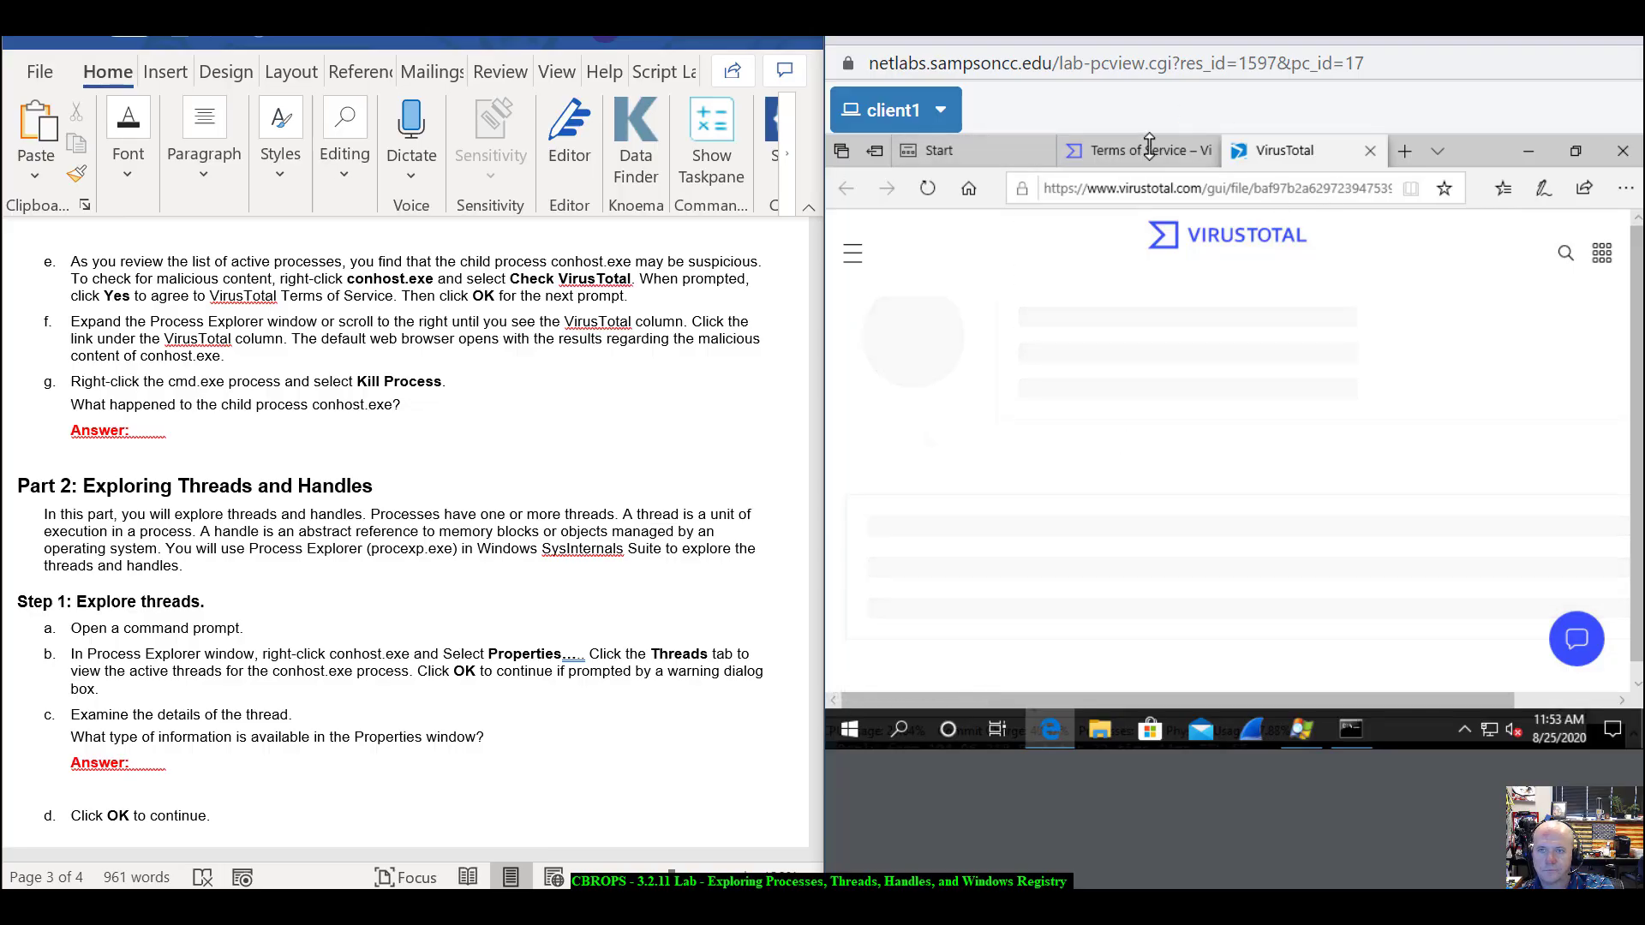
left_click(929, 189)
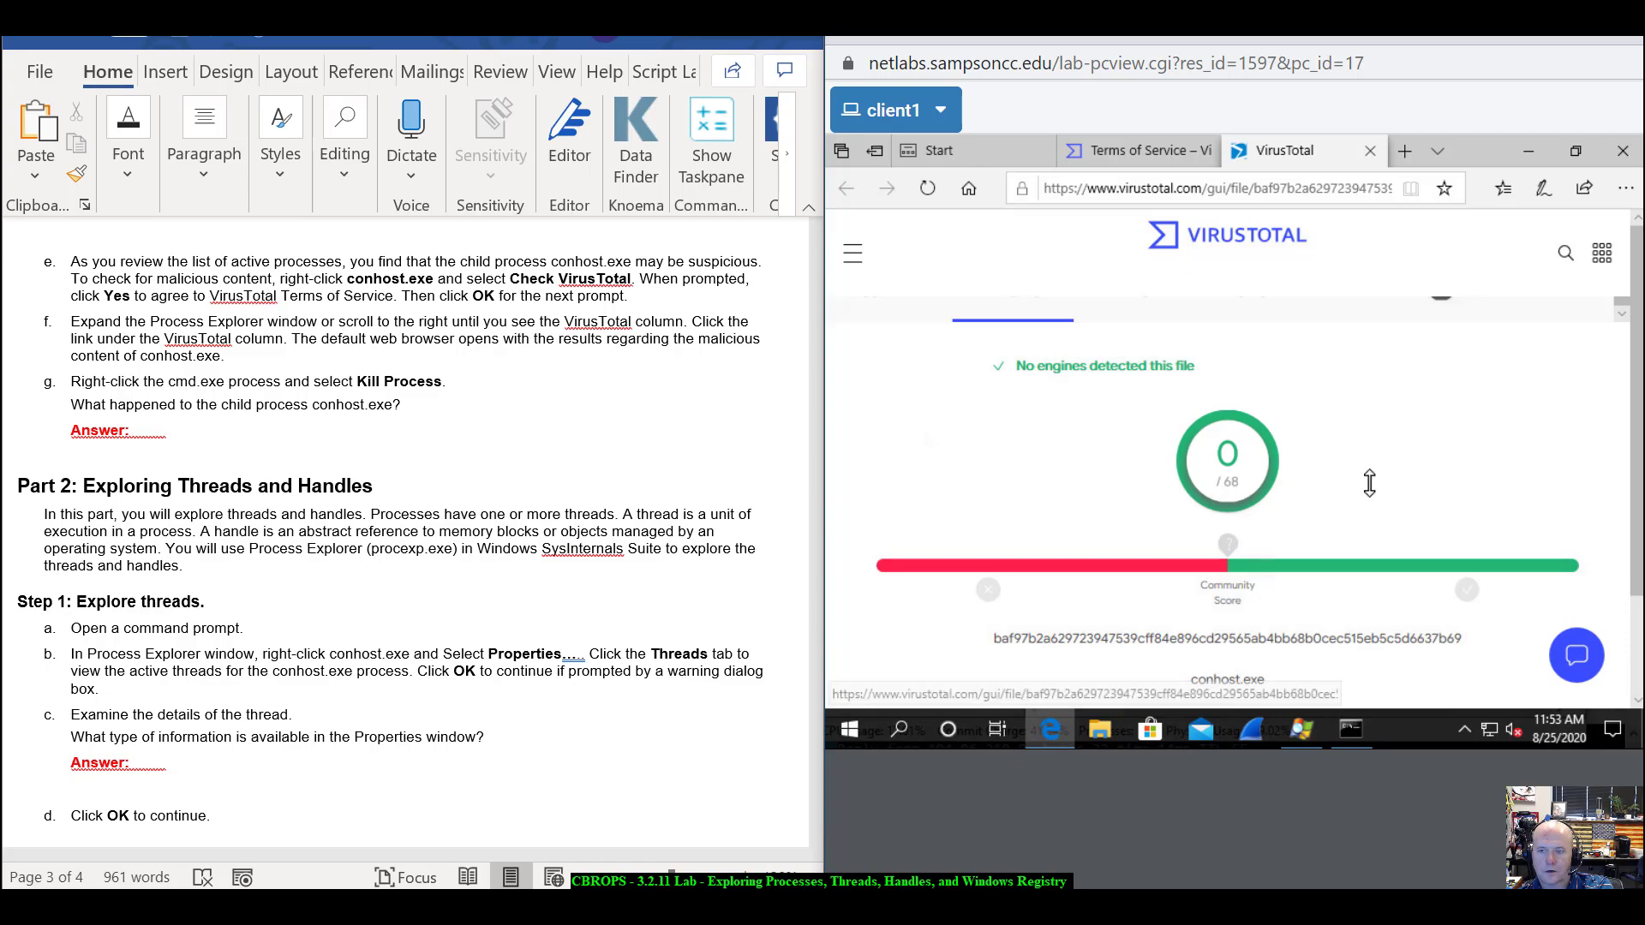
scroll(1437, 613, "down", 2)
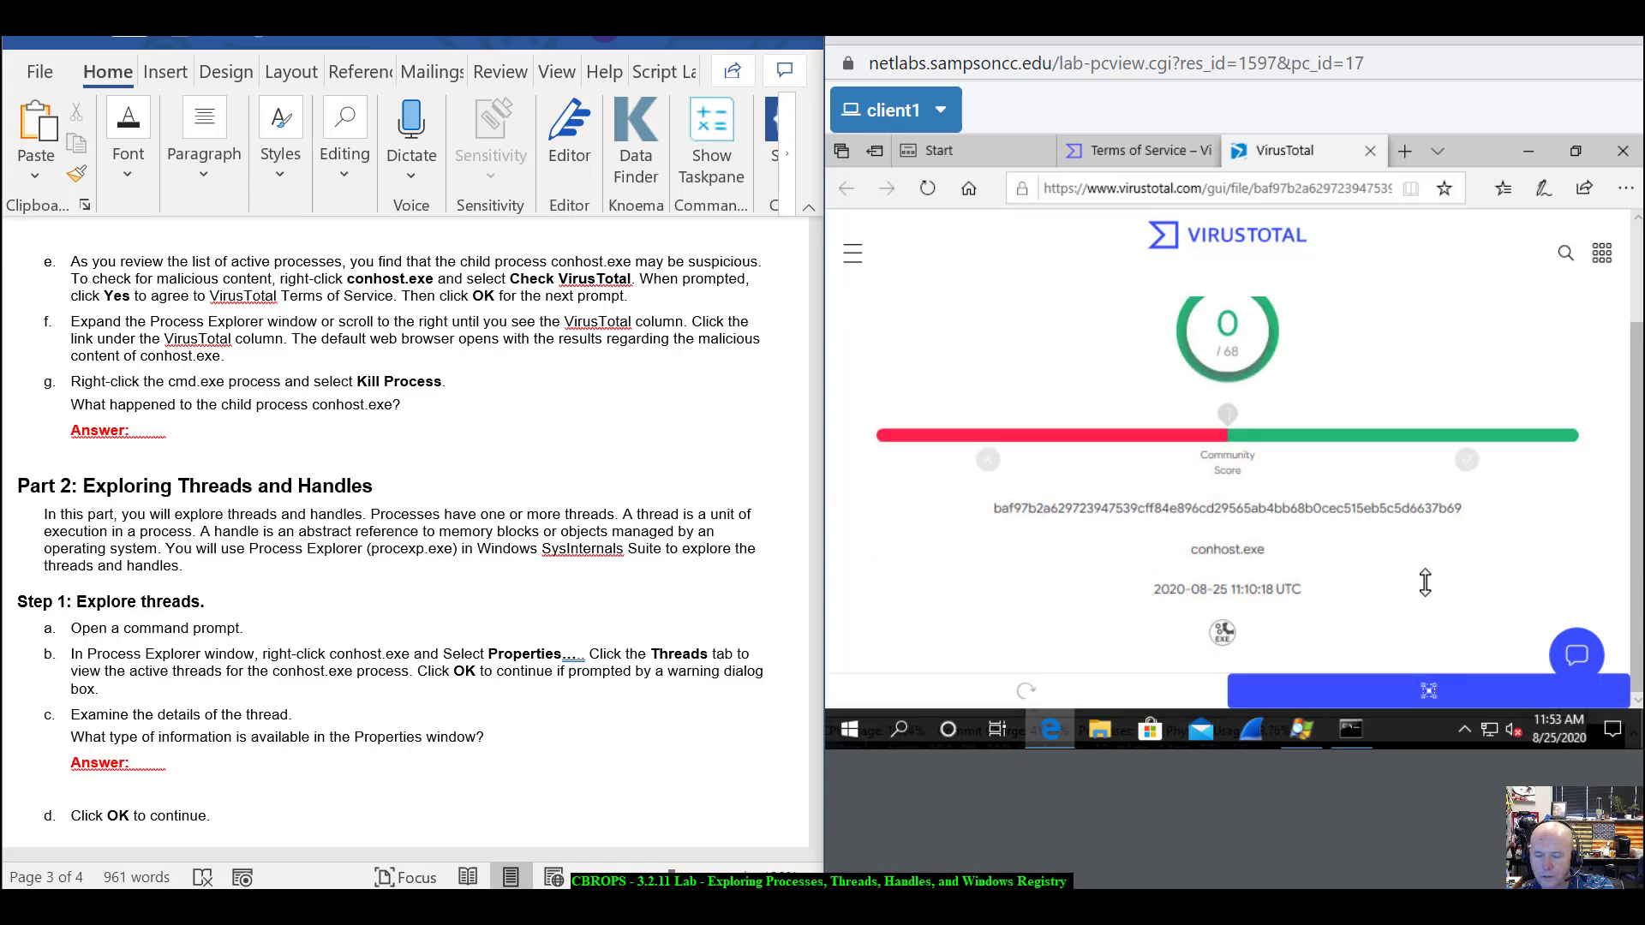
scroll(1426, 582, "up", 2)
scroll(1426, 583, "down", 2)
scroll(1425, 582, "up", 2)
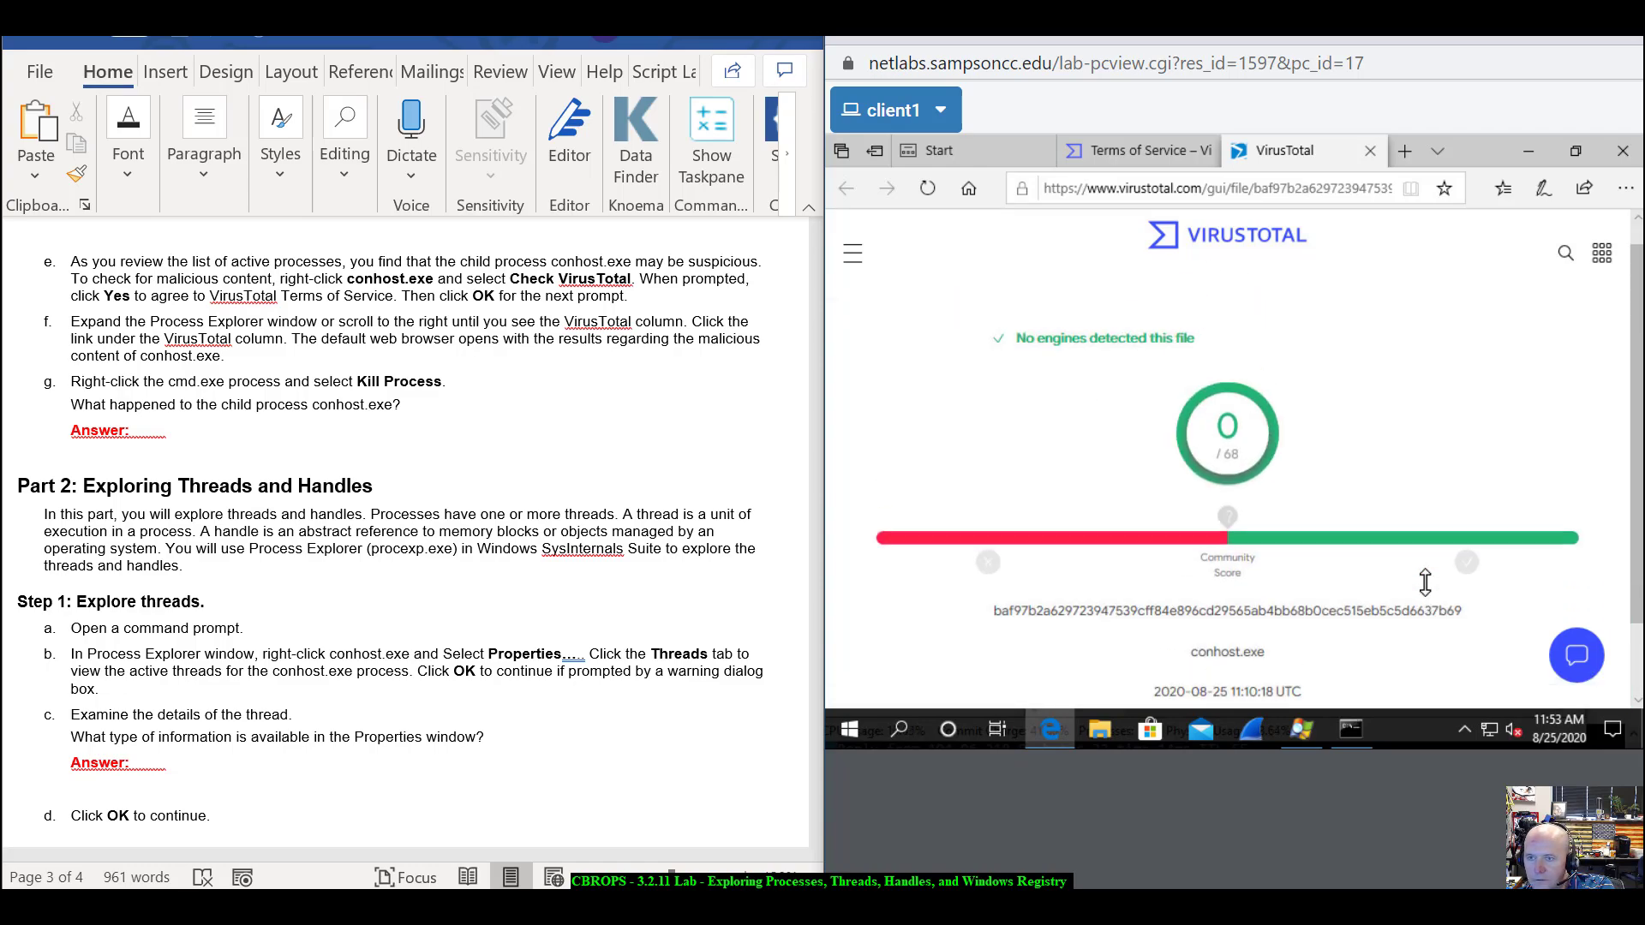
scroll(1425, 583, "up", 1)
scroll(1424, 583, "down", 2)
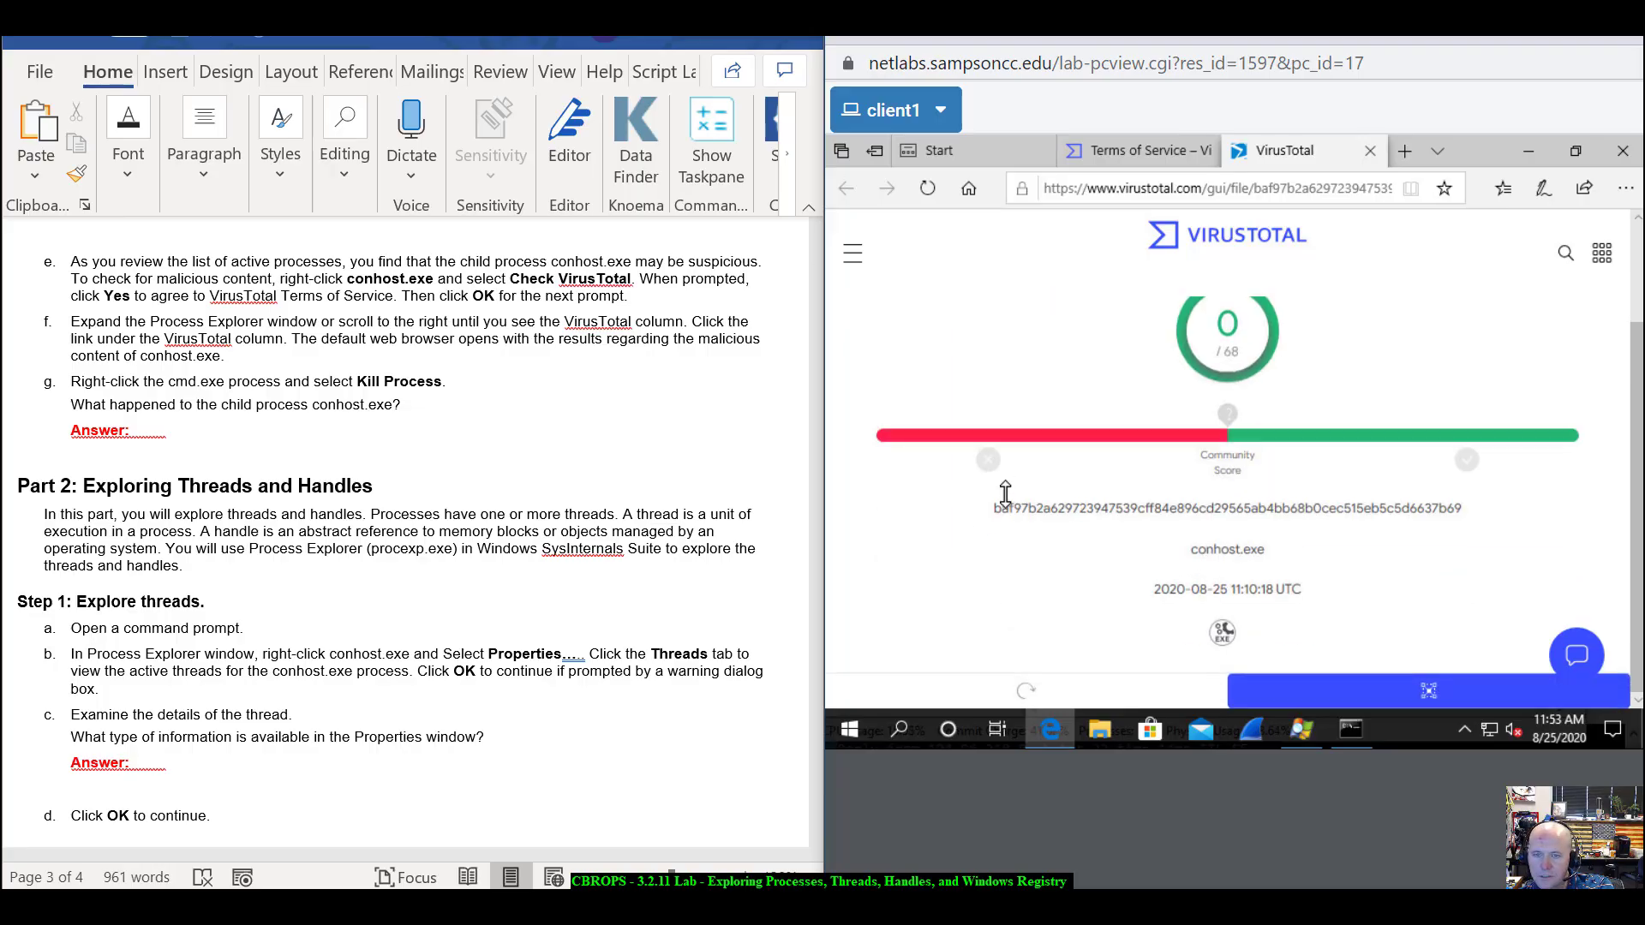
scroll(1324, 597, "up", 1)
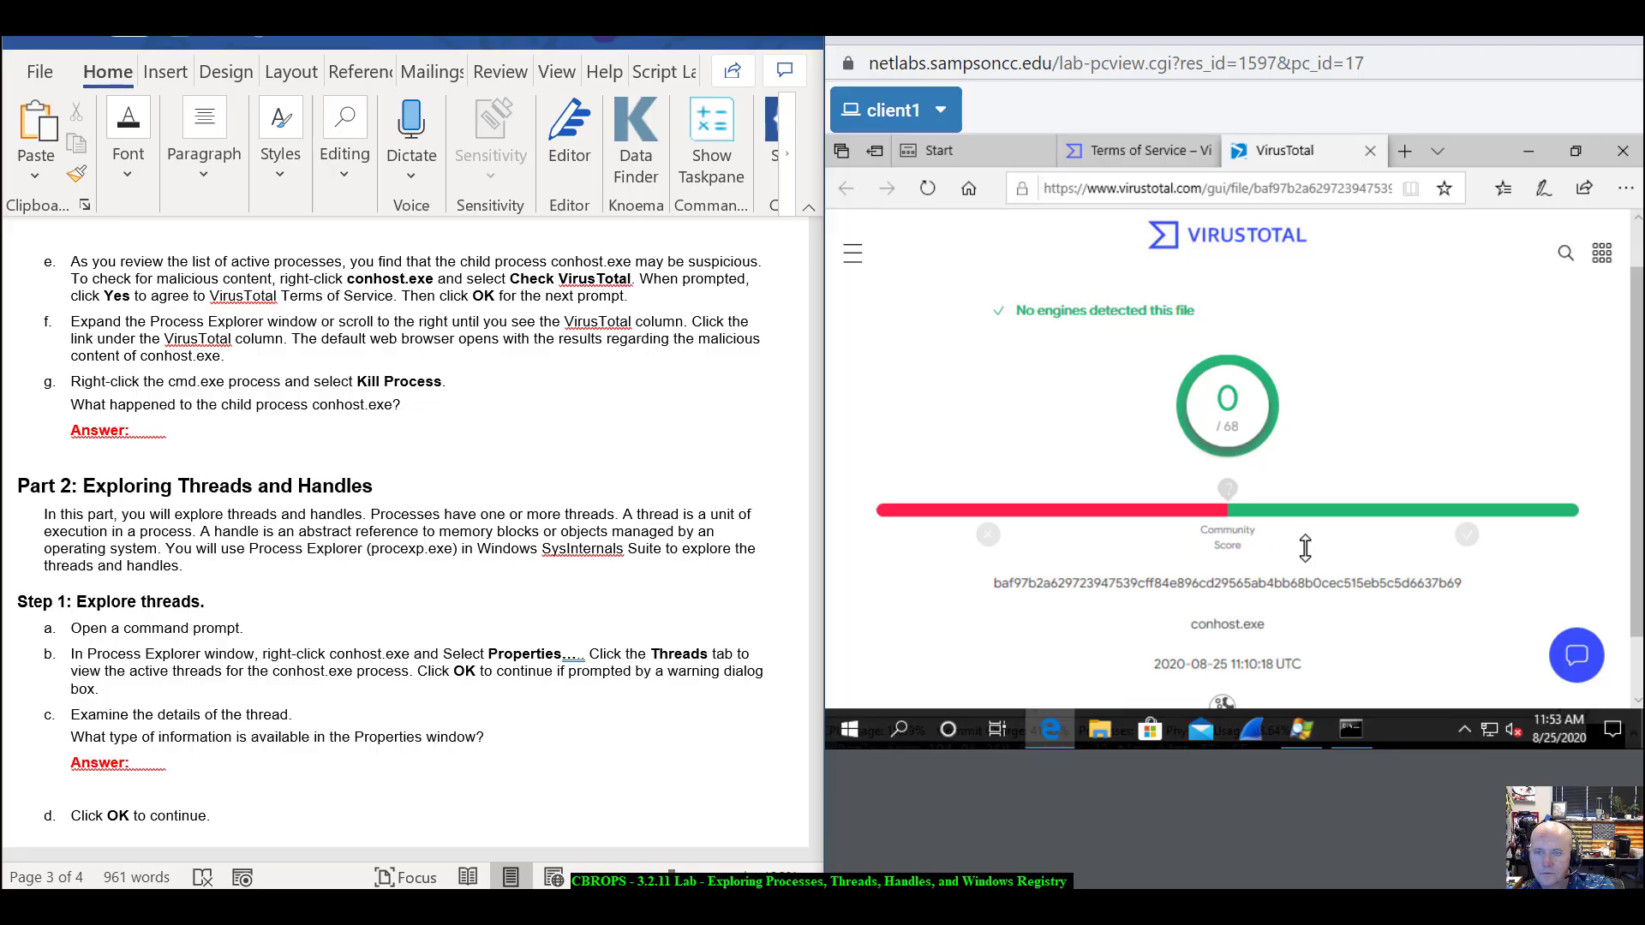
scroll(1291, 488, "up", 1)
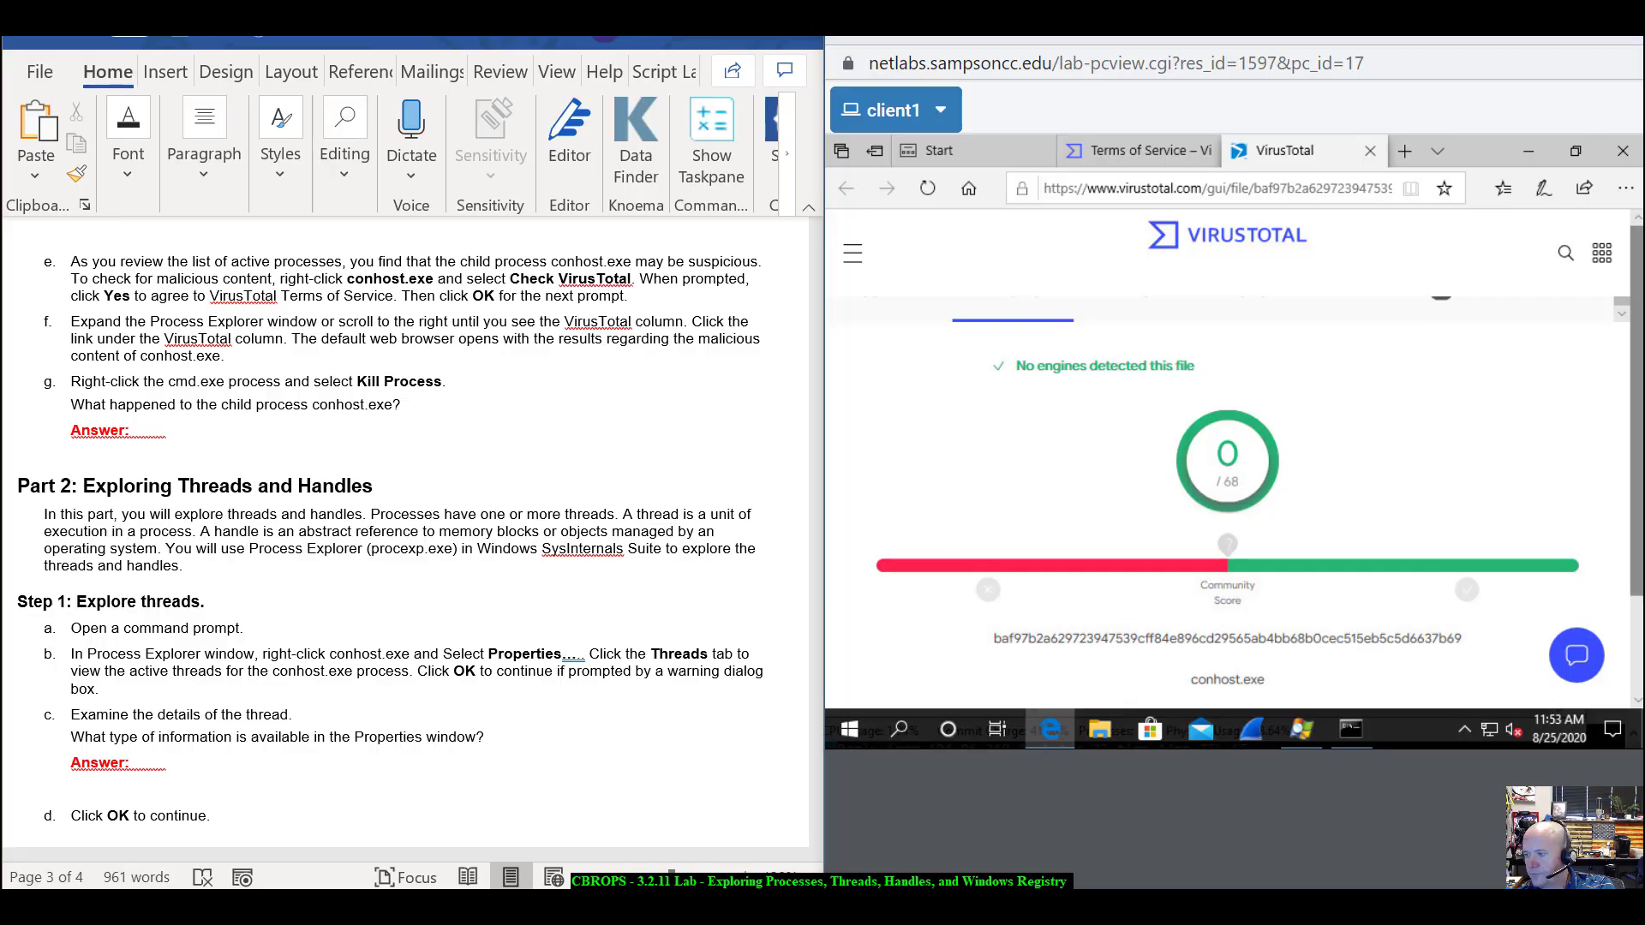
- Move the browser off Process Explorer and kill the cmd.exe process, confirming the prompt
left_click_drag(1468, 157, 1488, 360)
left_click(1402, 153)
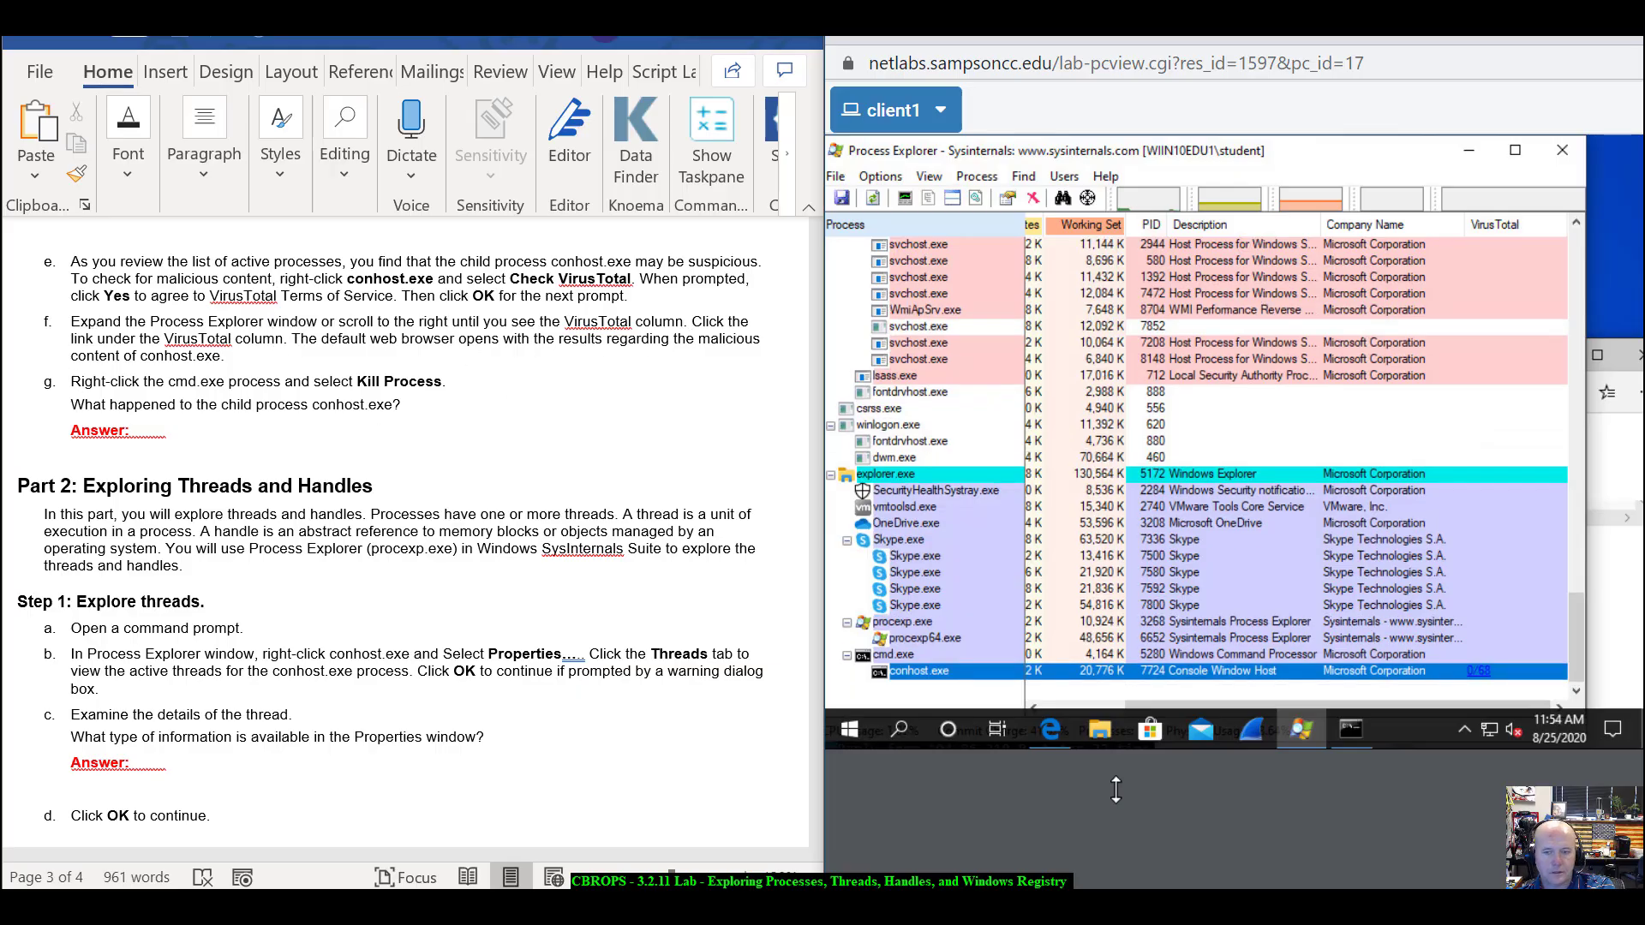
right_click(885, 657)
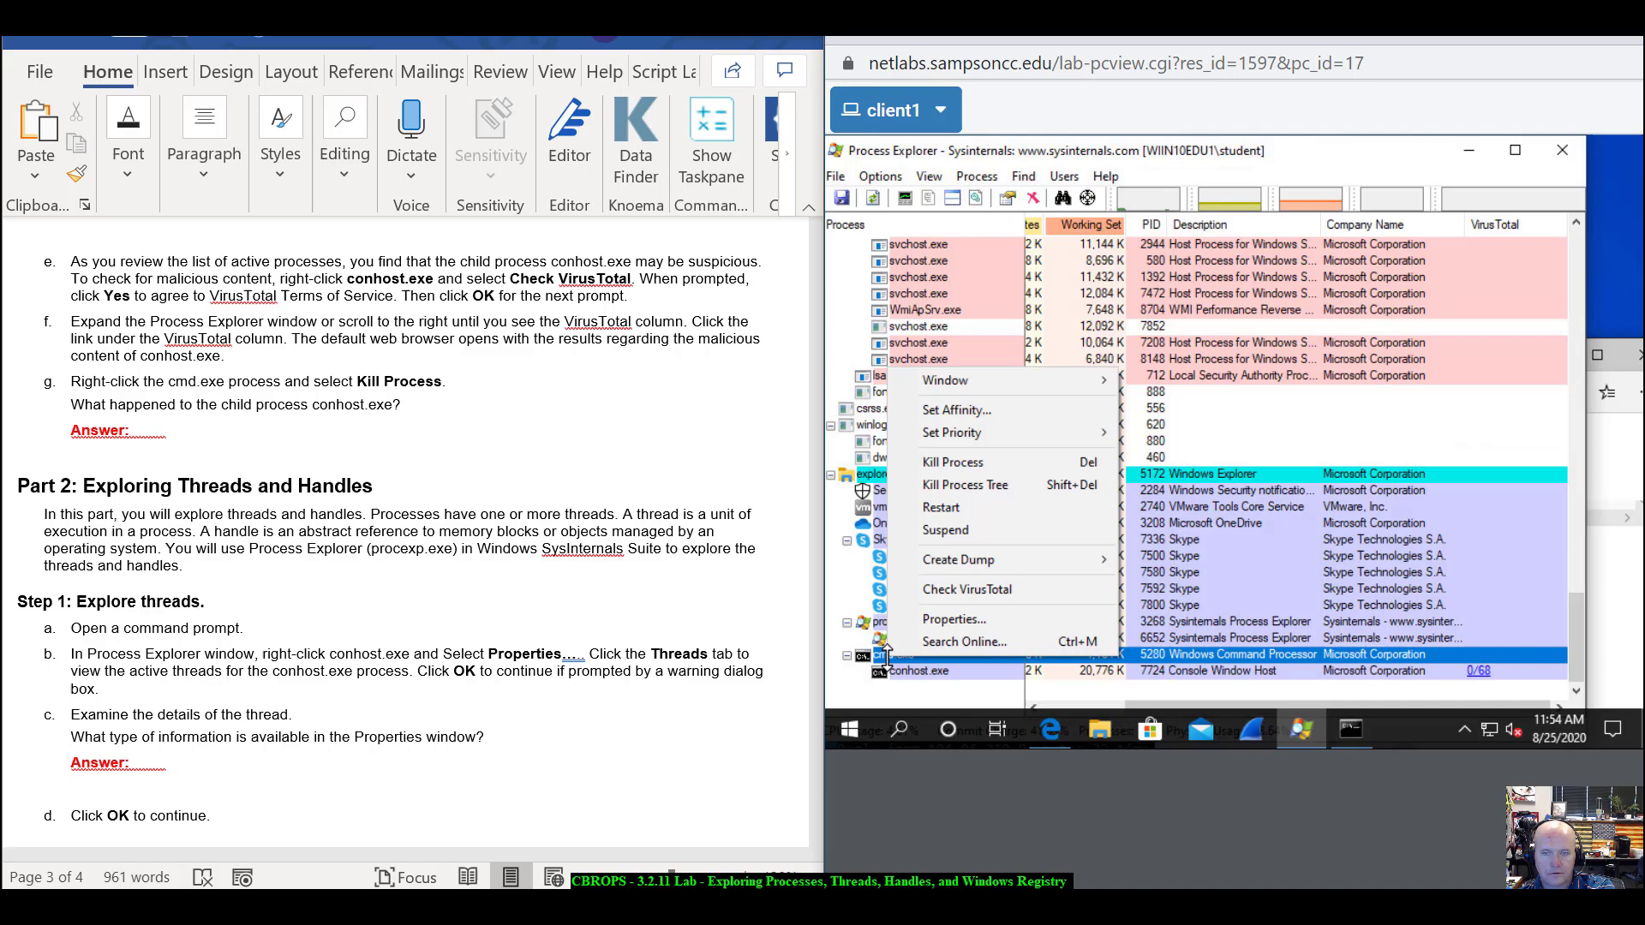
left_click(954, 462)
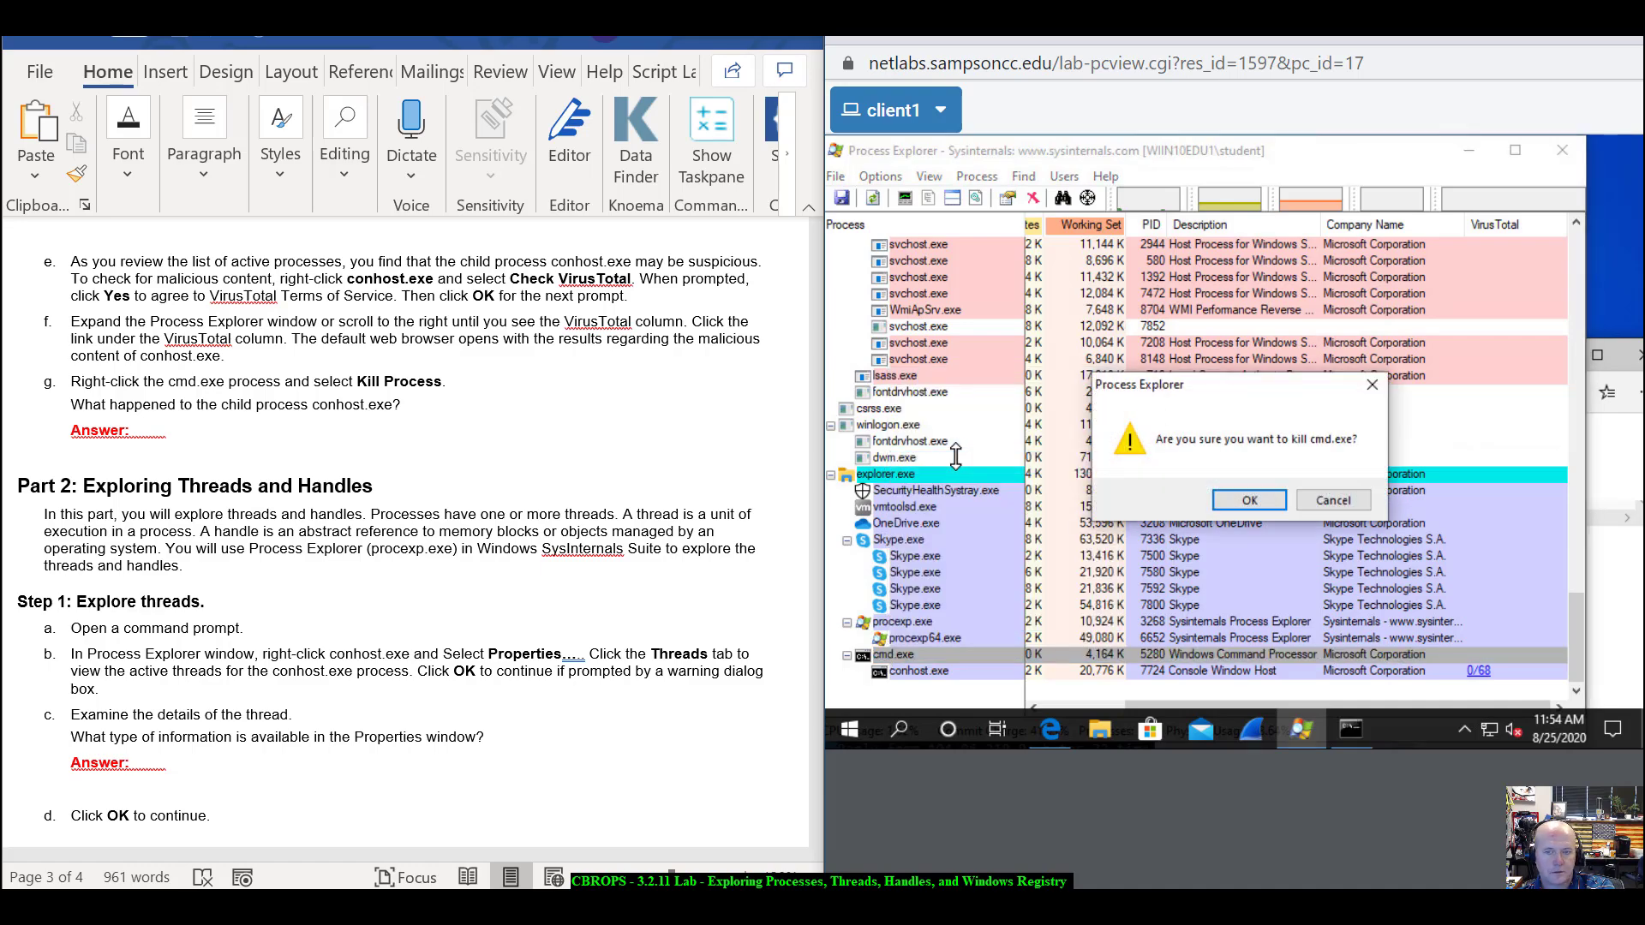
left_click(1260, 497)
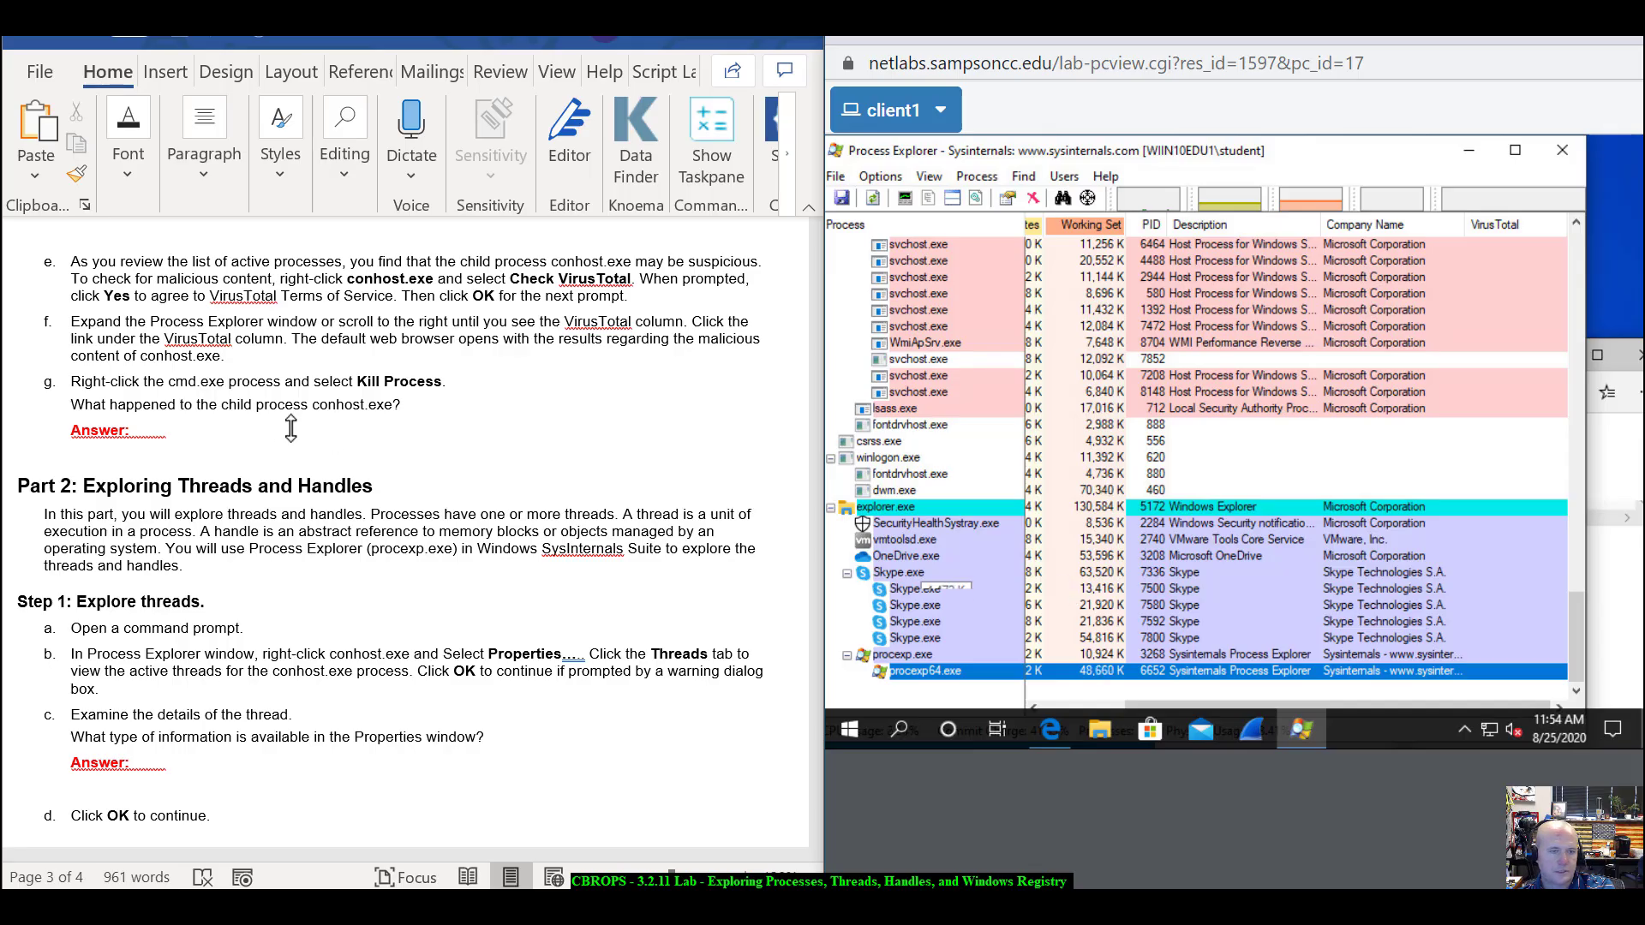
- Advance the lab document to Part 2 Step 1, open a new Command Prompt via a search for cmd, and minimize it
scroll(257, 441, "down", 2)
scroll(248, 445, "down", 3)
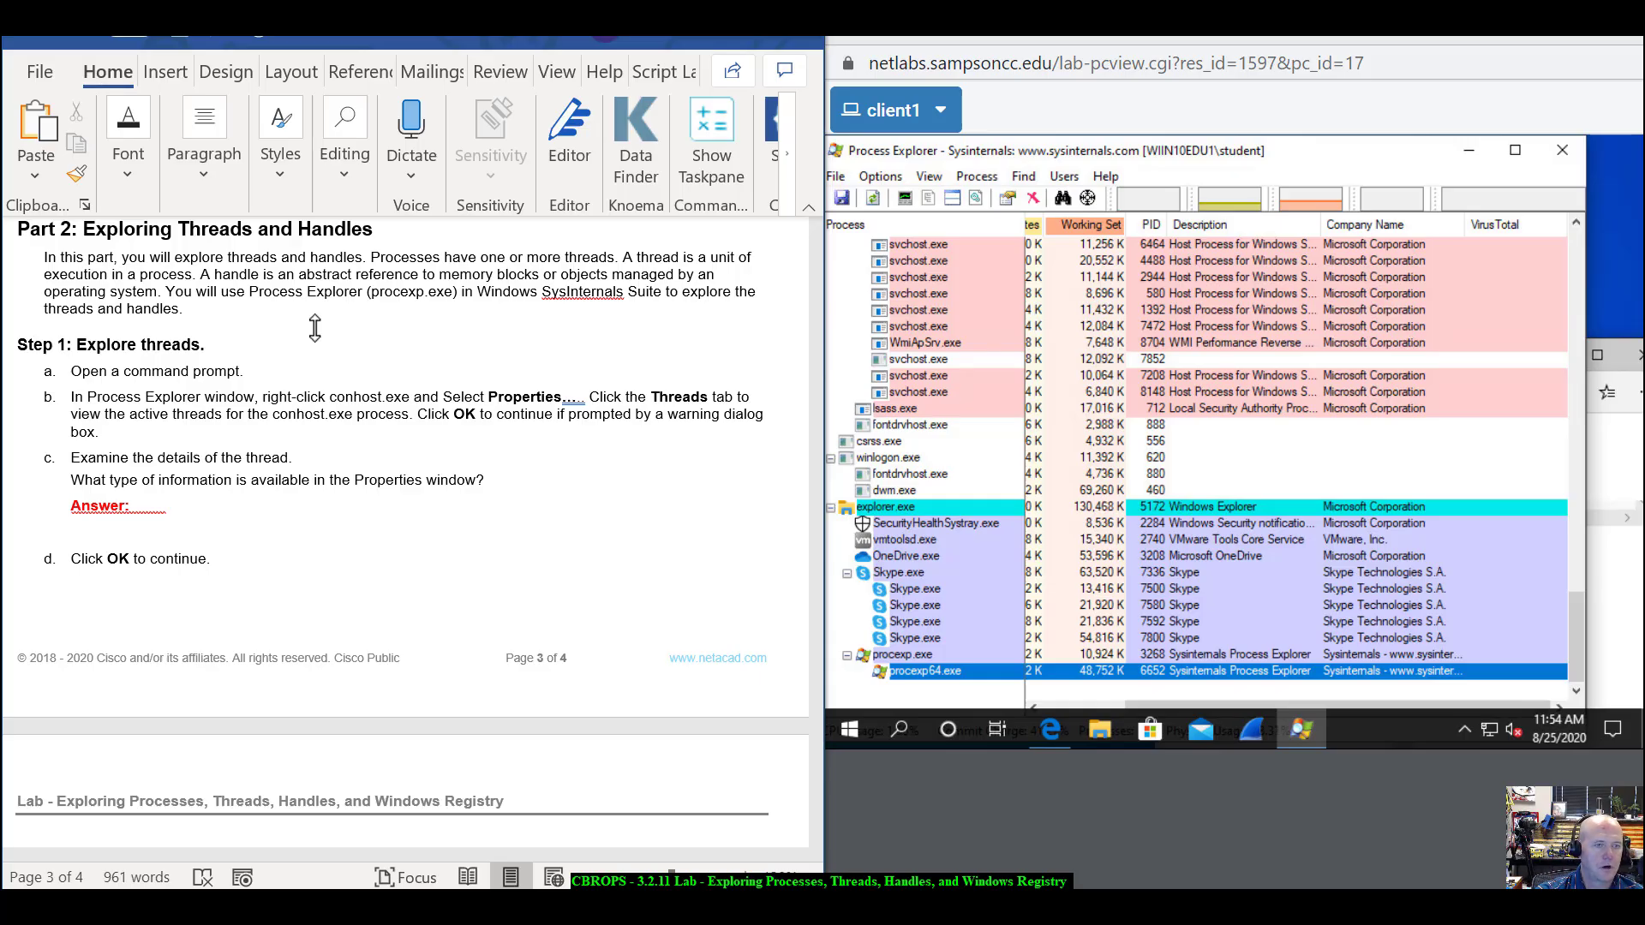
scroll(314, 327, "down", 3)
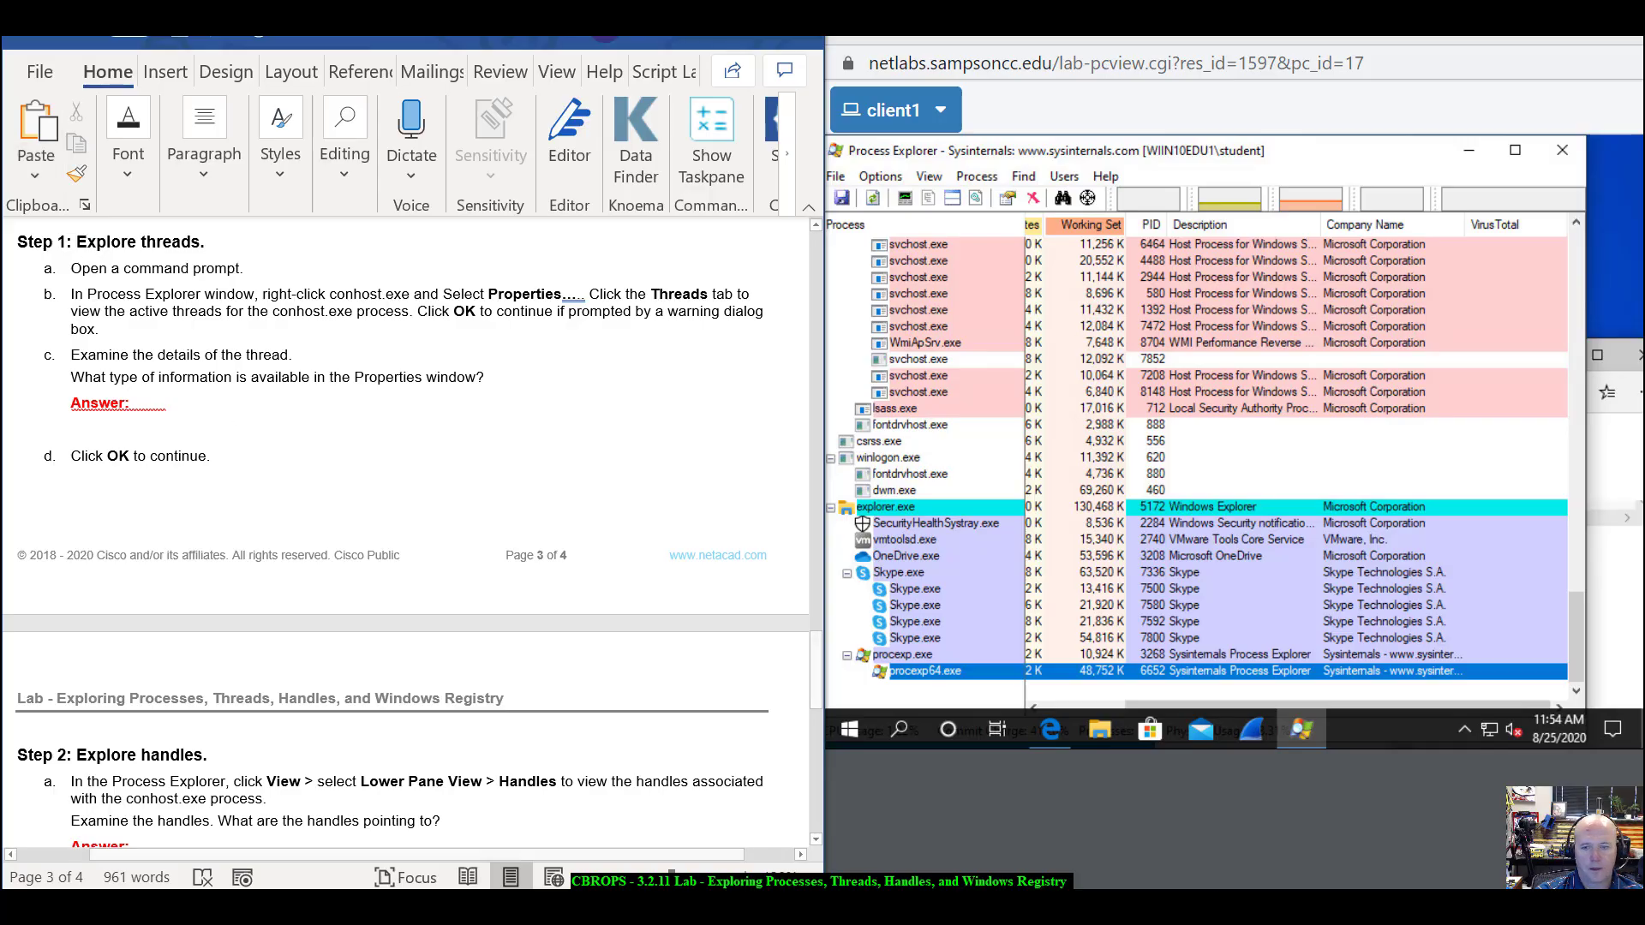
left_click(892, 729)
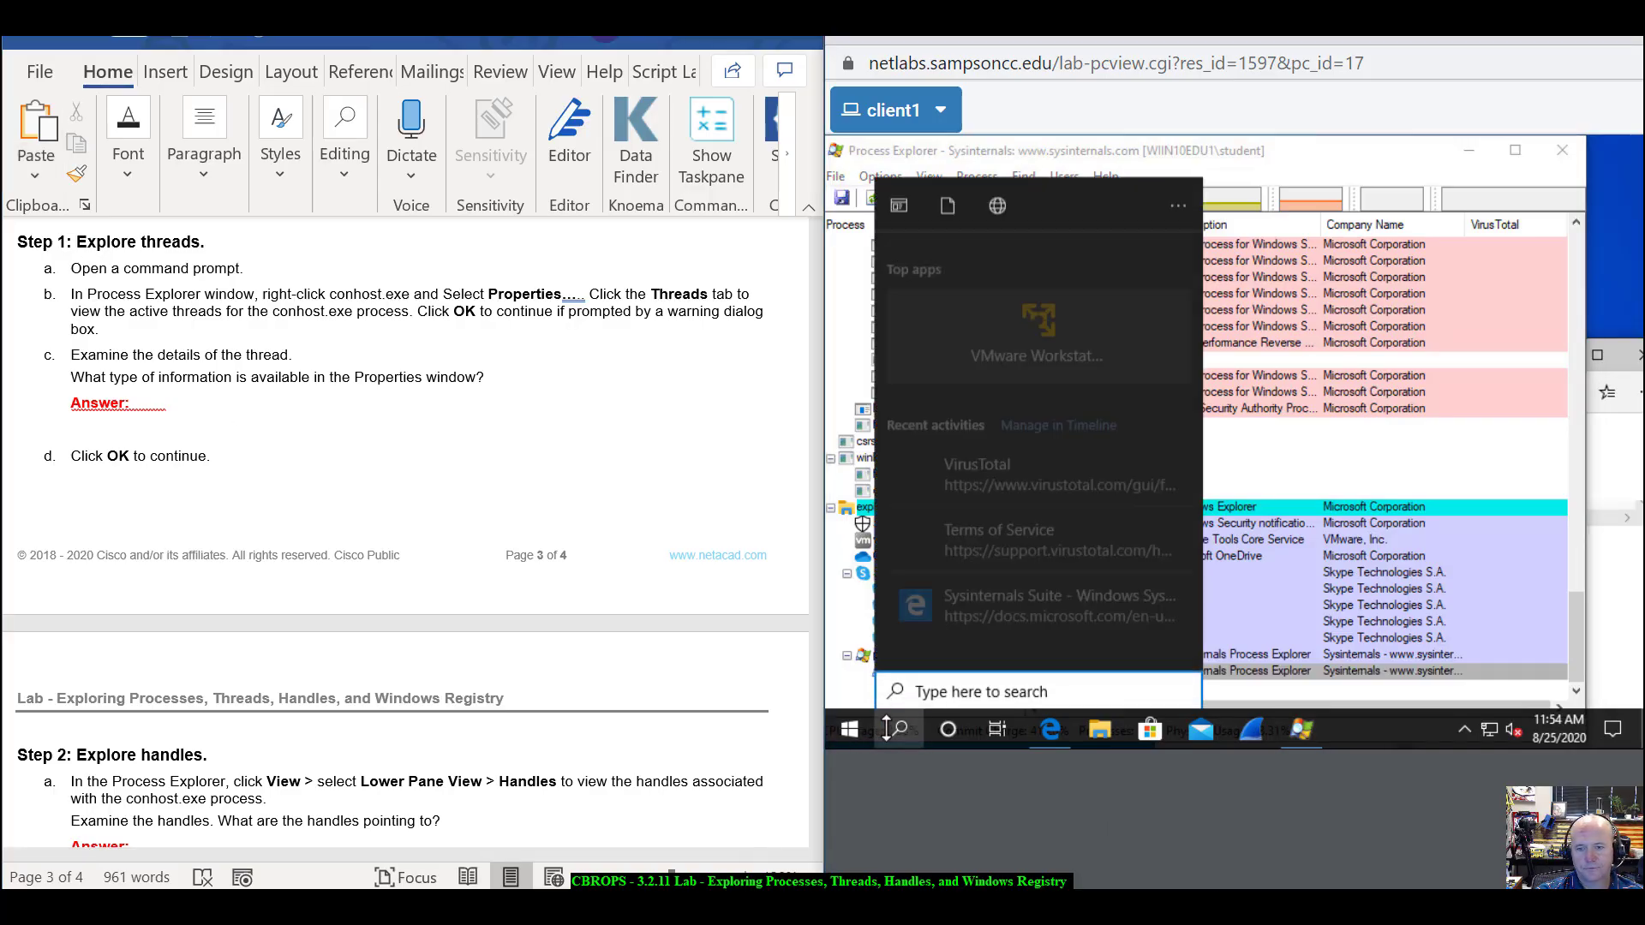
type("cmd")
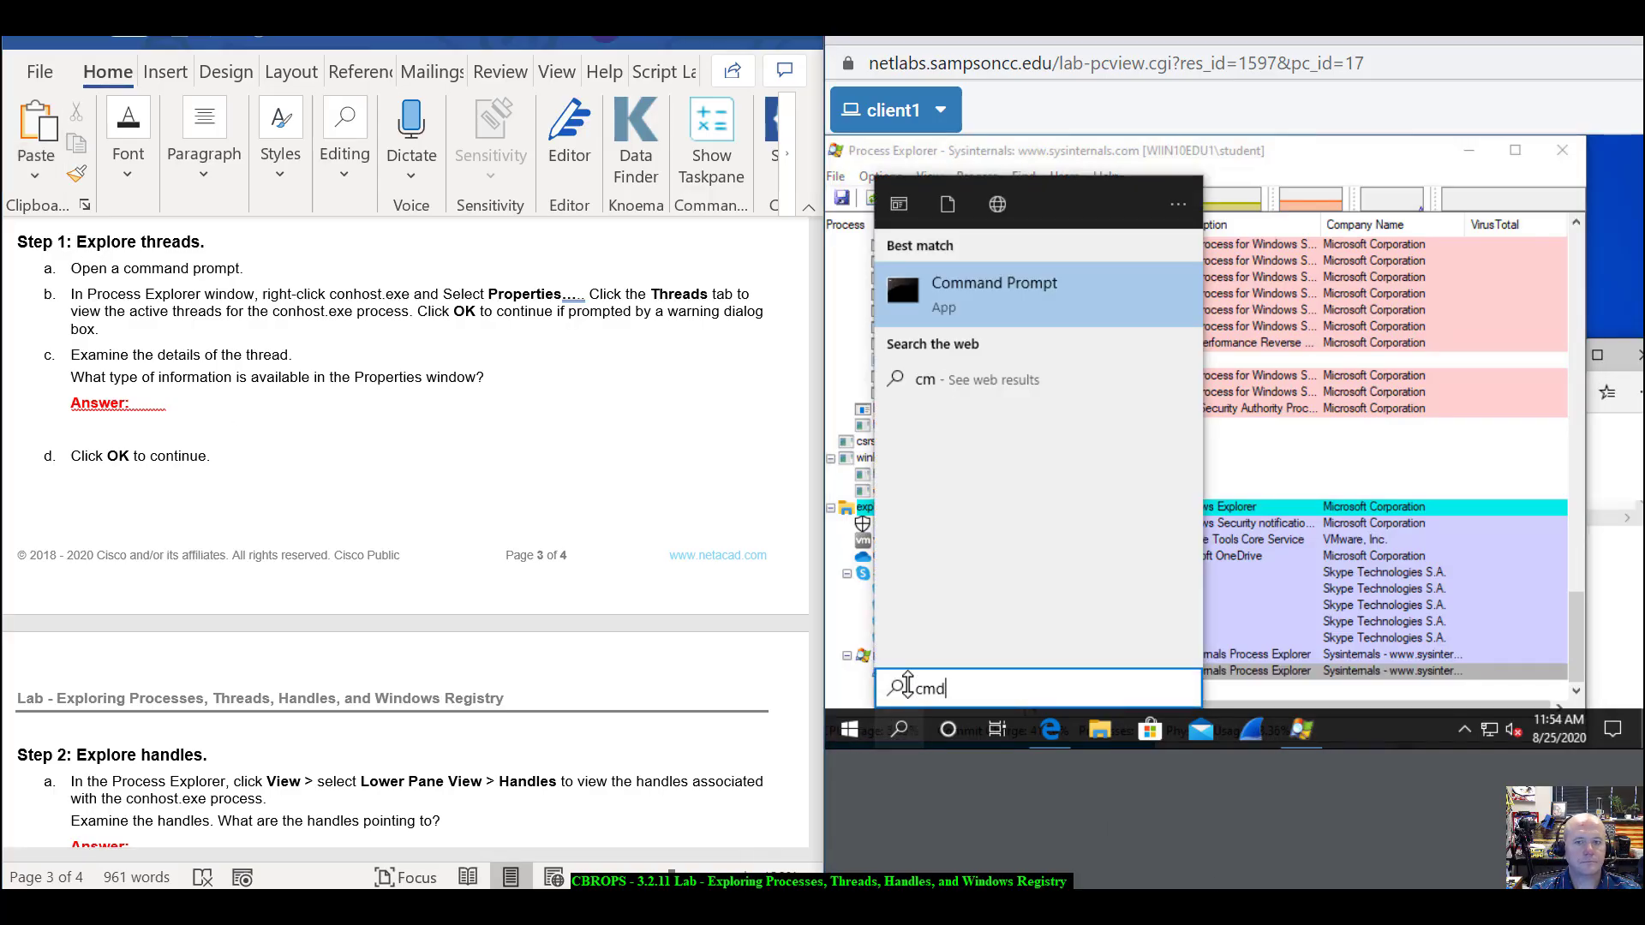
key("Return")
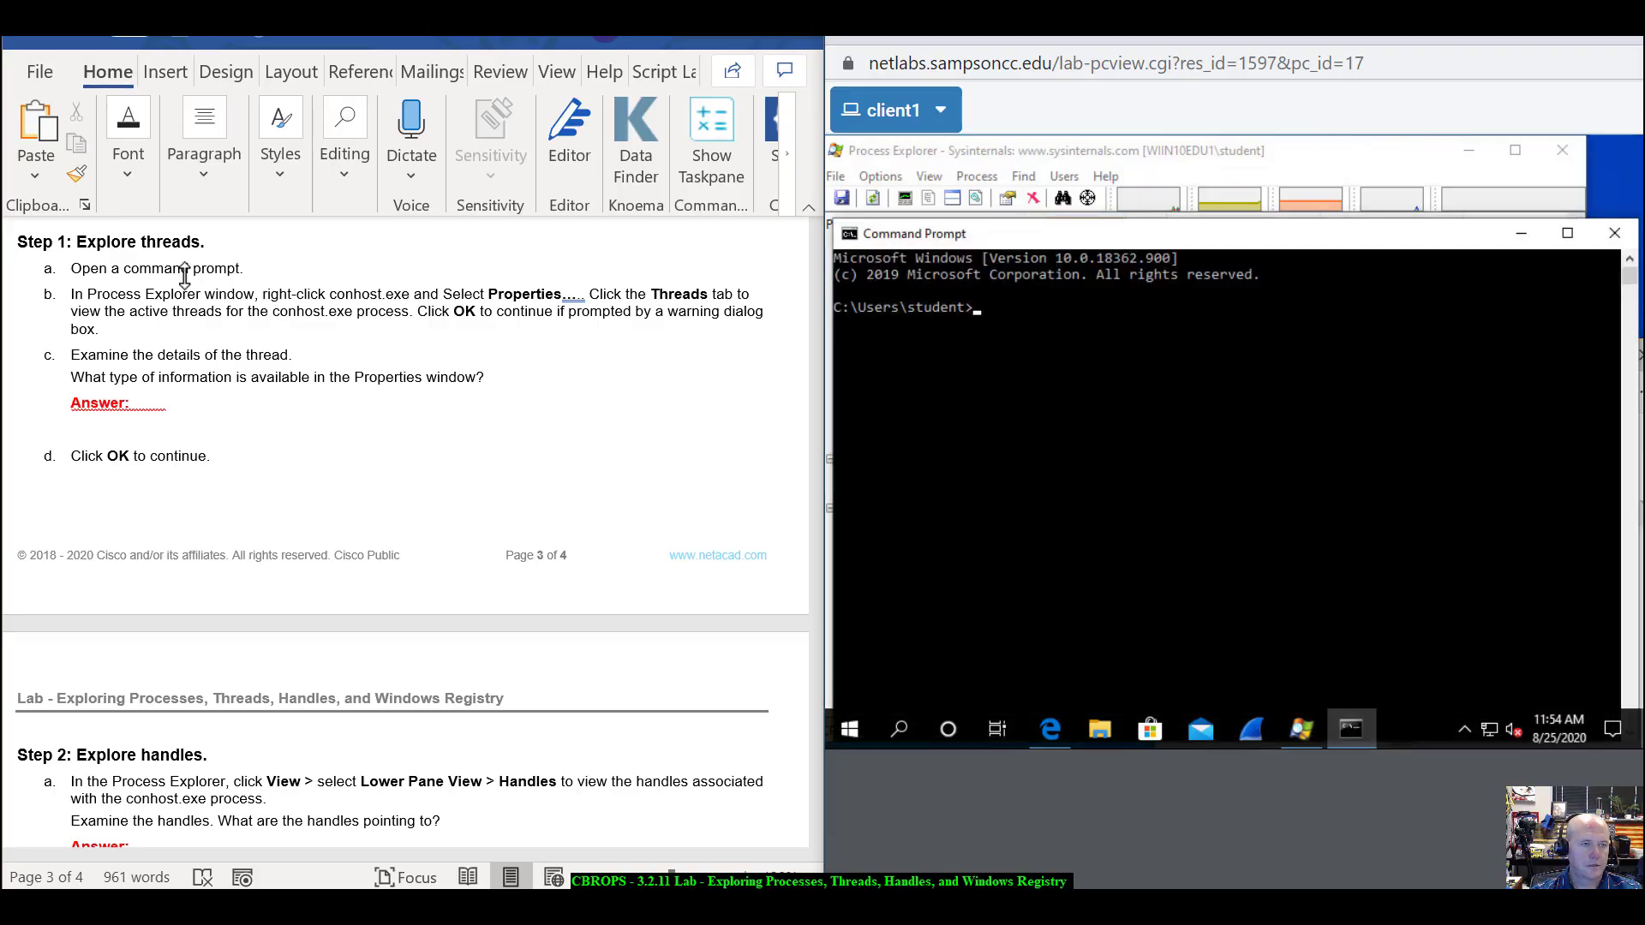
left_click(1521, 233)
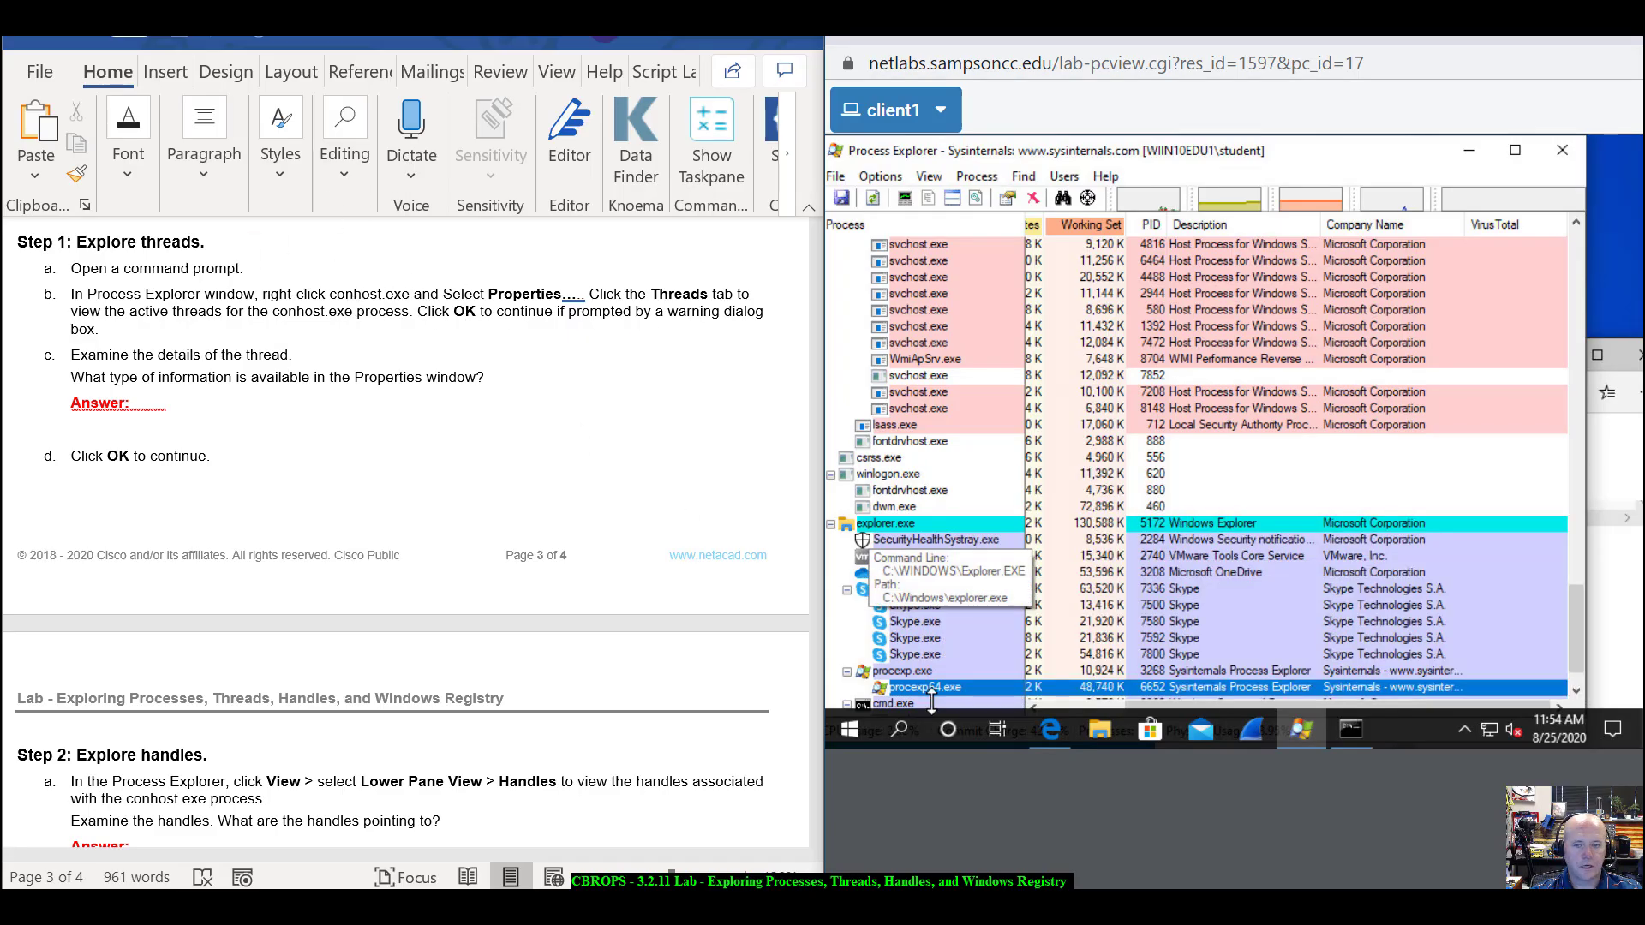
- Open the properties of the new conhost.exe process and show its threads, dismissing the Dbghelp.dll warning
scroll(937, 673, "down", 1)
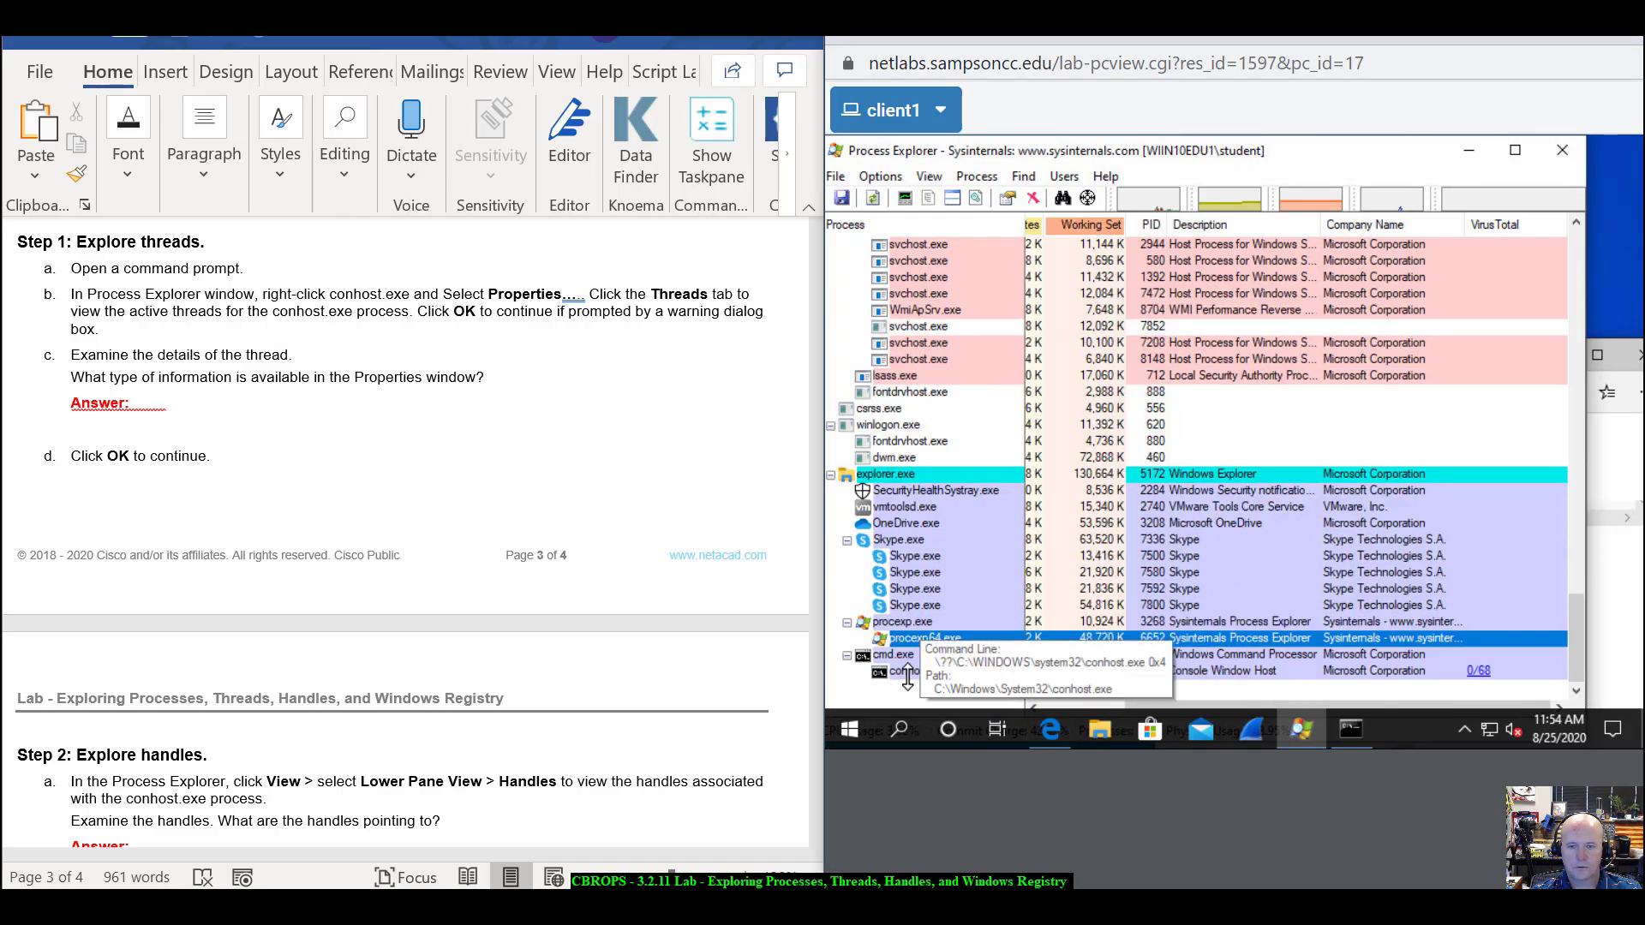
right_click(908, 677)
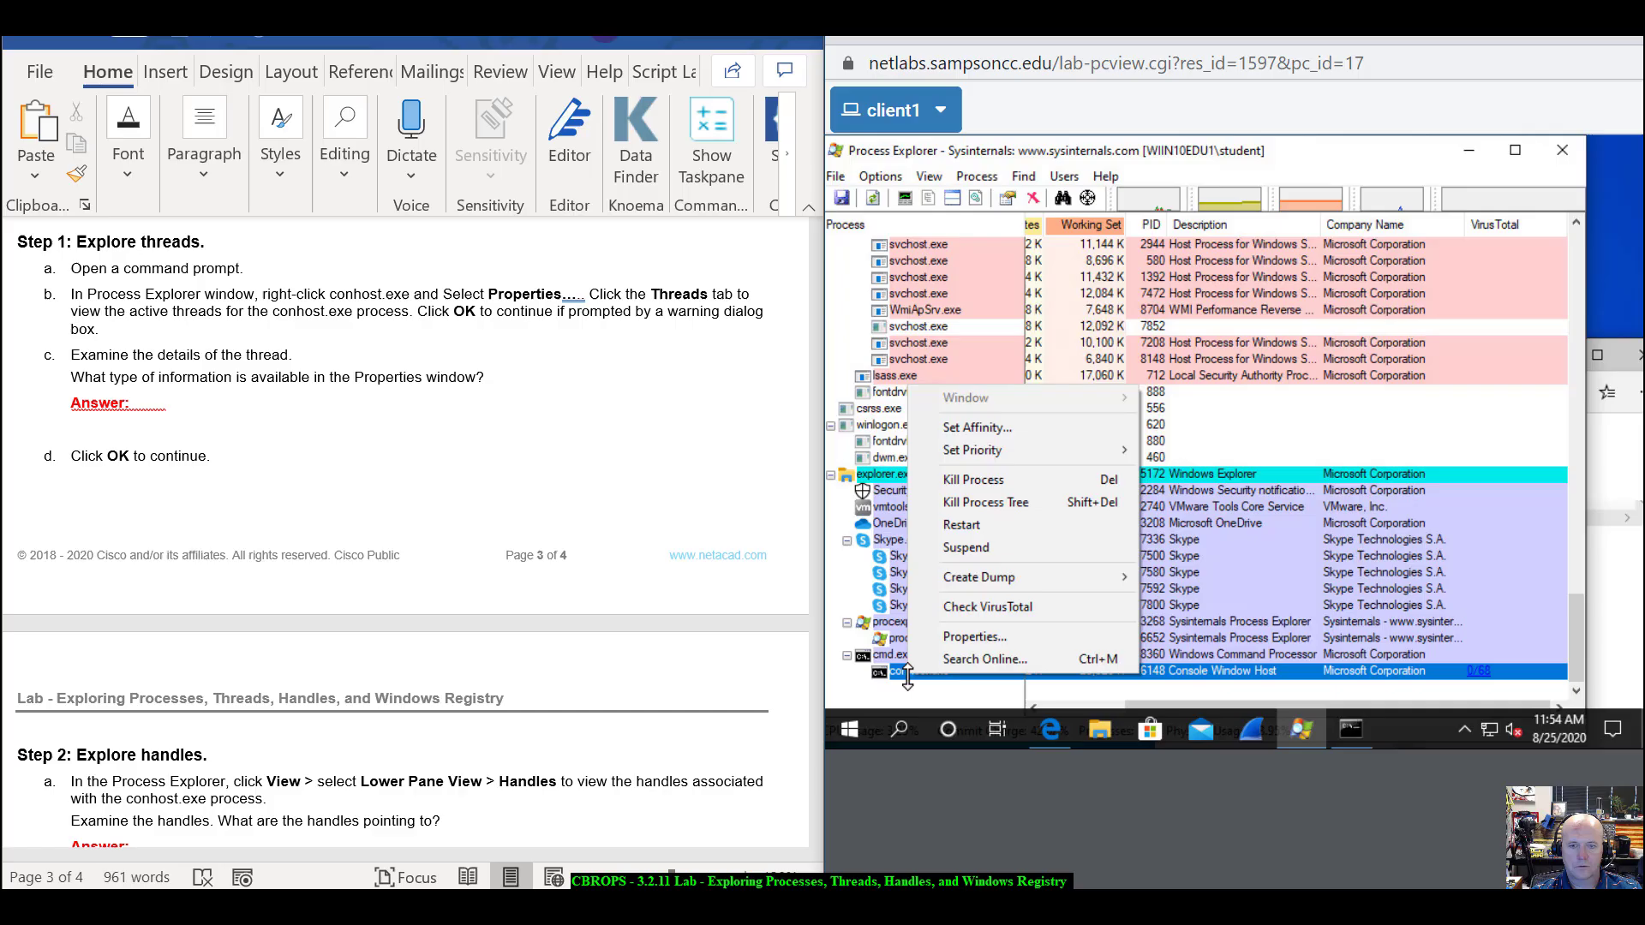
left_click(977, 638)
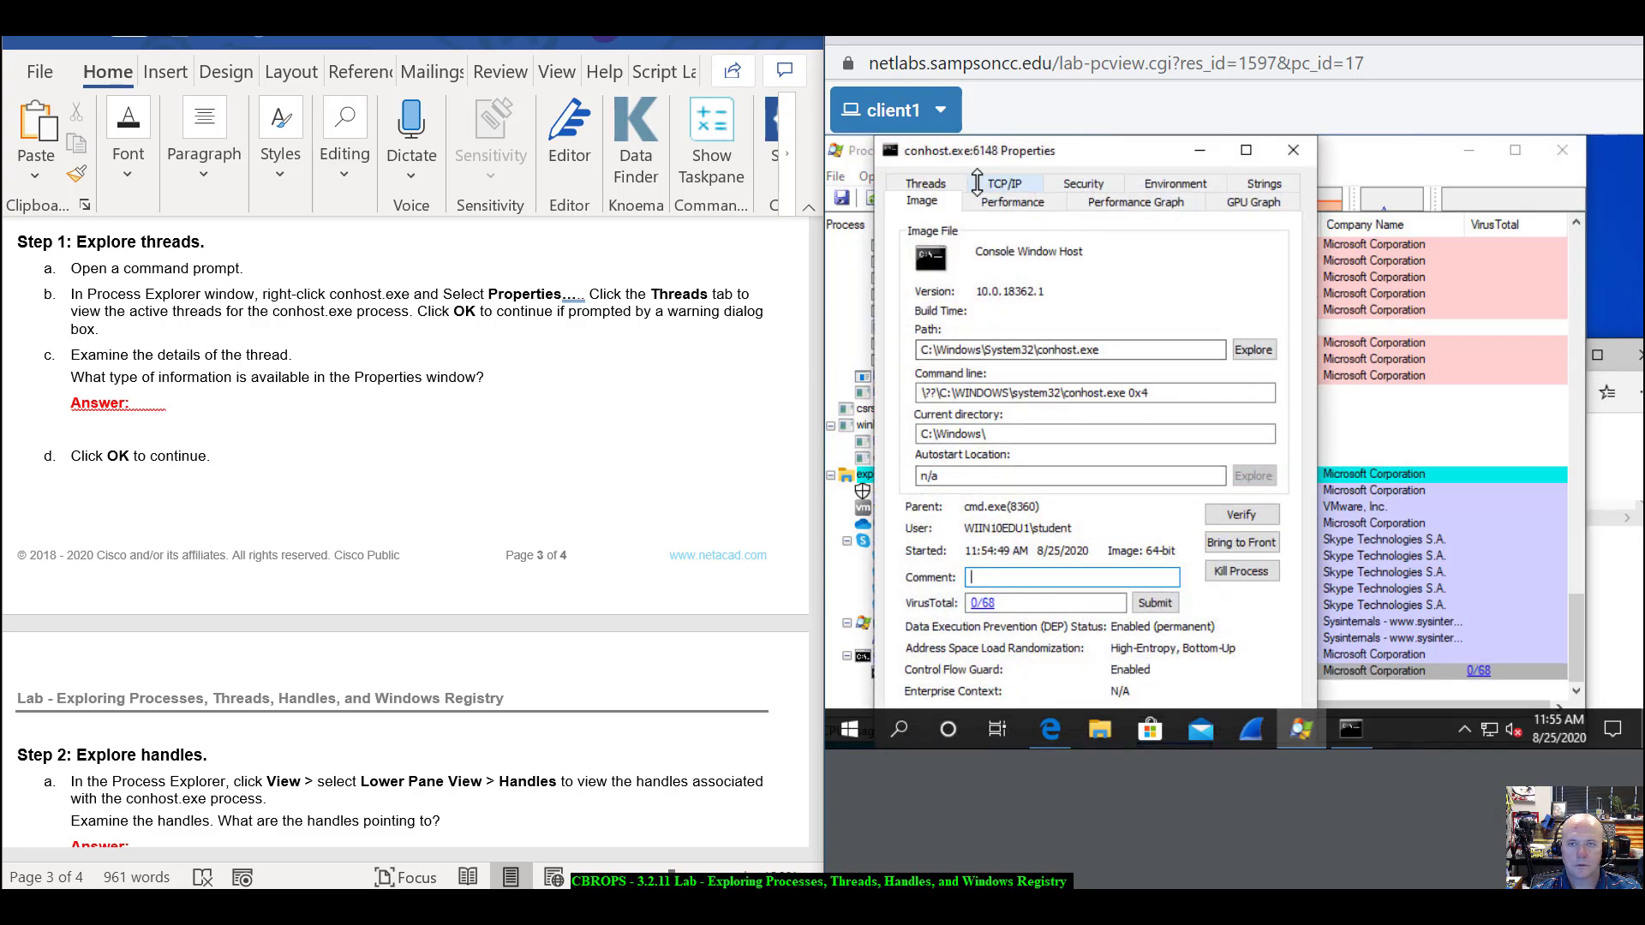
left_click(929, 184)
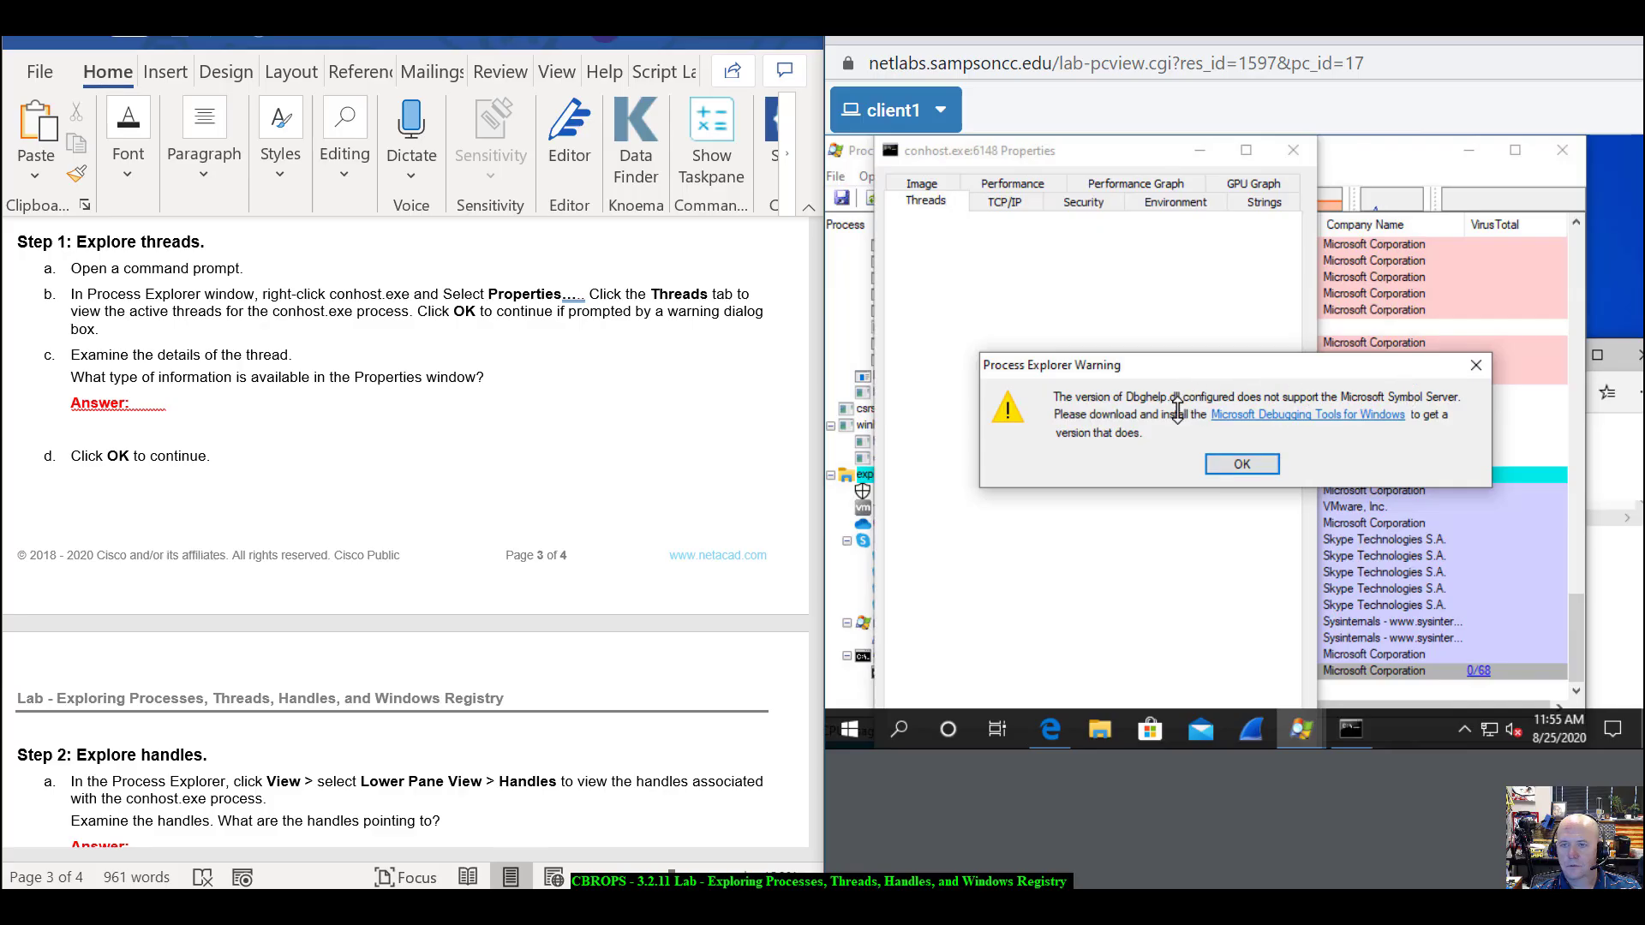
left_click(1243, 465)
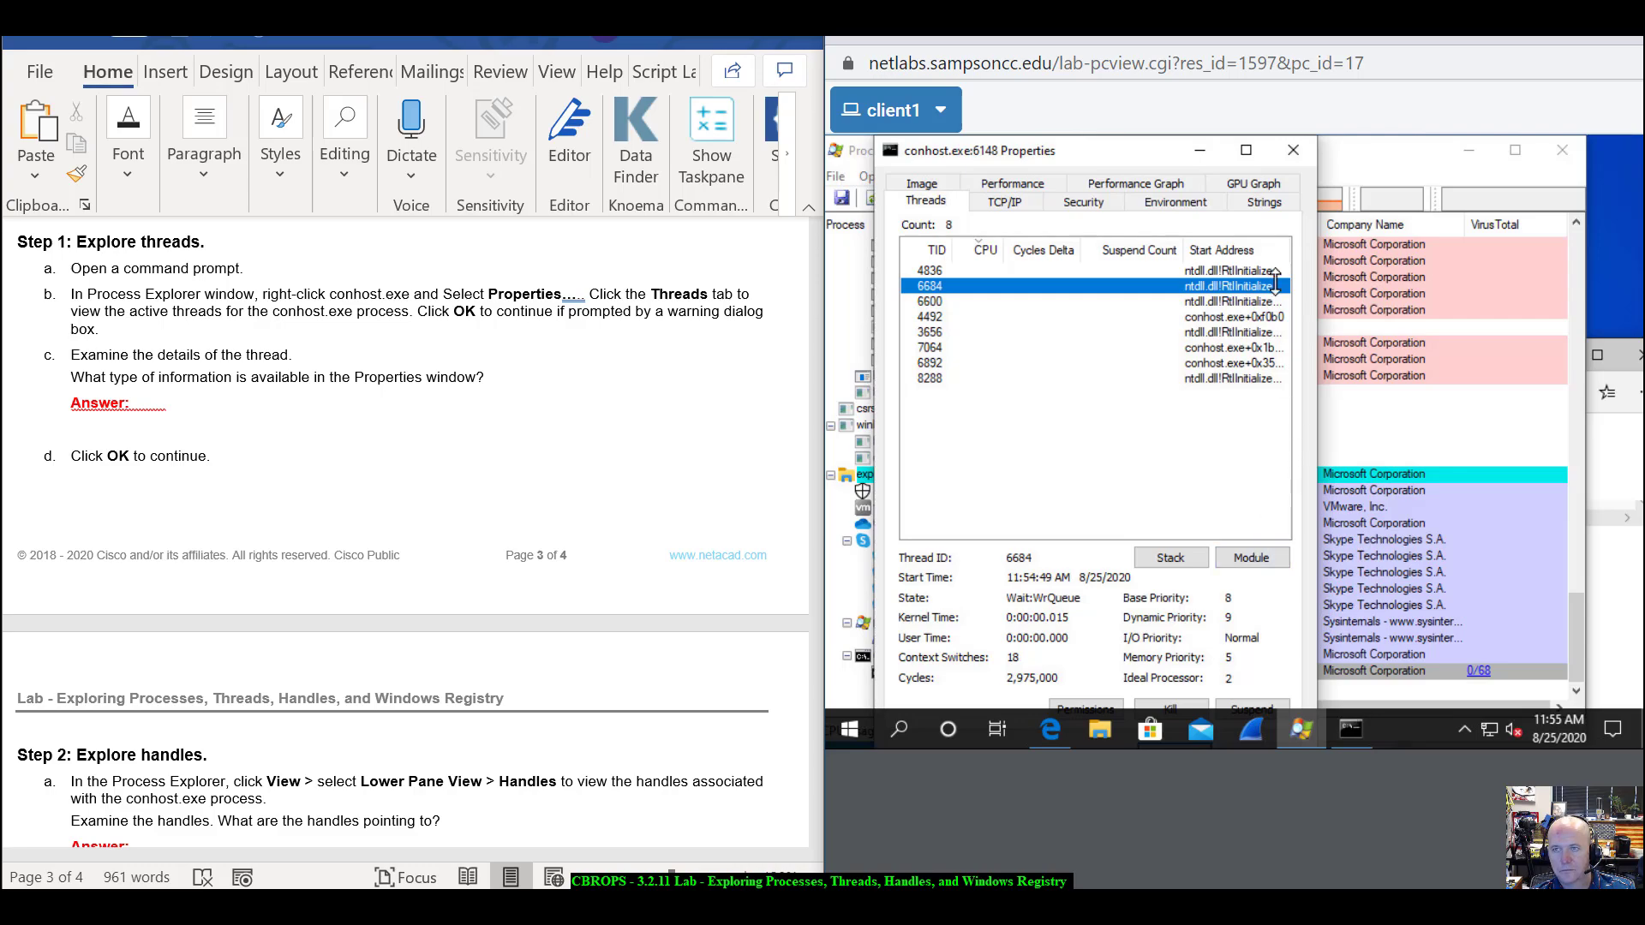
- Move the conhost.exe Properties window clear of the process names, and bring lab Step 2 on handles into view
left_click_drag(1159, 145, 1152, 156)
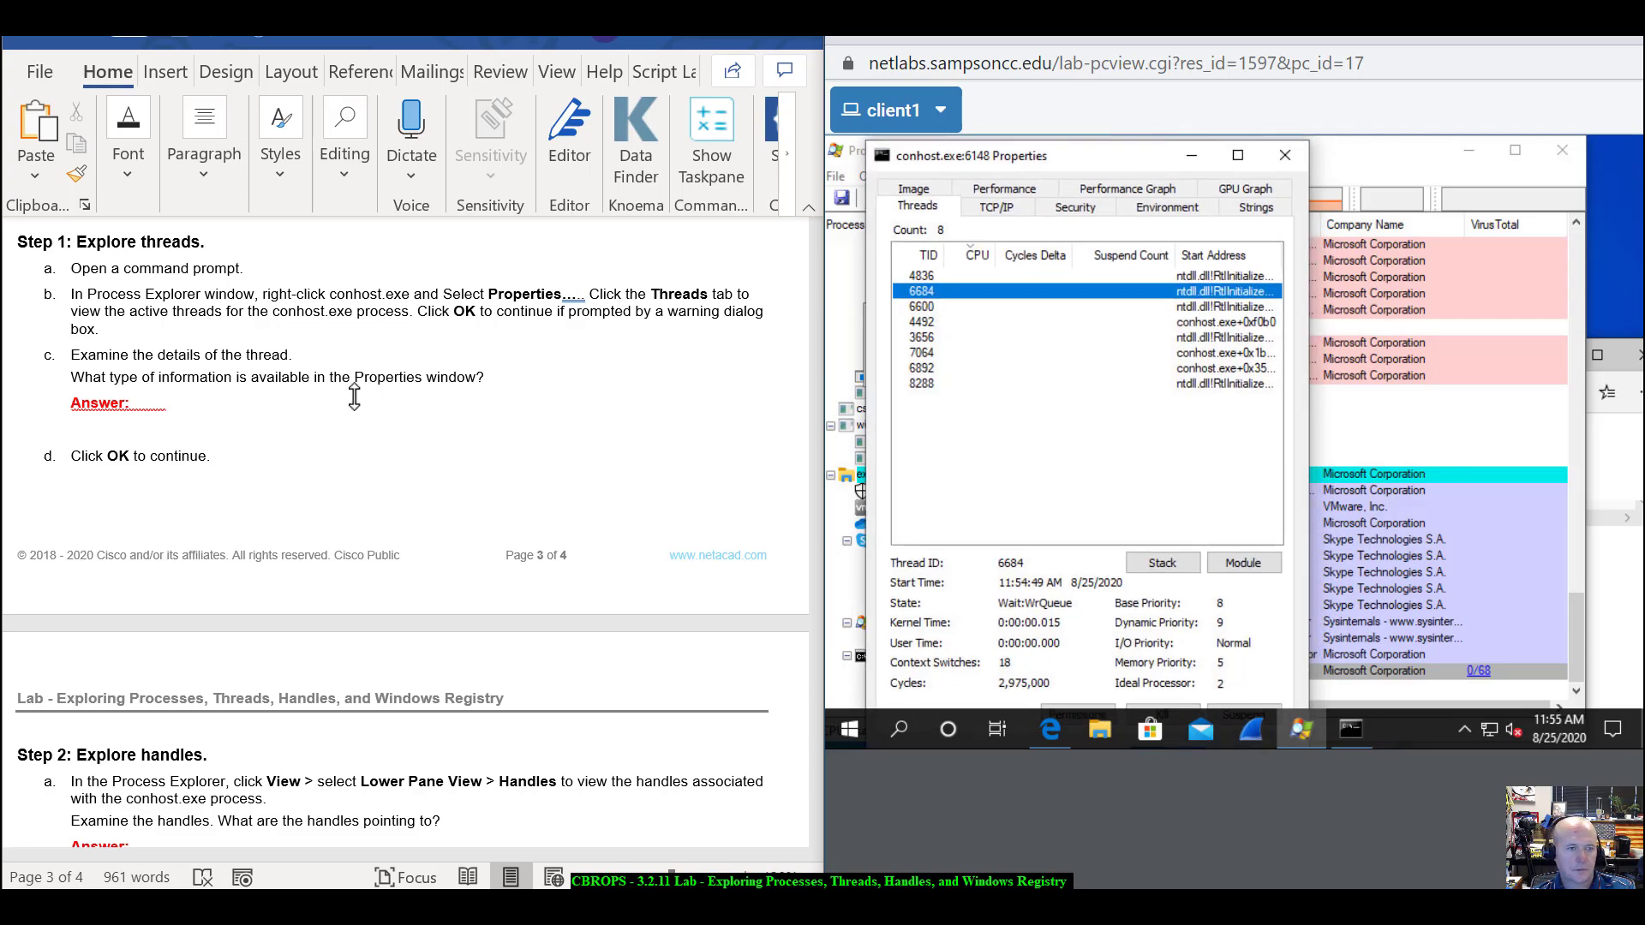
scroll(133, 467, "down", 2)
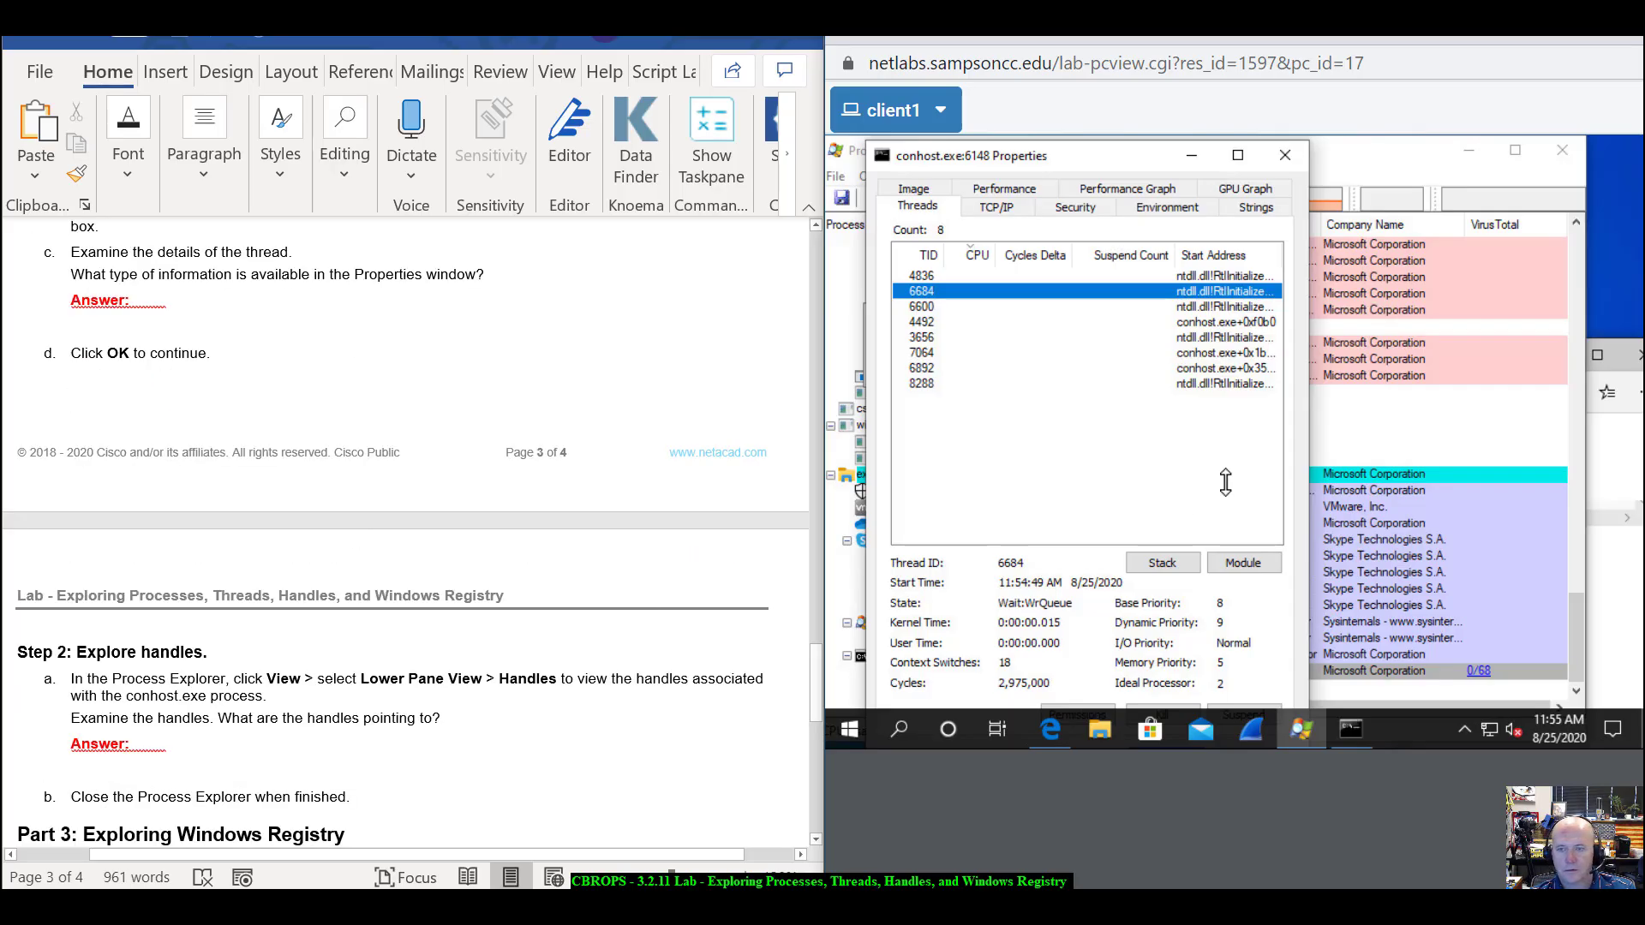
left_click_drag(1085, 147, 1081, 120)
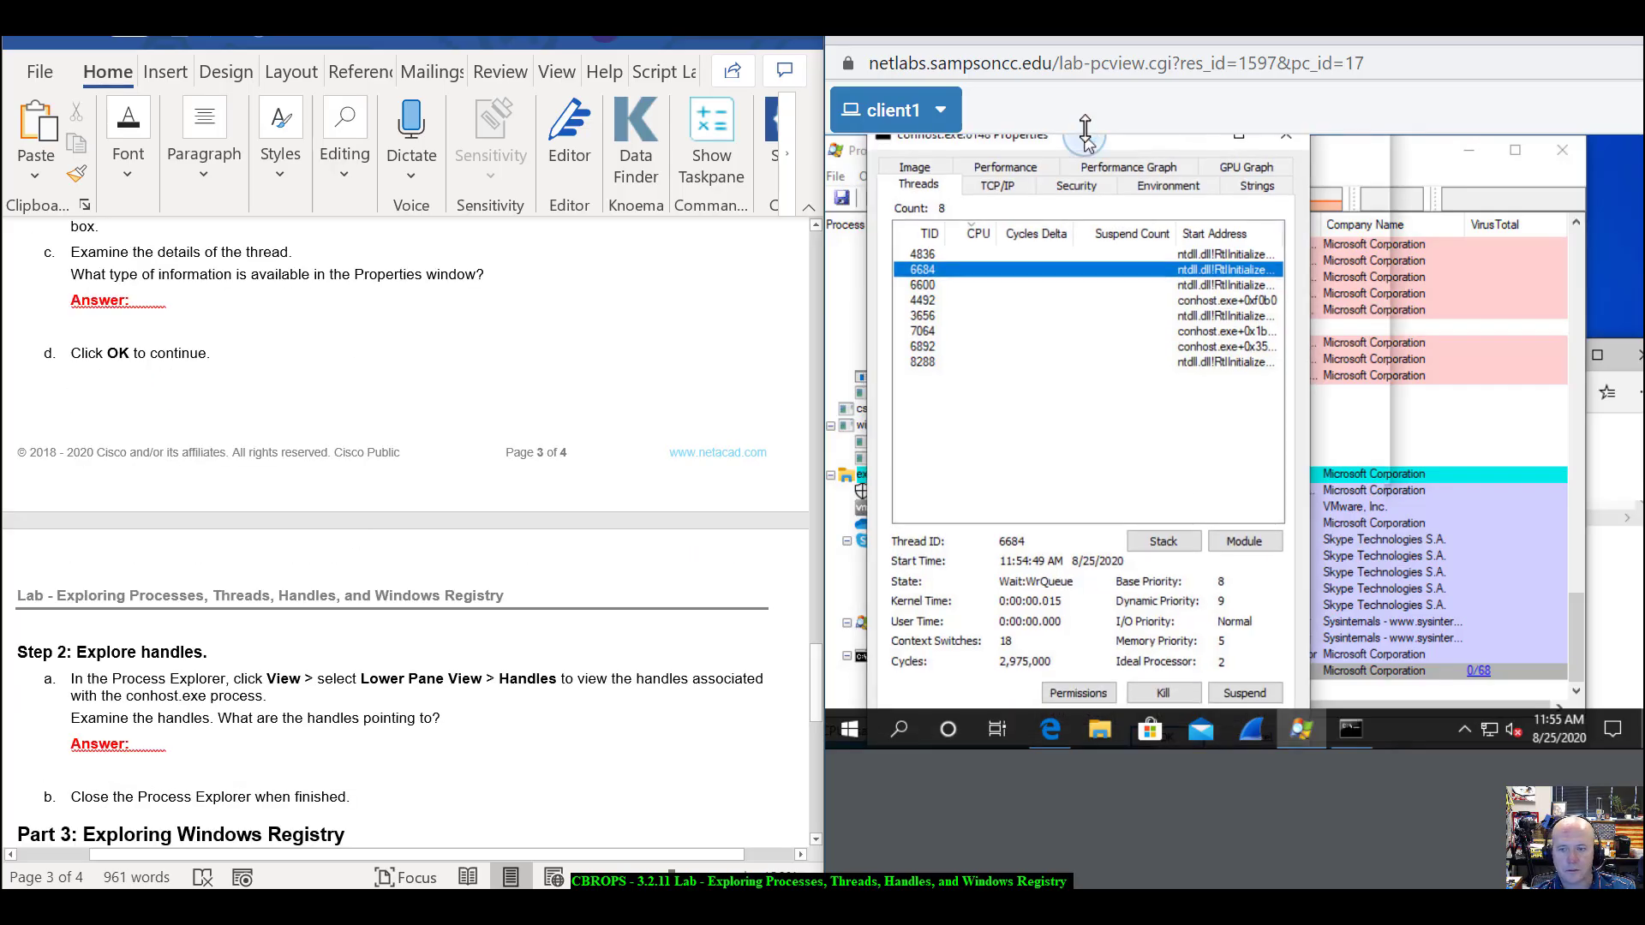
left_click_drag(1465, 150, 1277, 165)
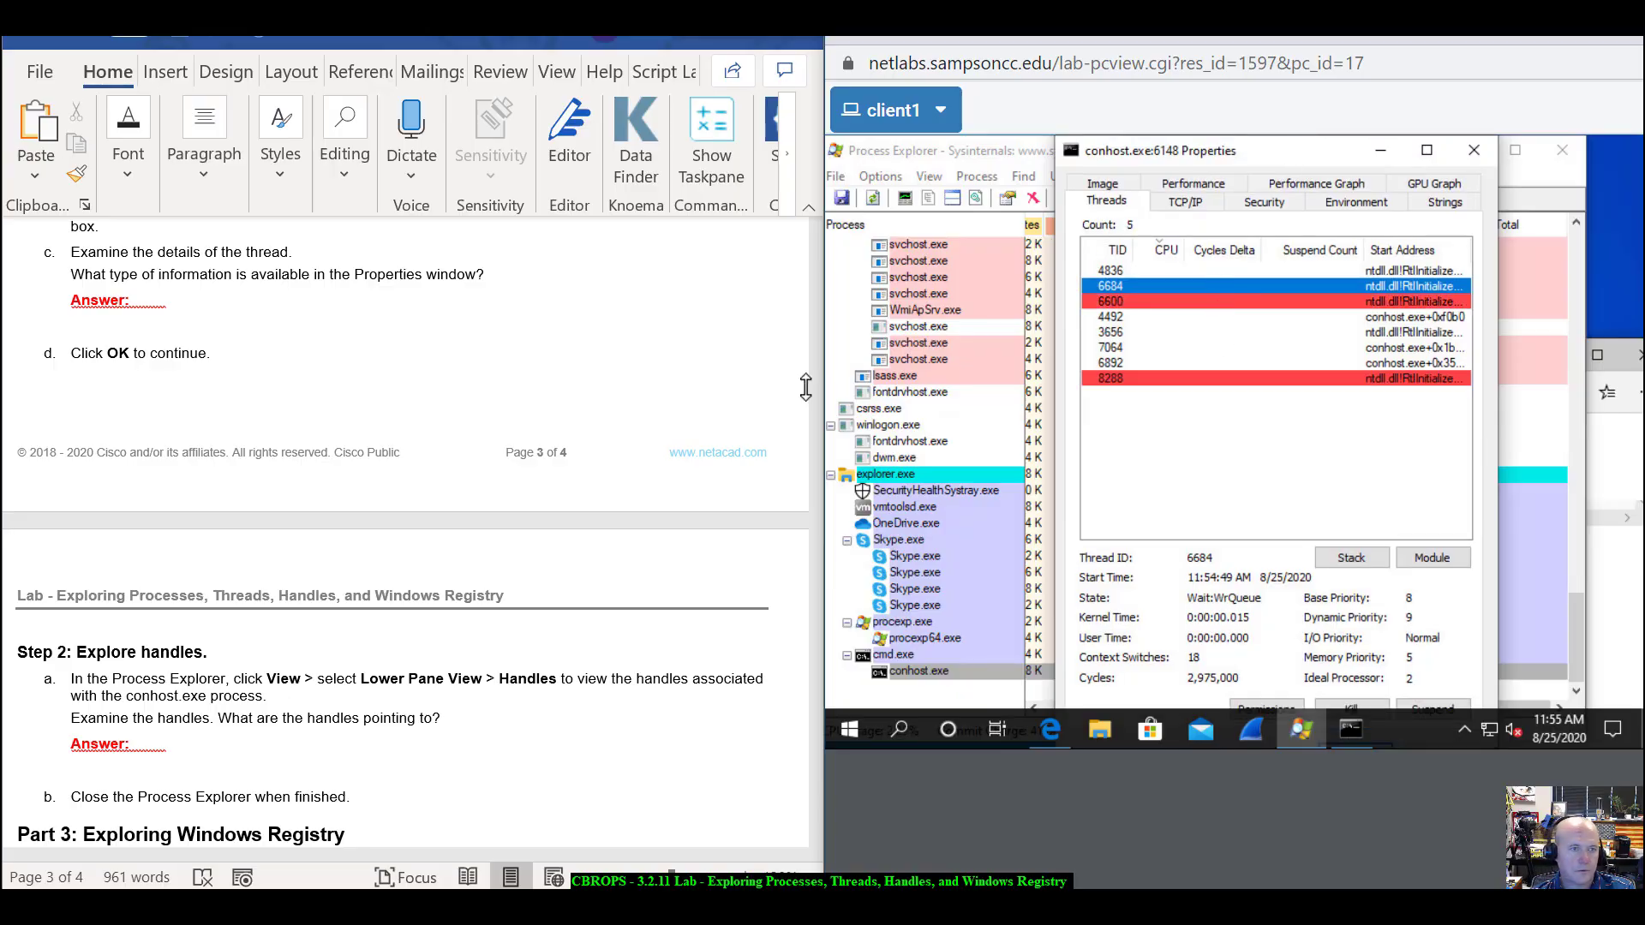
- Close the conhost.exe Properties window and bring the lab's Step 2 on handles and the start of Part 3 into view
scroll(88, 651, "down", 1)
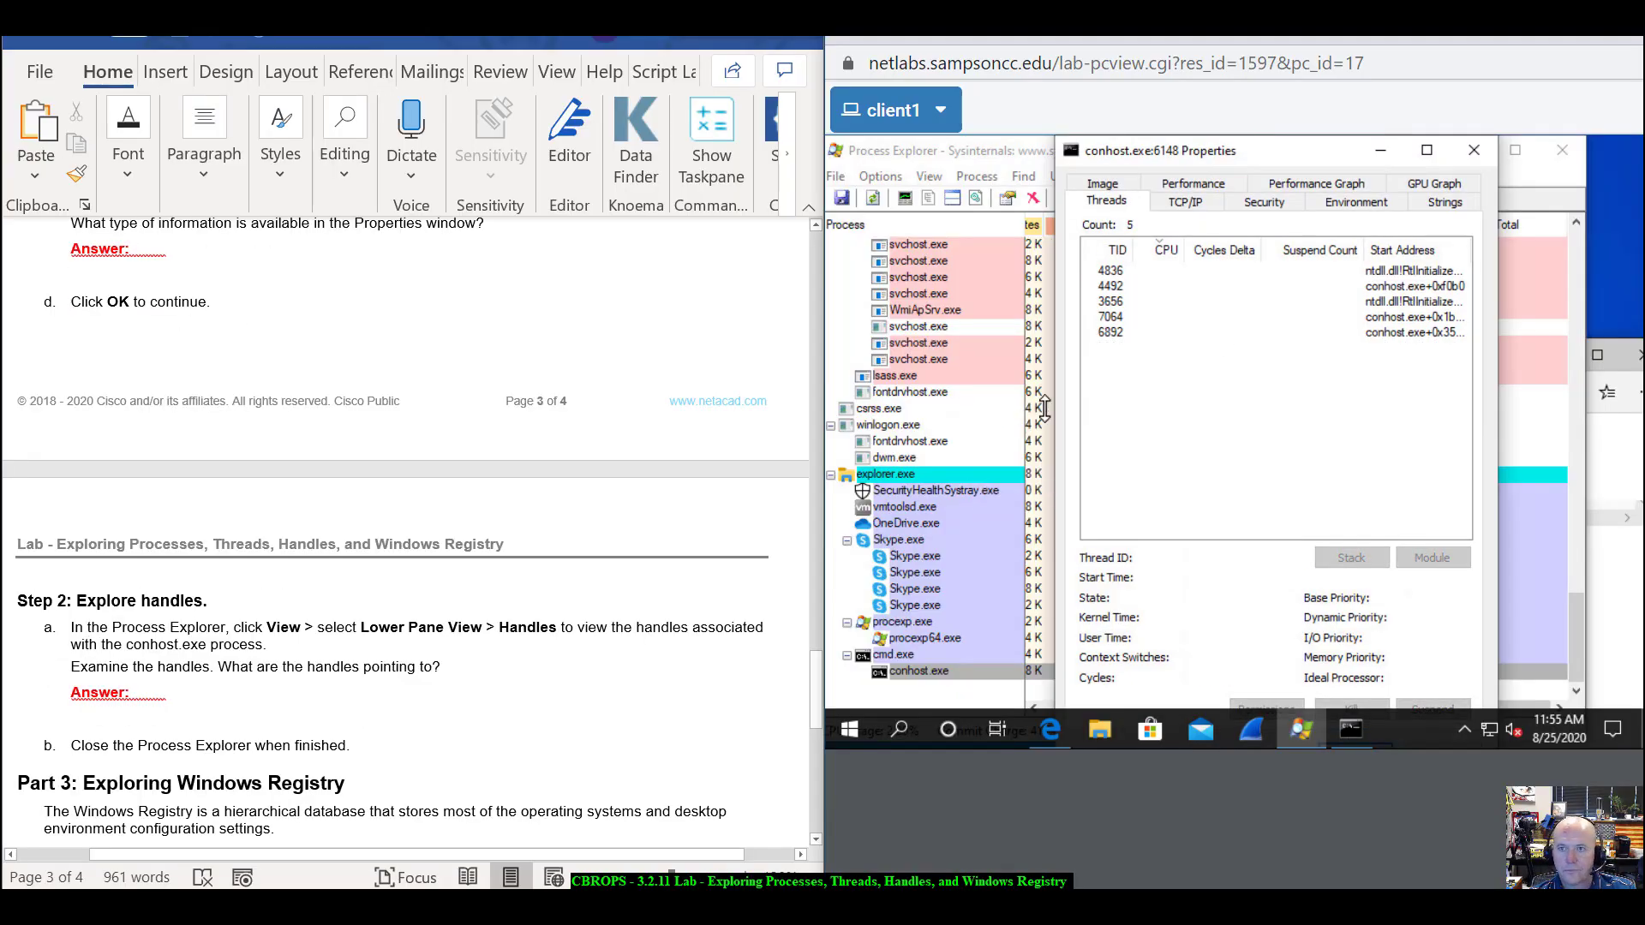
left_click(1474, 152)
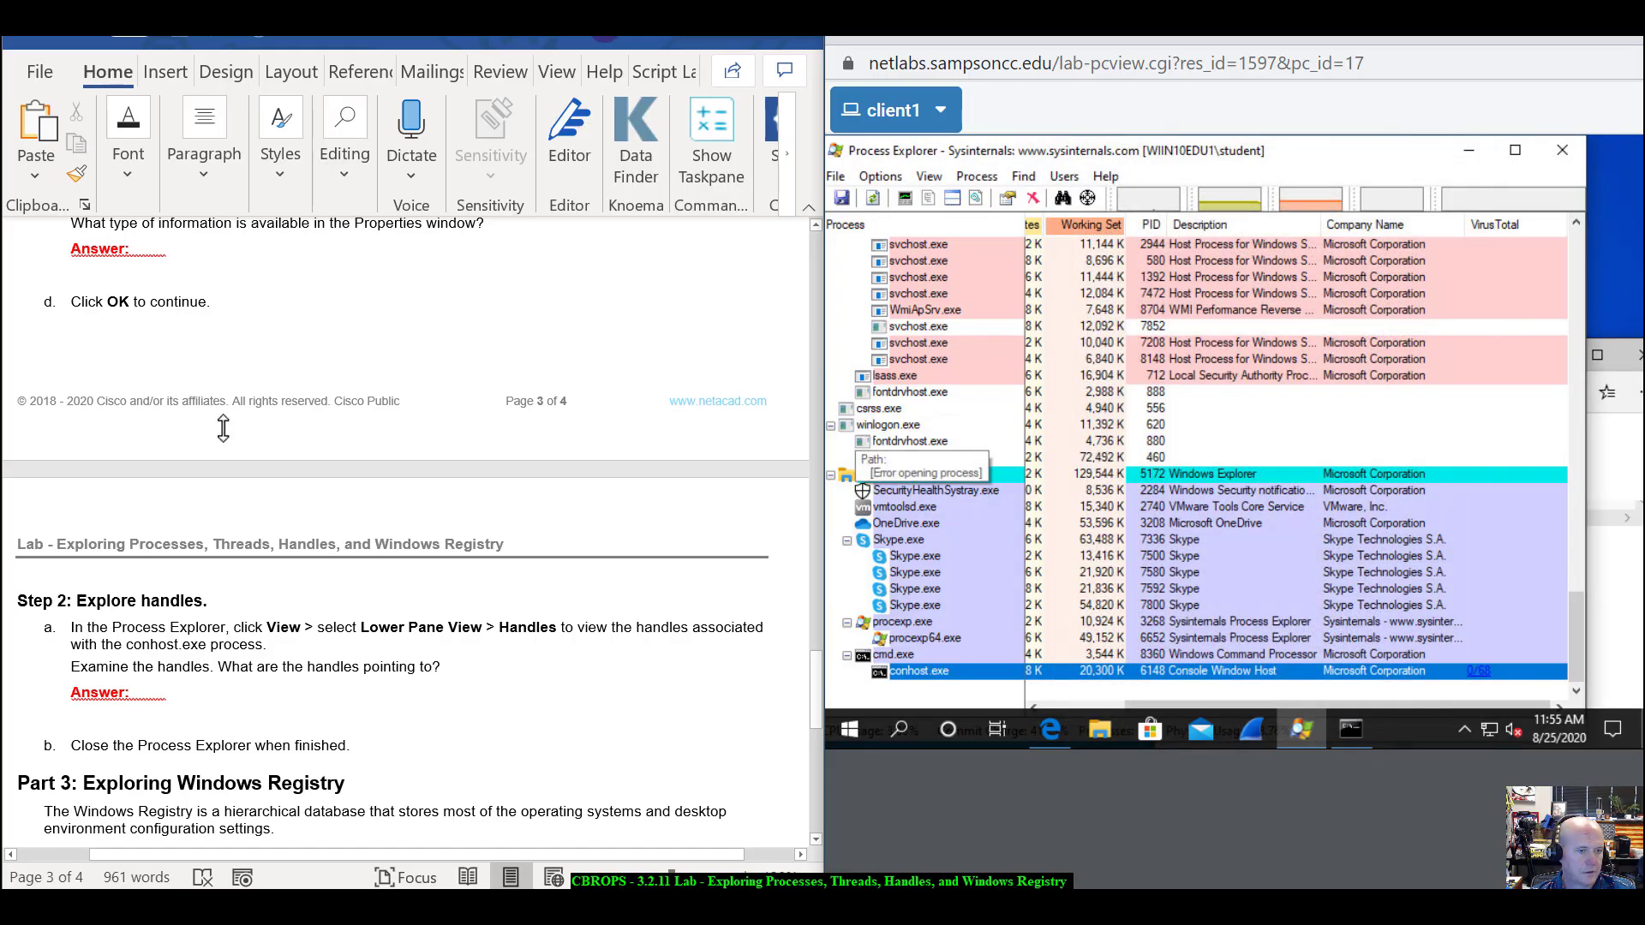
scroll(222, 428, "down", 4)
scroll(223, 429, "down", 1)
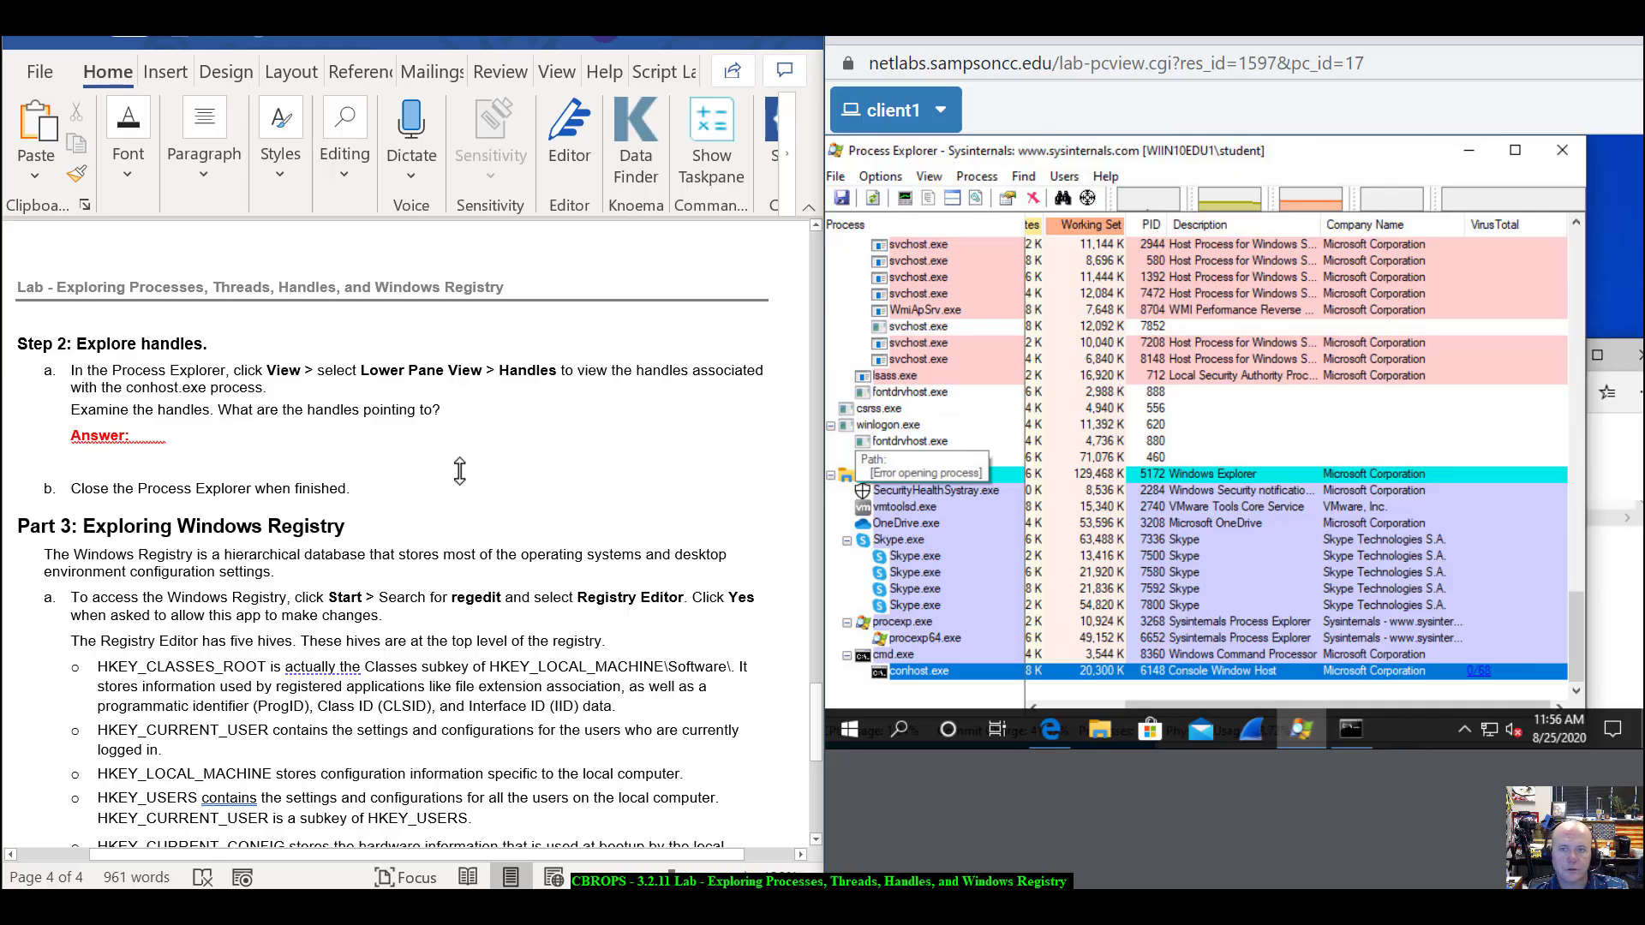
- Show the handles of the conhost.exe process in the lower pane and shift the Process Explorer window so the Type column is fully readable
left_click(930, 176)
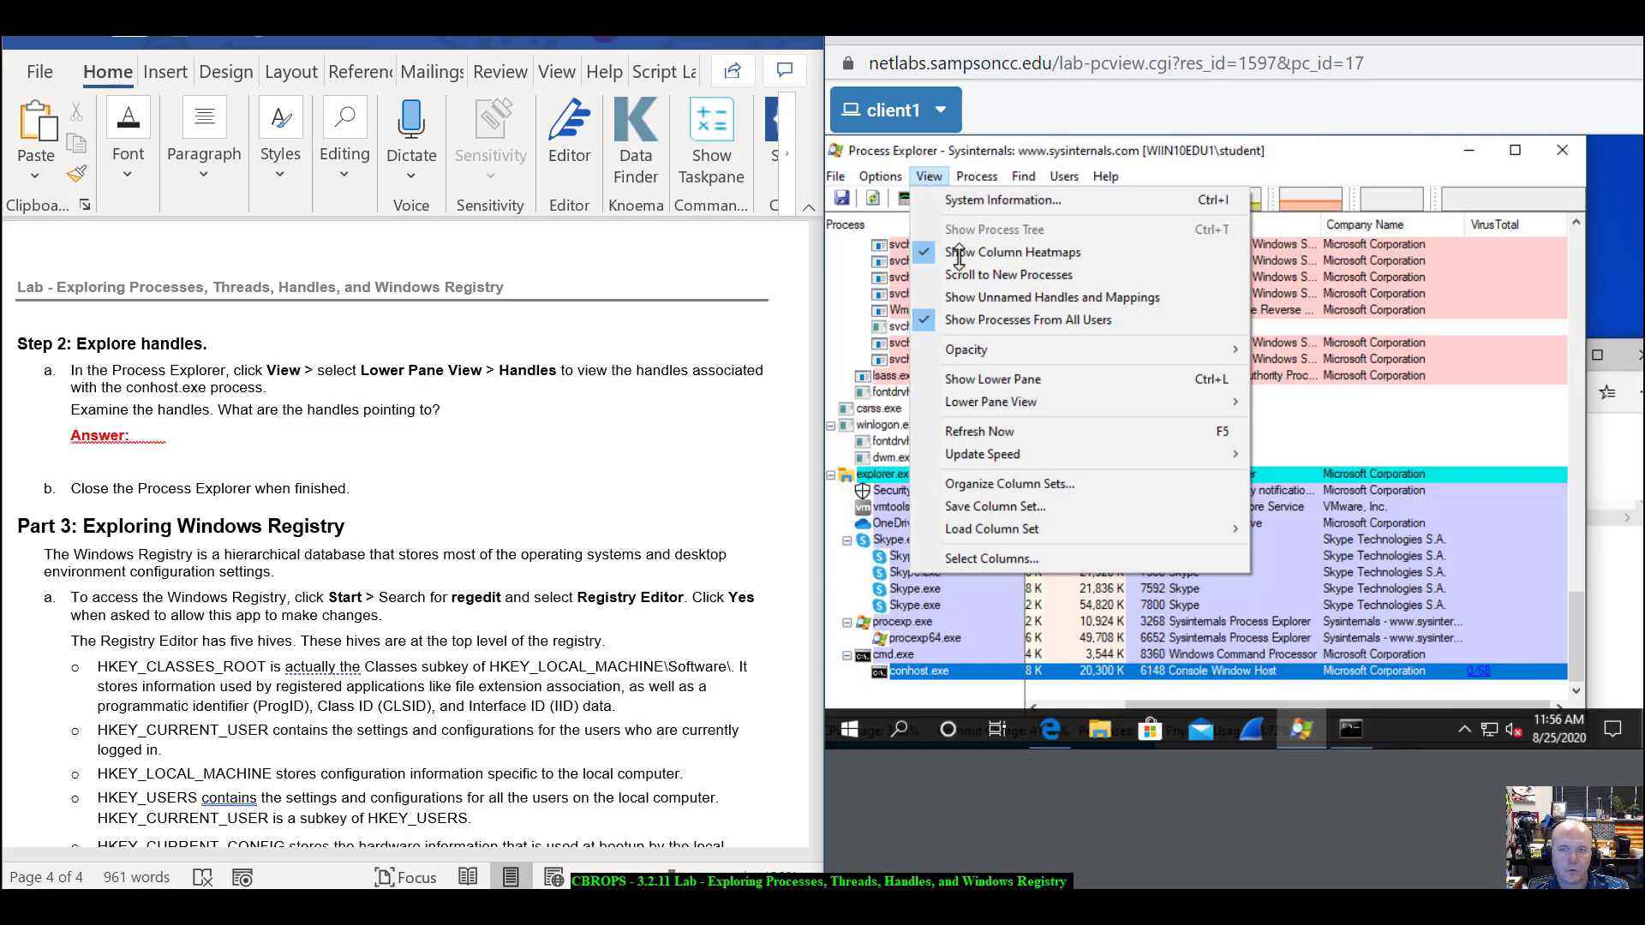
mouse_move(1008, 406)
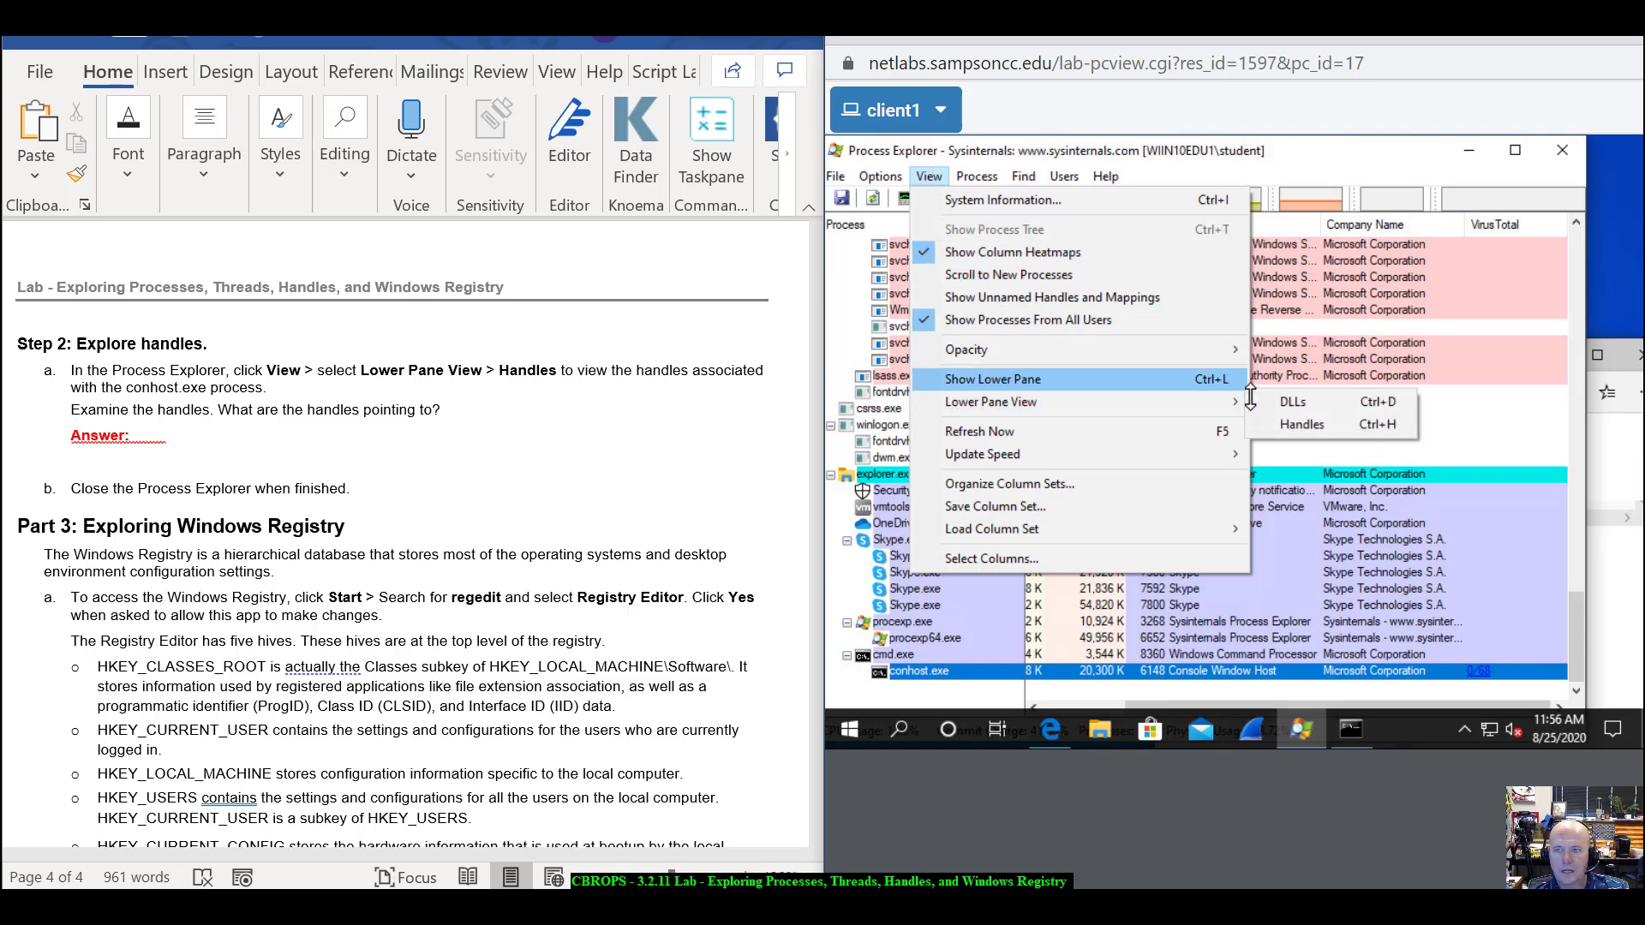
left_click(1285, 424)
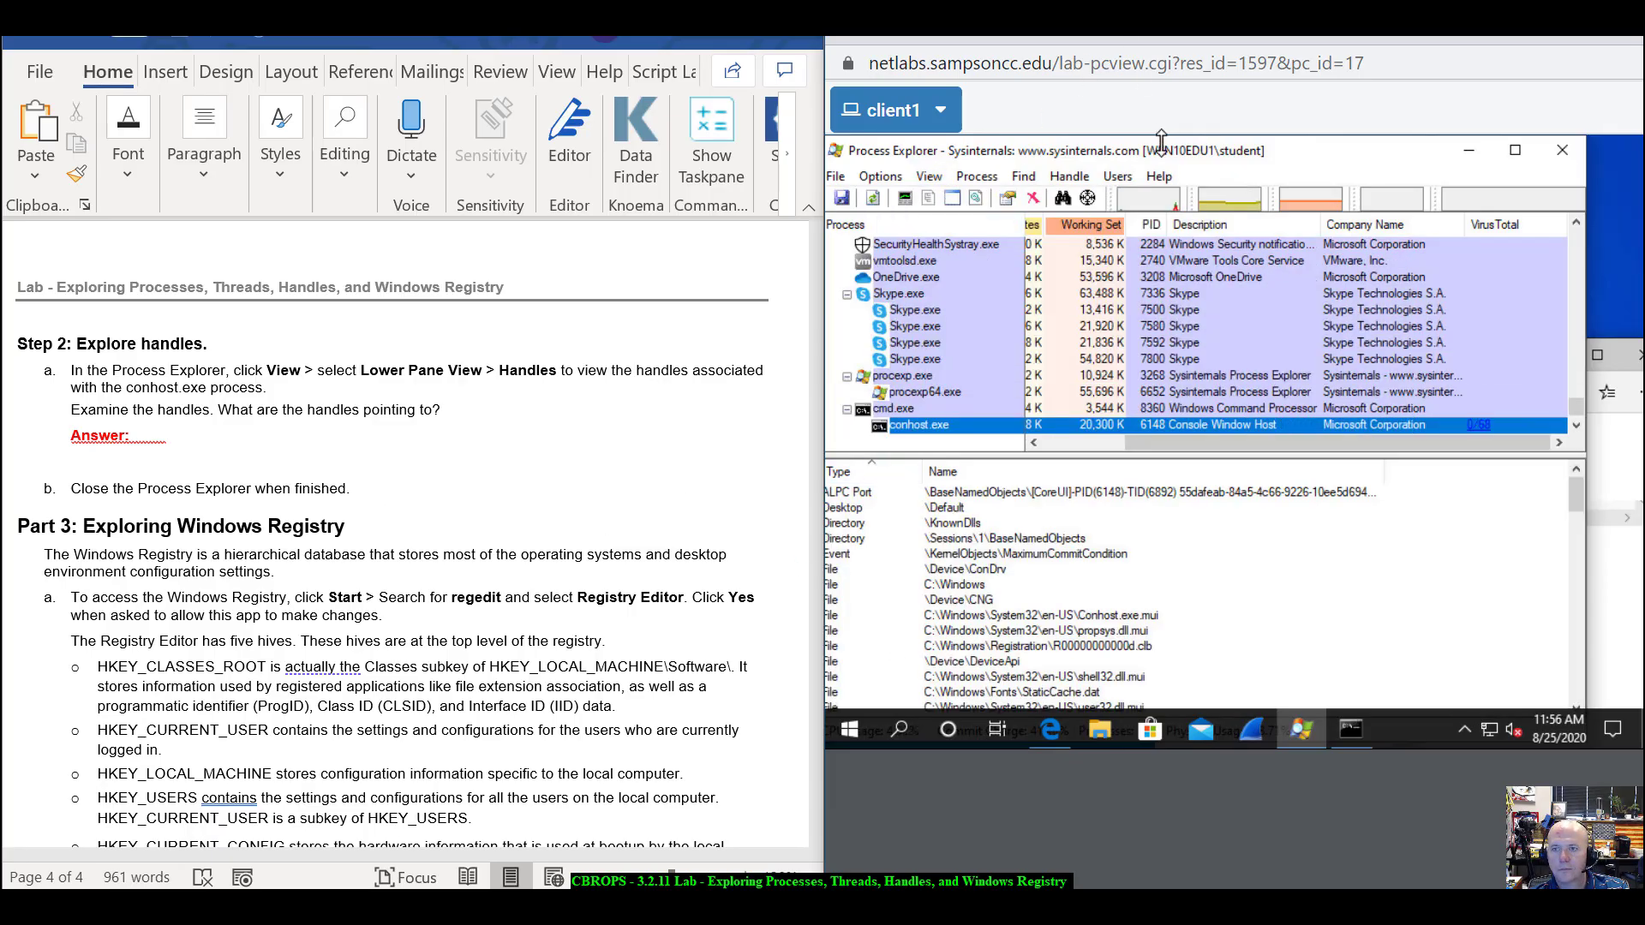
left_click_drag(1189, 156, 1231, 164)
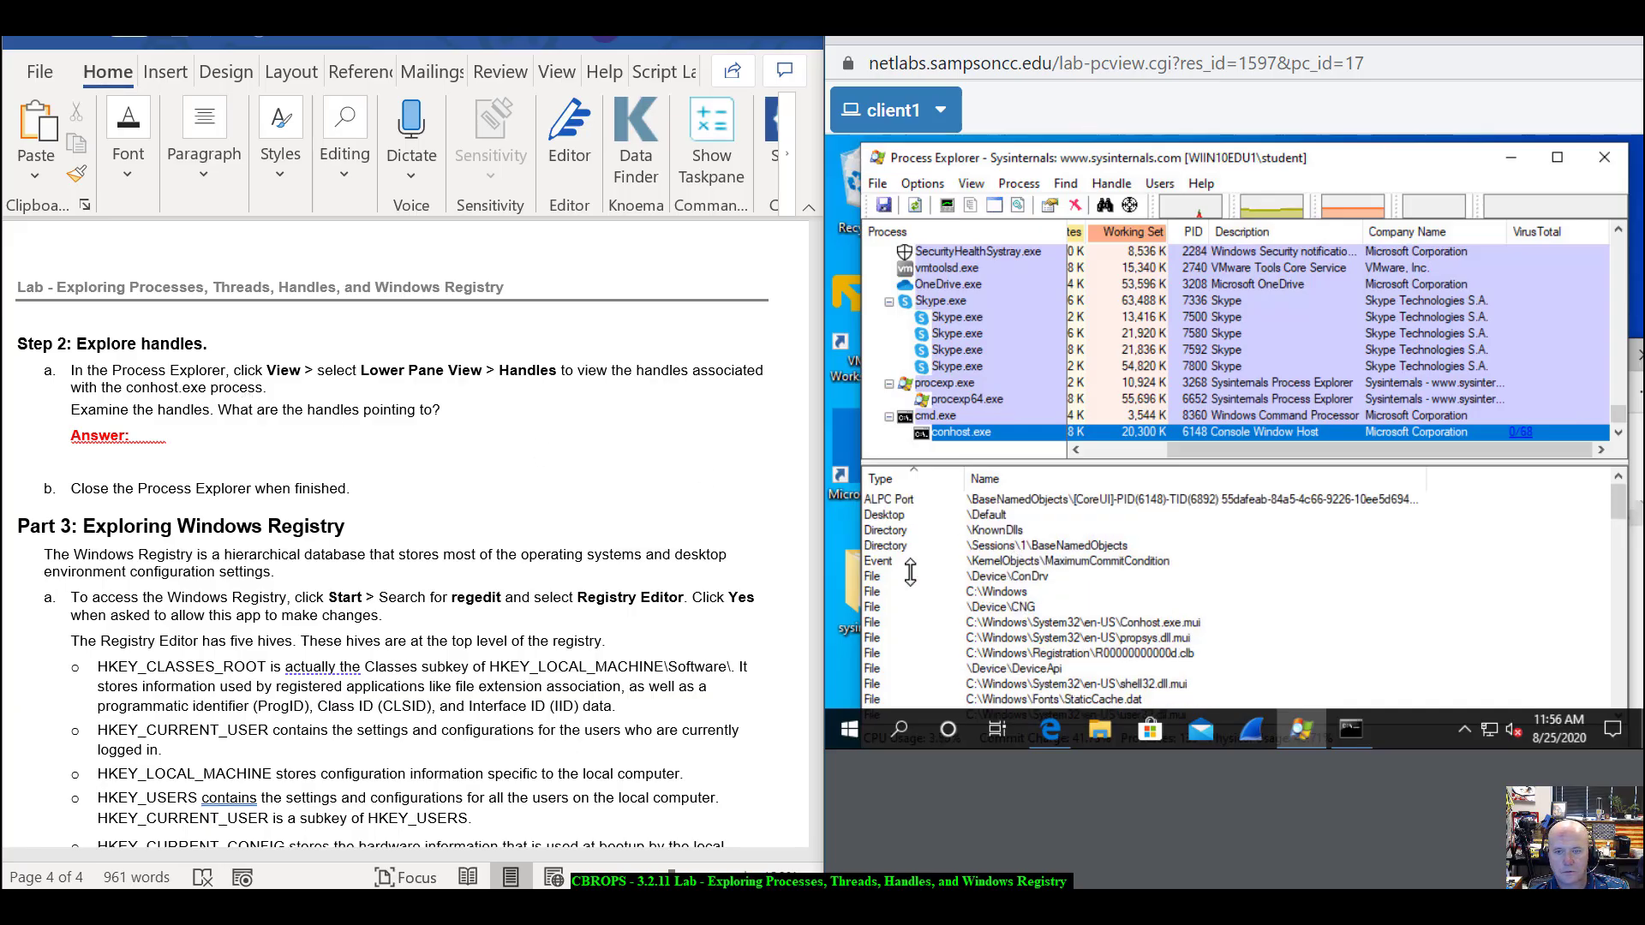
- Examine the types and names of the conhost.exe handles through the whole list to see what they point to, and return to its beginning
scroll(981, 606, "down", 2)
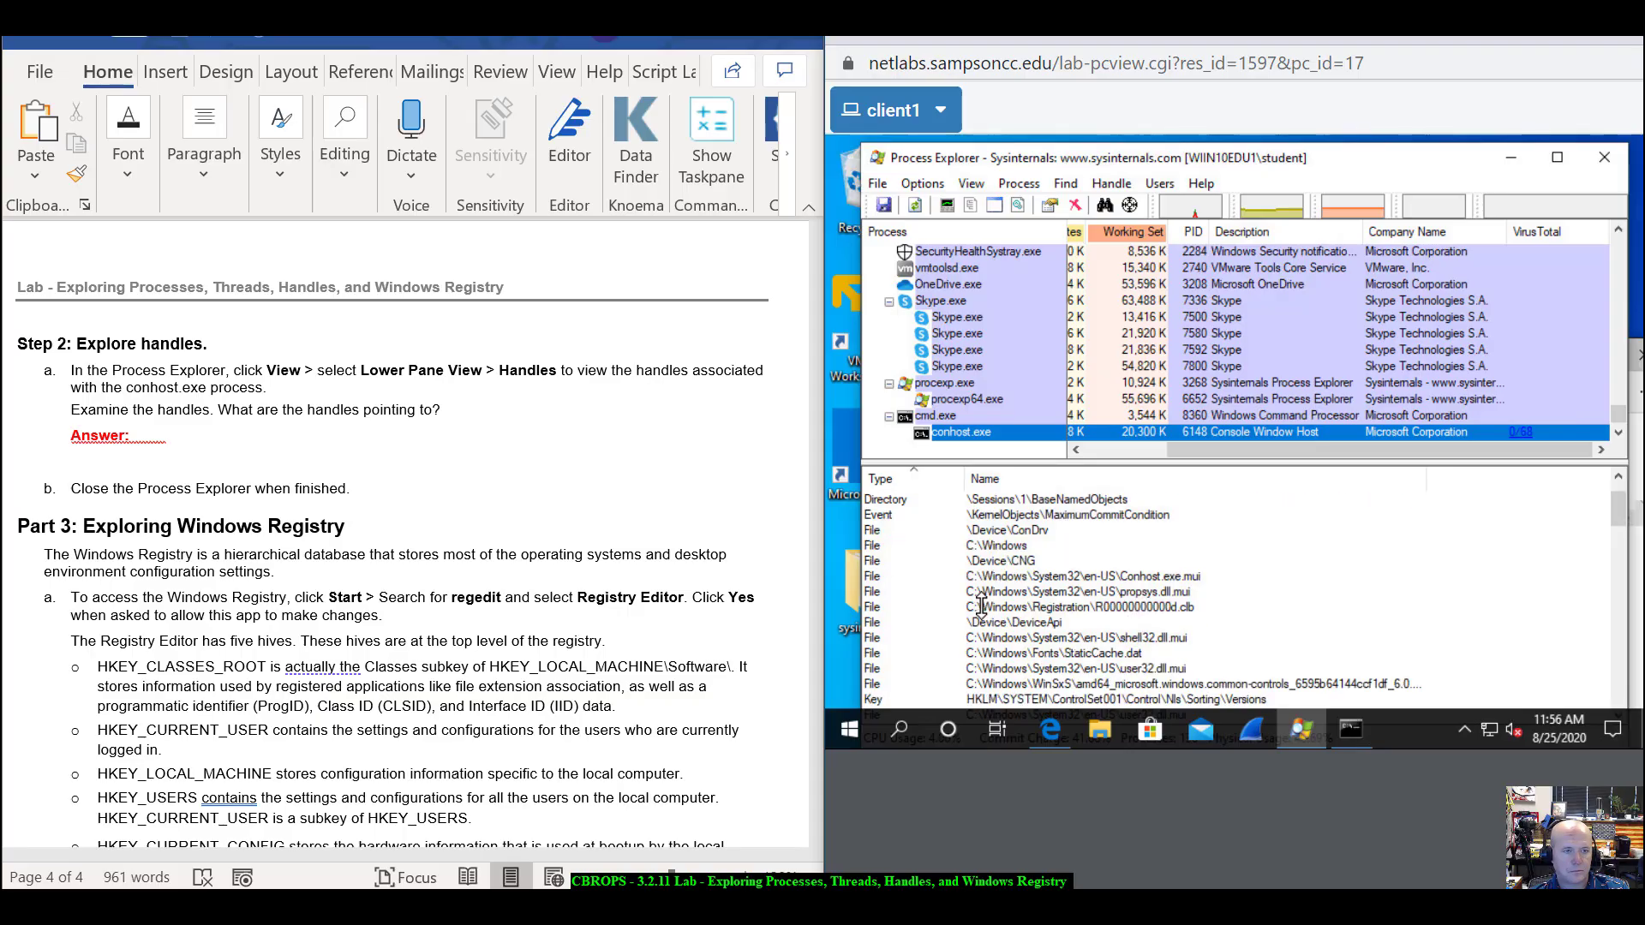
scroll(981, 606, "down", 10)
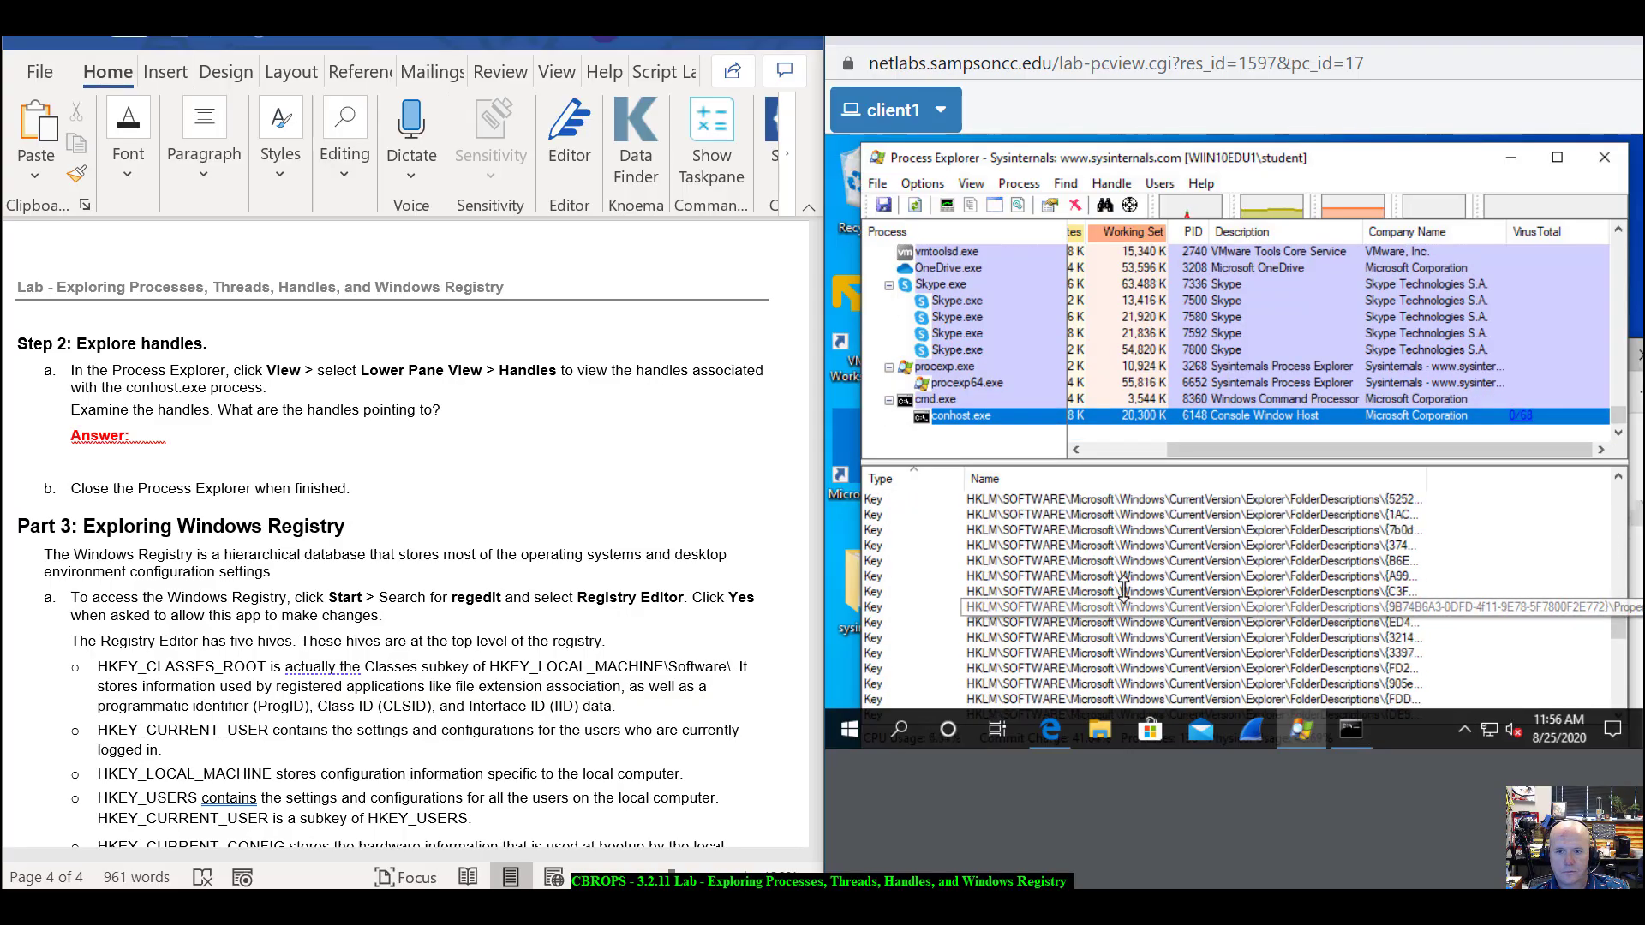
scroll(1125, 588, "down", 5)
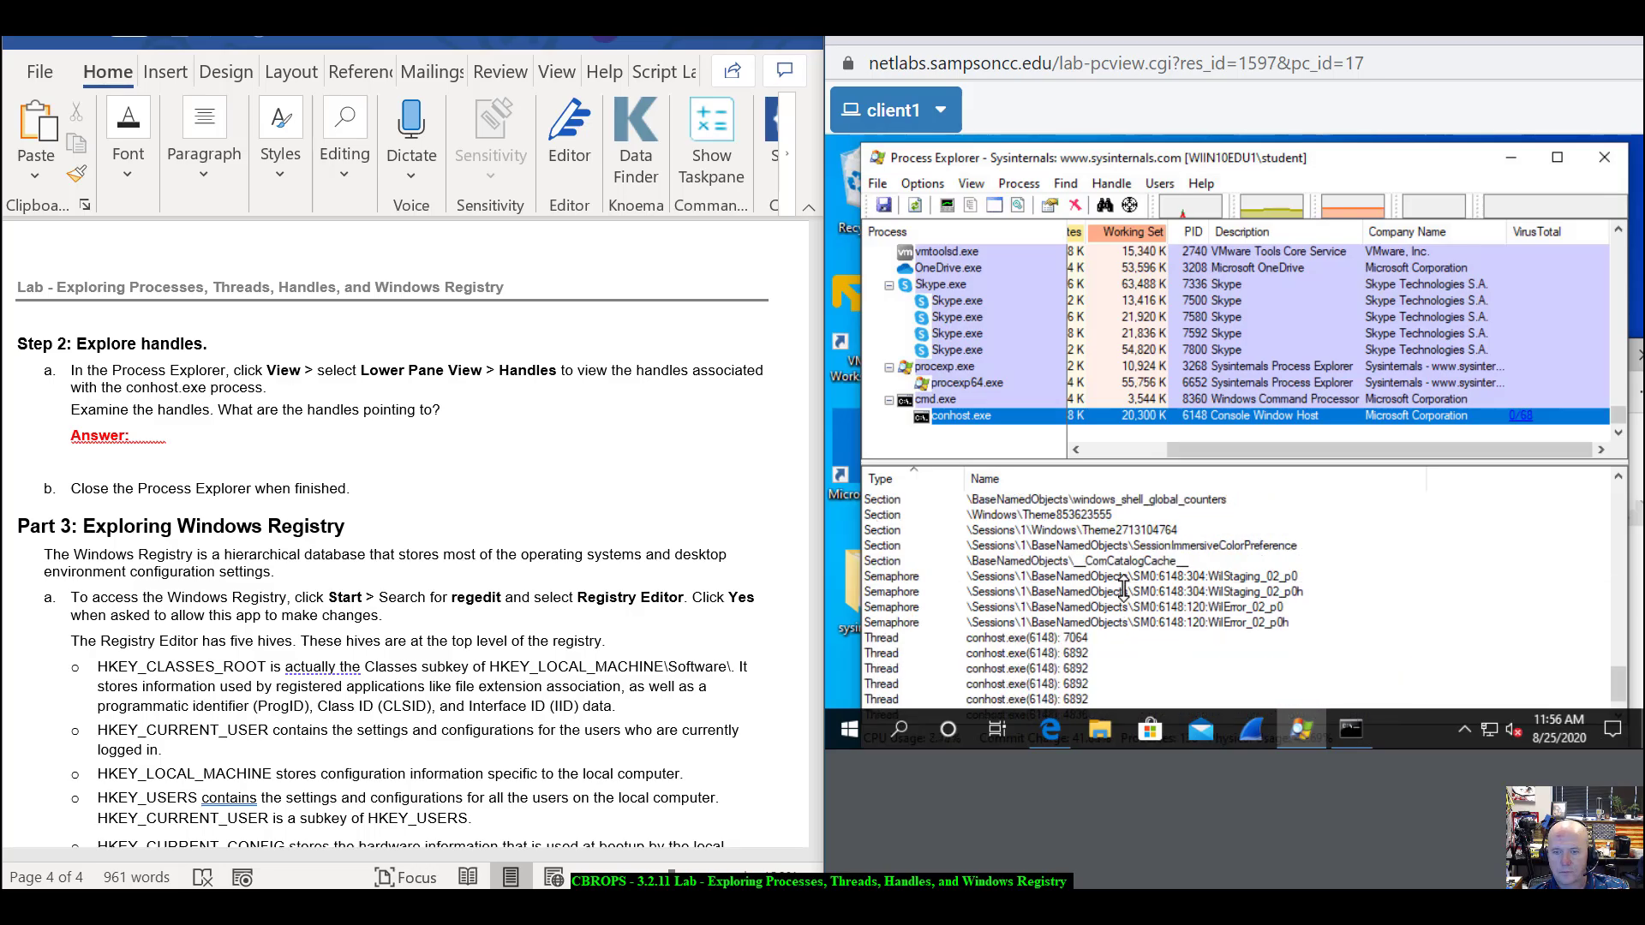
scroll(1125, 588, "up", 5)
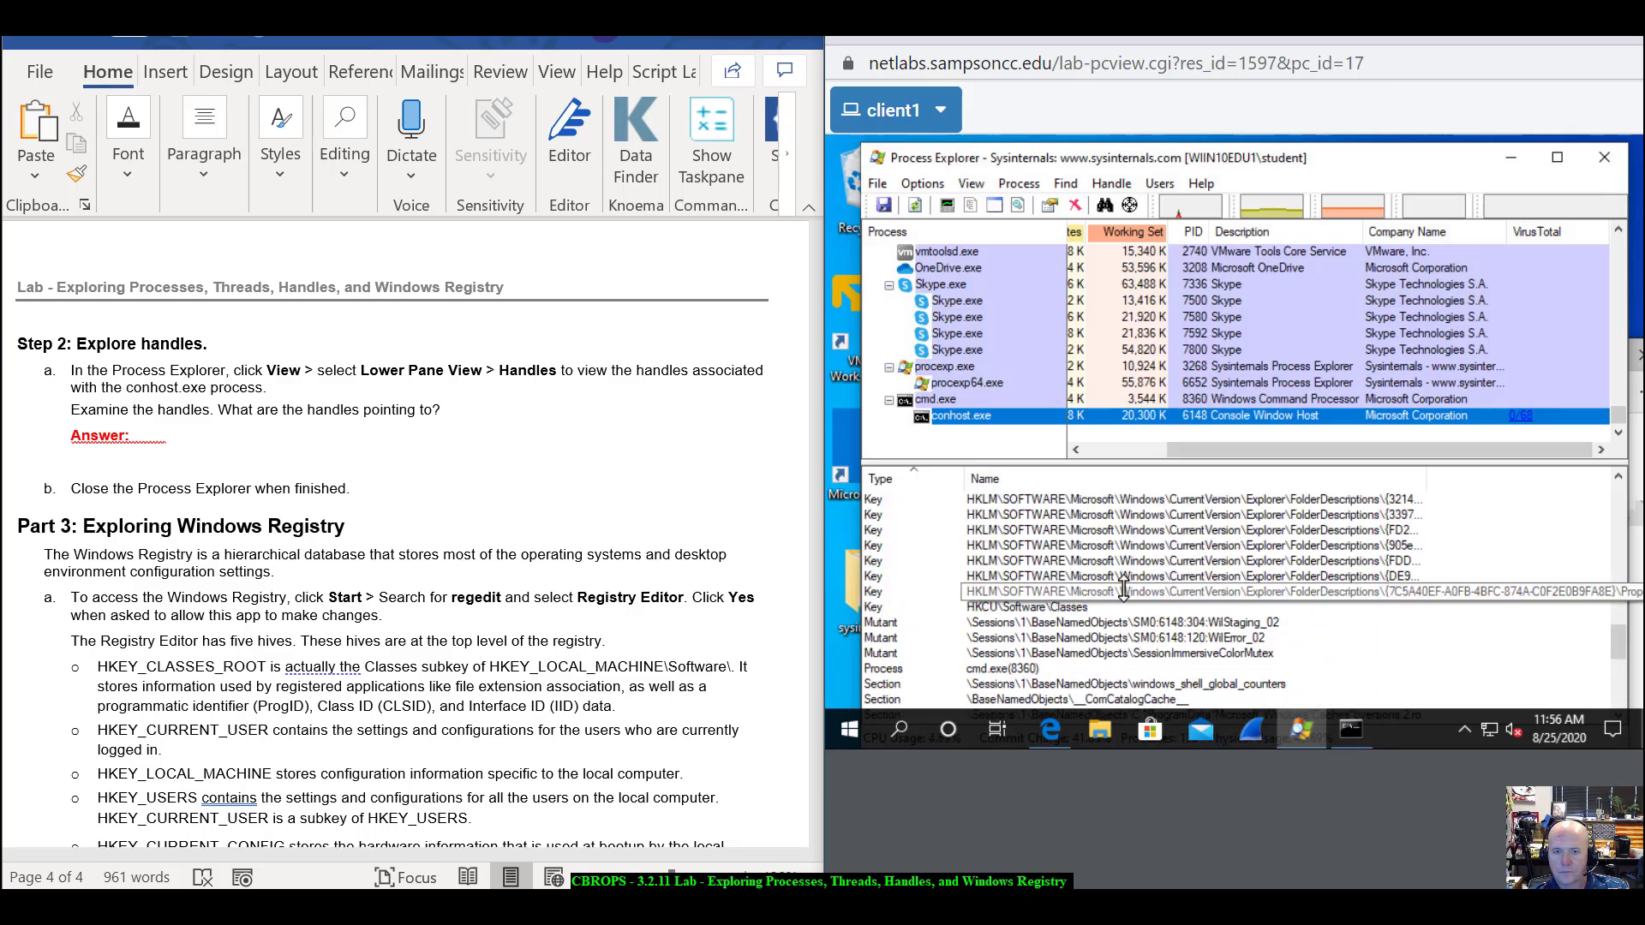
scroll(1123, 590, "up", 10)
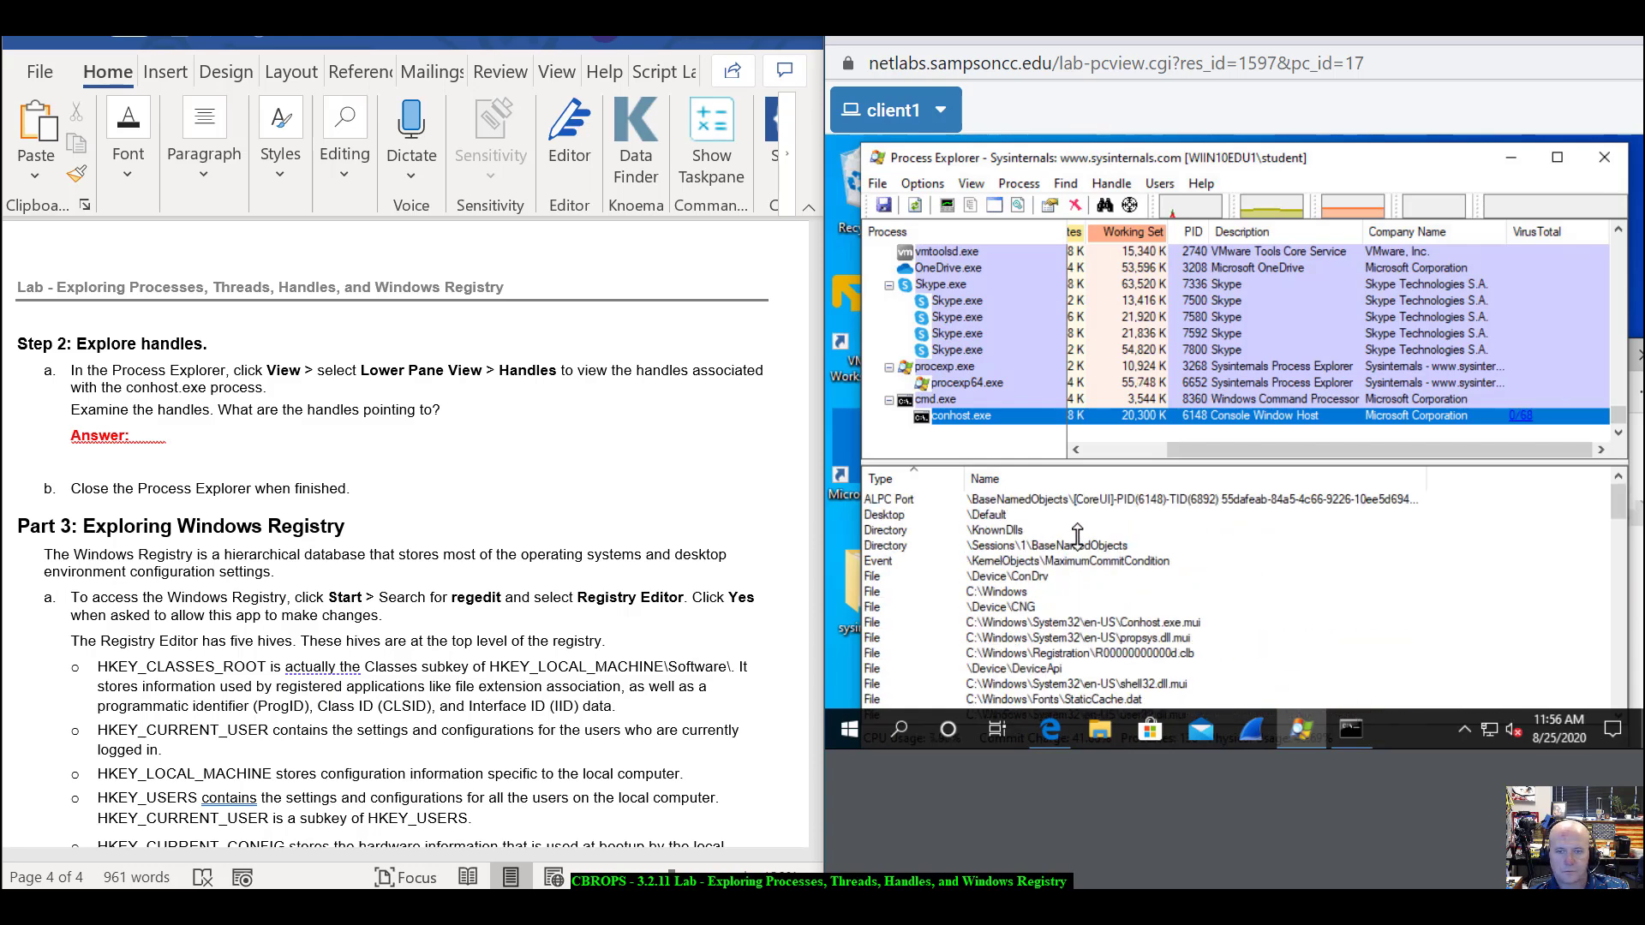
scroll(1016, 567, "down", 3)
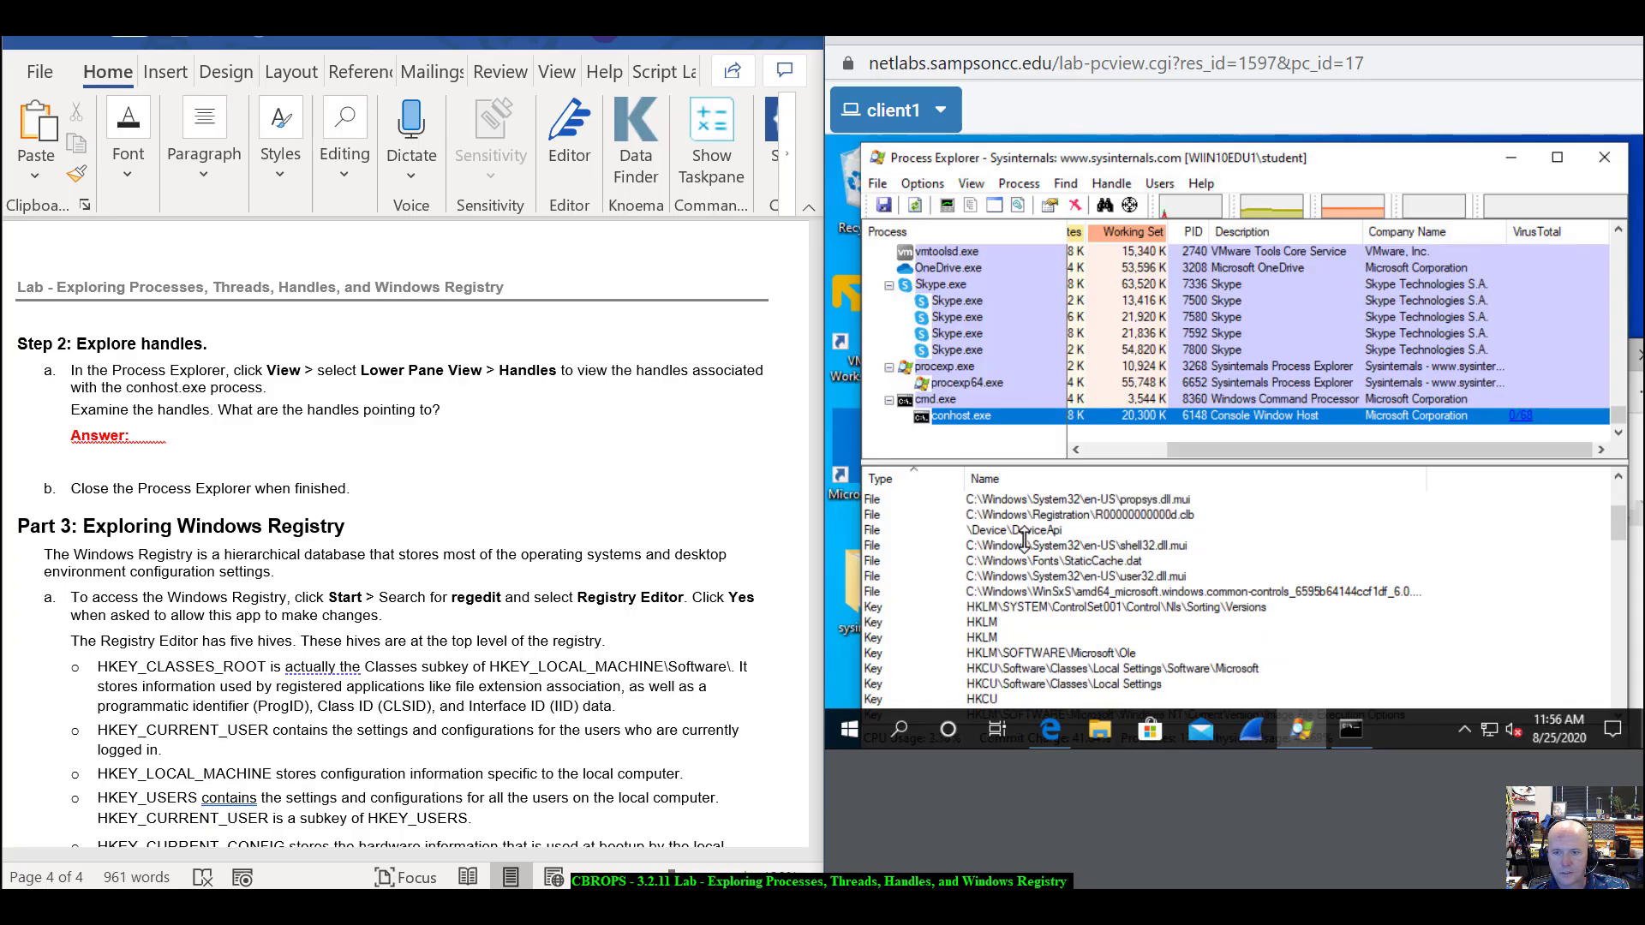
scroll(1041, 581, "down", 3)
scroll(1043, 583, "down", 5)
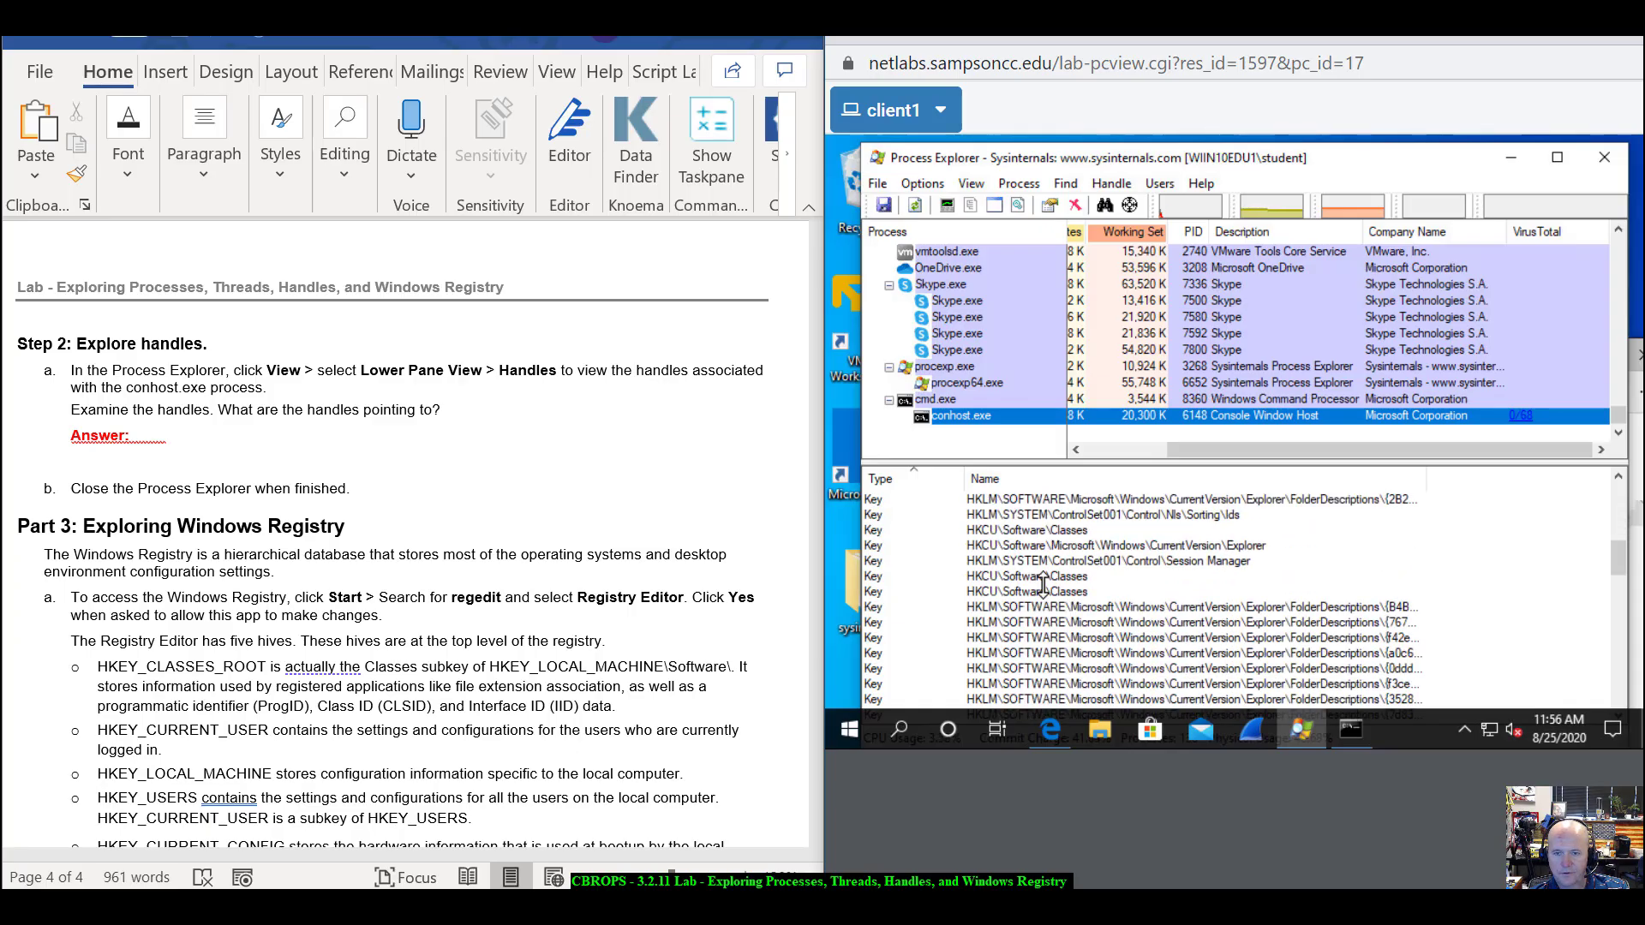
scroll(1043, 582, "down", 3)
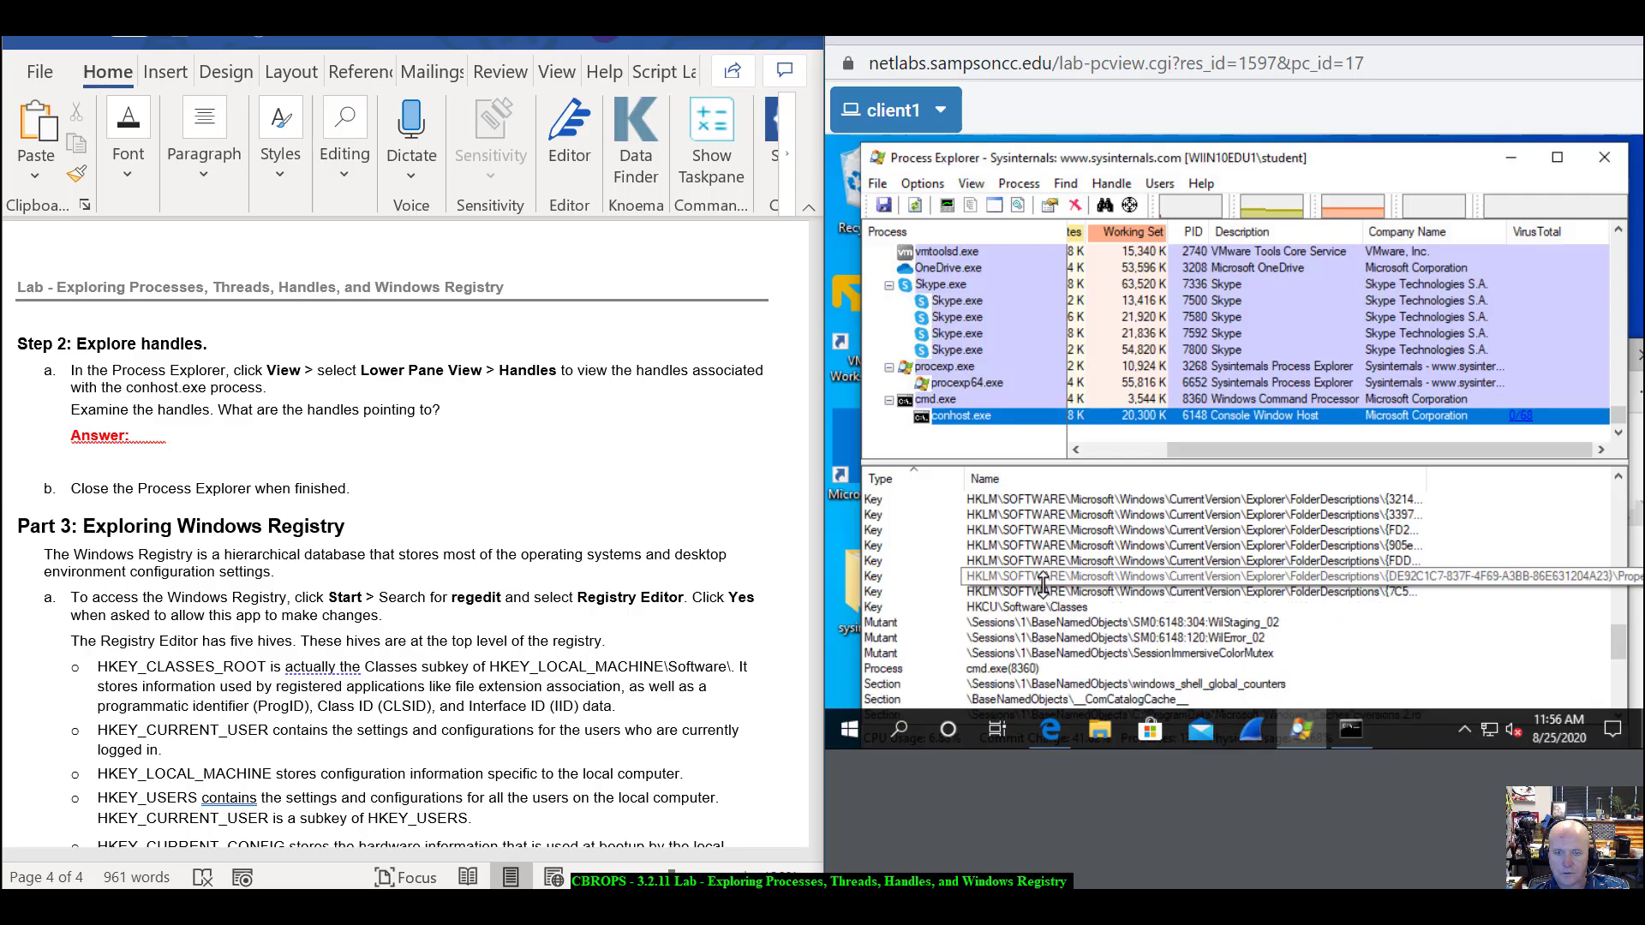
scroll(1043, 582, "down", 3)
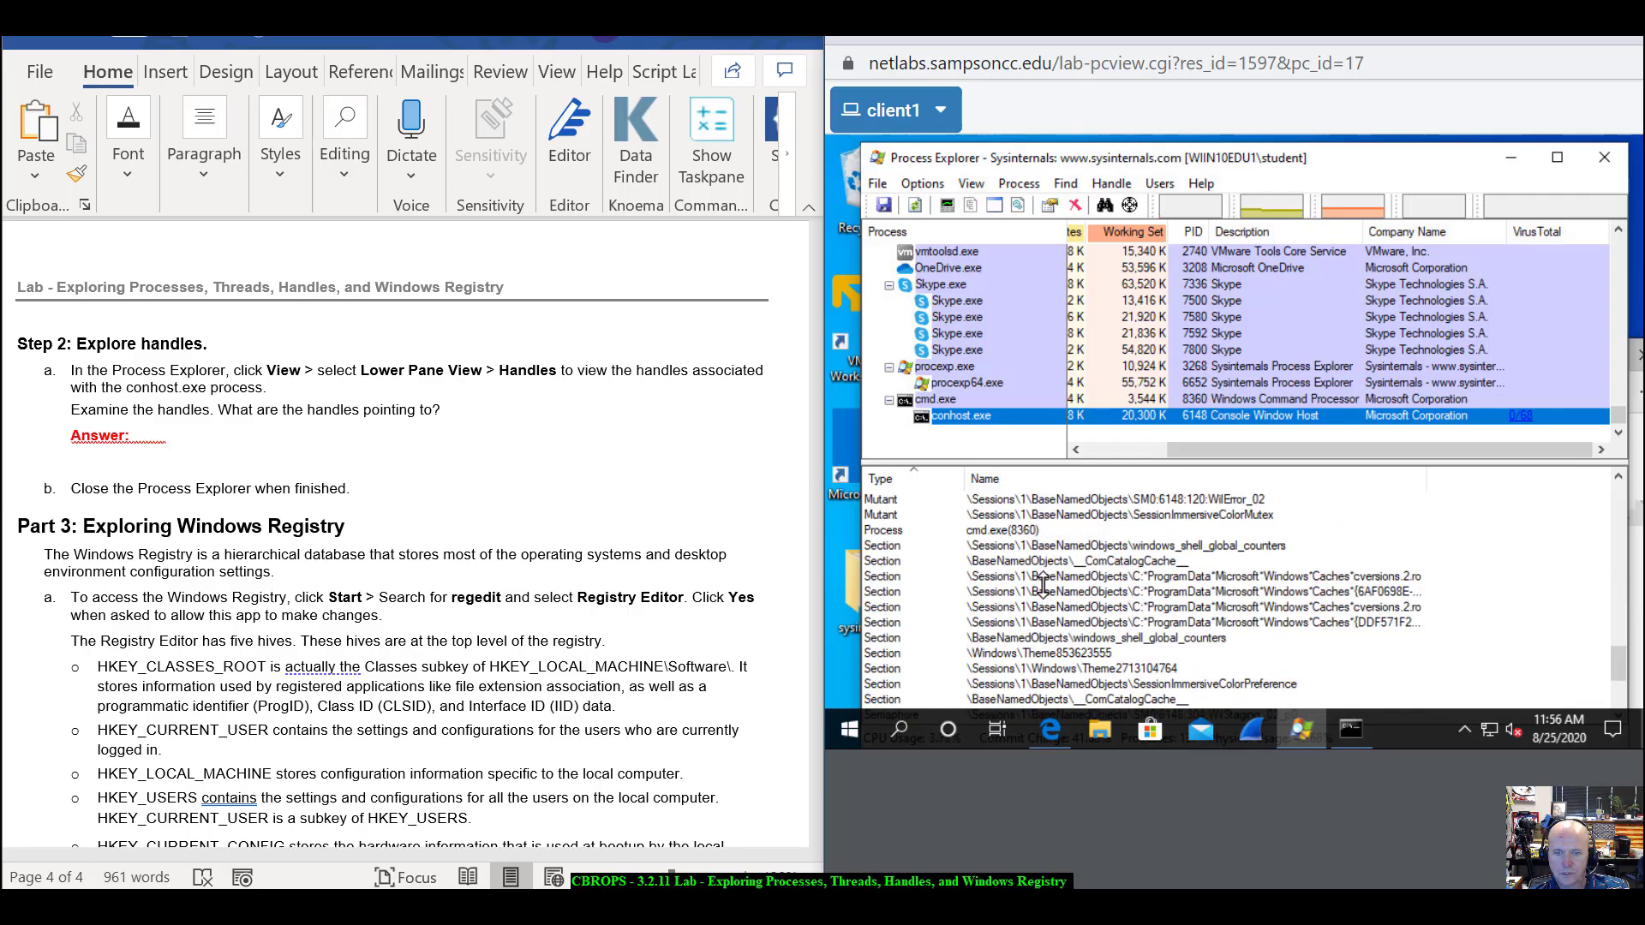
scroll(1043, 583, "down", 3)
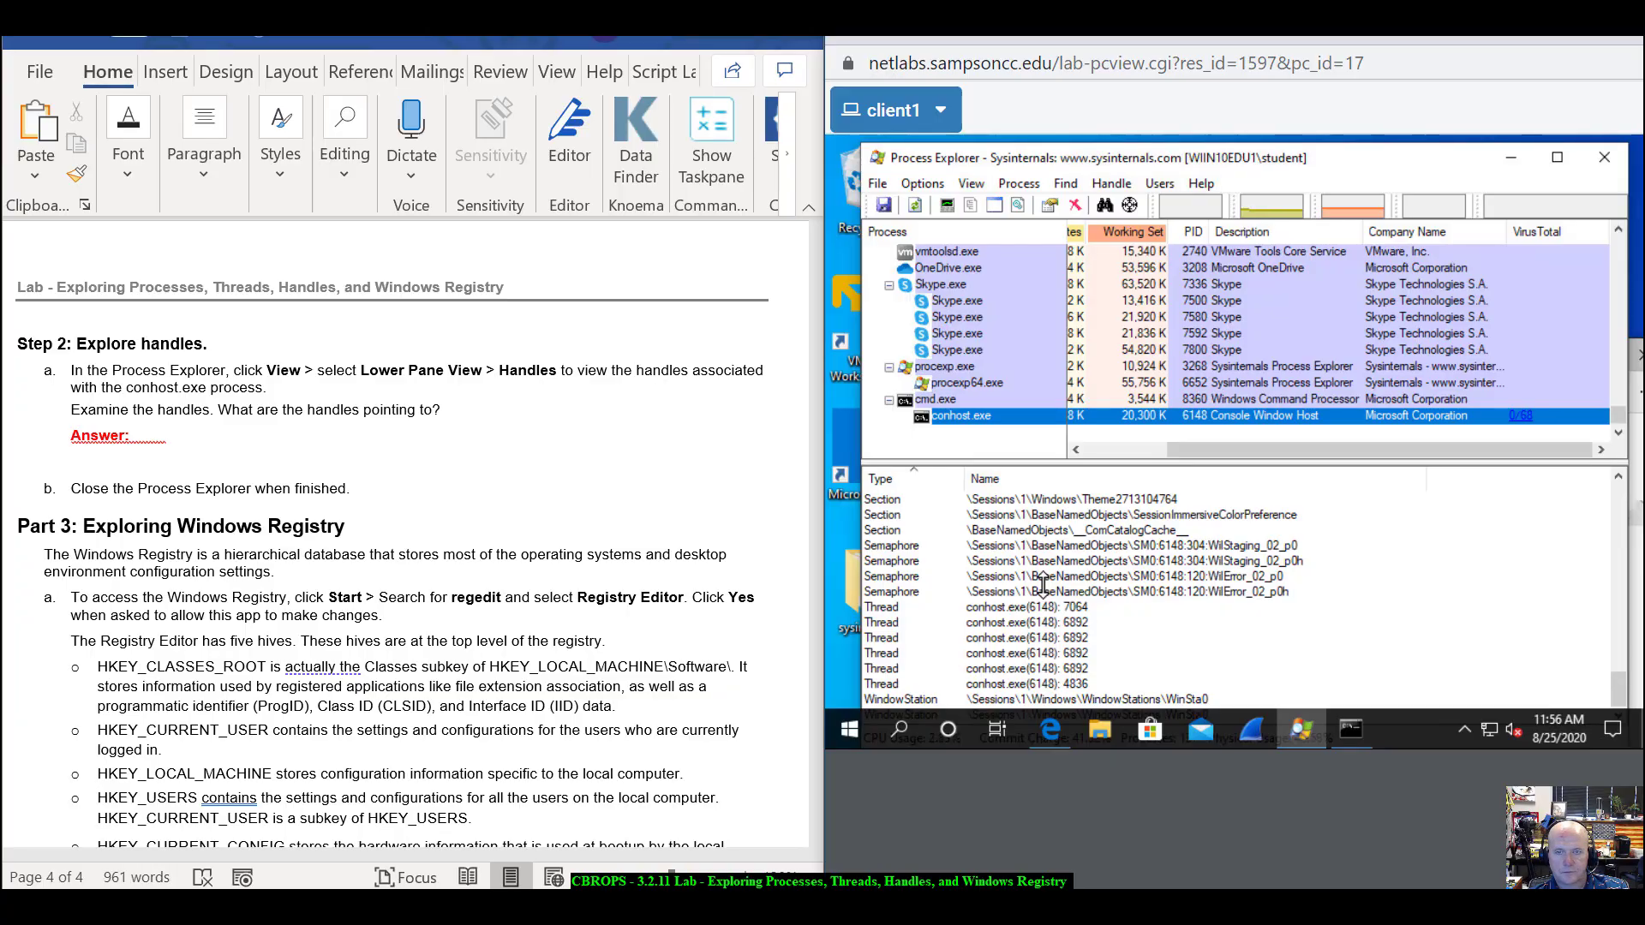
scroll(1044, 582, "down", 10)
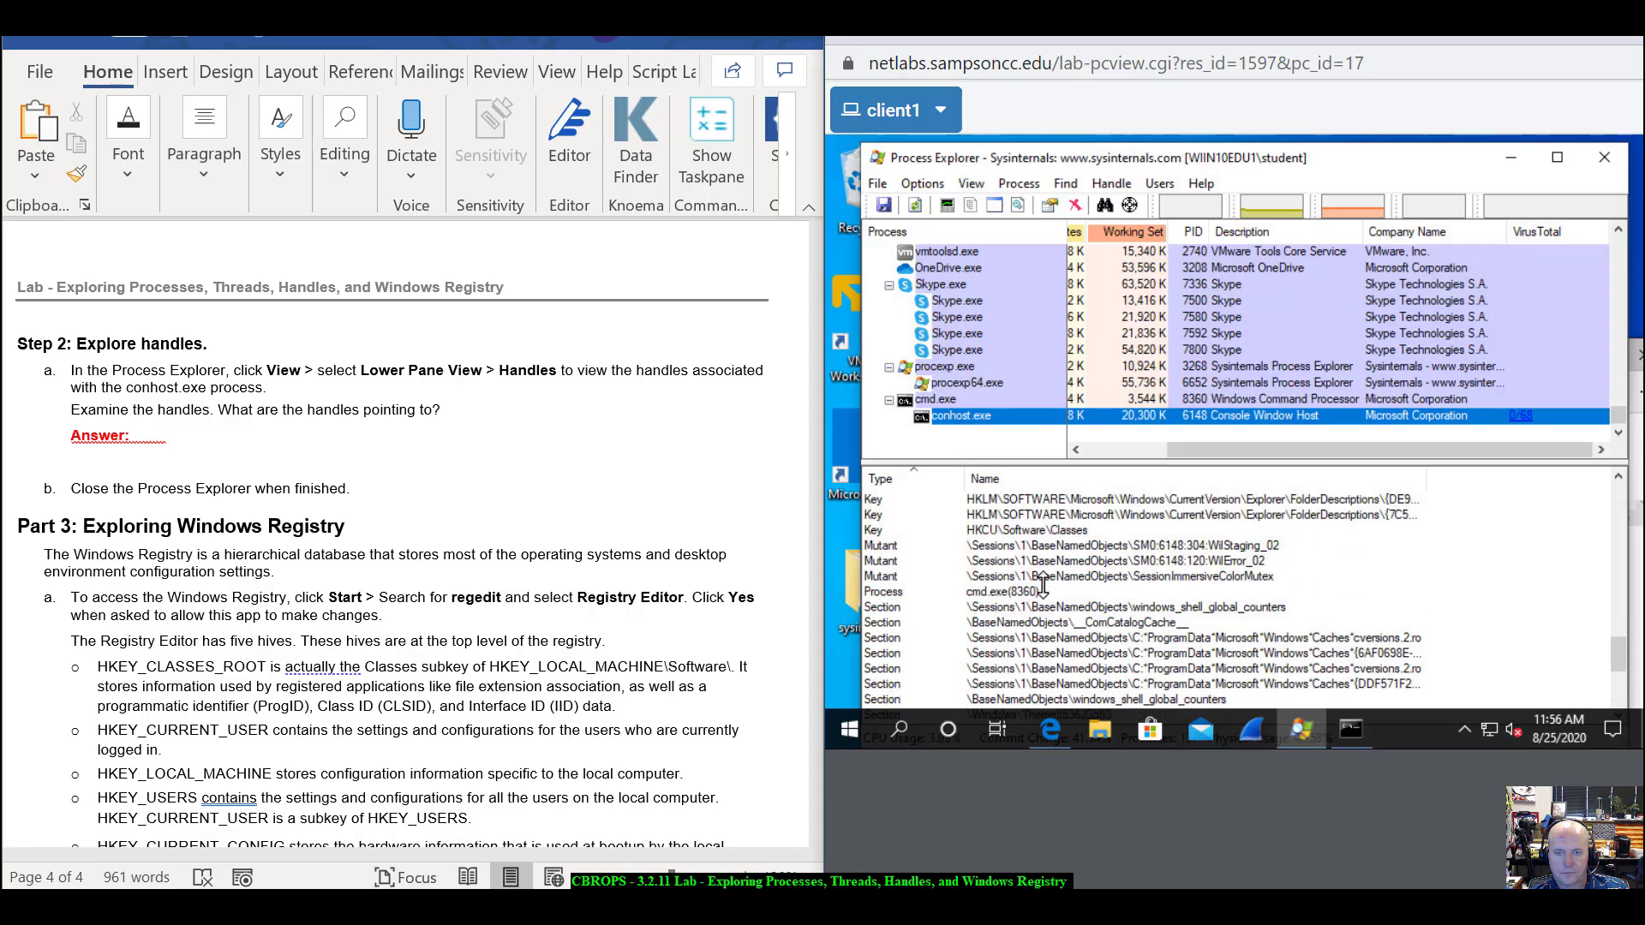
scroll(1043, 583, "up", 15)
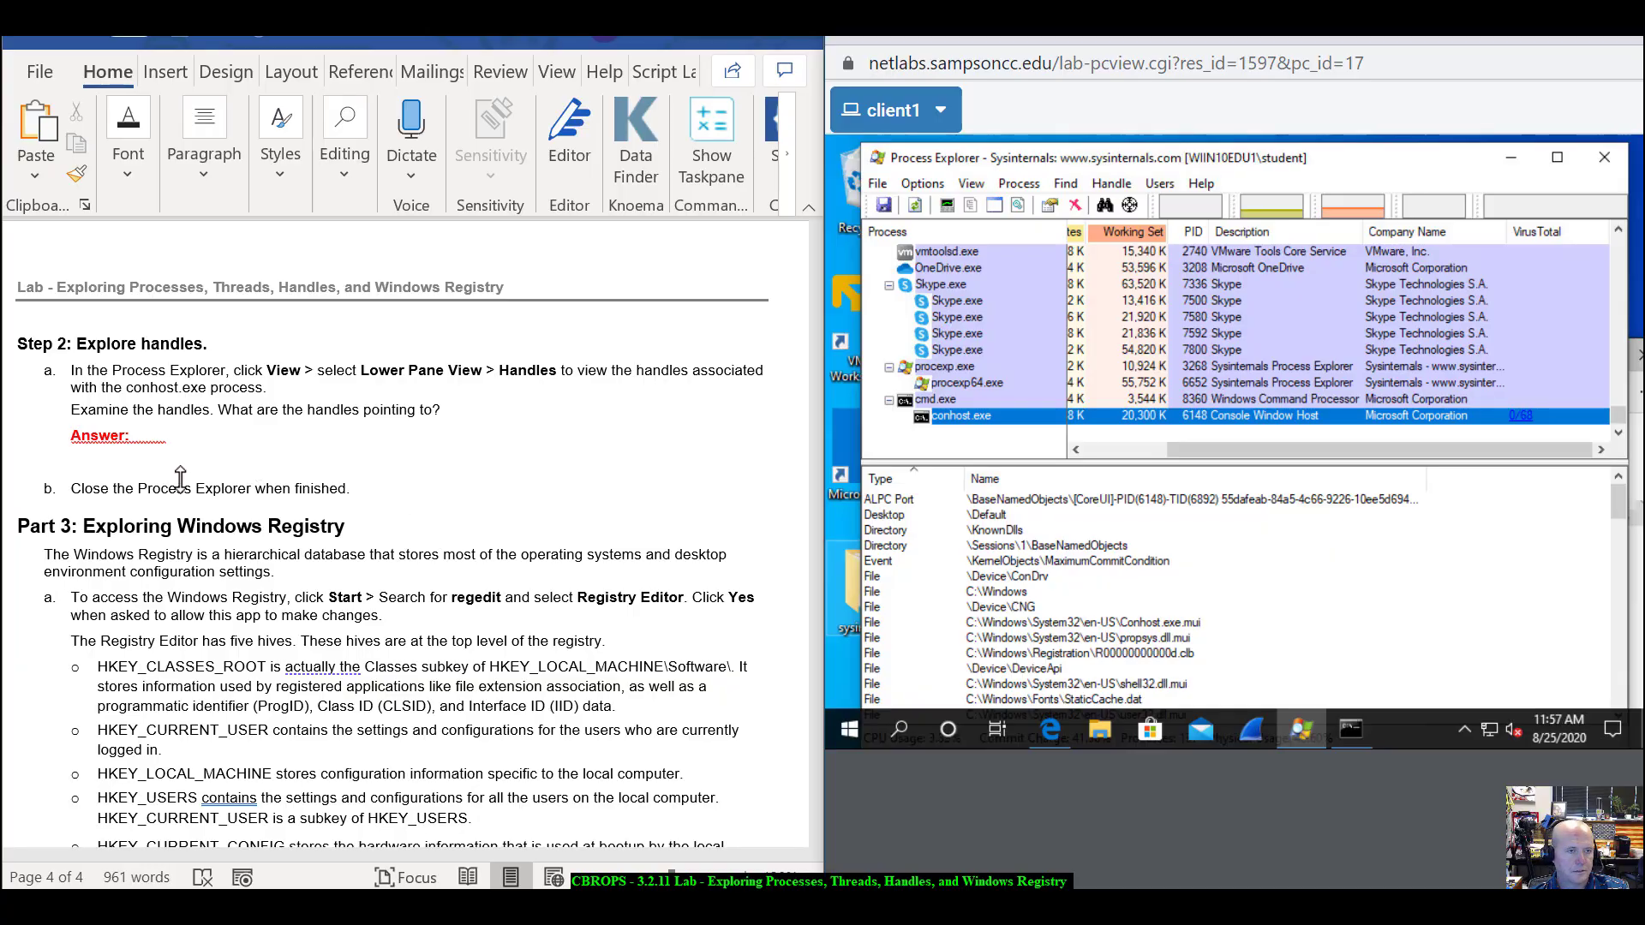
- Advance the lab document to Part 3 and open Registry Editor via a search for reg, allowing it to make changes
scroll(180, 479, "down", 5)
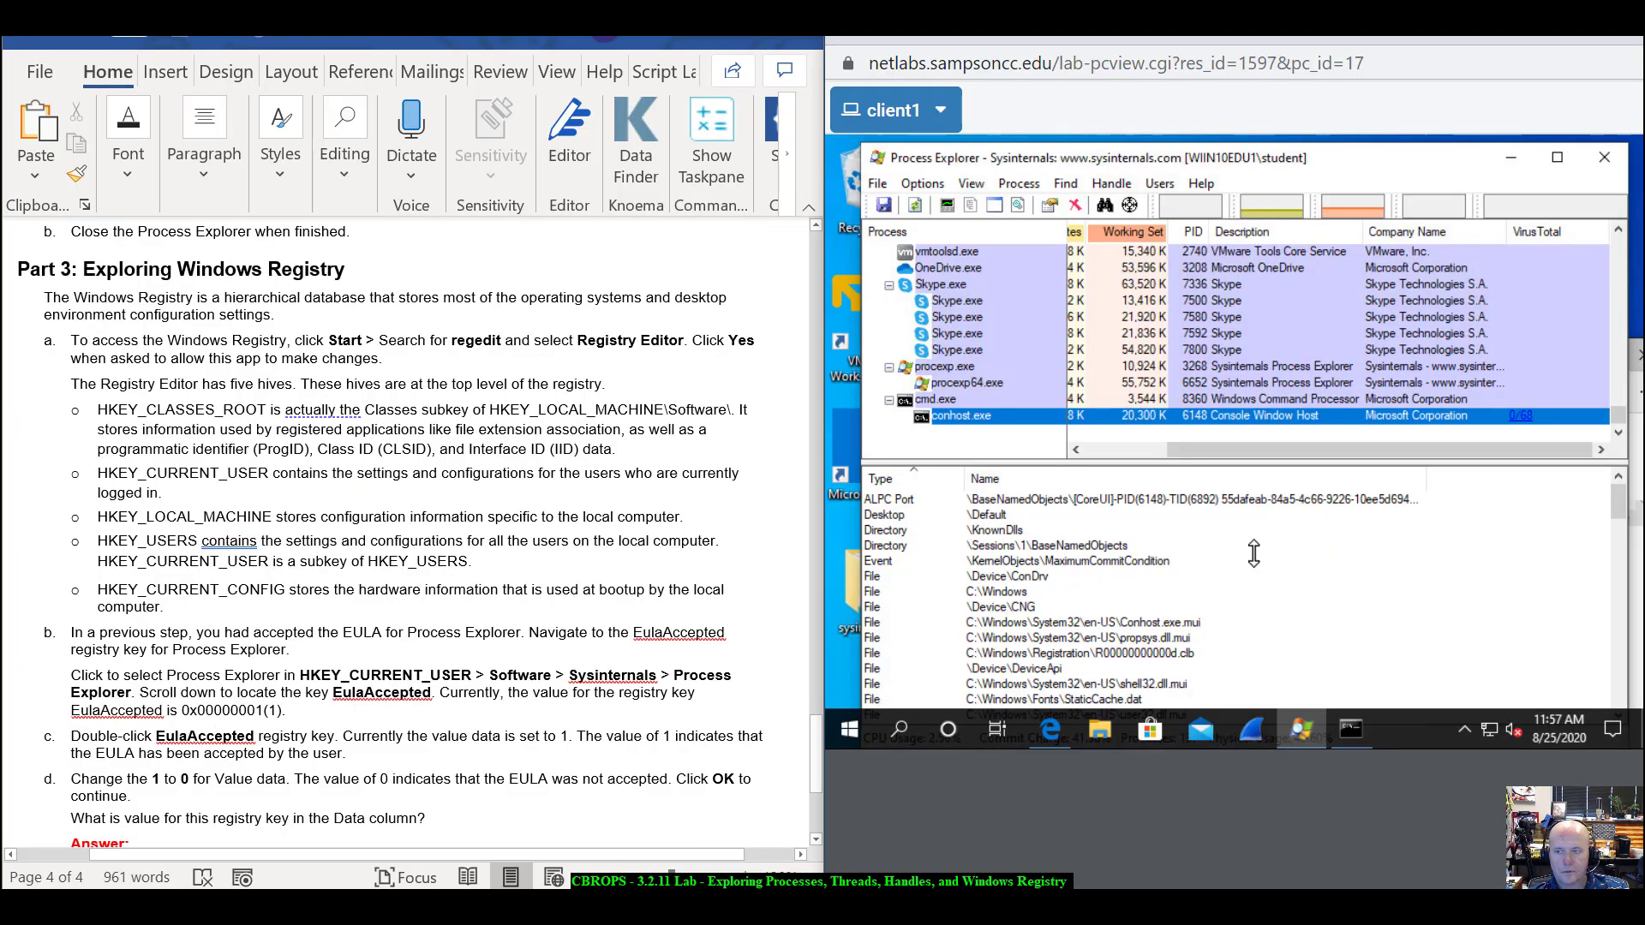
scroll(244, 460, "up", 2)
scroll(243, 460, "down", 2)
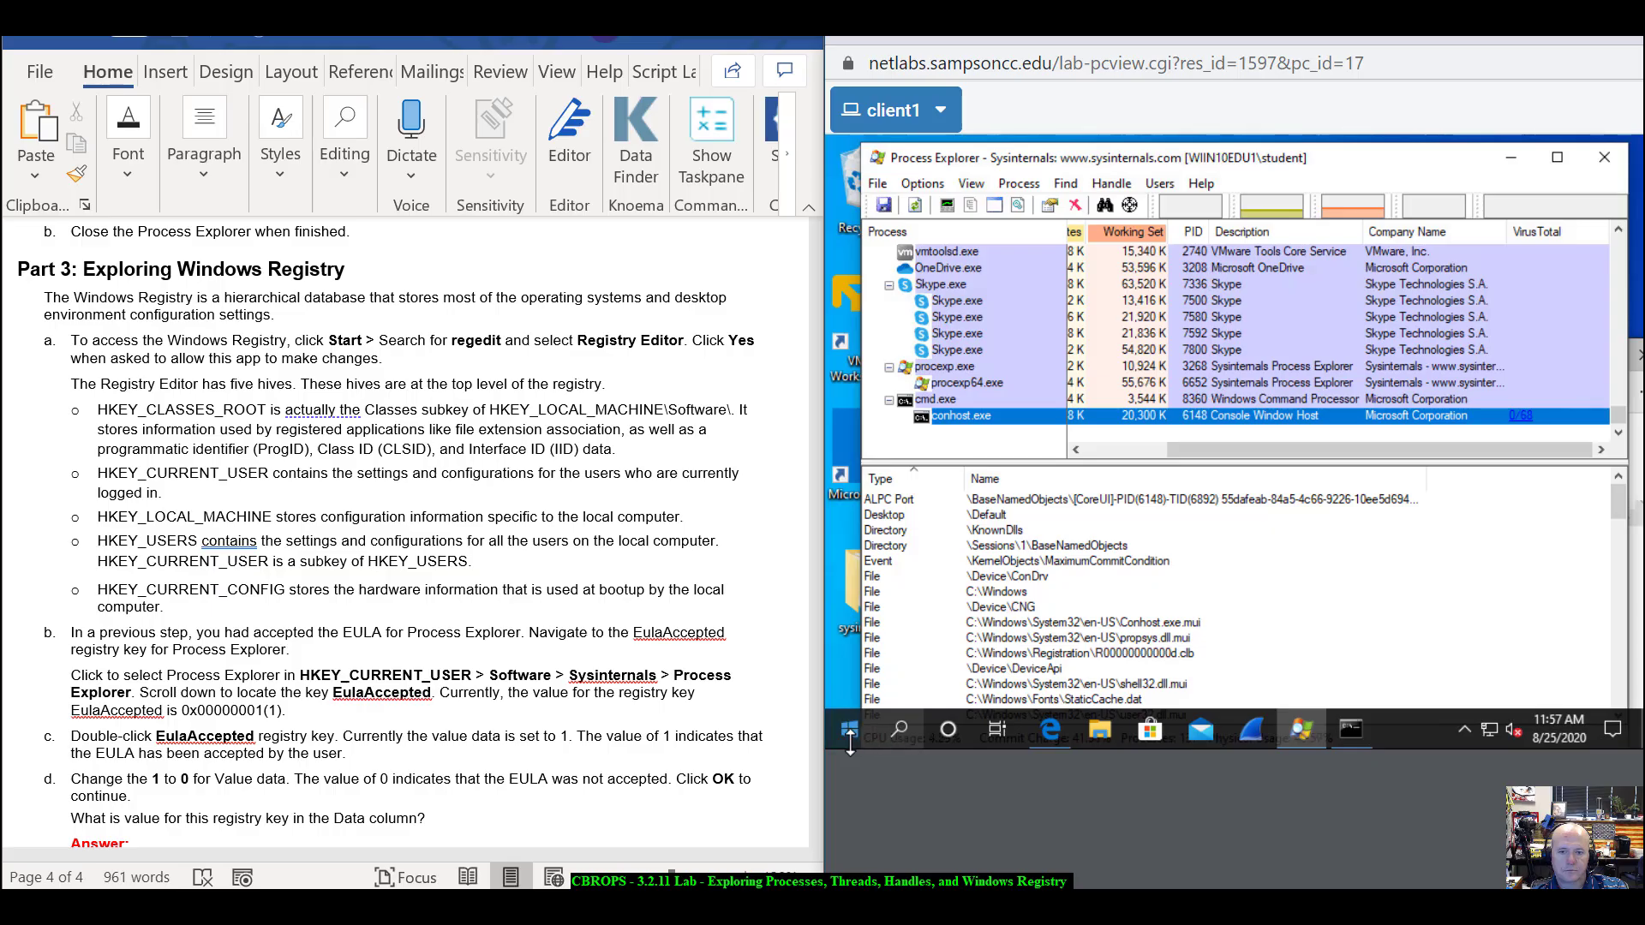
left_click(850, 742)
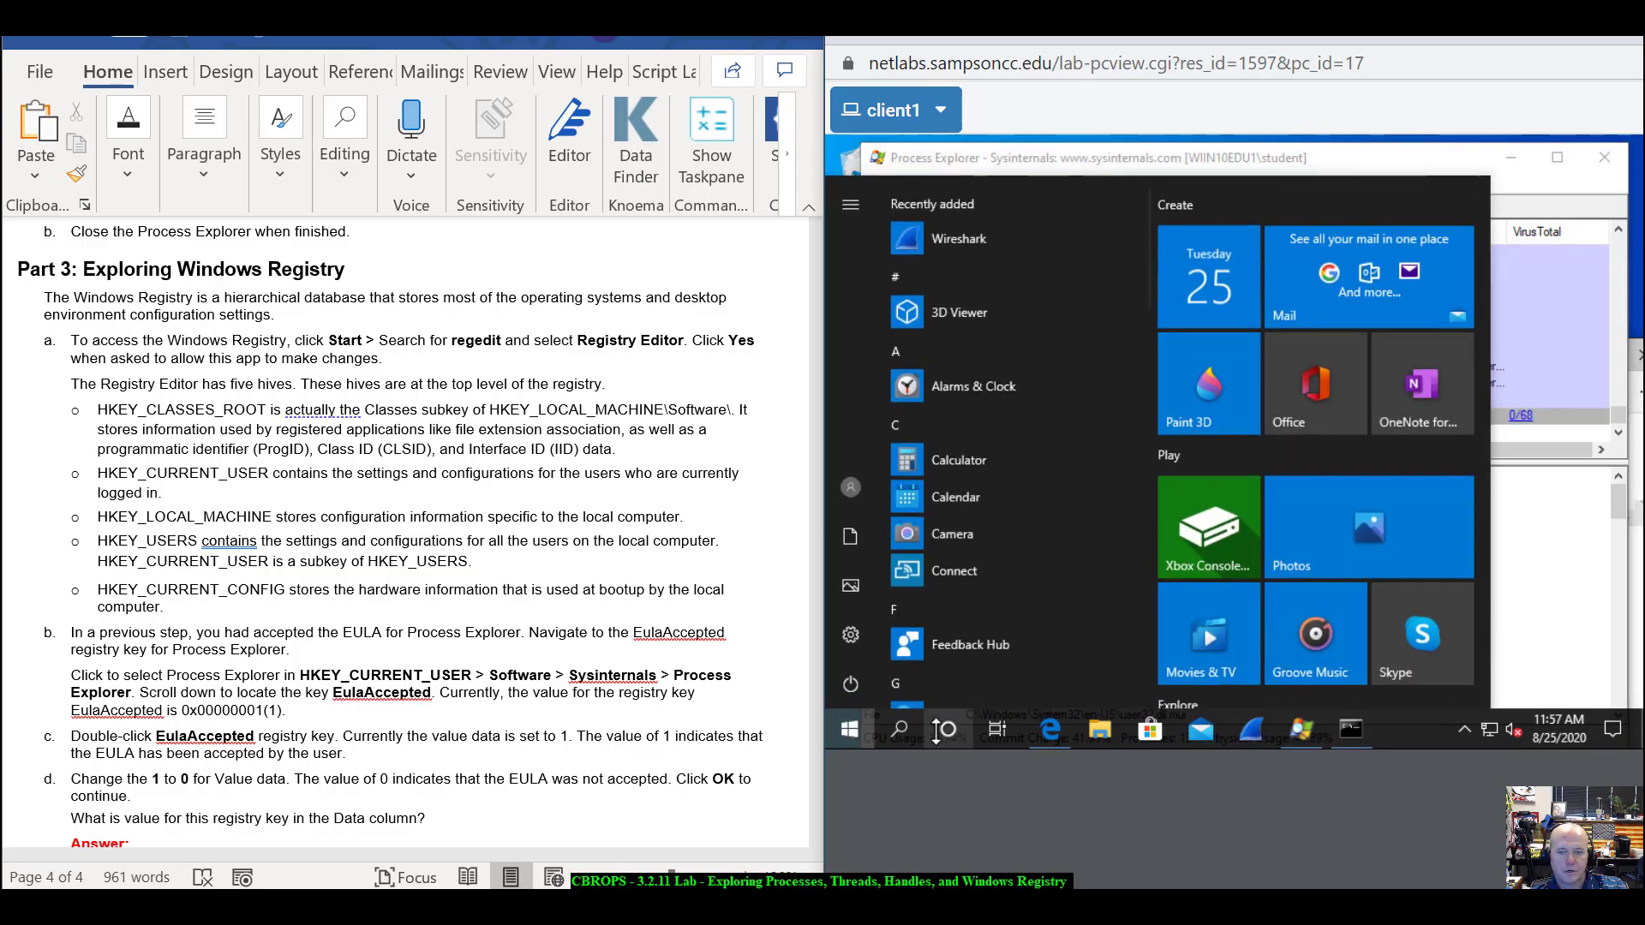
scroll(983, 677, "down", 4)
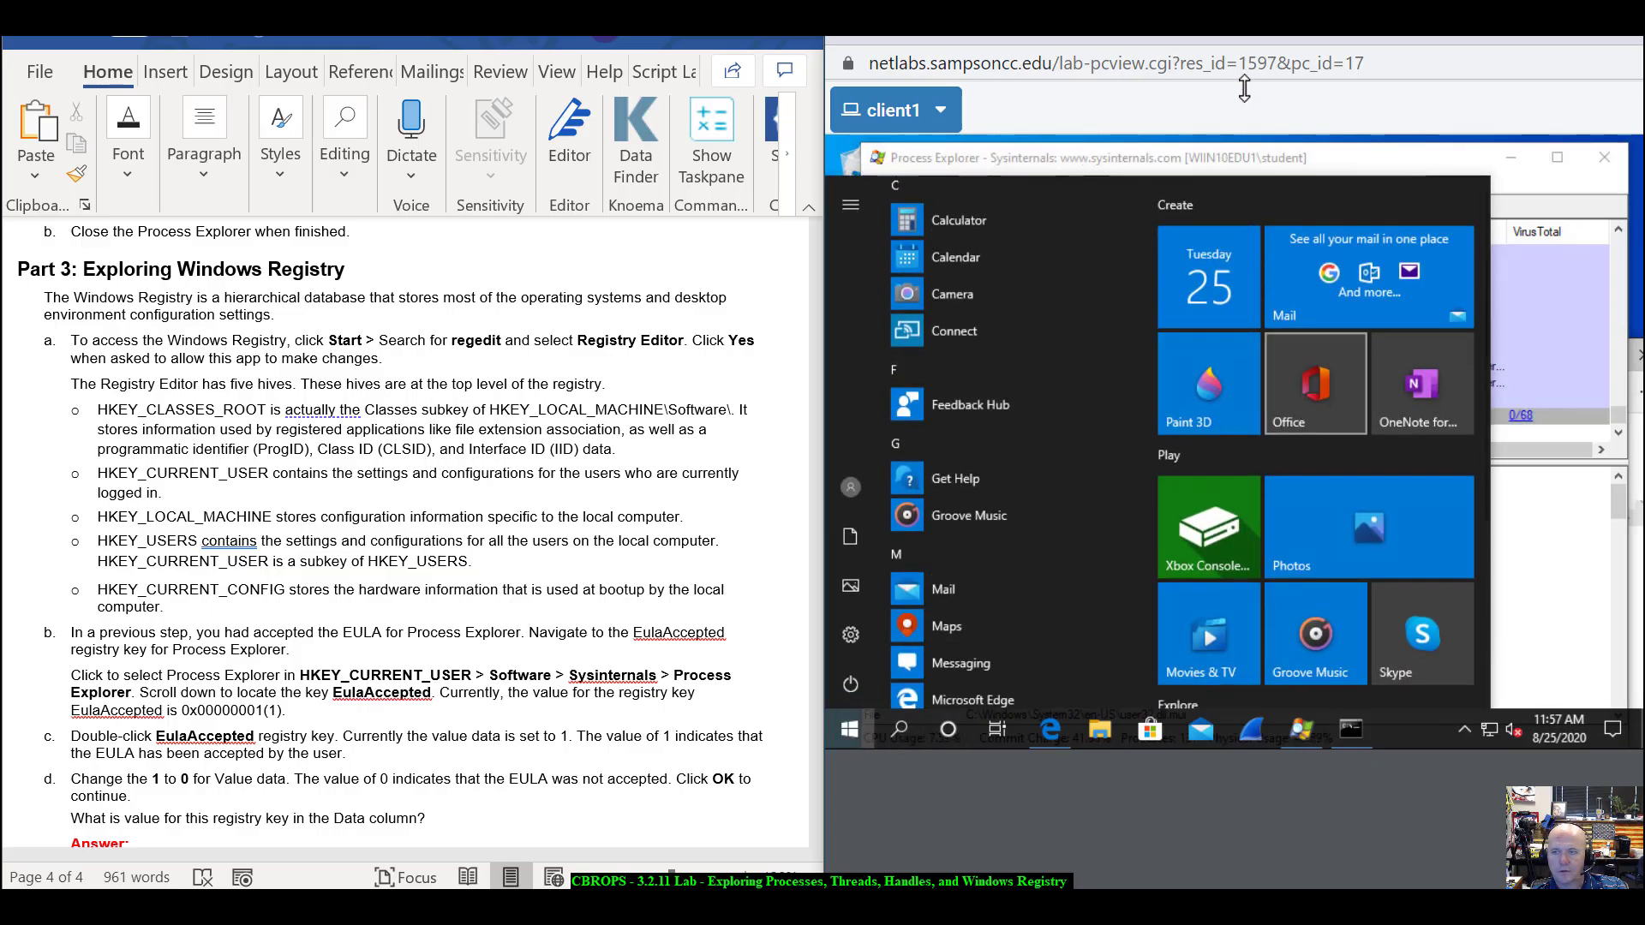
left_click(899, 729)
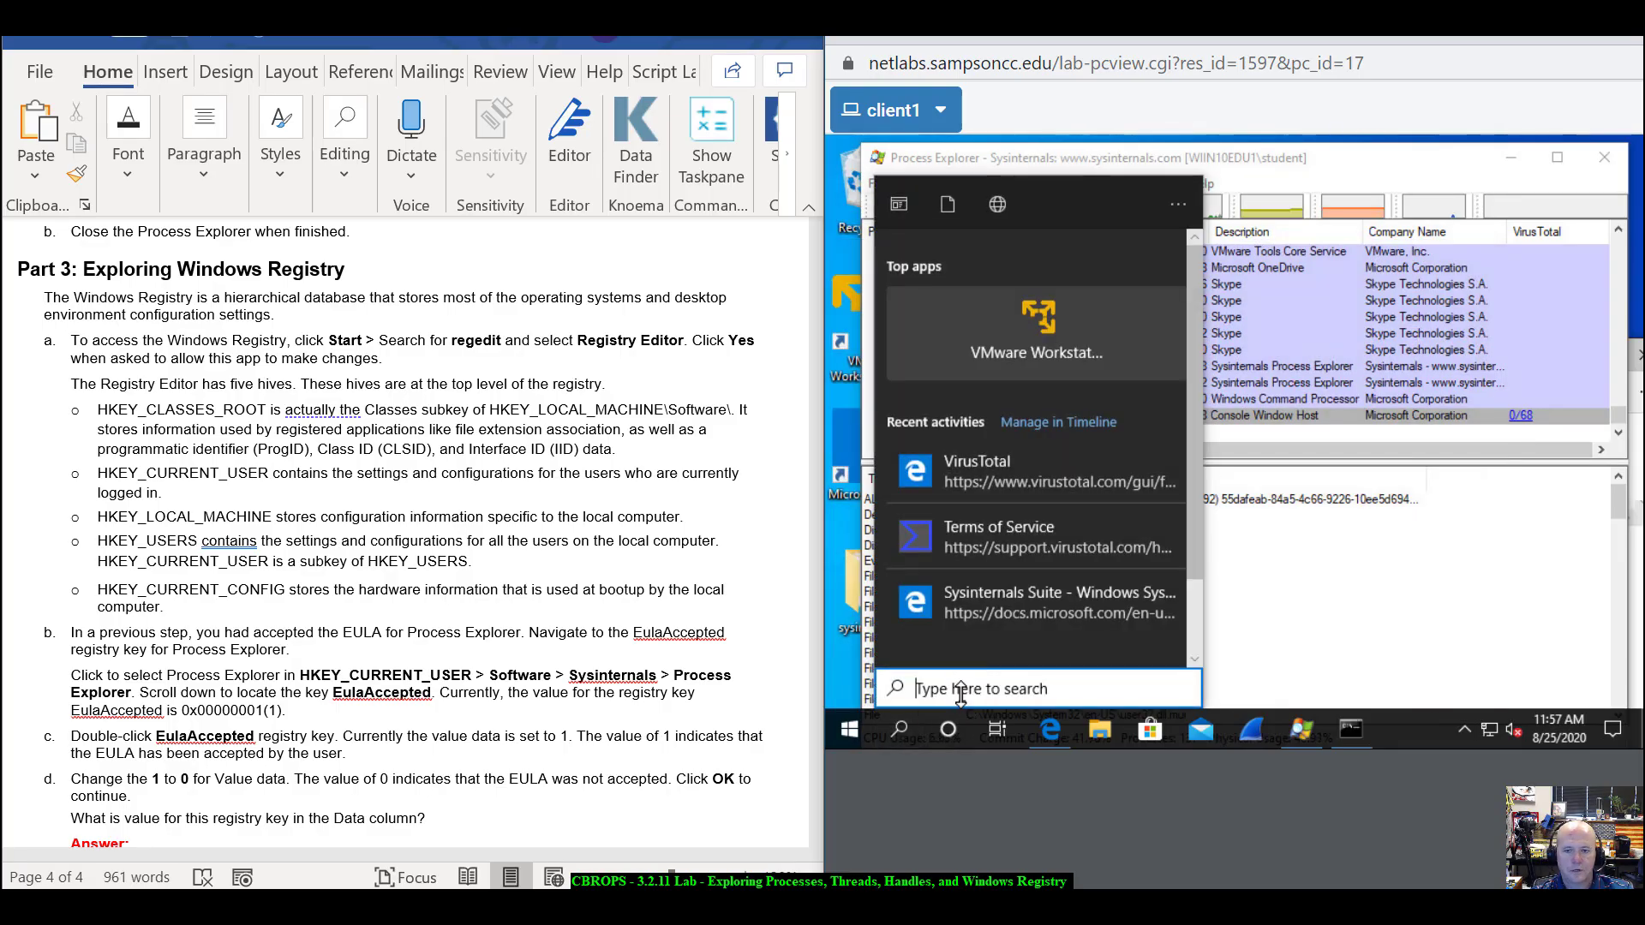
type("reg")
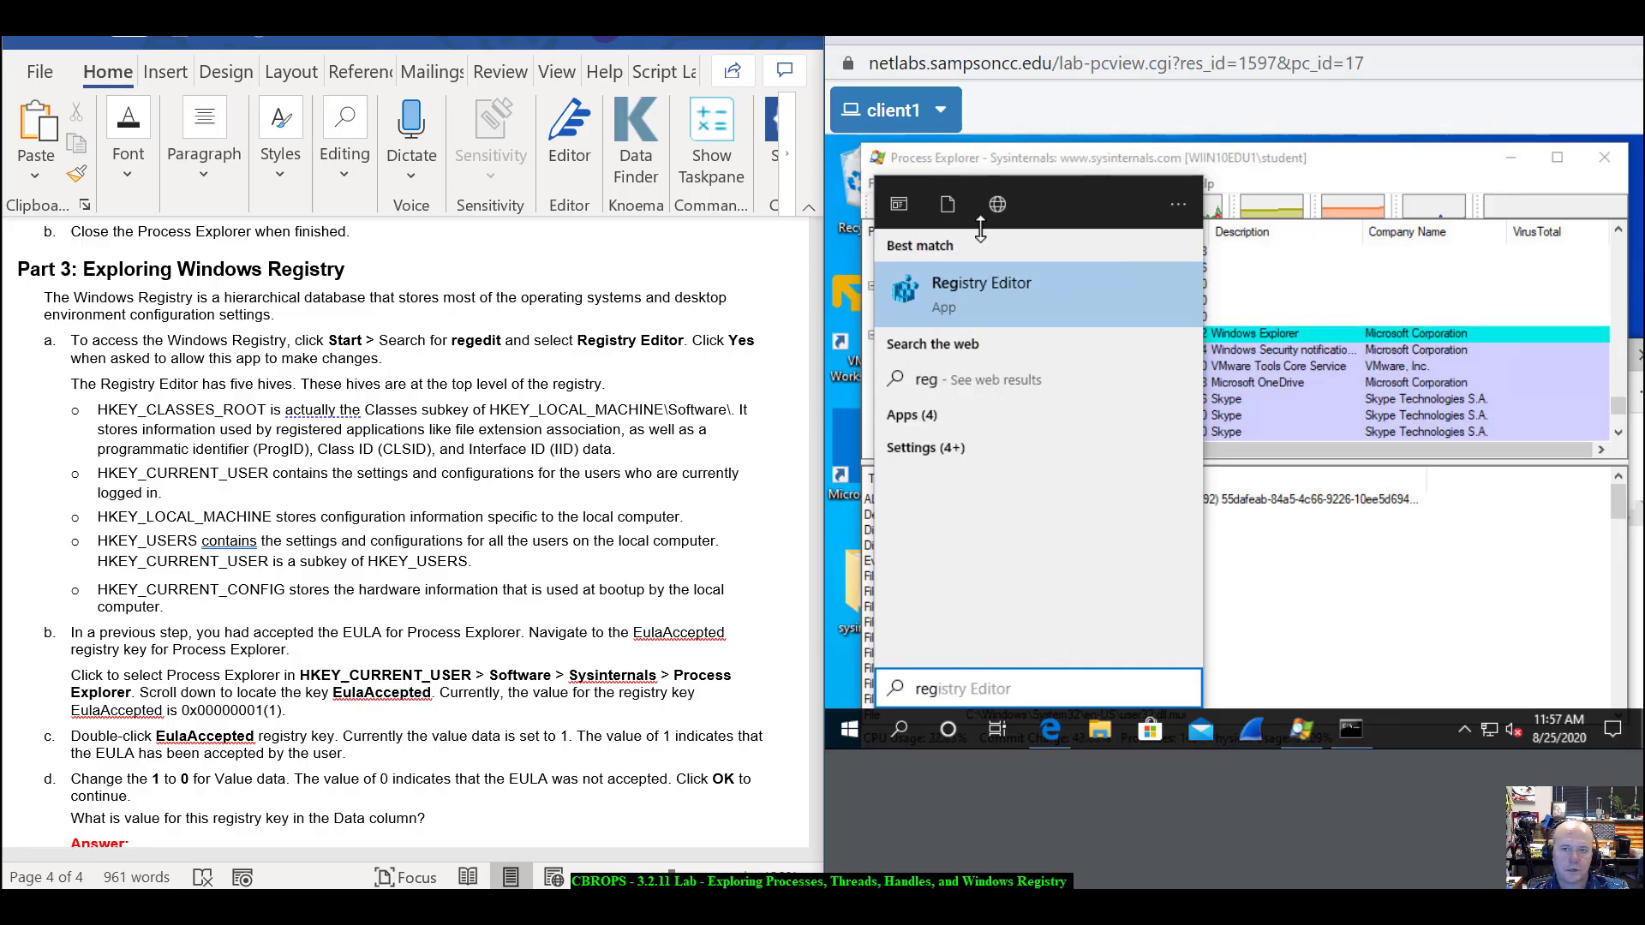
left_click(963, 297)
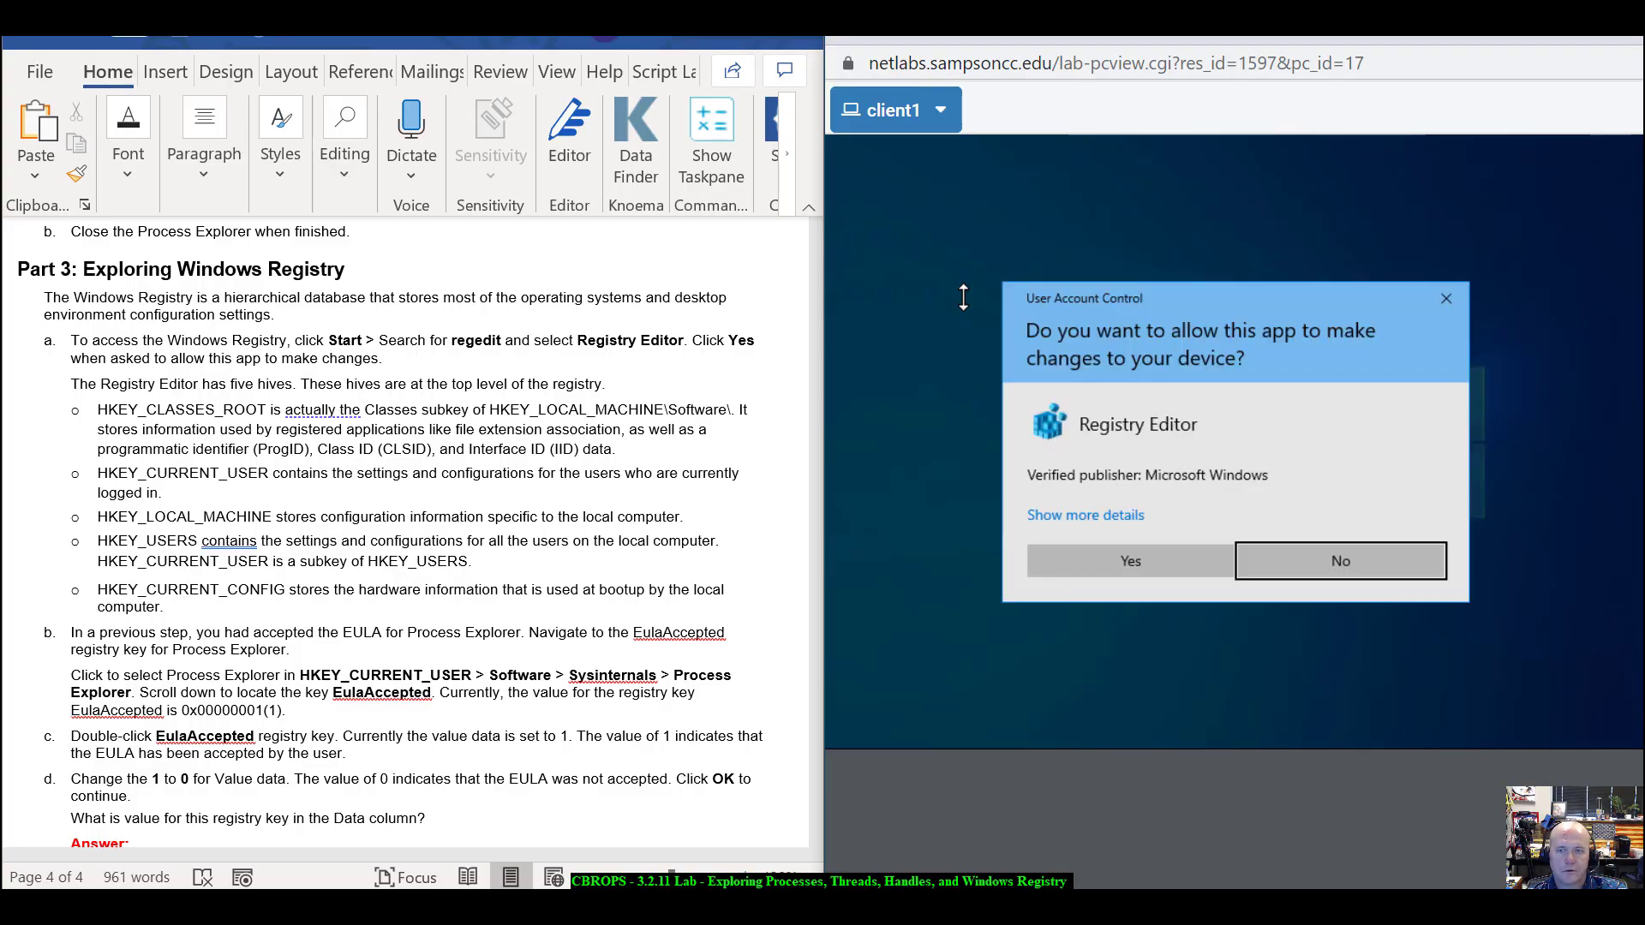
left_click(1134, 572)
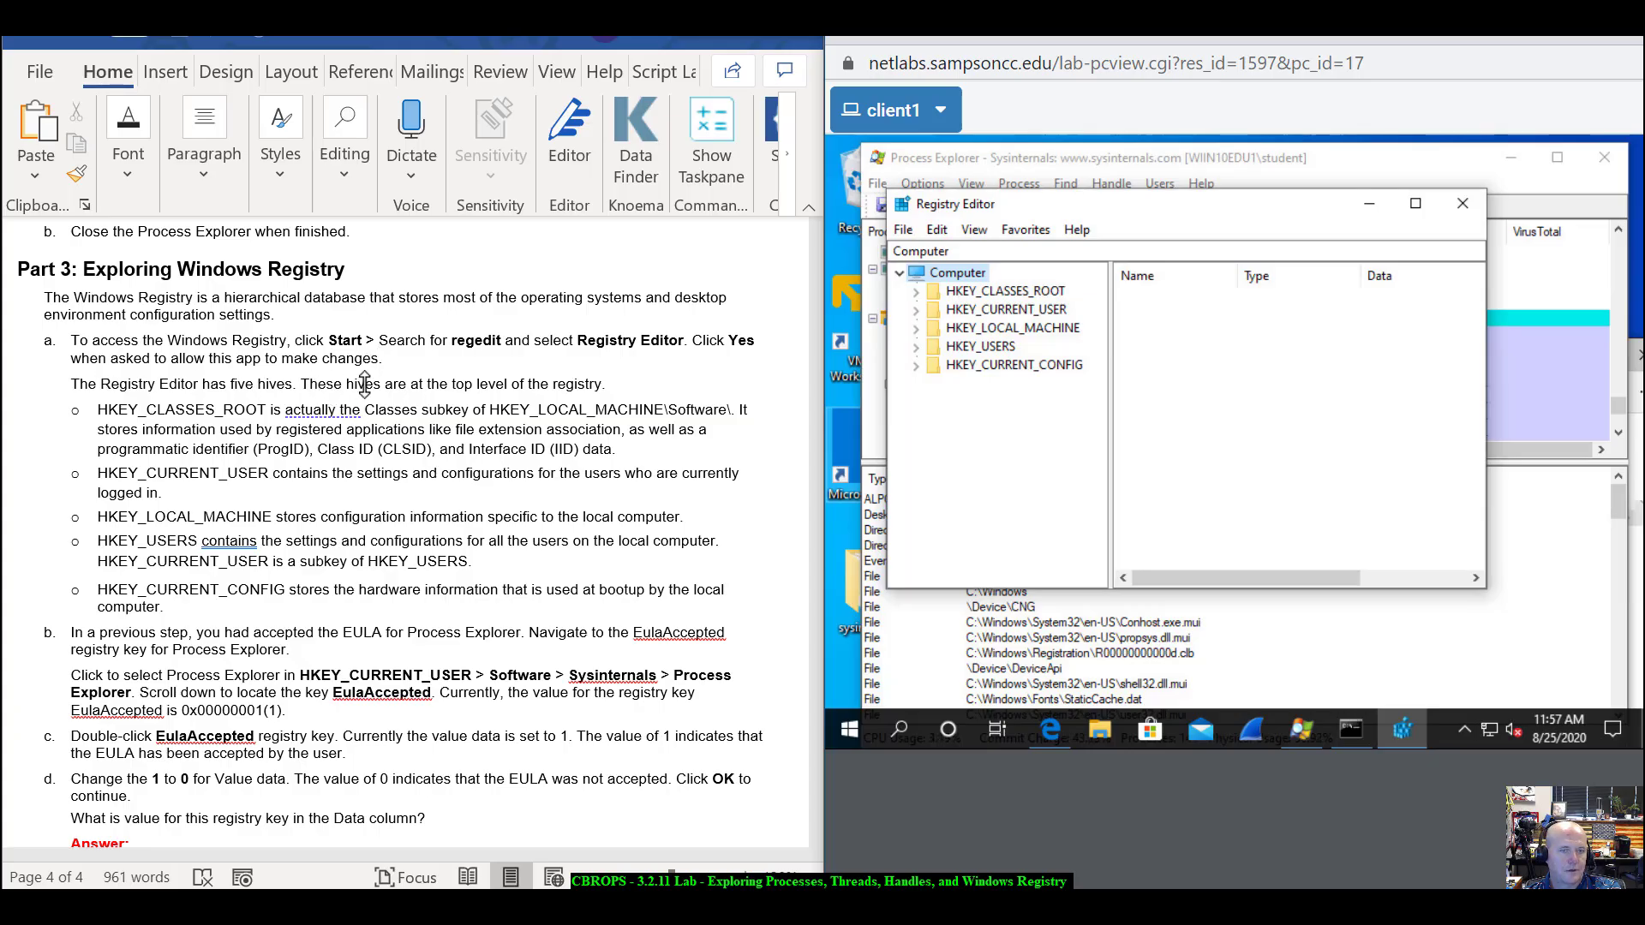
- Bring lab instructions b to e into view and expand the registry tree through HKEY_CURRENT_USER, Software, Sysinternals and Process Explorer
scroll(365, 383, "down", 2)
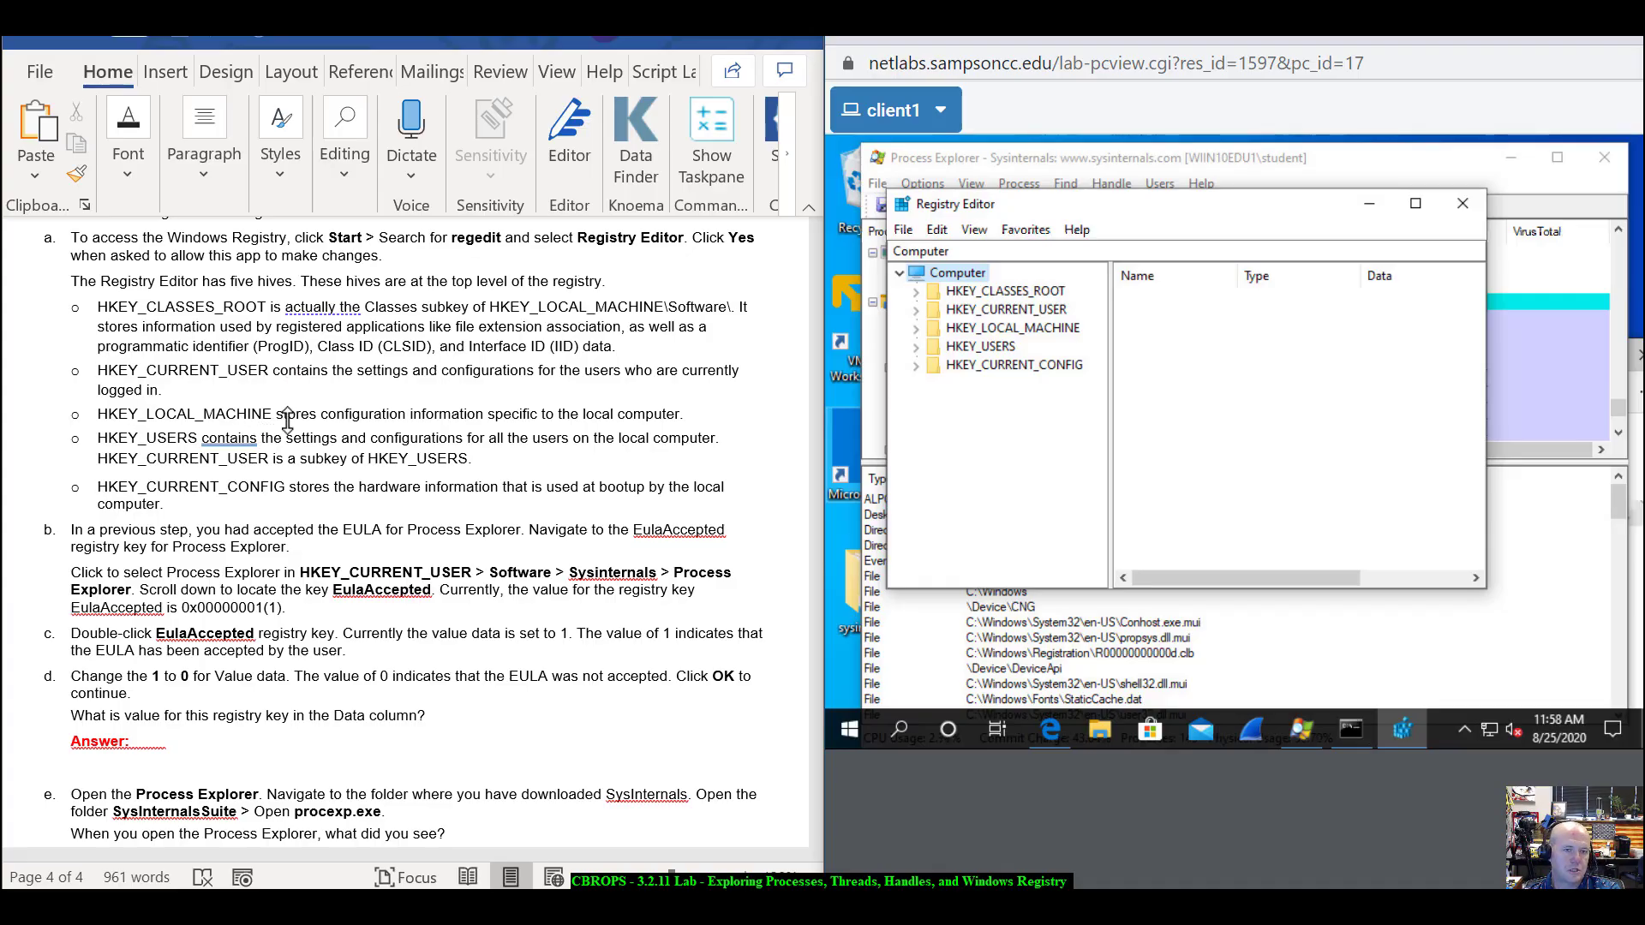
scroll(386, 435, "down", 3)
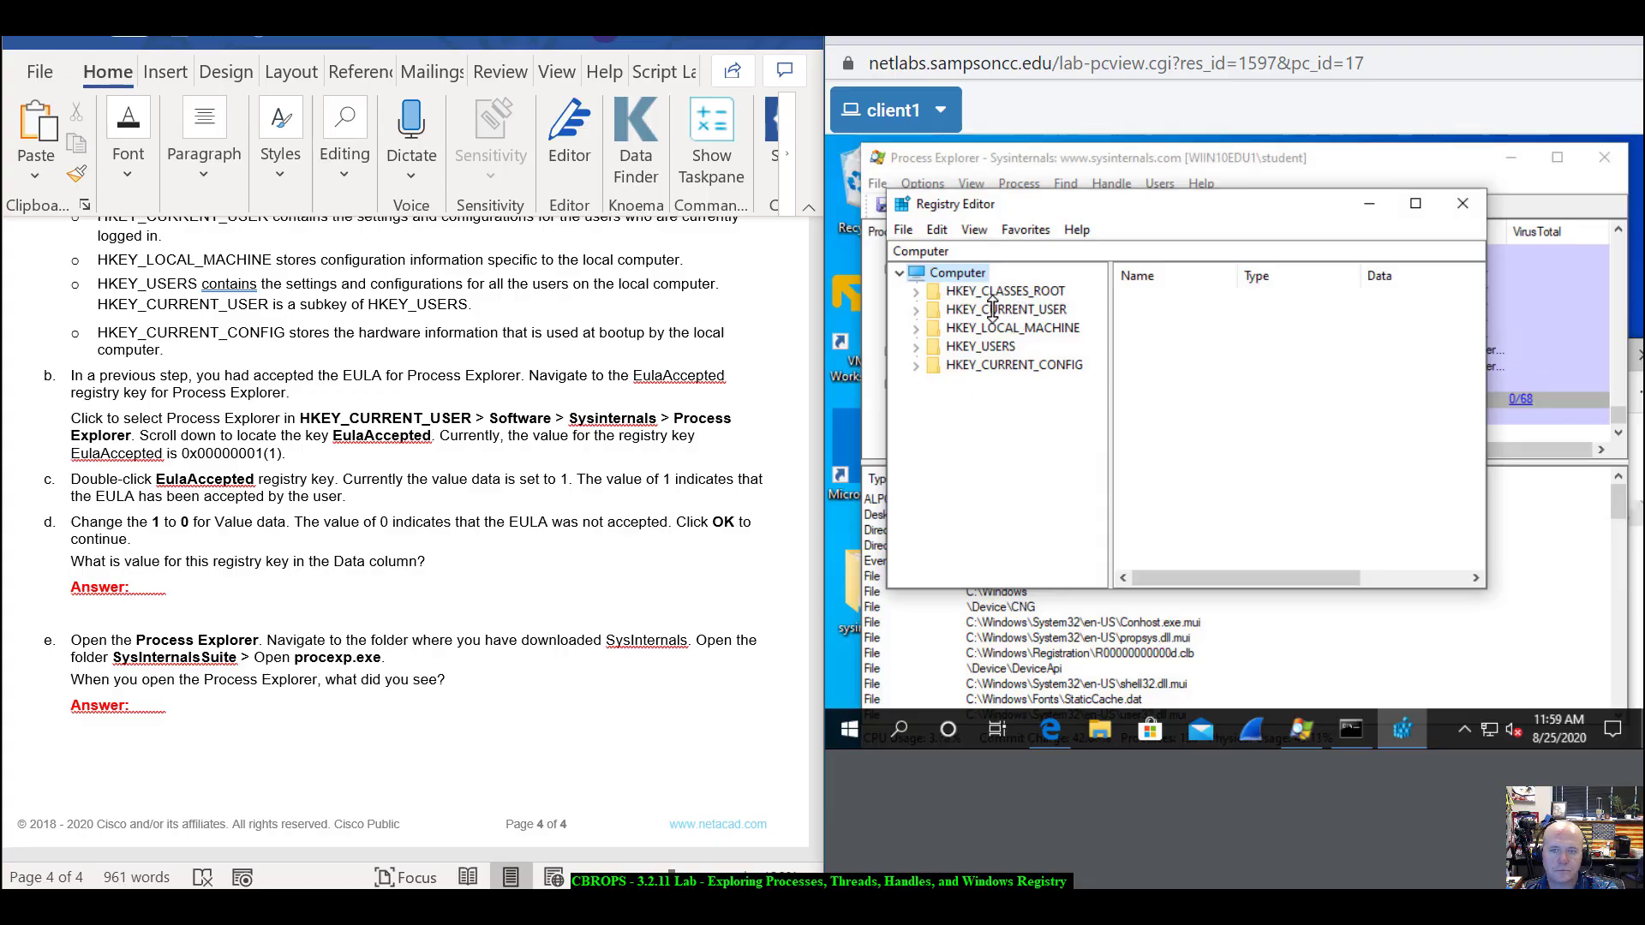
left_click(916, 310)
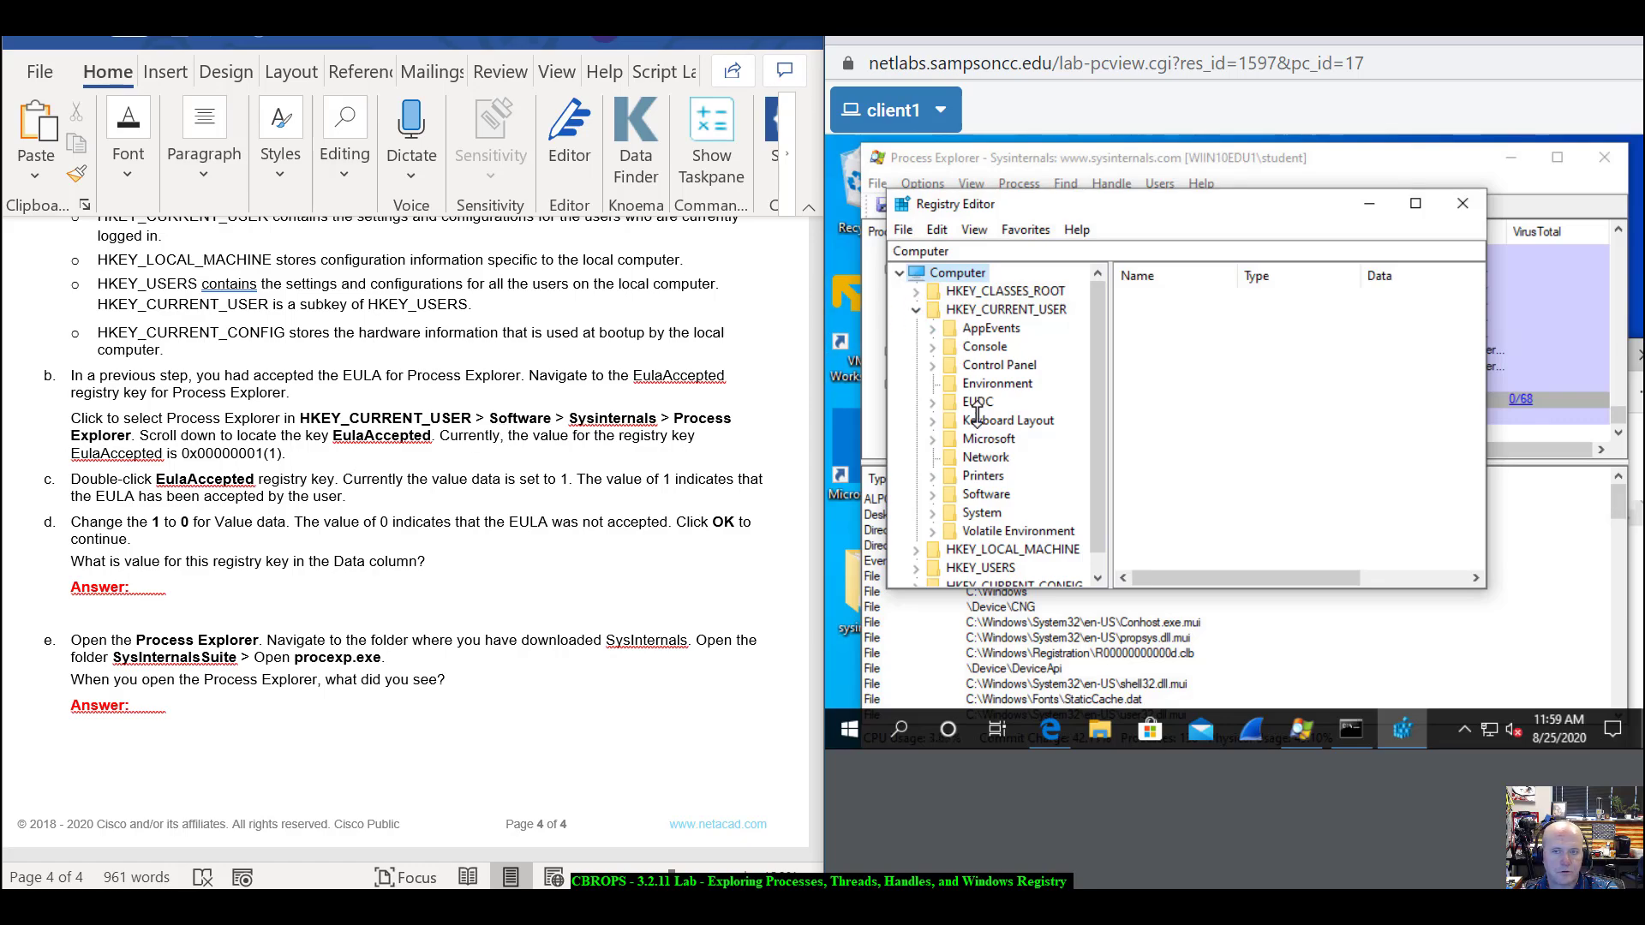
left_click(932, 495)
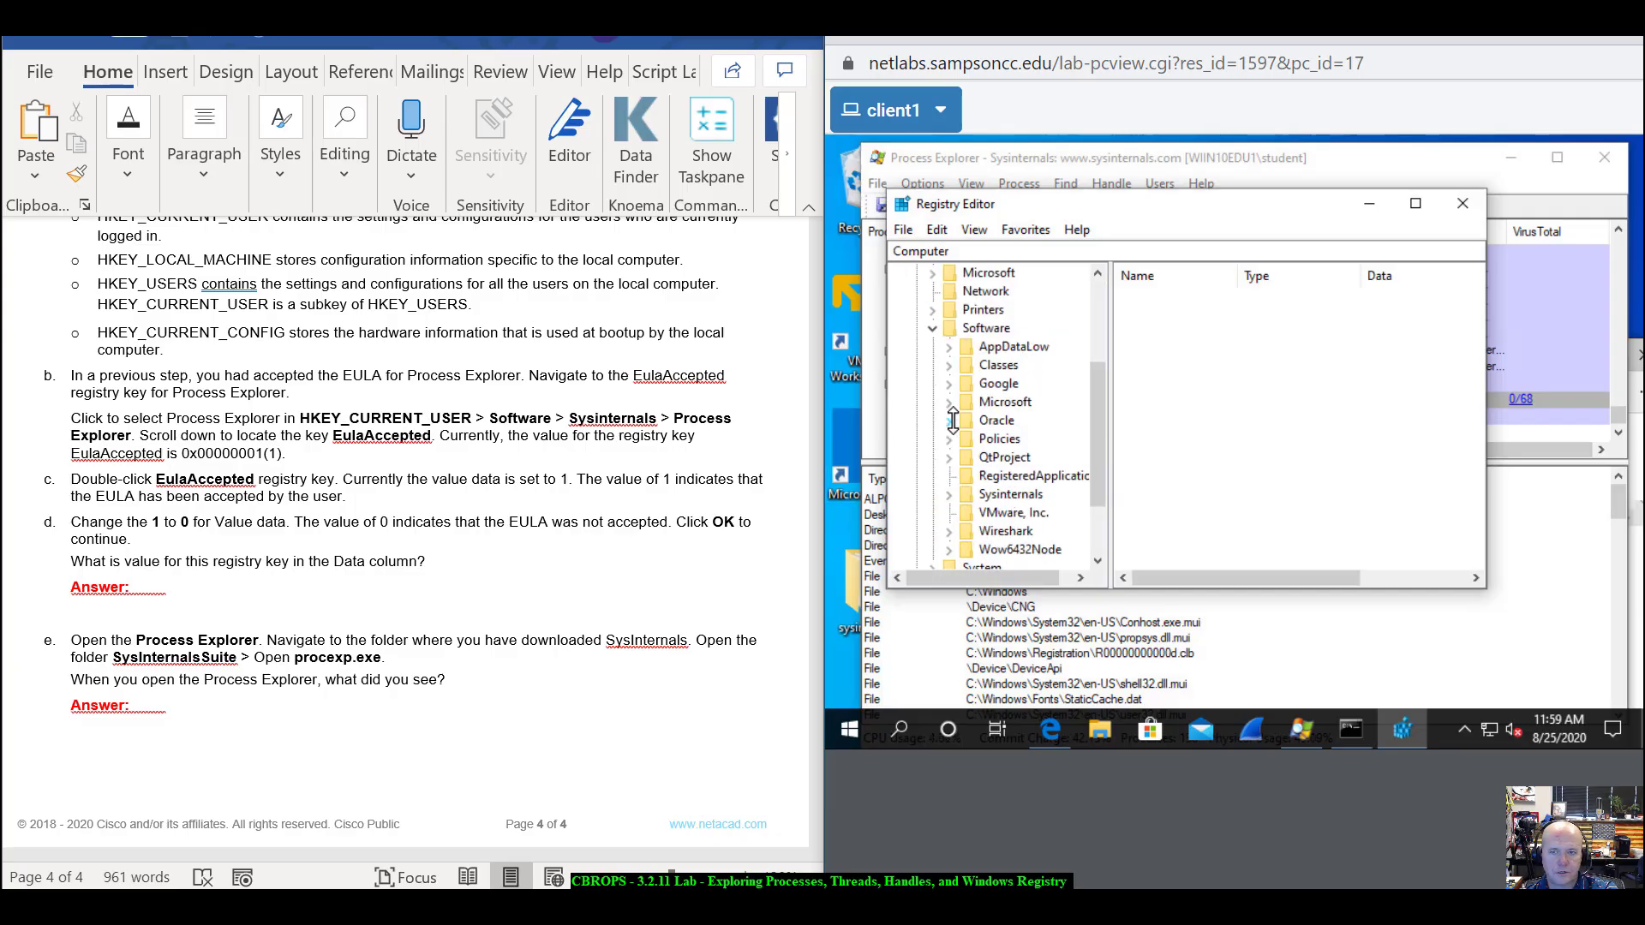
scroll(966, 419, "down", 1)
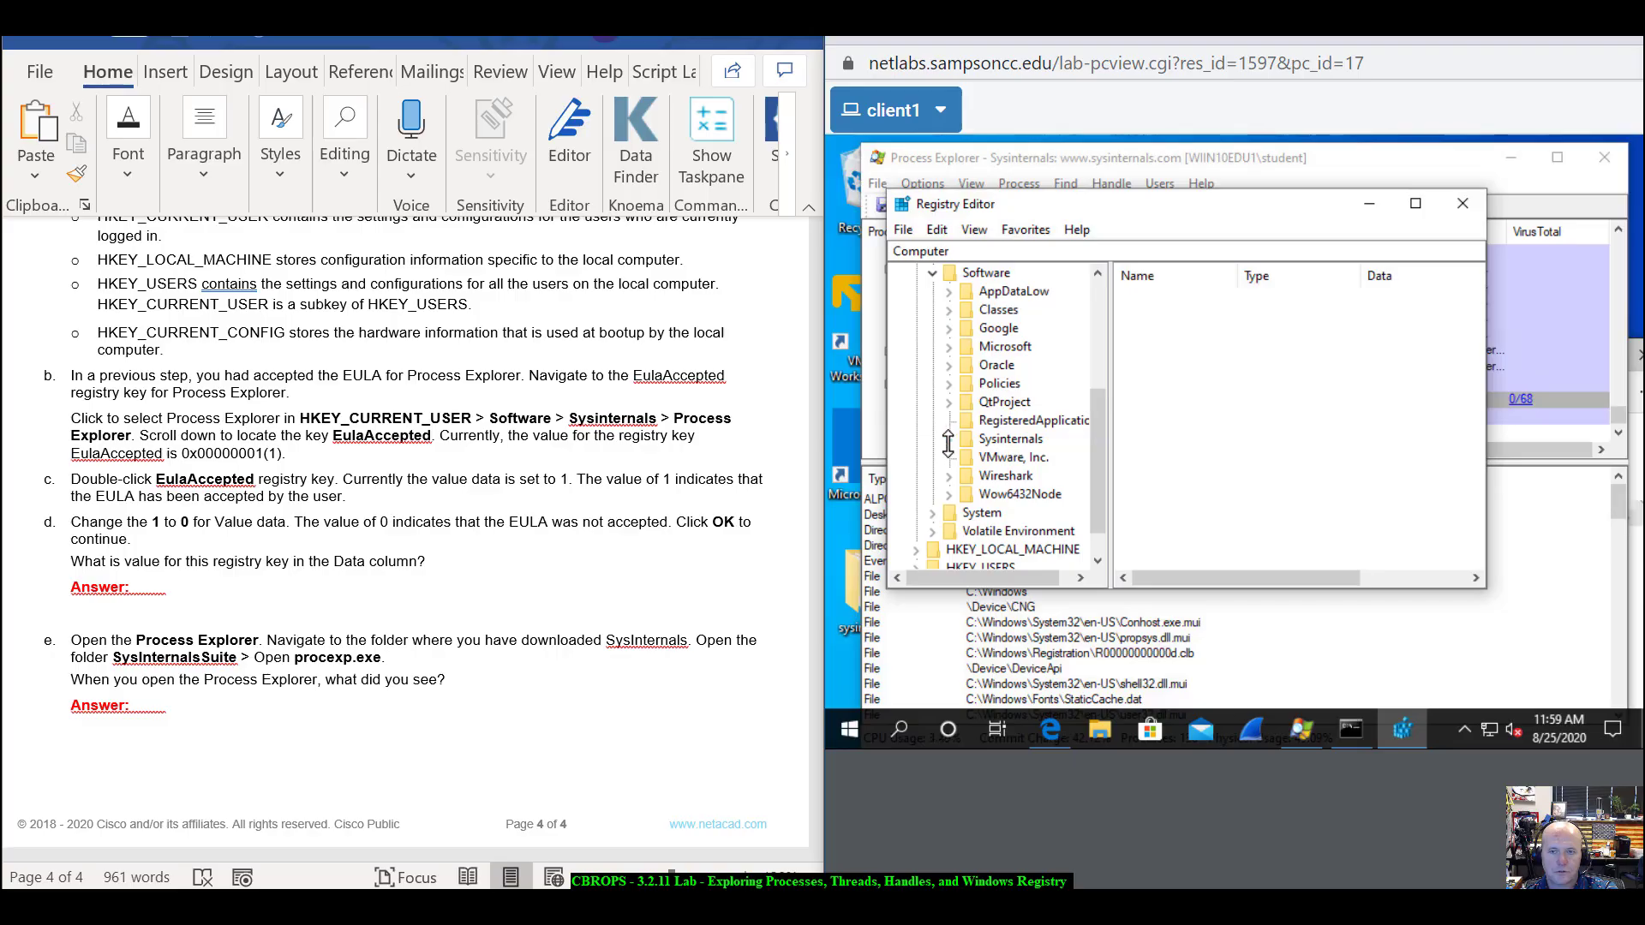
left_click(948, 440)
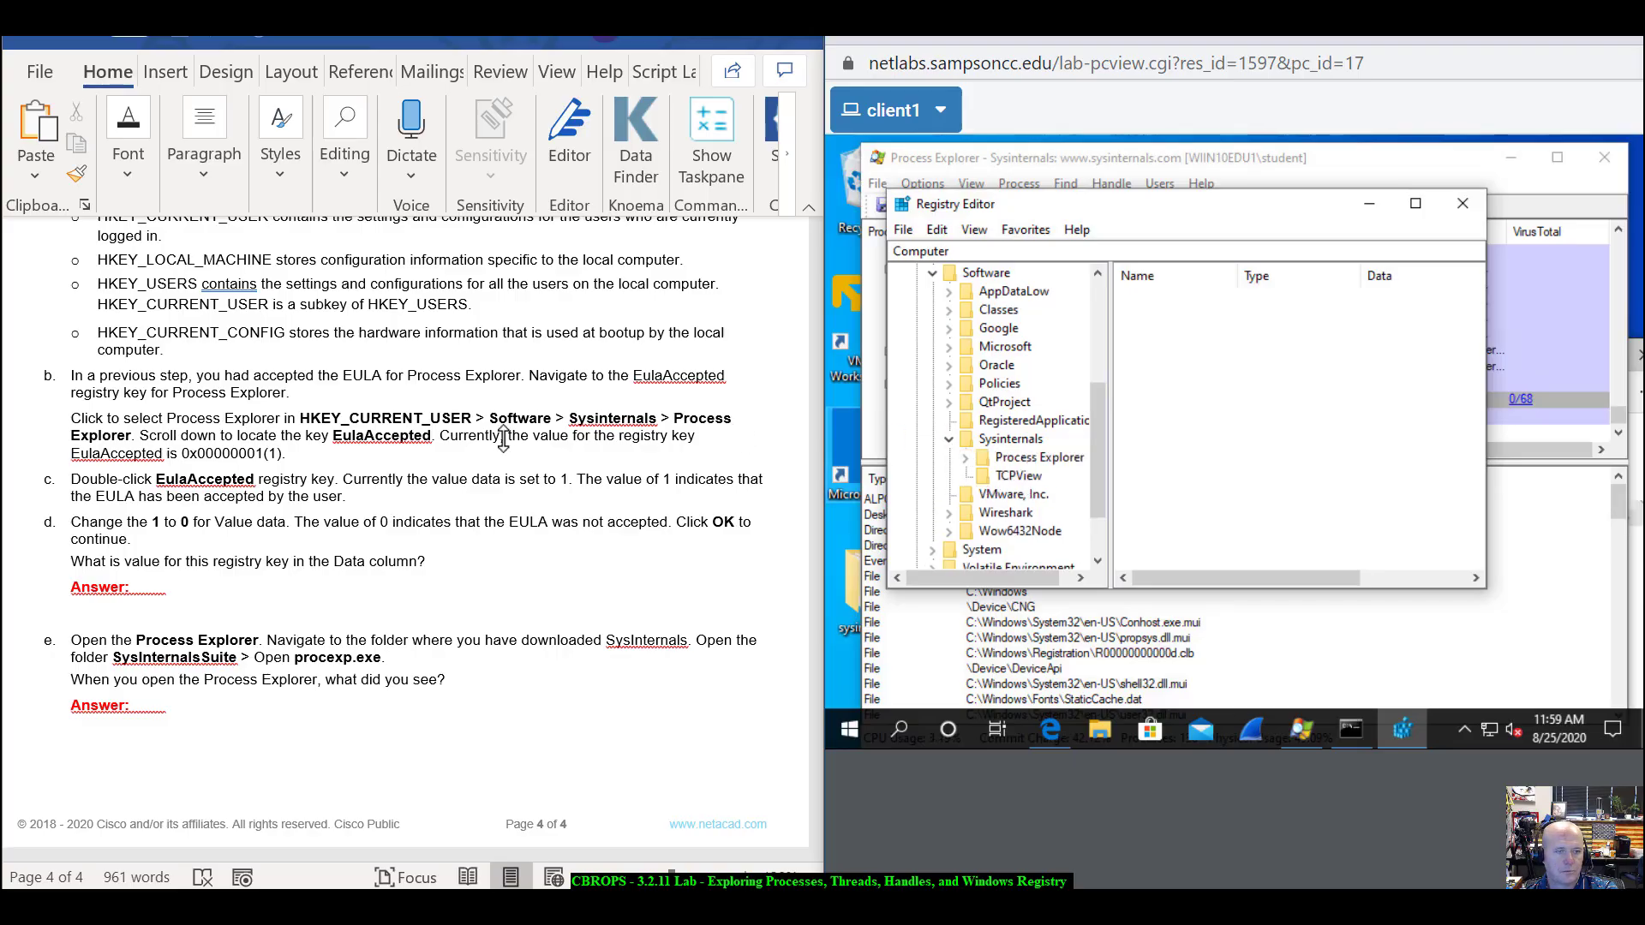
left_click(968, 458)
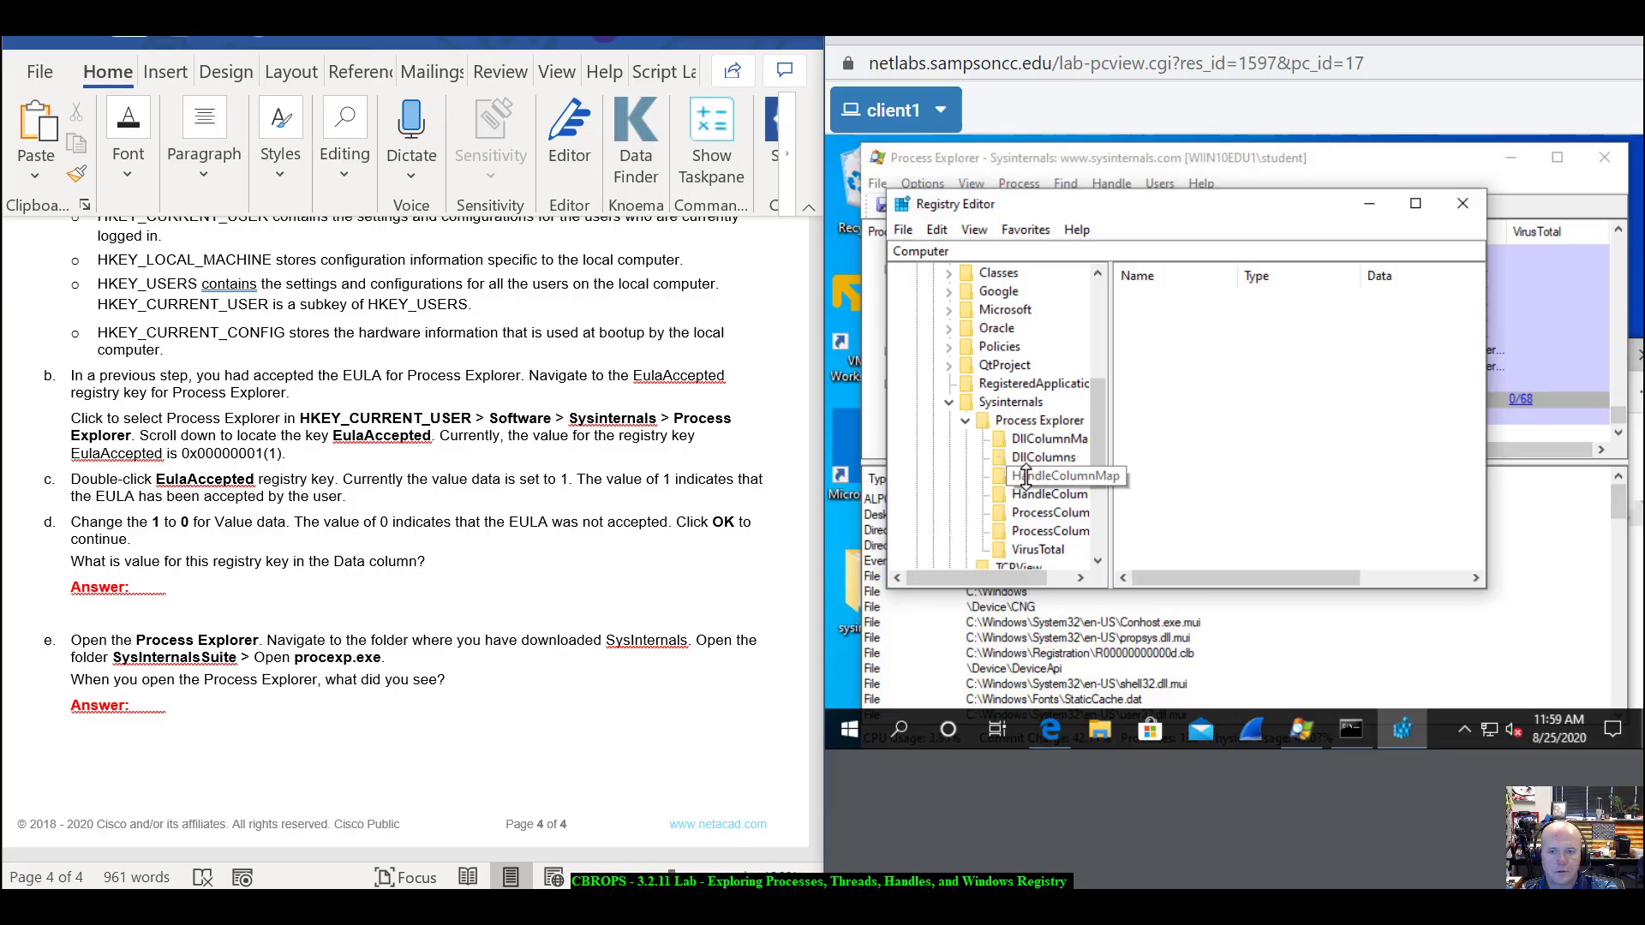
scroll(1056, 514, "down", 1)
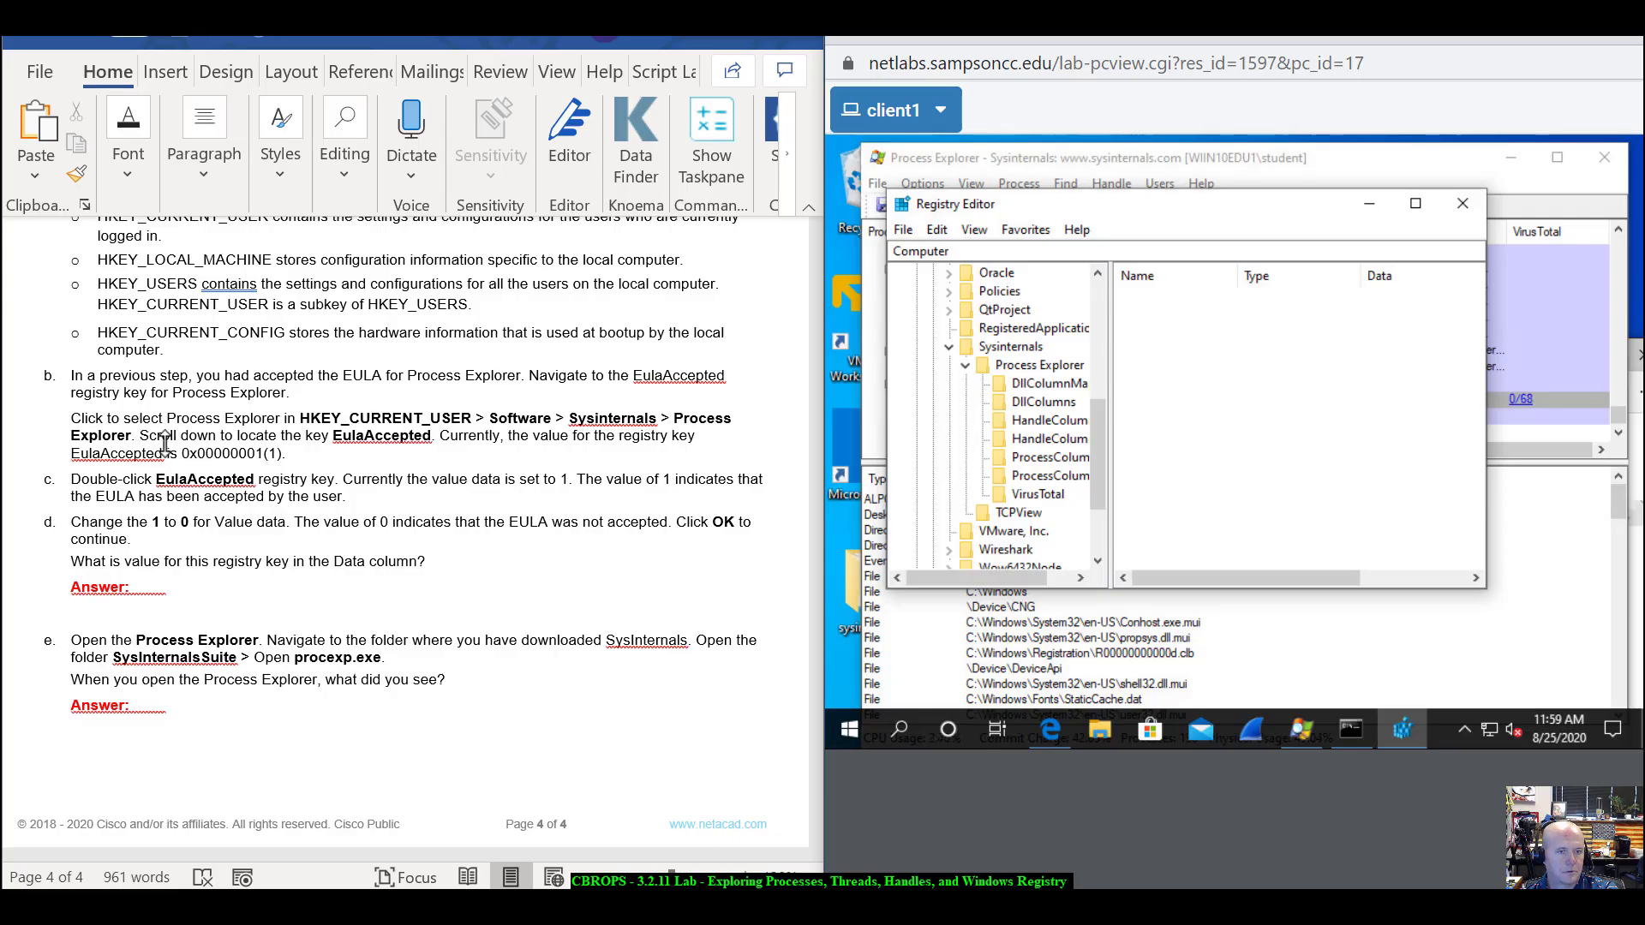
- Trace the registry path from HKEY_CURRENT_USER through Software and Sysinternals to Process Explorer and its subkeys
scroll(998, 477, "up", 10)
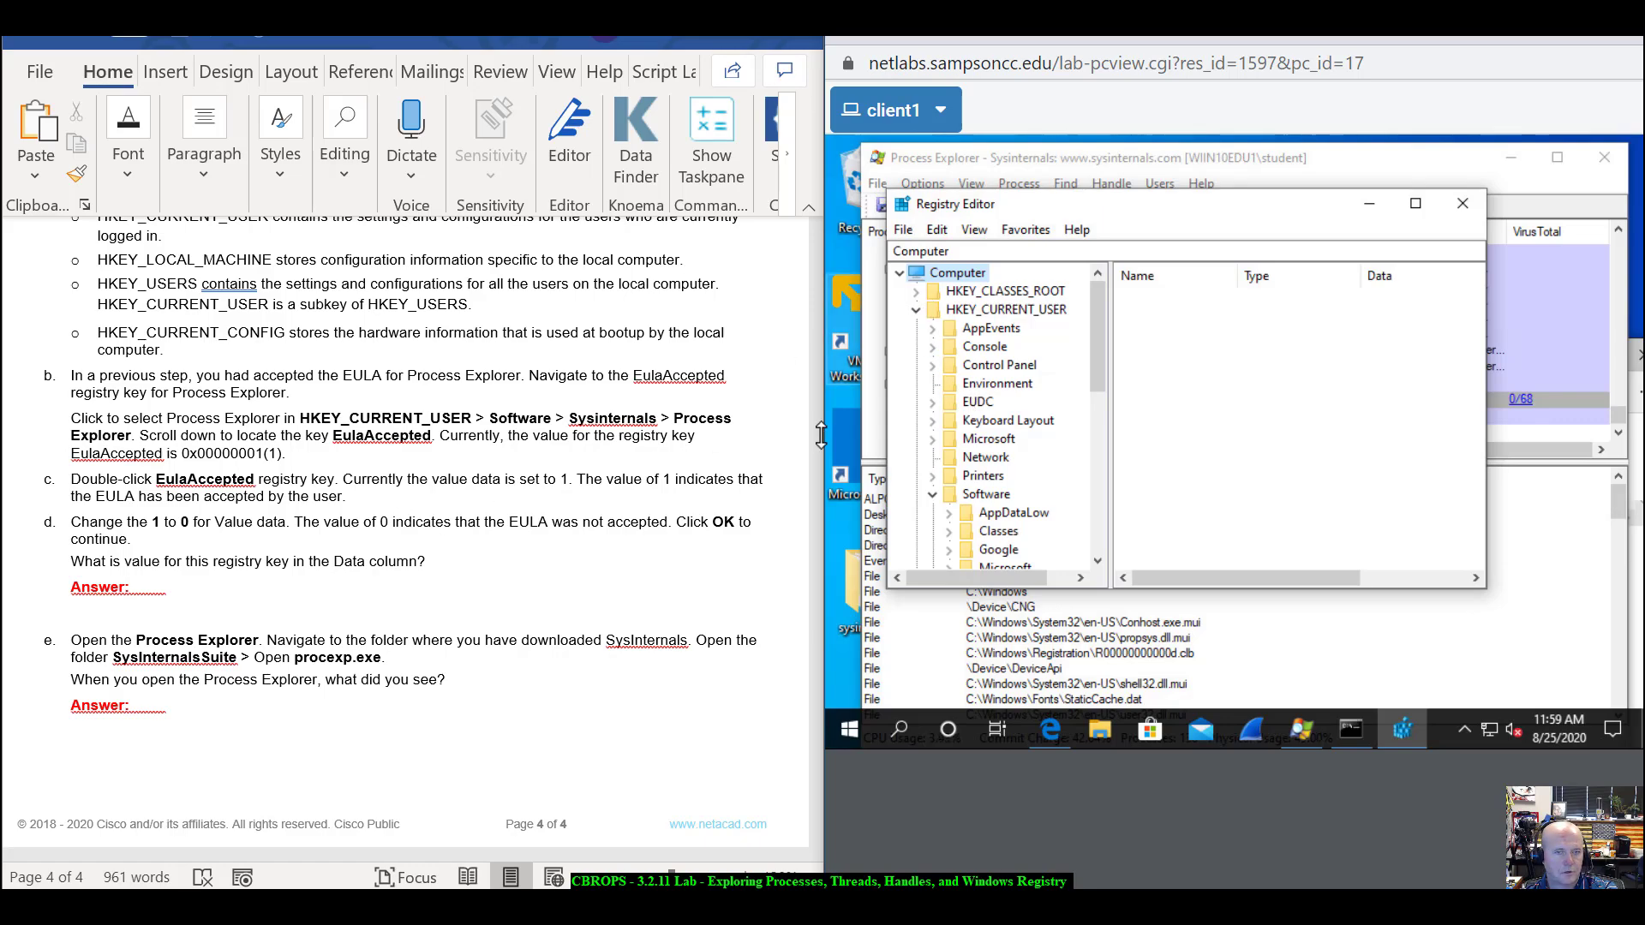
scroll(992, 465, "down", 3)
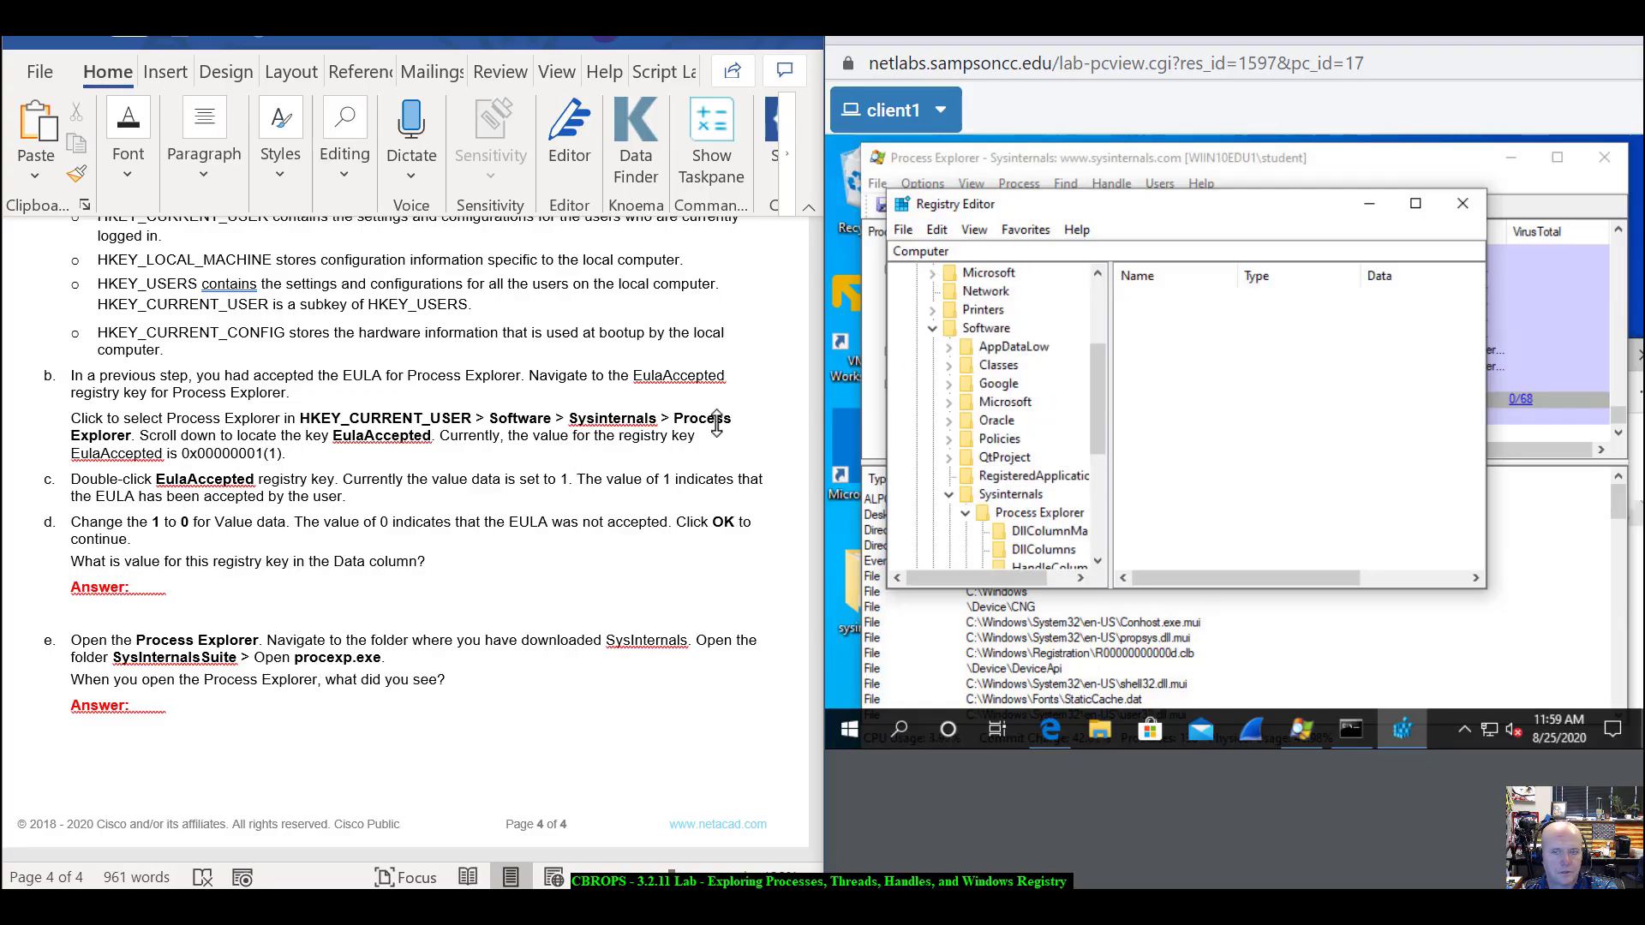
scroll(1002, 509, "down", 1)
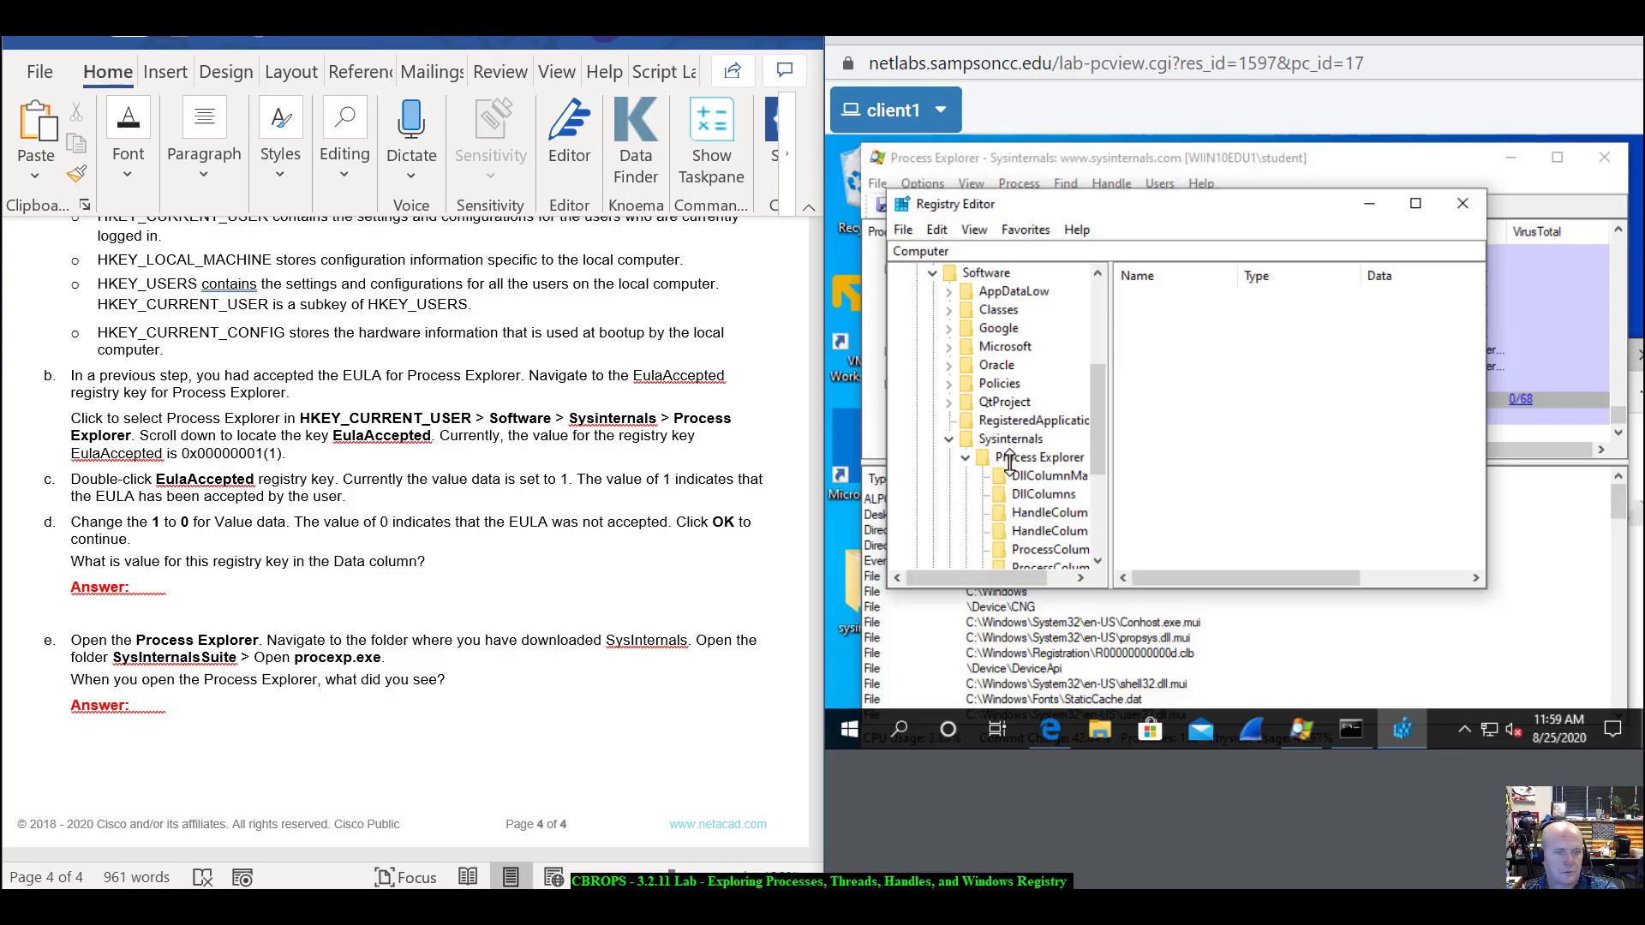
scroll(1011, 472, "down", 2)
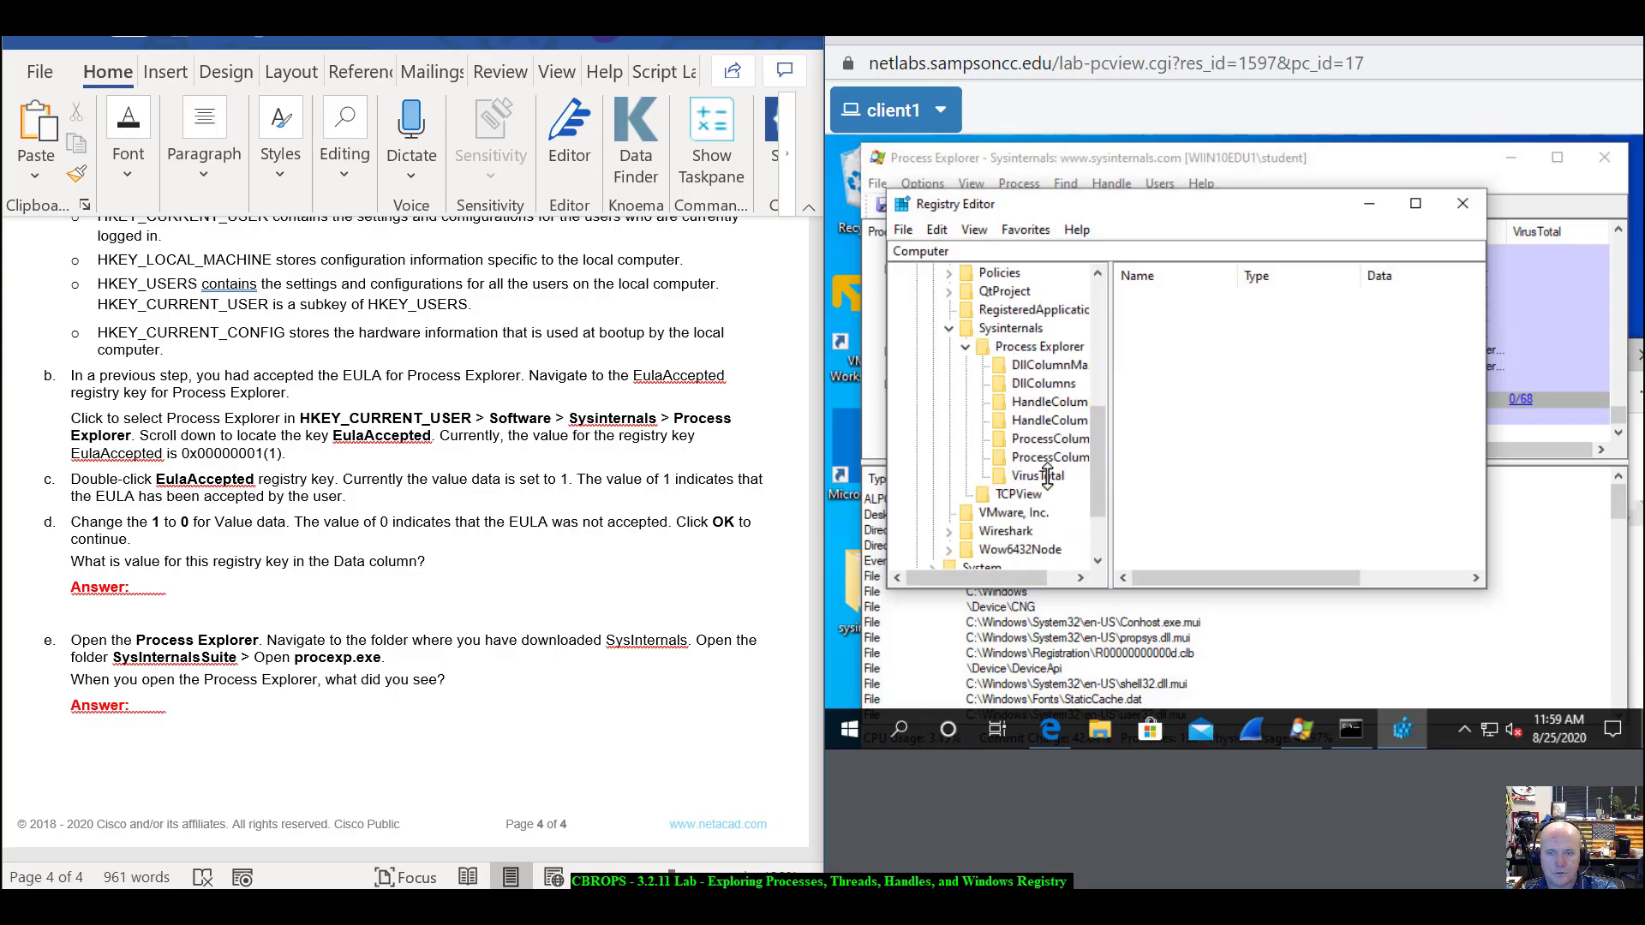
scroll(1047, 476, "down", 2)
scroll(1047, 477, "up", 1)
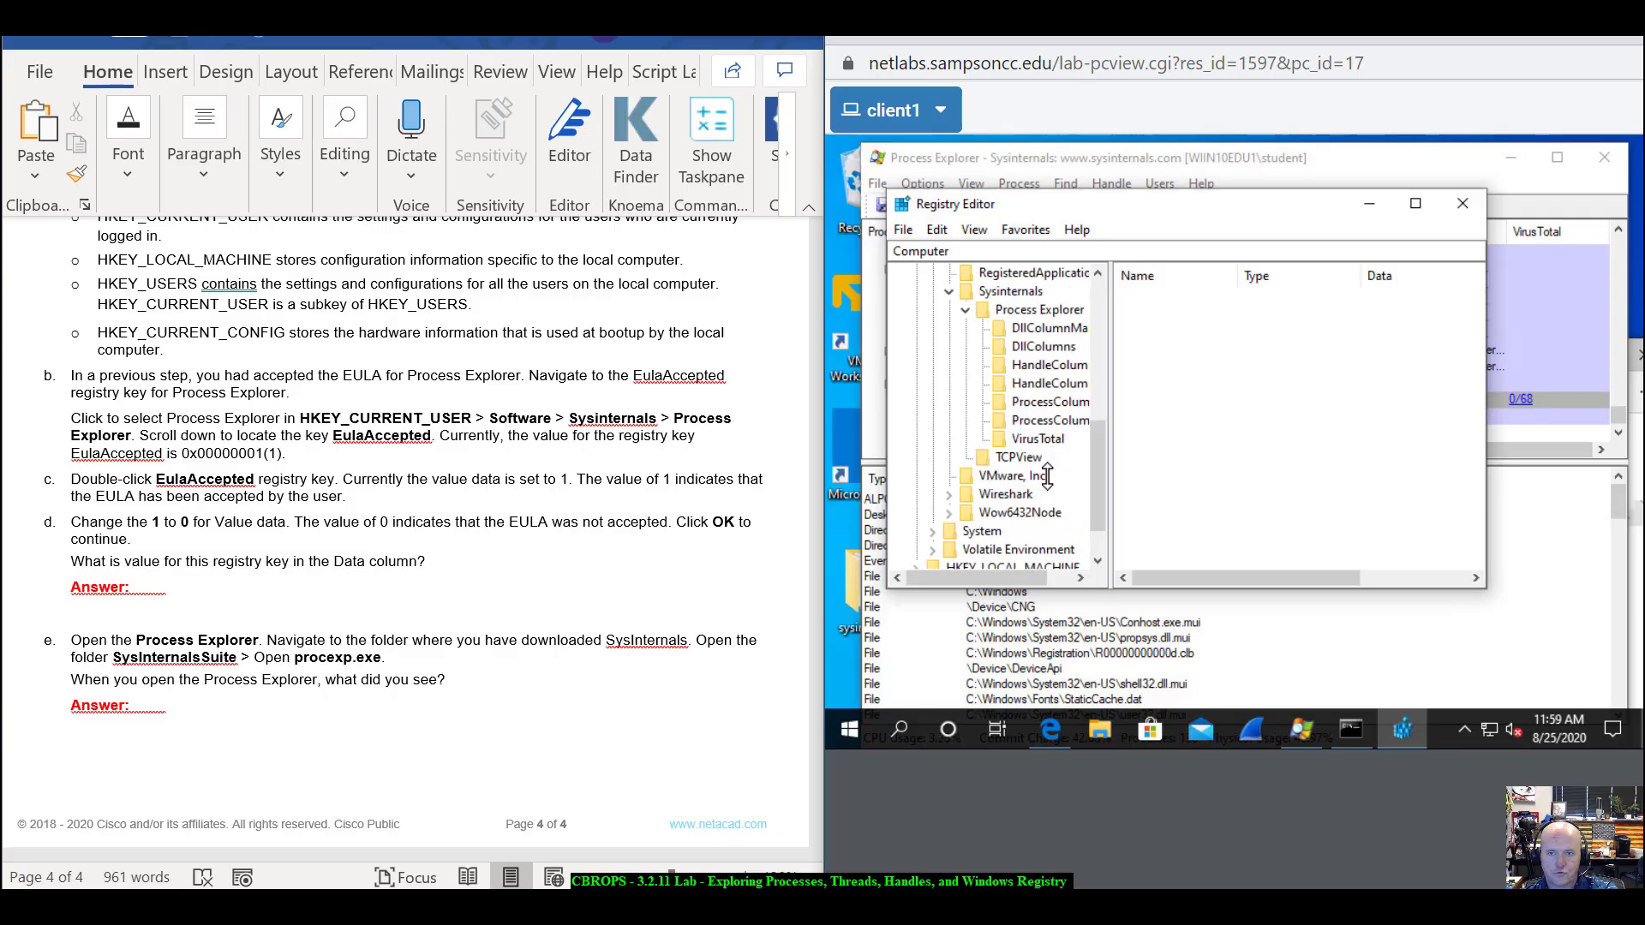
scroll(1047, 476, "up", 1)
- Check the values in each Process Explorer subkey, from DllColumnMap to VirusTotal and back, for EulaAccepted
left_click(1021, 383)
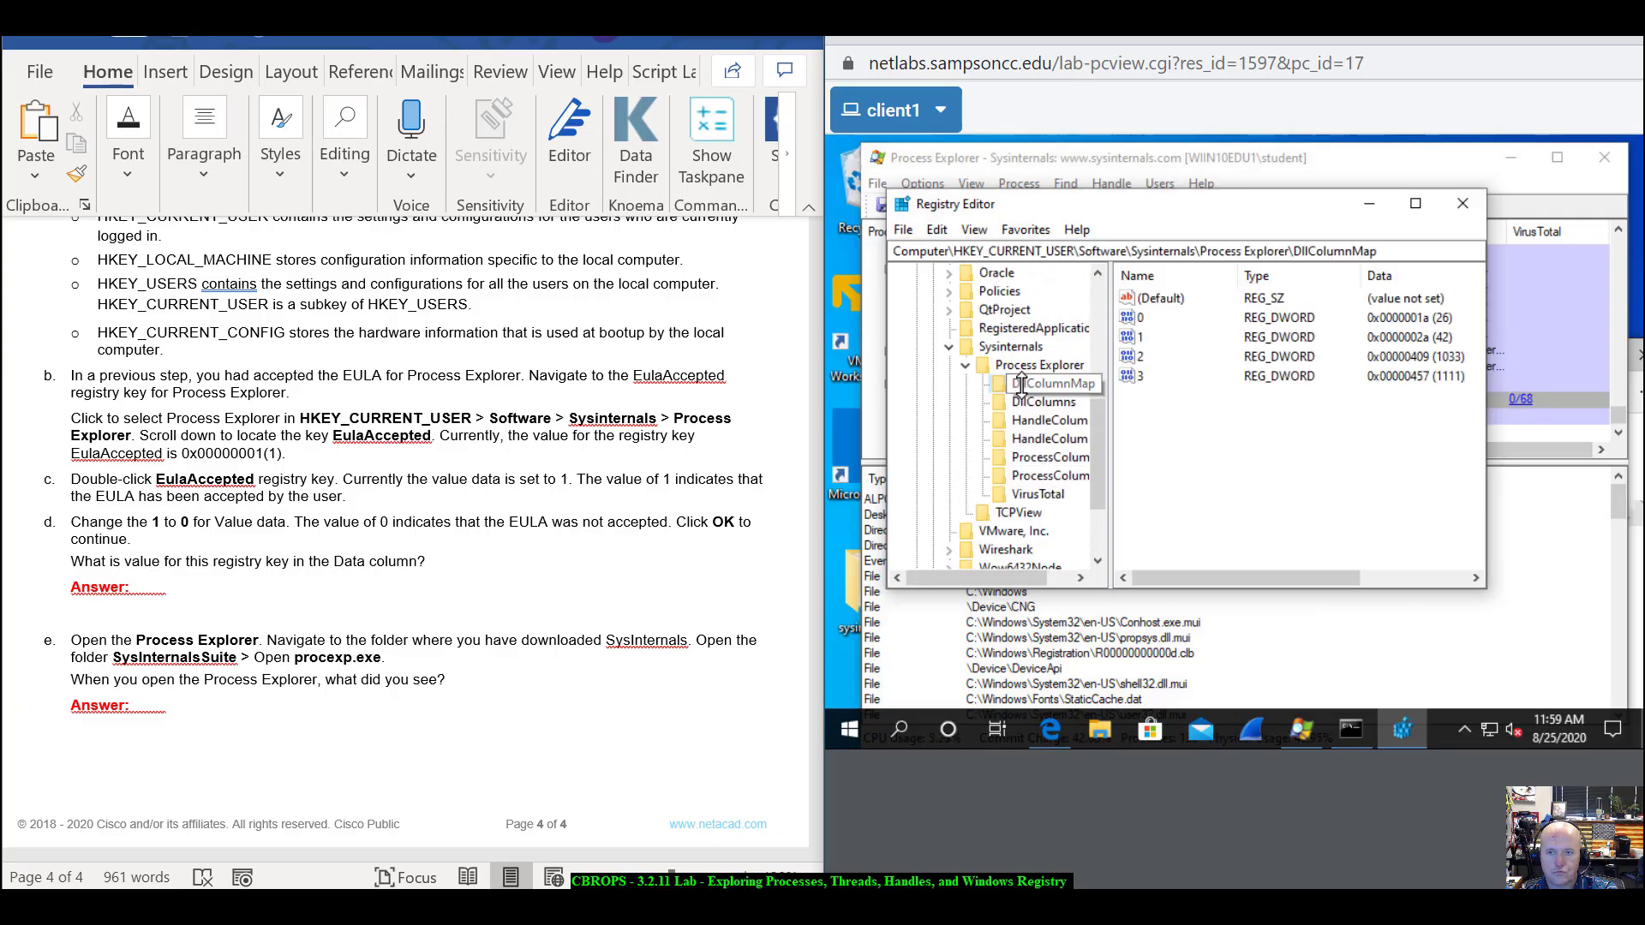
left_click(1029, 402)
left_click(1036, 420)
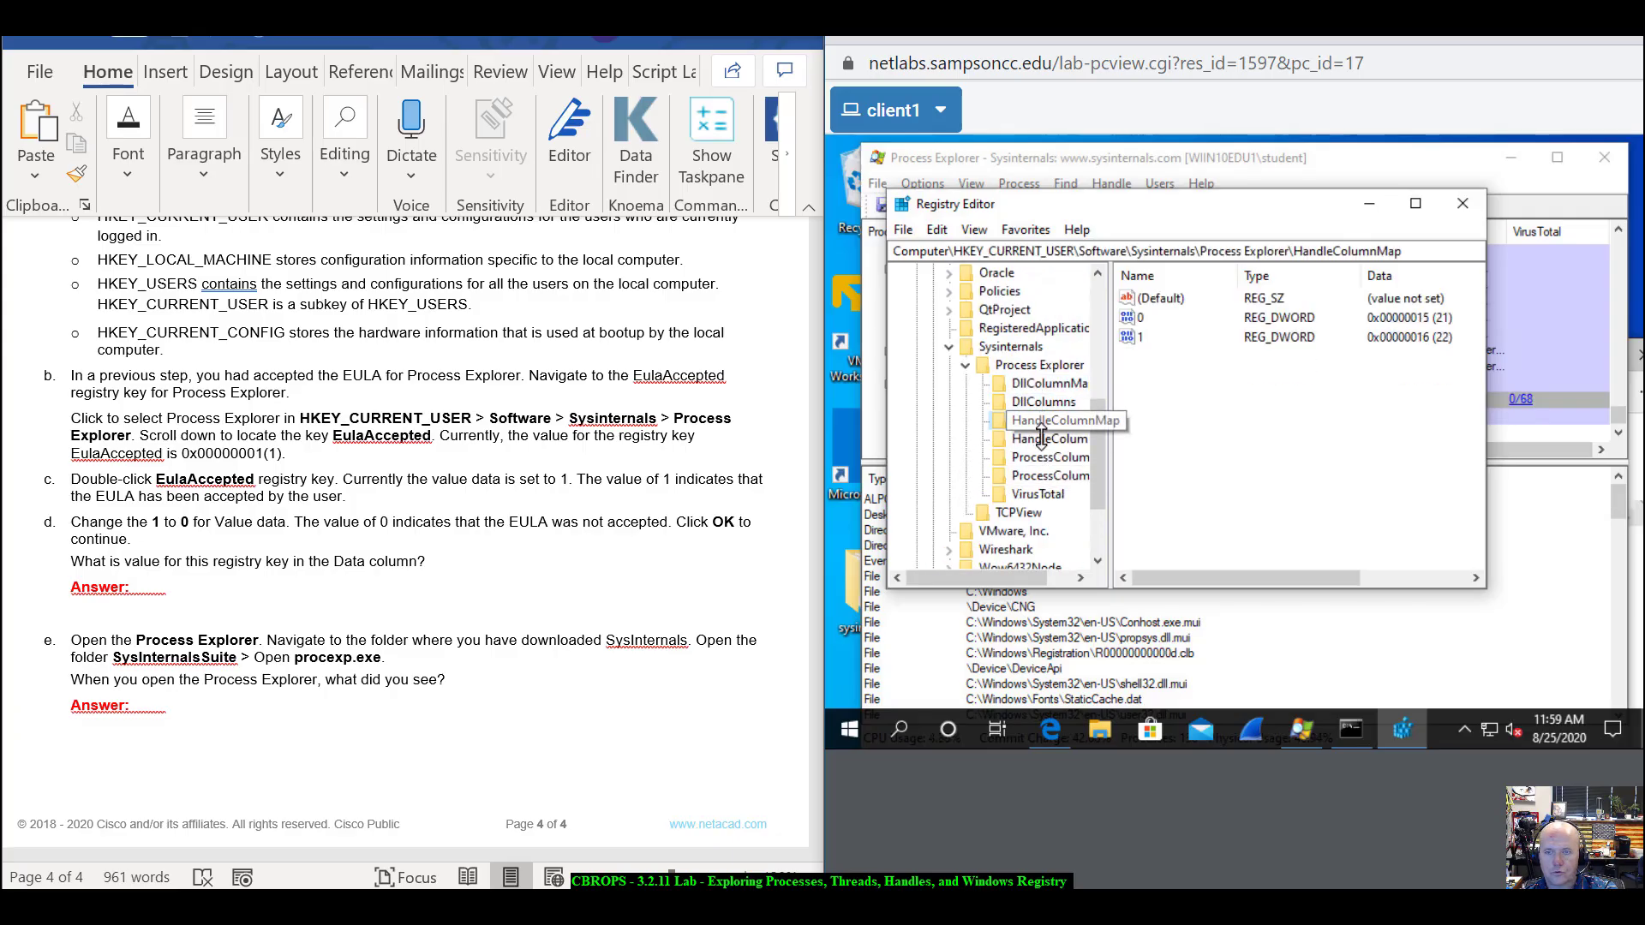
left_click(1042, 439)
left_click(1047, 457)
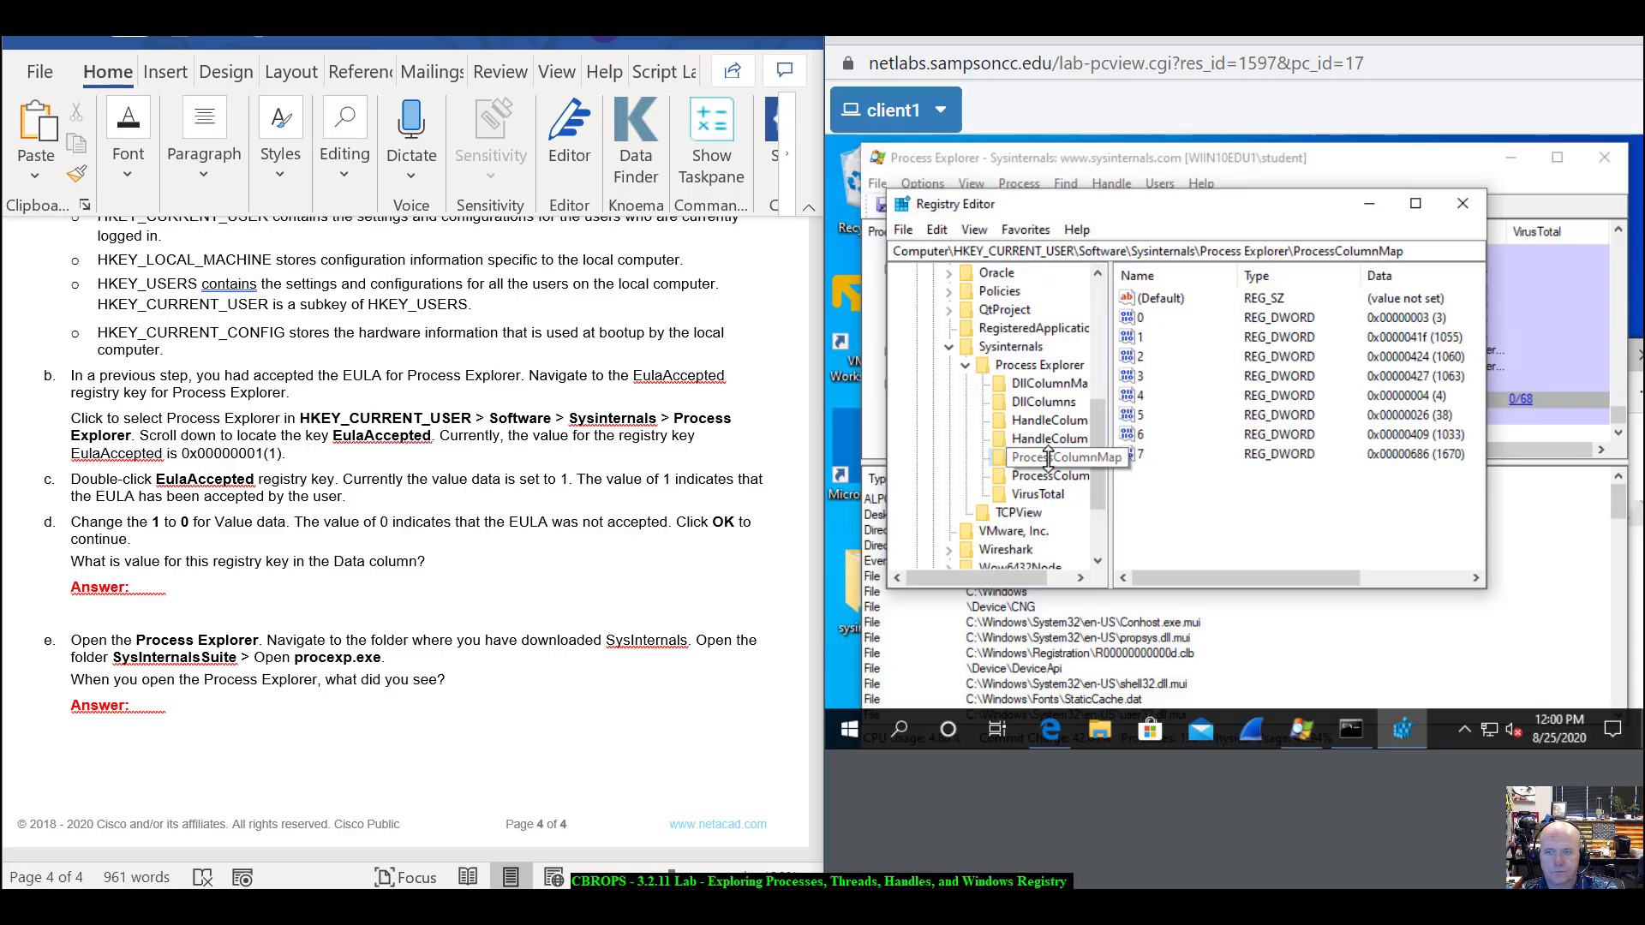
left_click(1049, 476)
left_click(1040, 494)
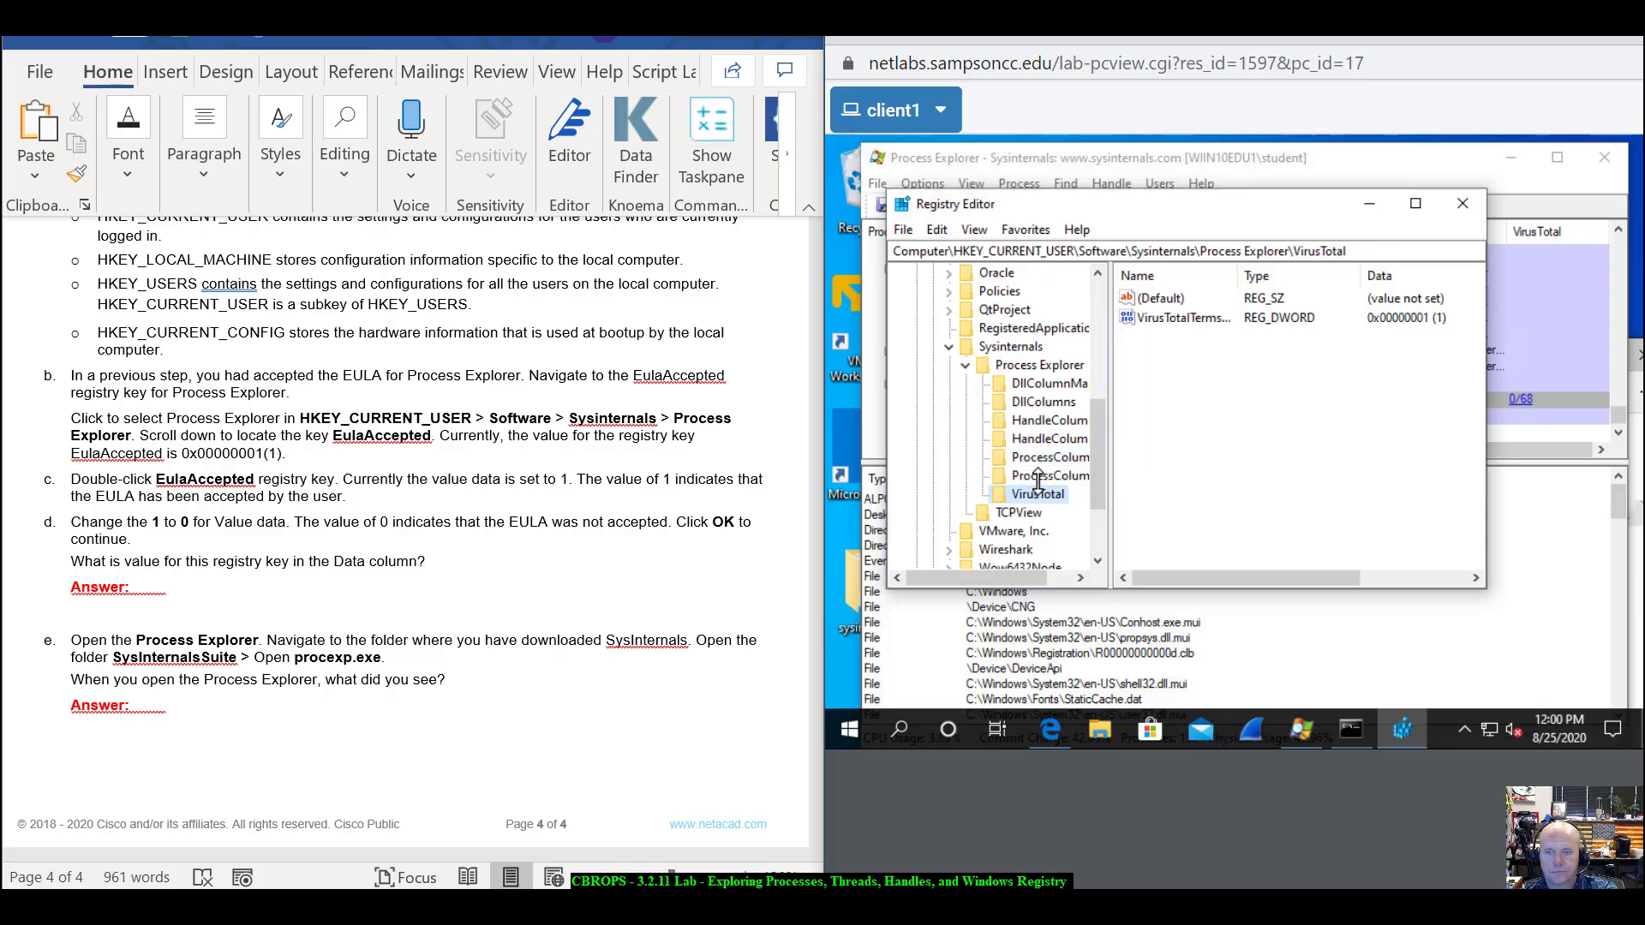
left_click(1044, 475)
left_click(1045, 457)
left_click(1047, 438)
left_click(1050, 419)
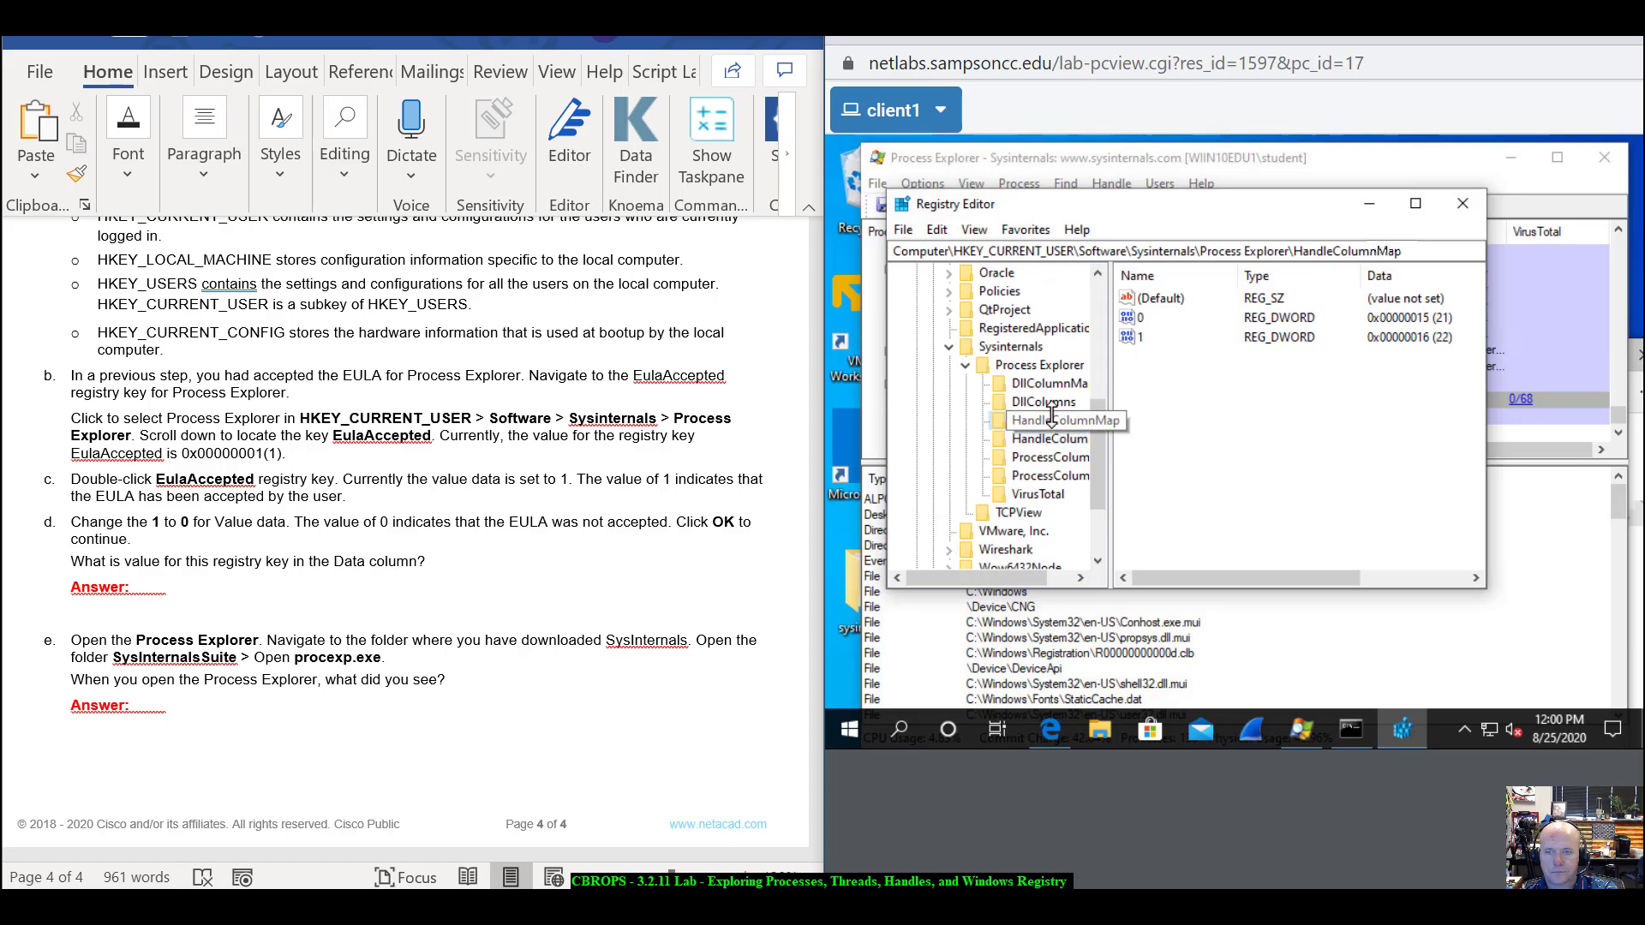
left_click(1052, 402)
left_click(1060, 383)
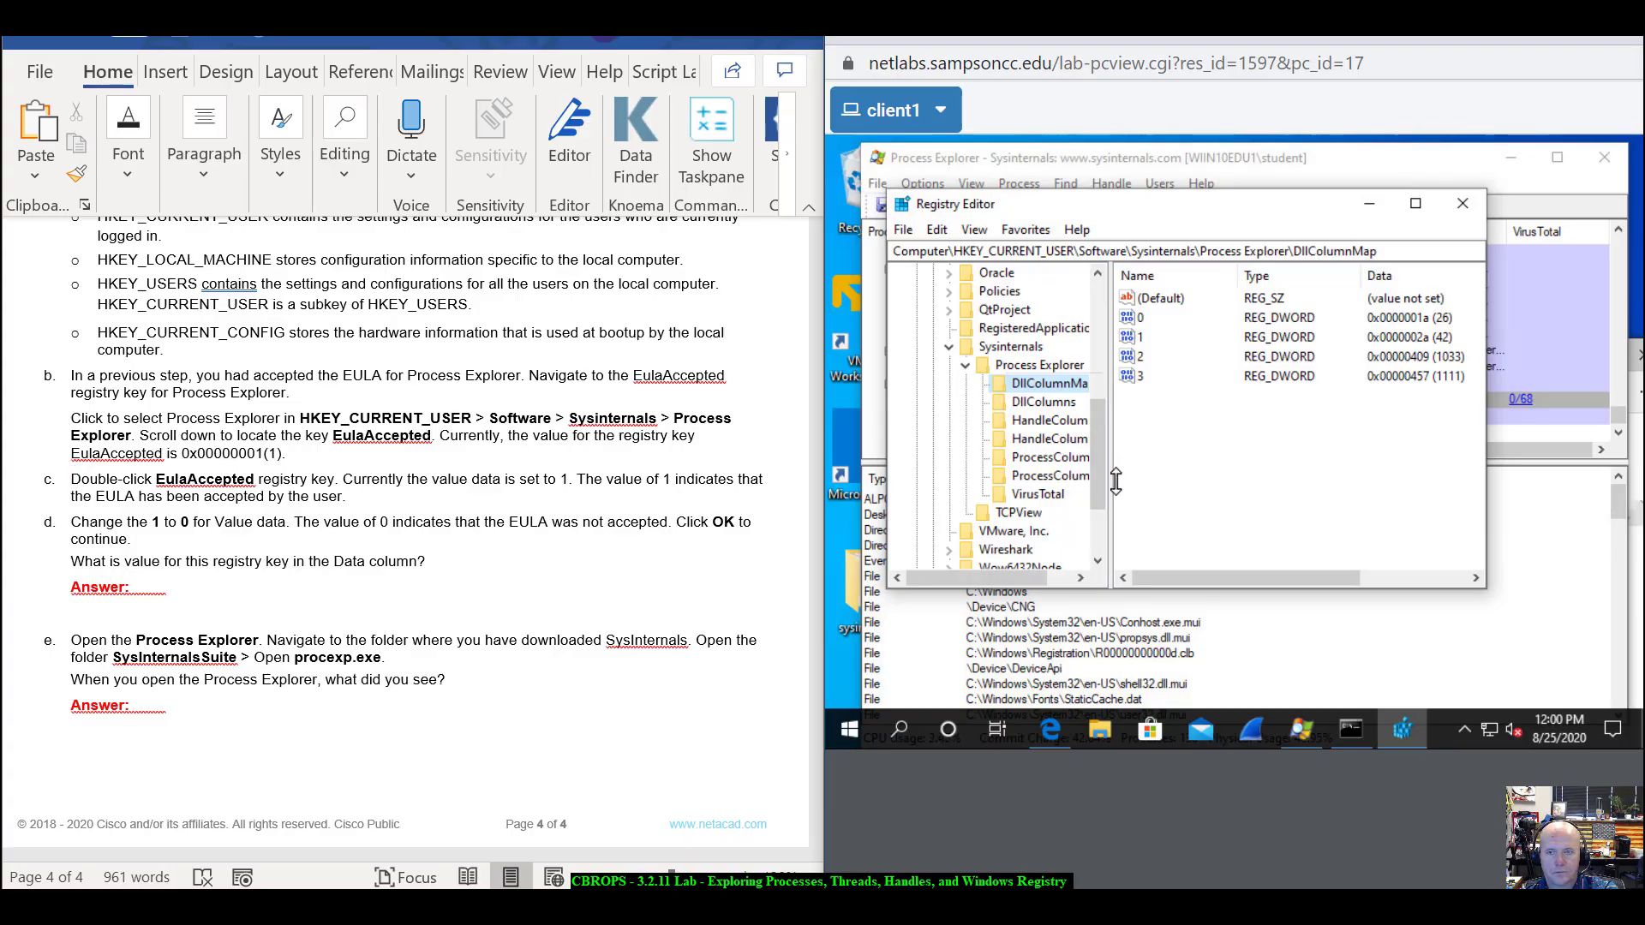
- Widen the registry key tree so the subkey names under Process Explorer are fully readable
left_click_drag(1113, 484, 1200, 505)
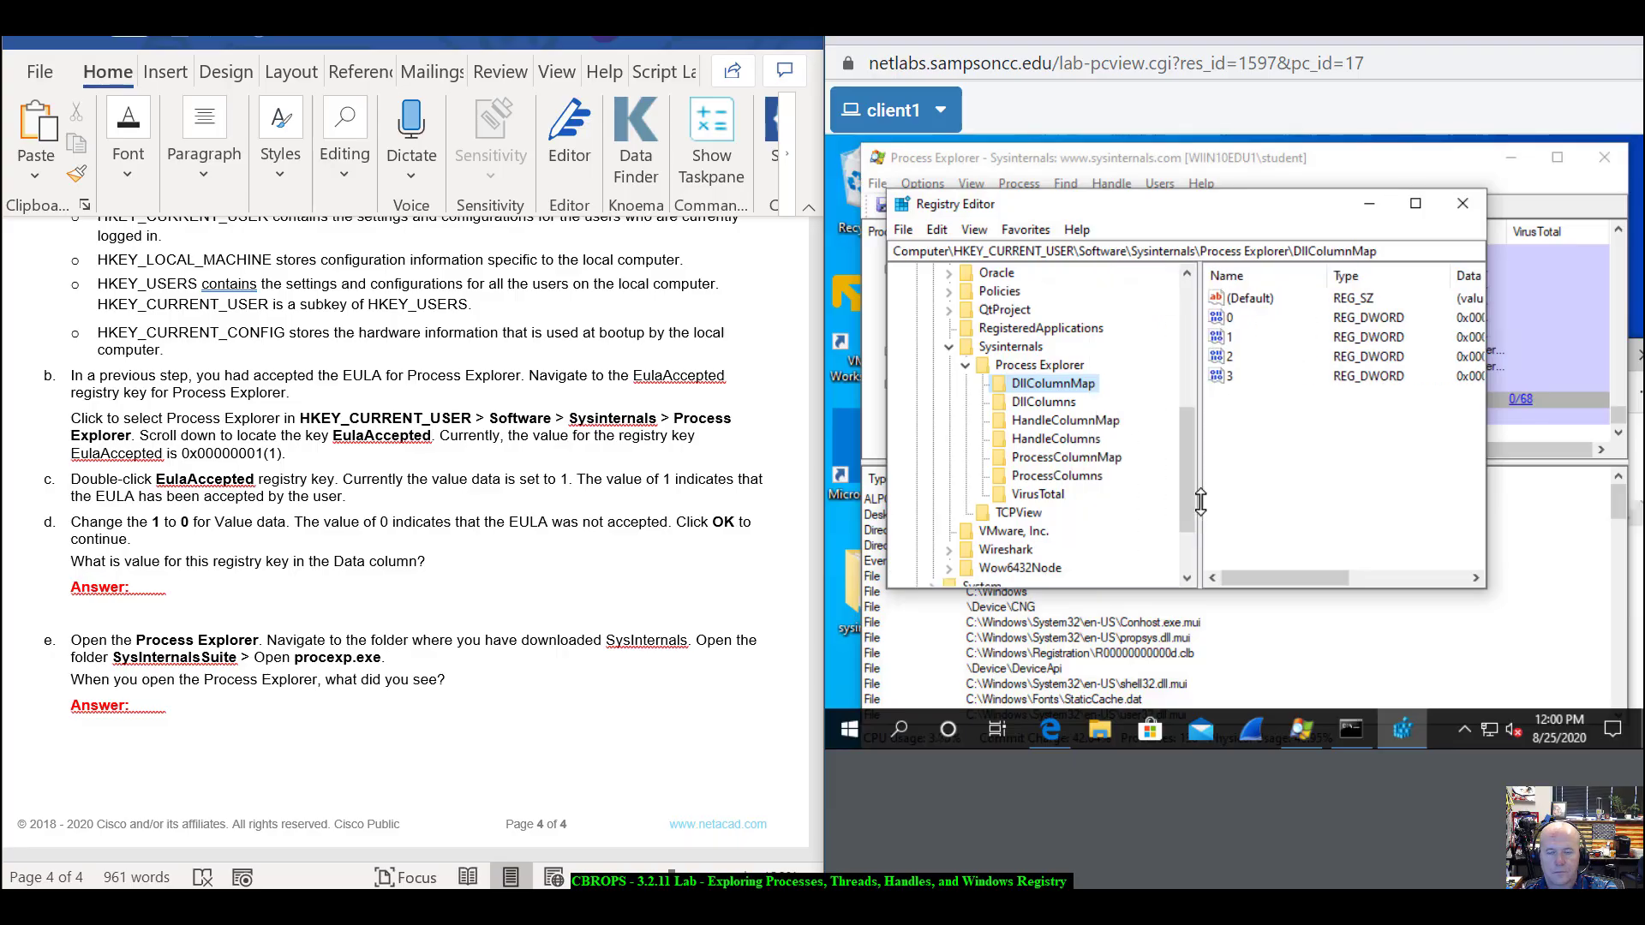
scroll(1057, 471, "up", 1)
scroll(1057, 470, "up", 5)
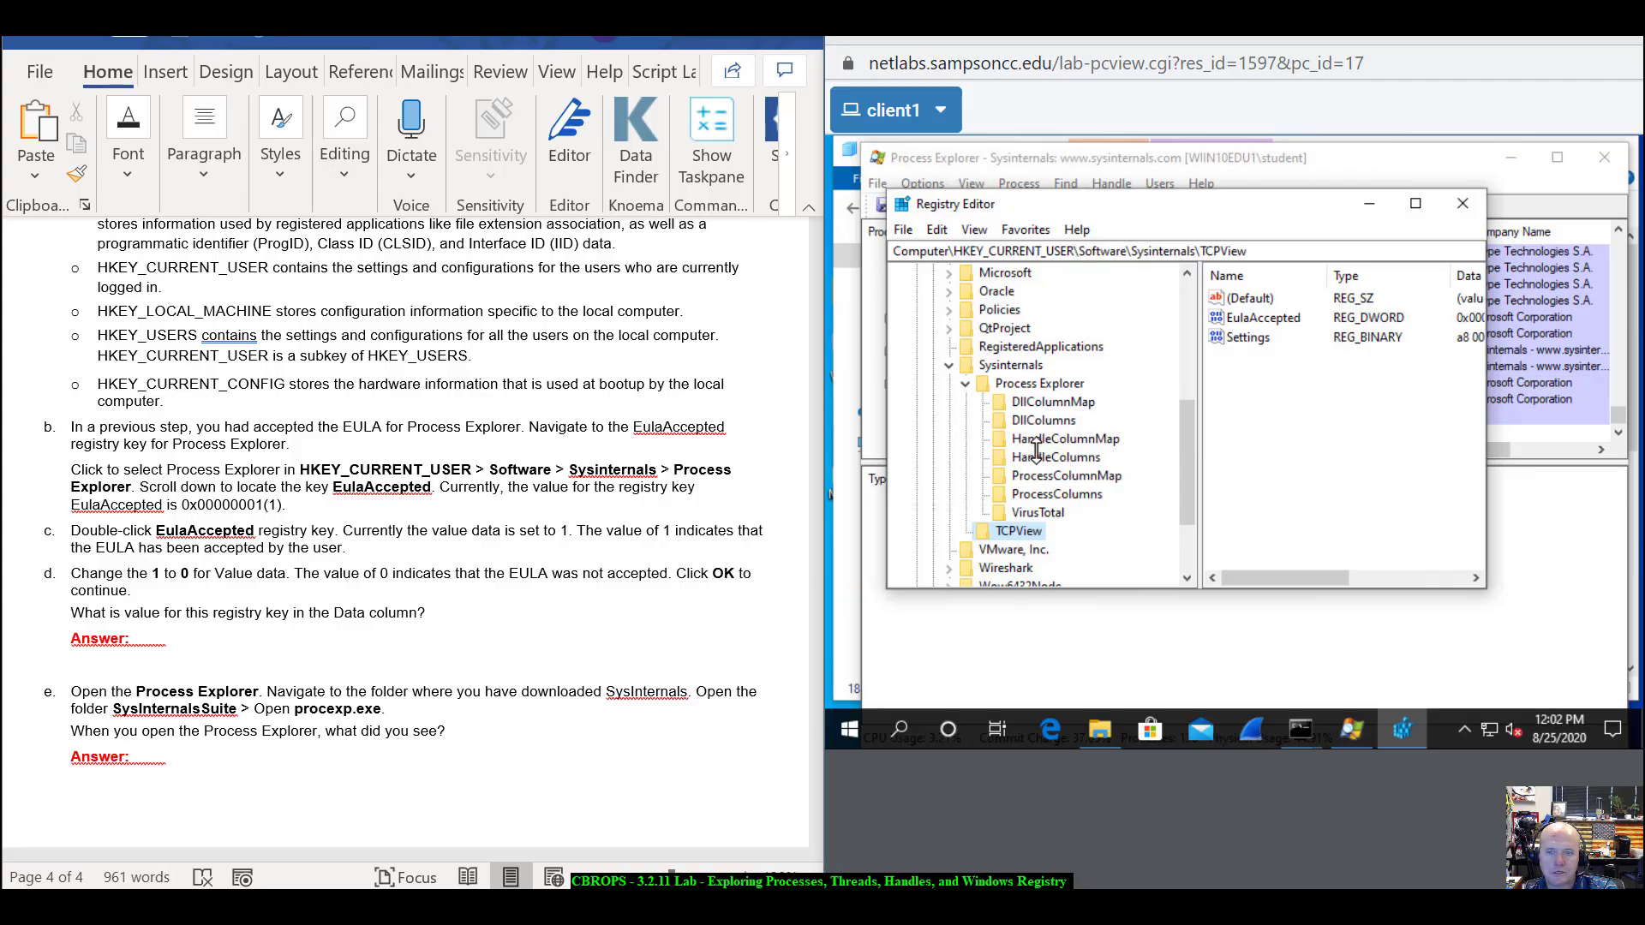
- Select the Process Explorer key itself and locate its EulaAccepted value
left_click(1022, 386)
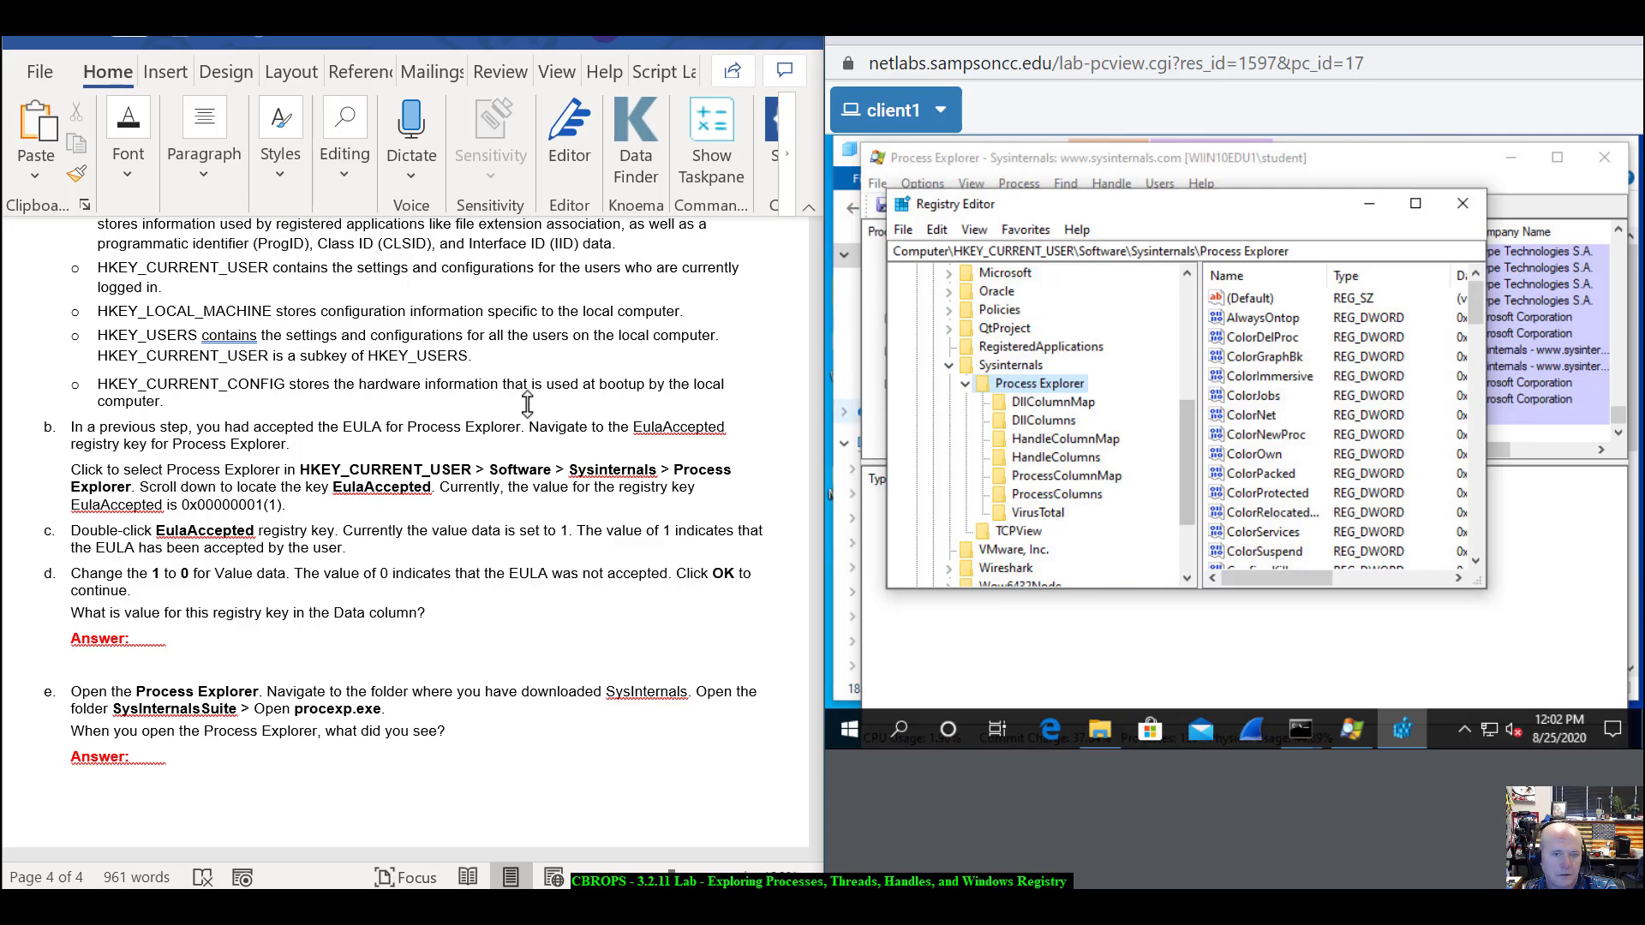
scroll(1286, 461, "down", 3)
scroll(1285, 463, "down", 5)
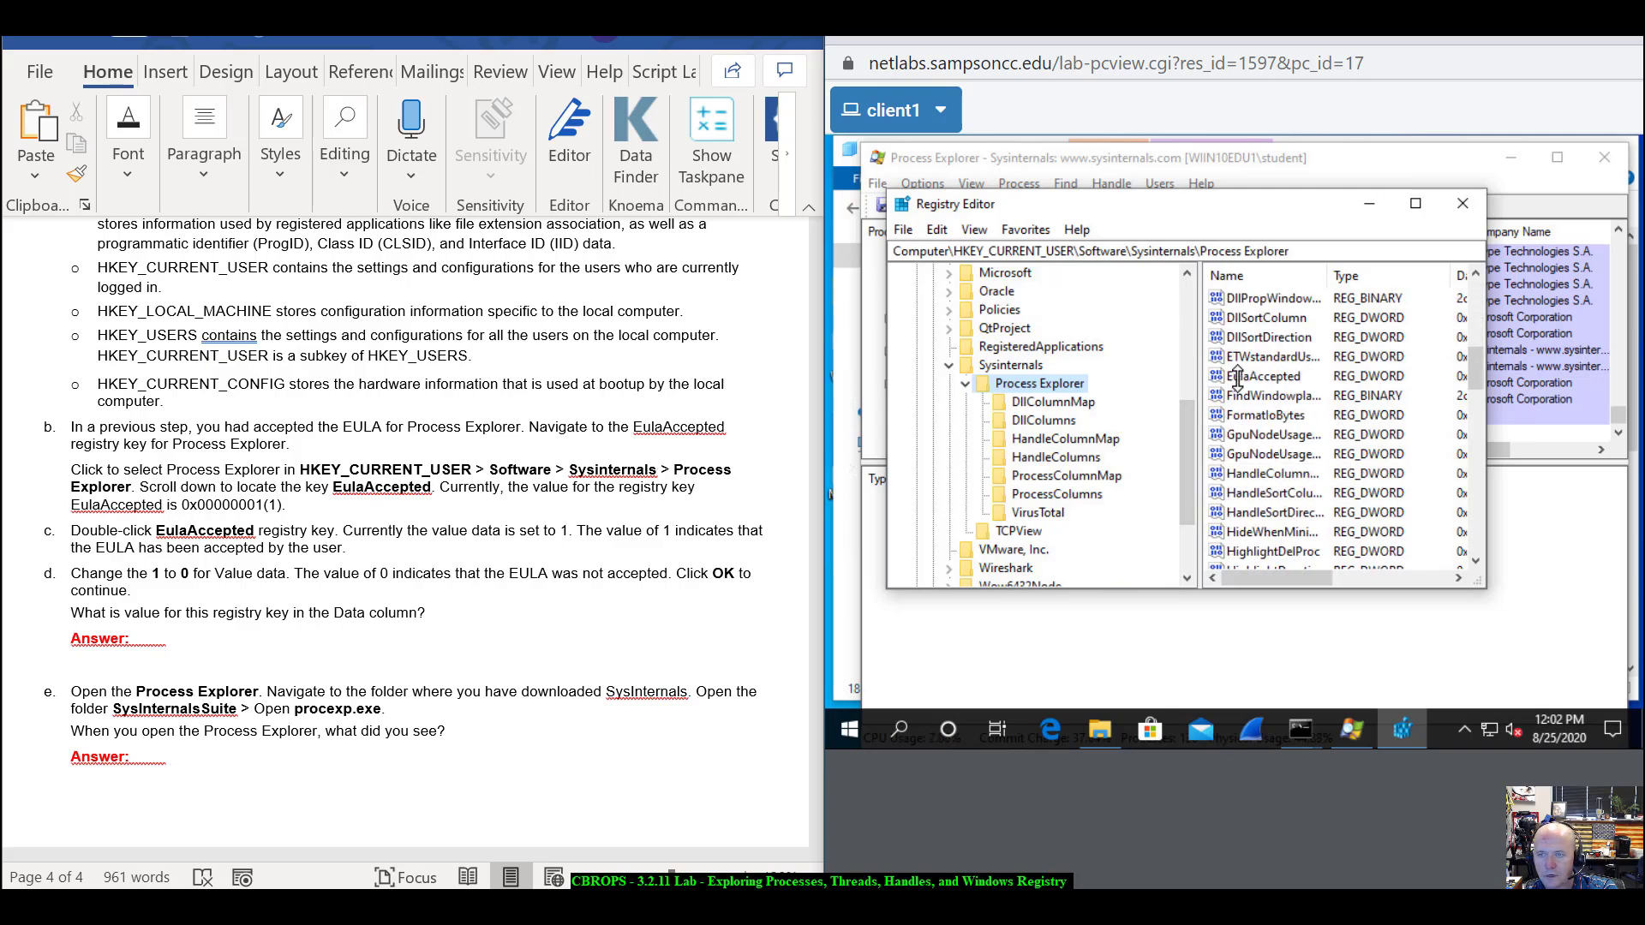
left_click(1237, 378)
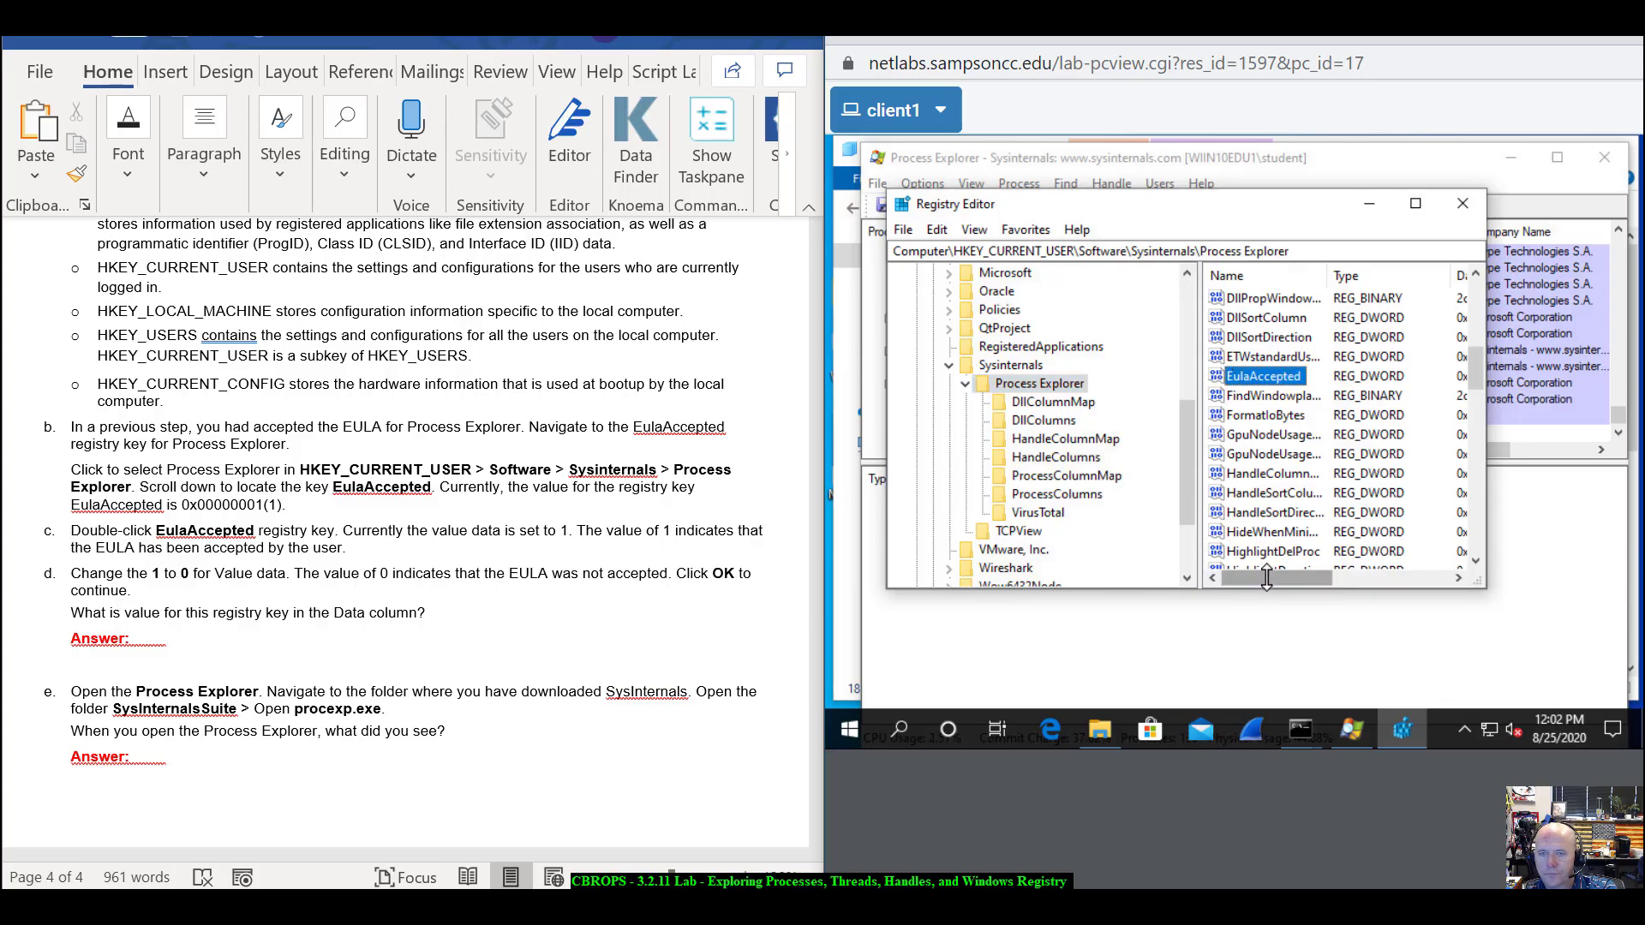
mouse_move(1271, 579)
left_mouse_down()
mouse_move(1298, 579)
mouse_move(1266, 579)
left_mouse_up()
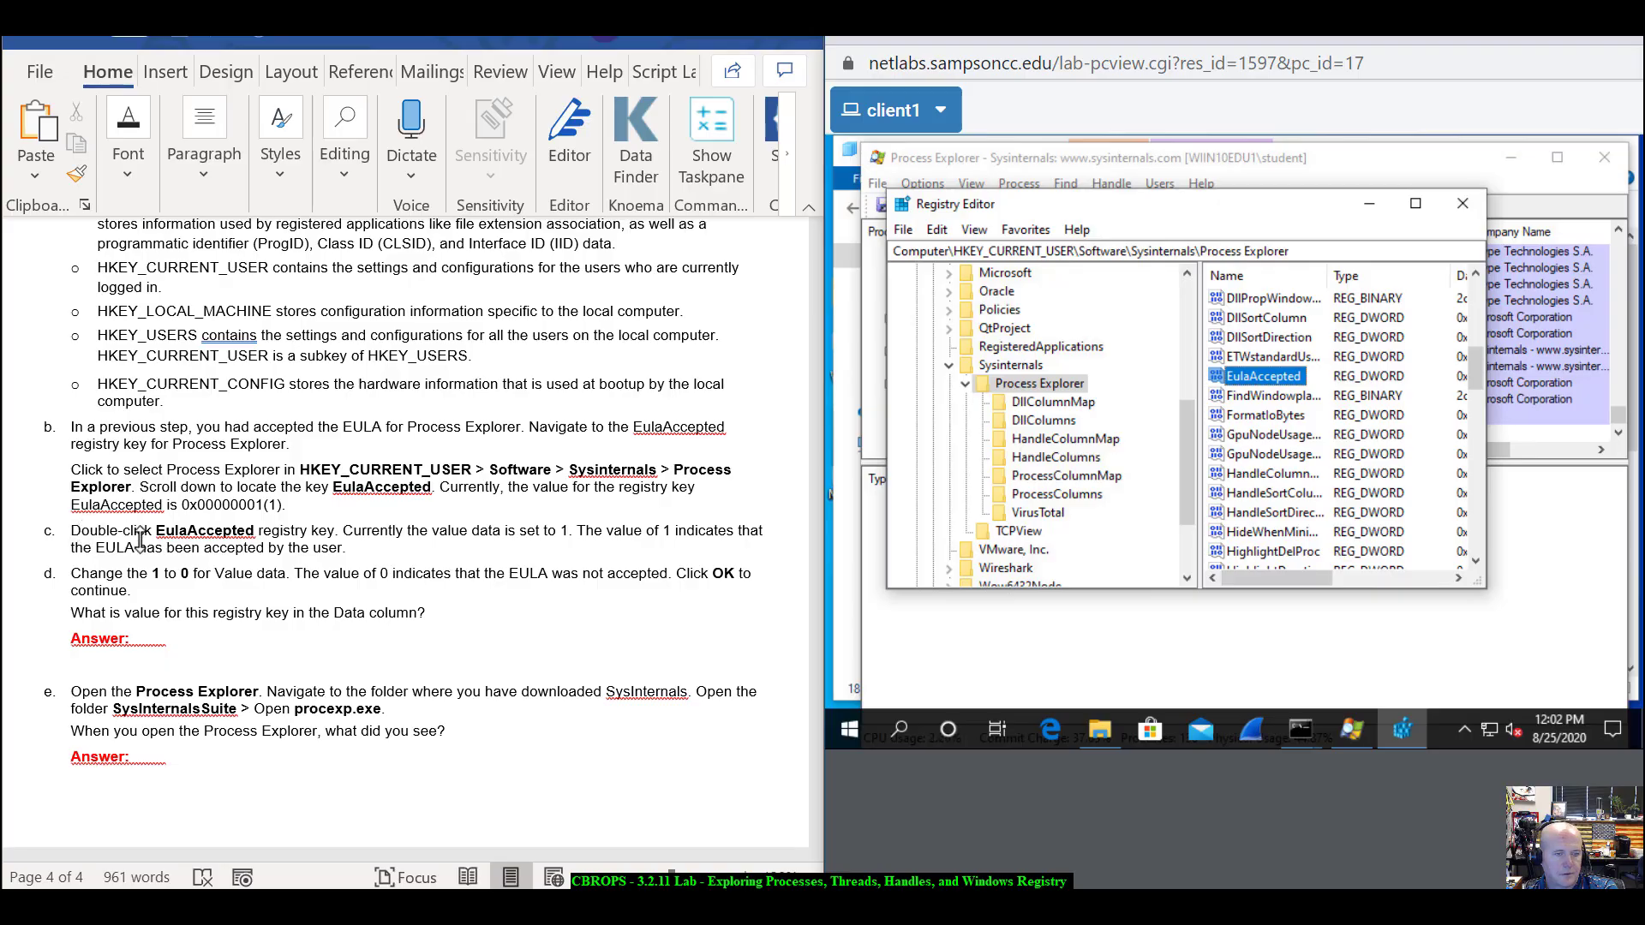
- Set the value data of EulaAccepted to 0 and widen the Registry Editor window until the Data column is readable
double_click(1239, 377)
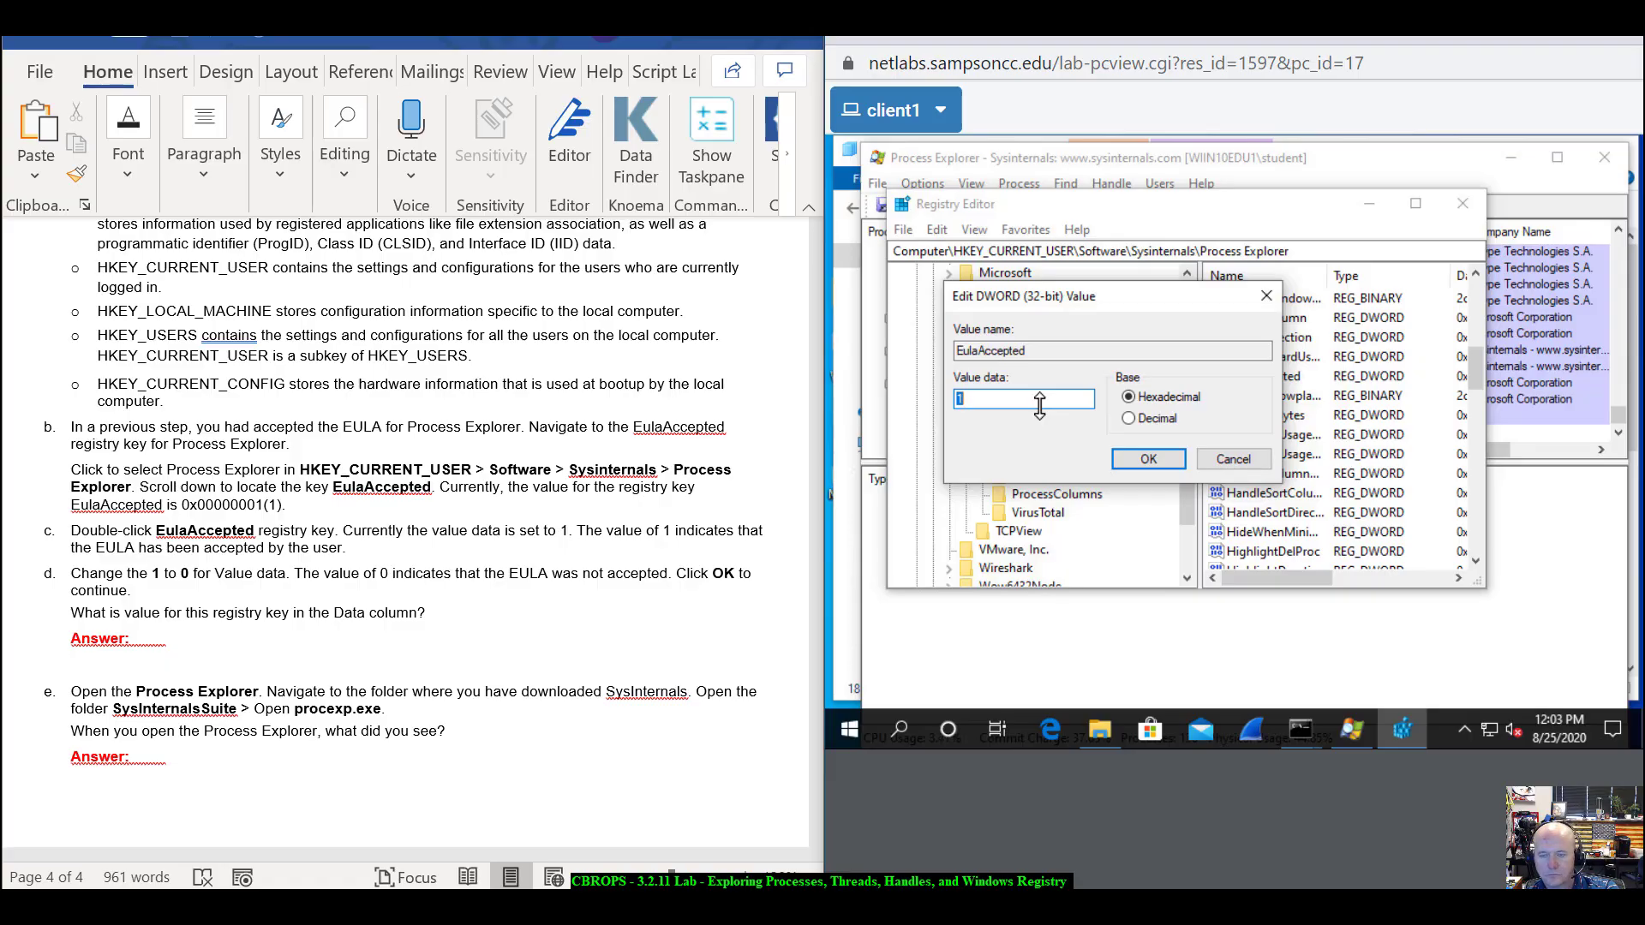
left_click(1171, 455)
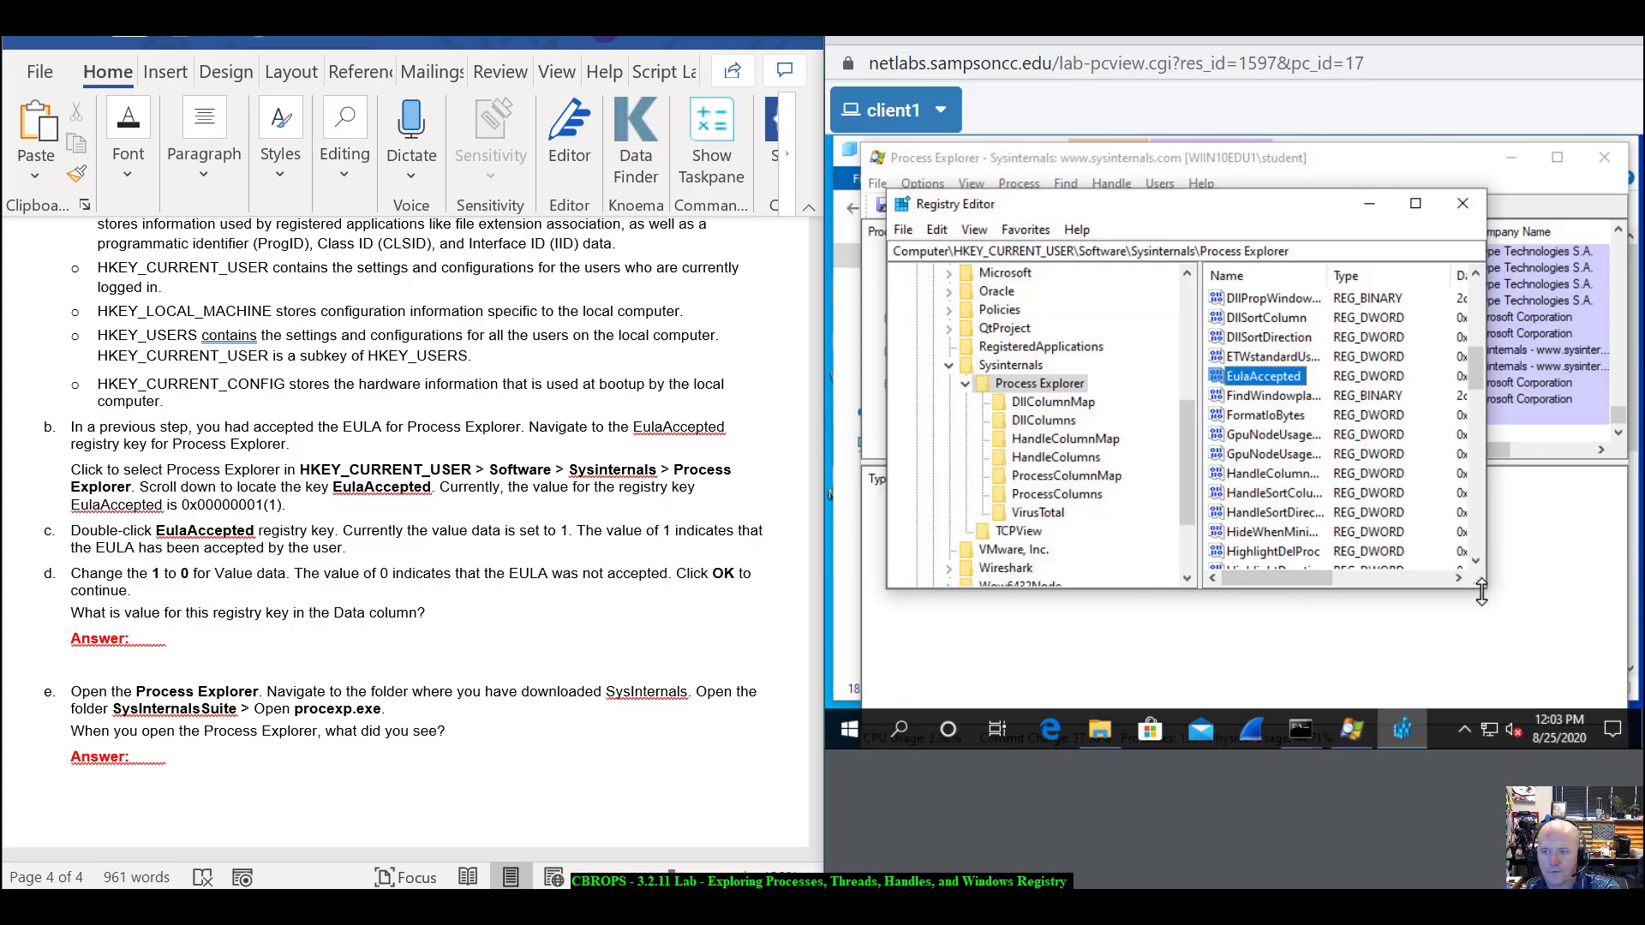
left_click_drag(1486, 590, 1630, 585)
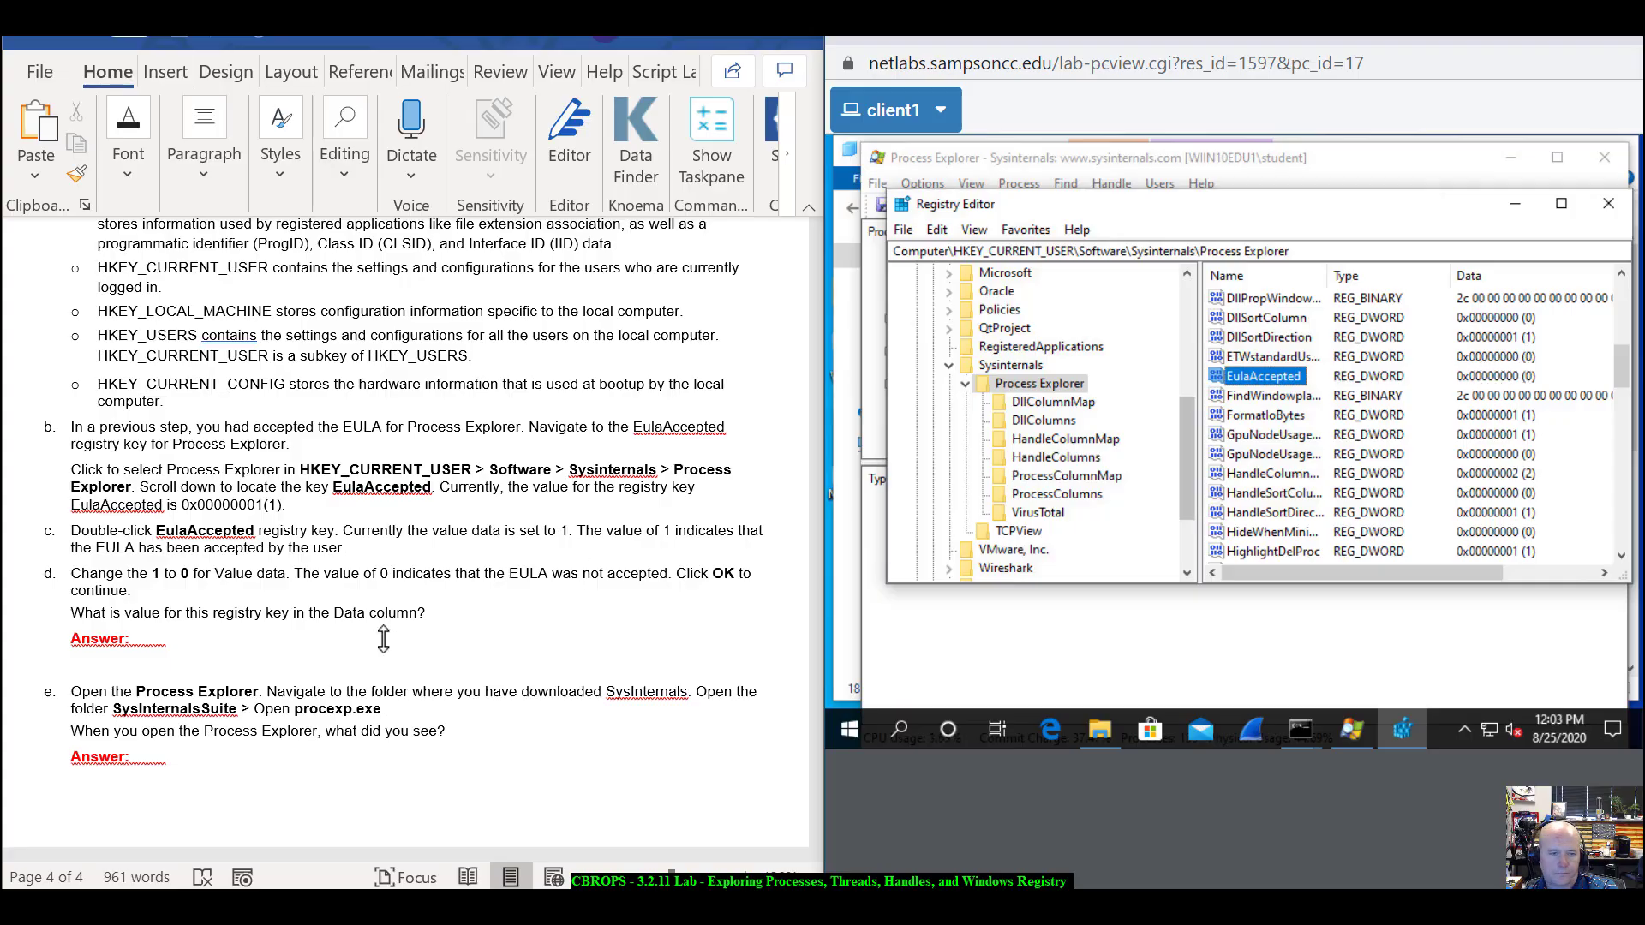
- Close Registry Editor and move Process Explorer aside to bring the sysinternals search results in File Explorer to the front
scroll(207, 662, "down", 2)
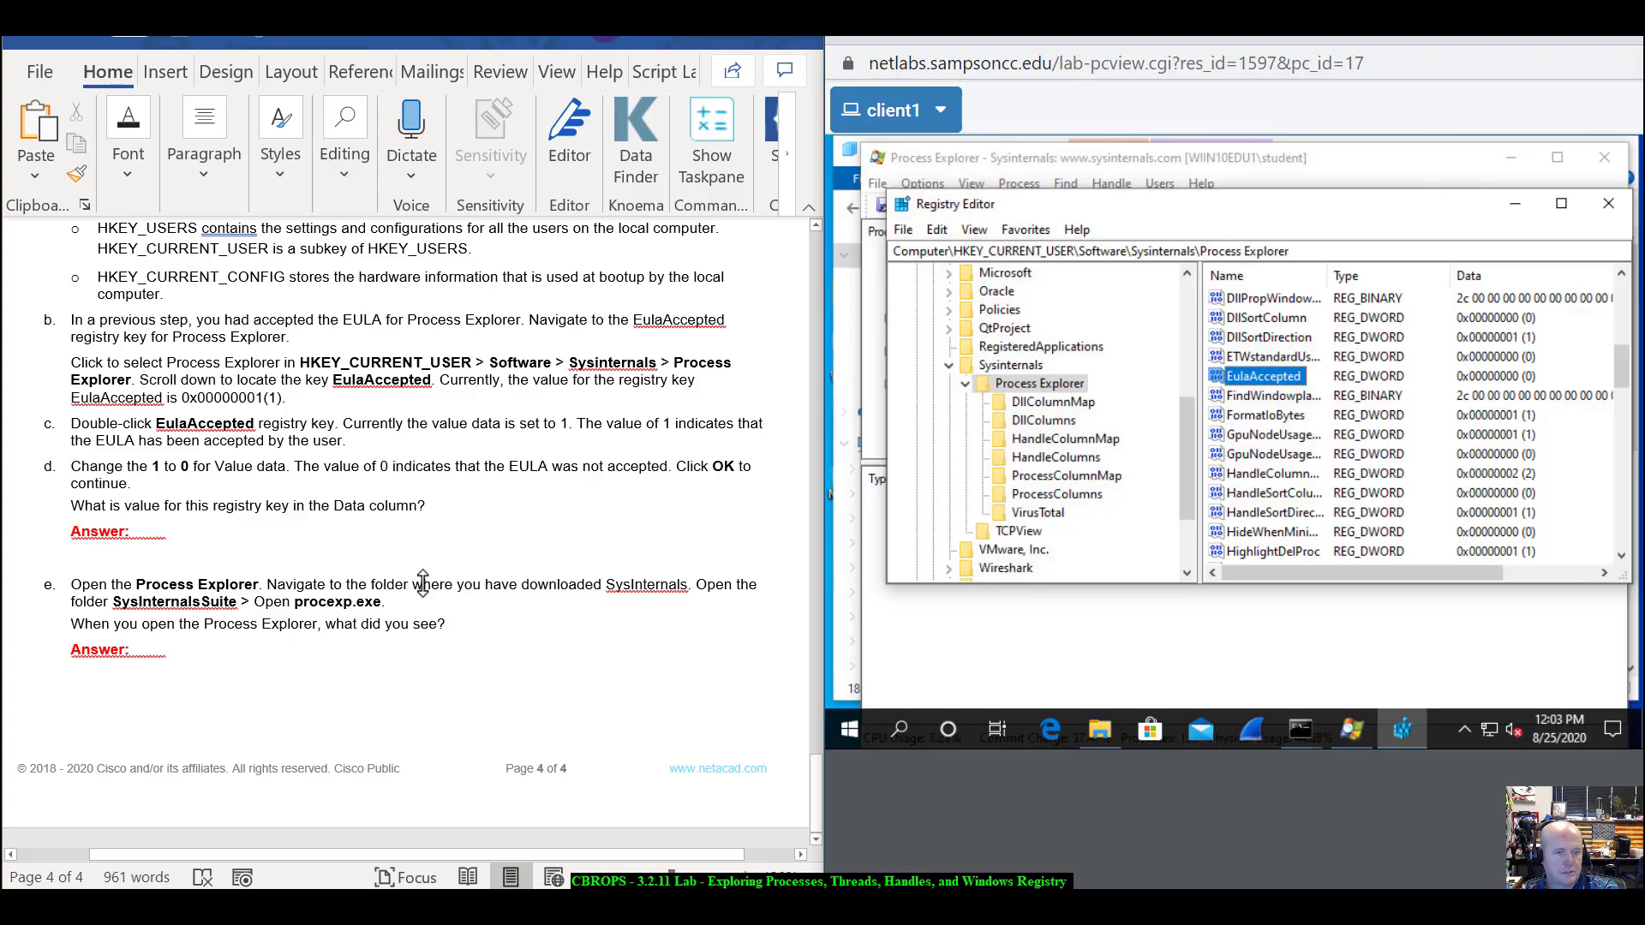
left_click(1609, 204)
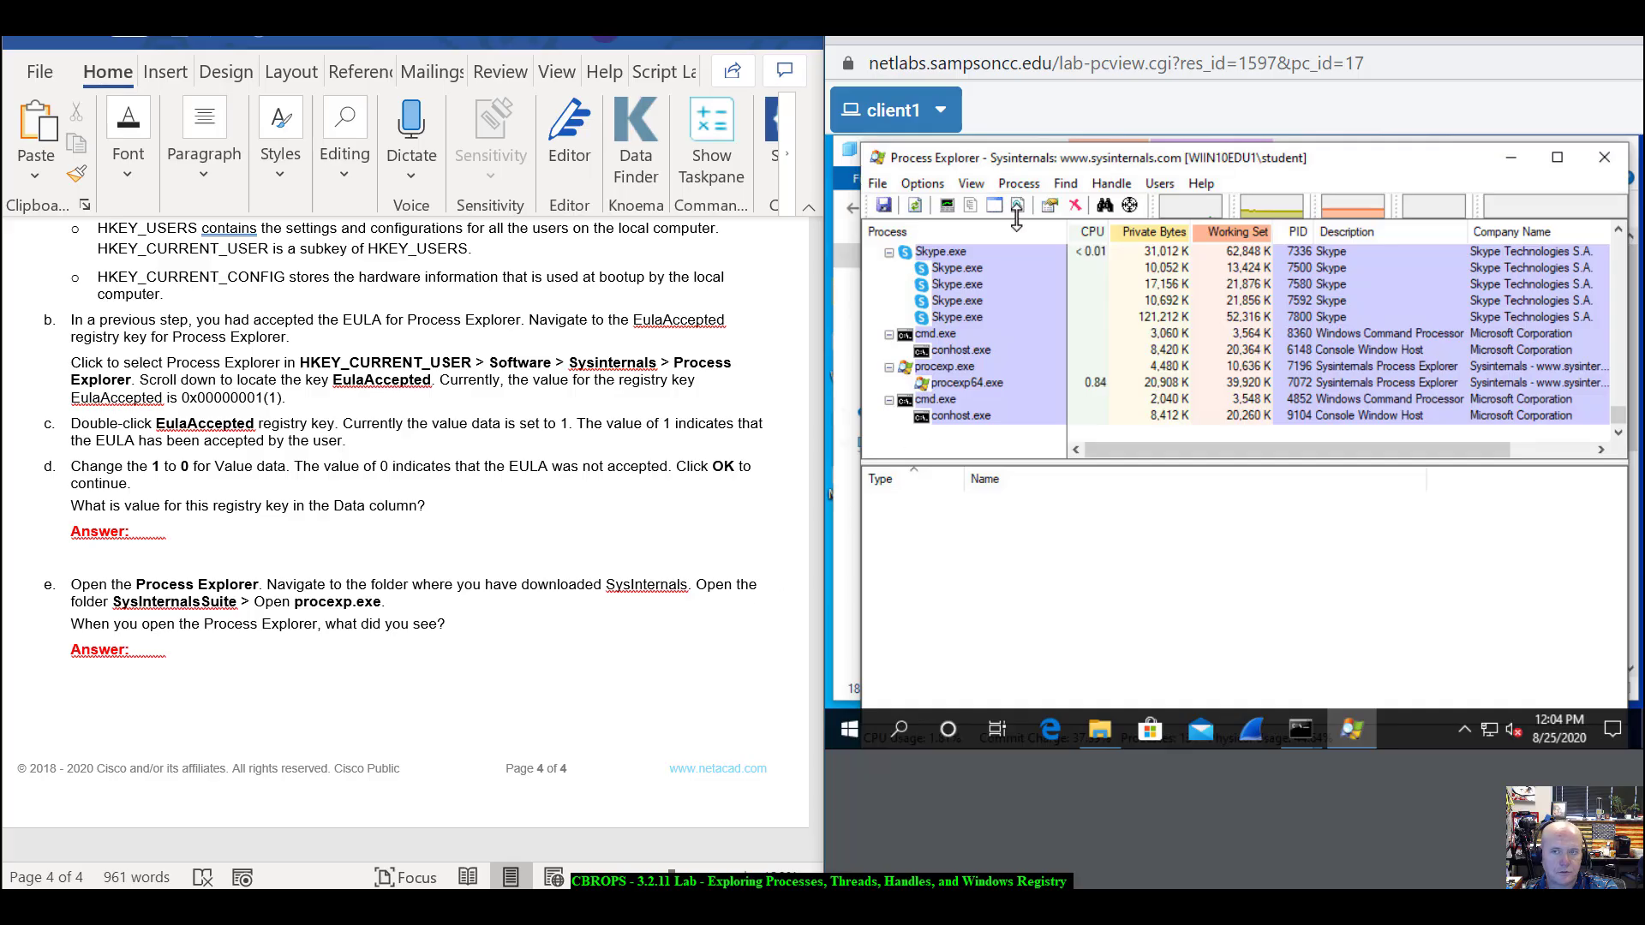
left_click_drag(1089, 163, 1295, 172)
left_click(1309, 158)
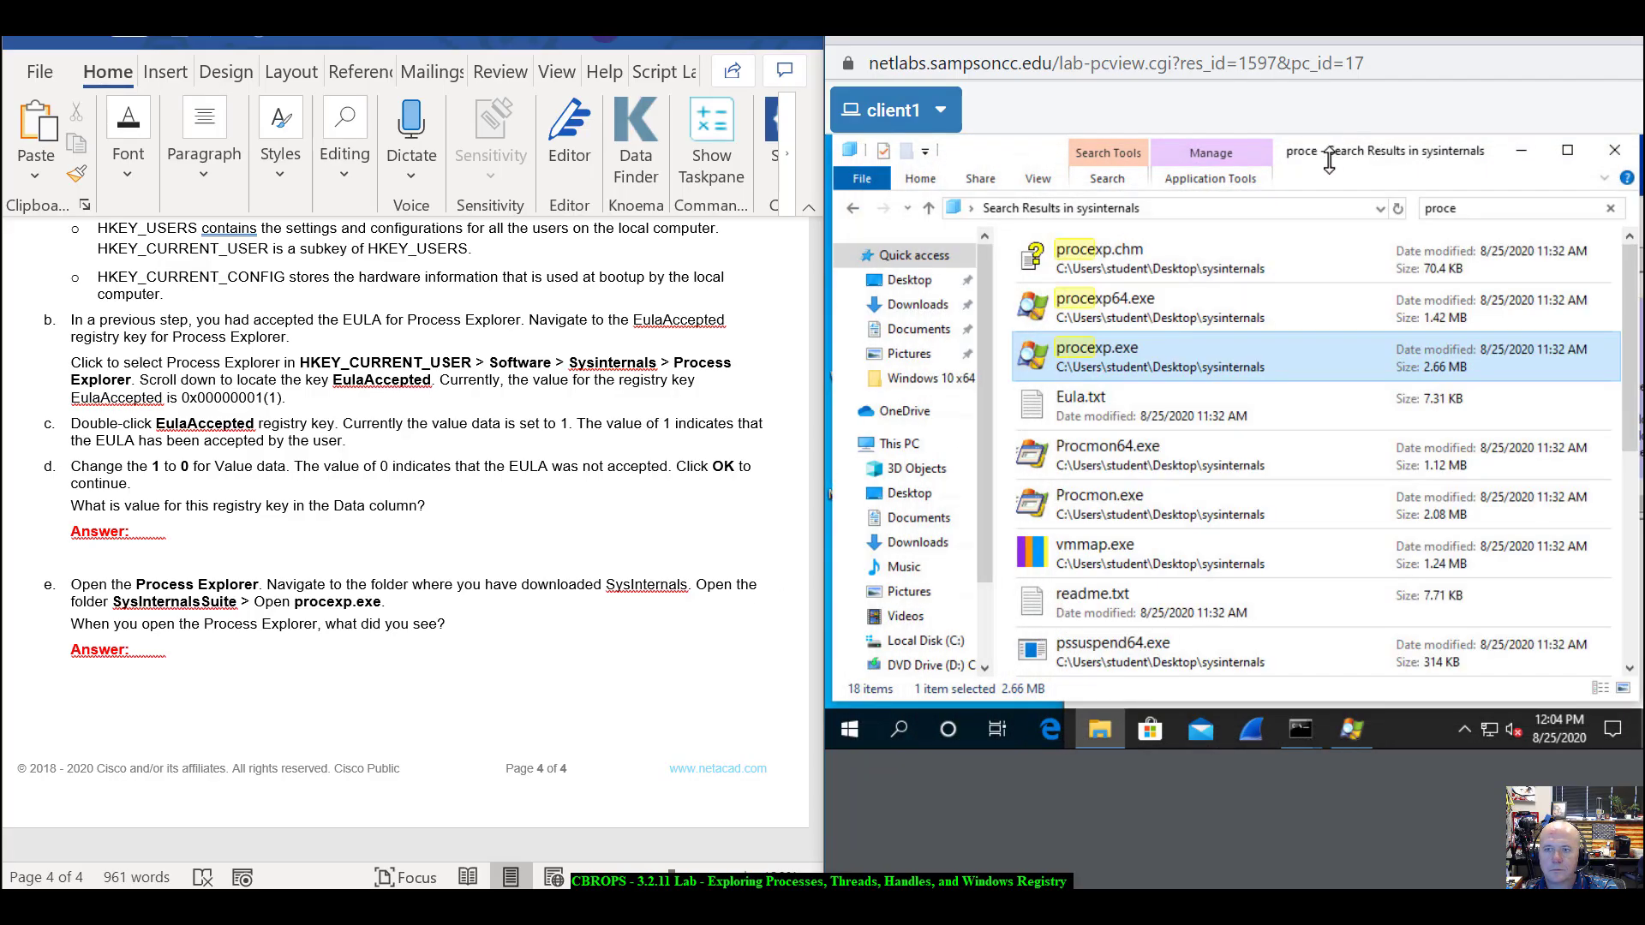
- Return from the search results to the full sysinternals folder and move its window lower so Process Explorer is partly exposed
left_click(853, 208)
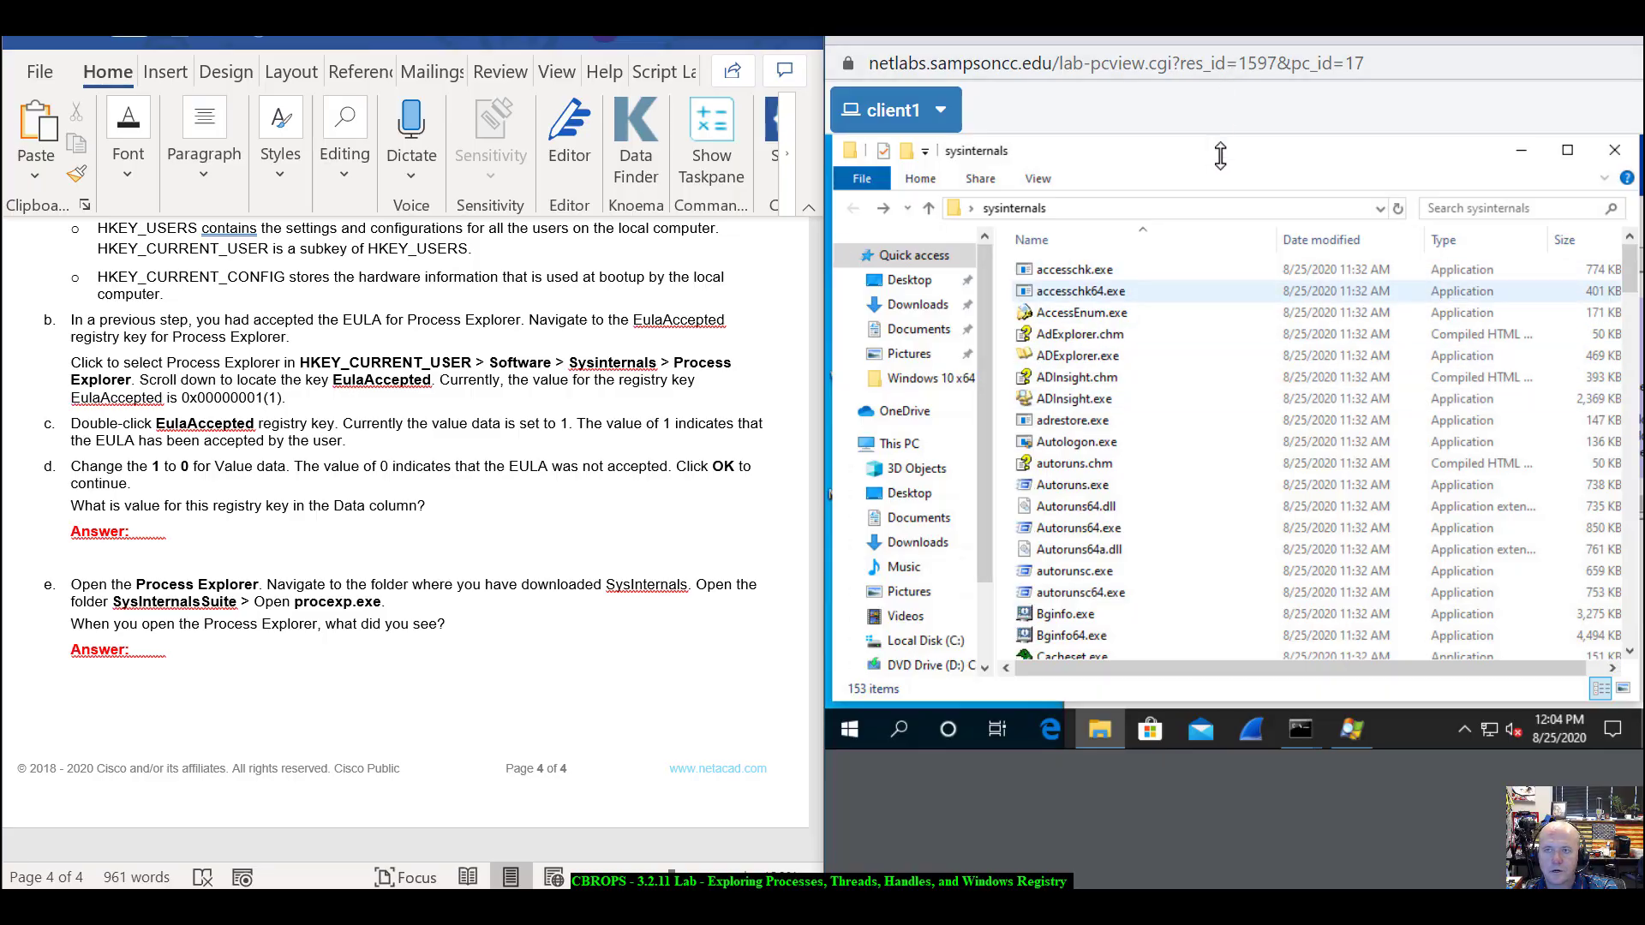
left_click_drag(1220, 155, 1235, 261)
left_click_drag(1287, 338, 1223, 158)
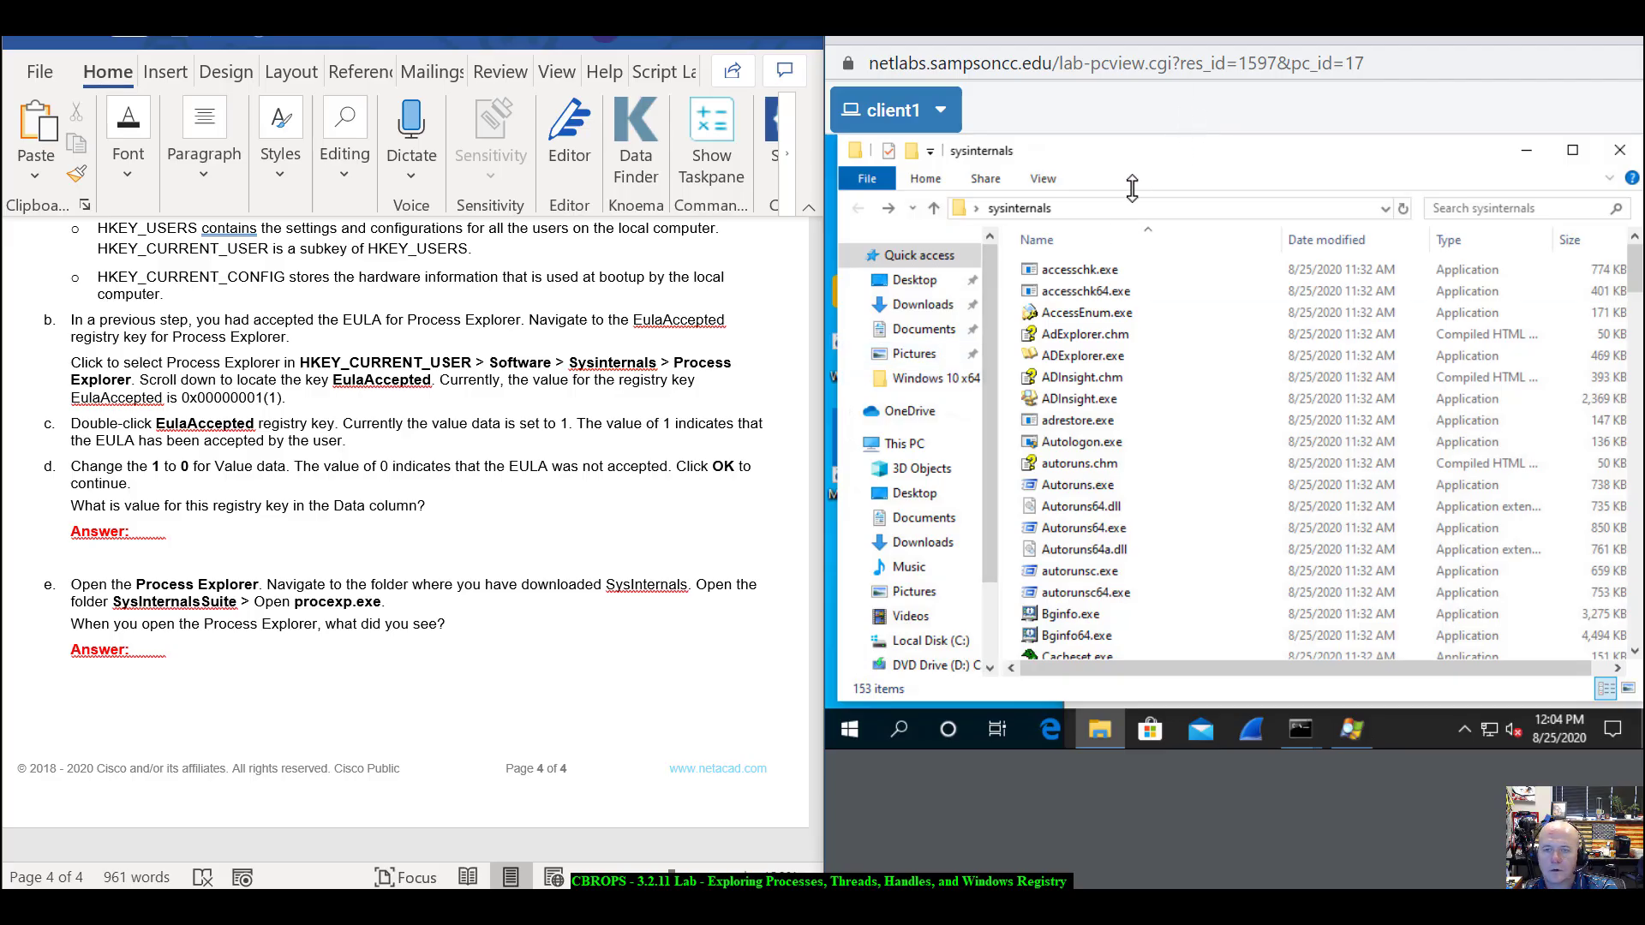
left_click_drag(1131, 186, 1098, 254)
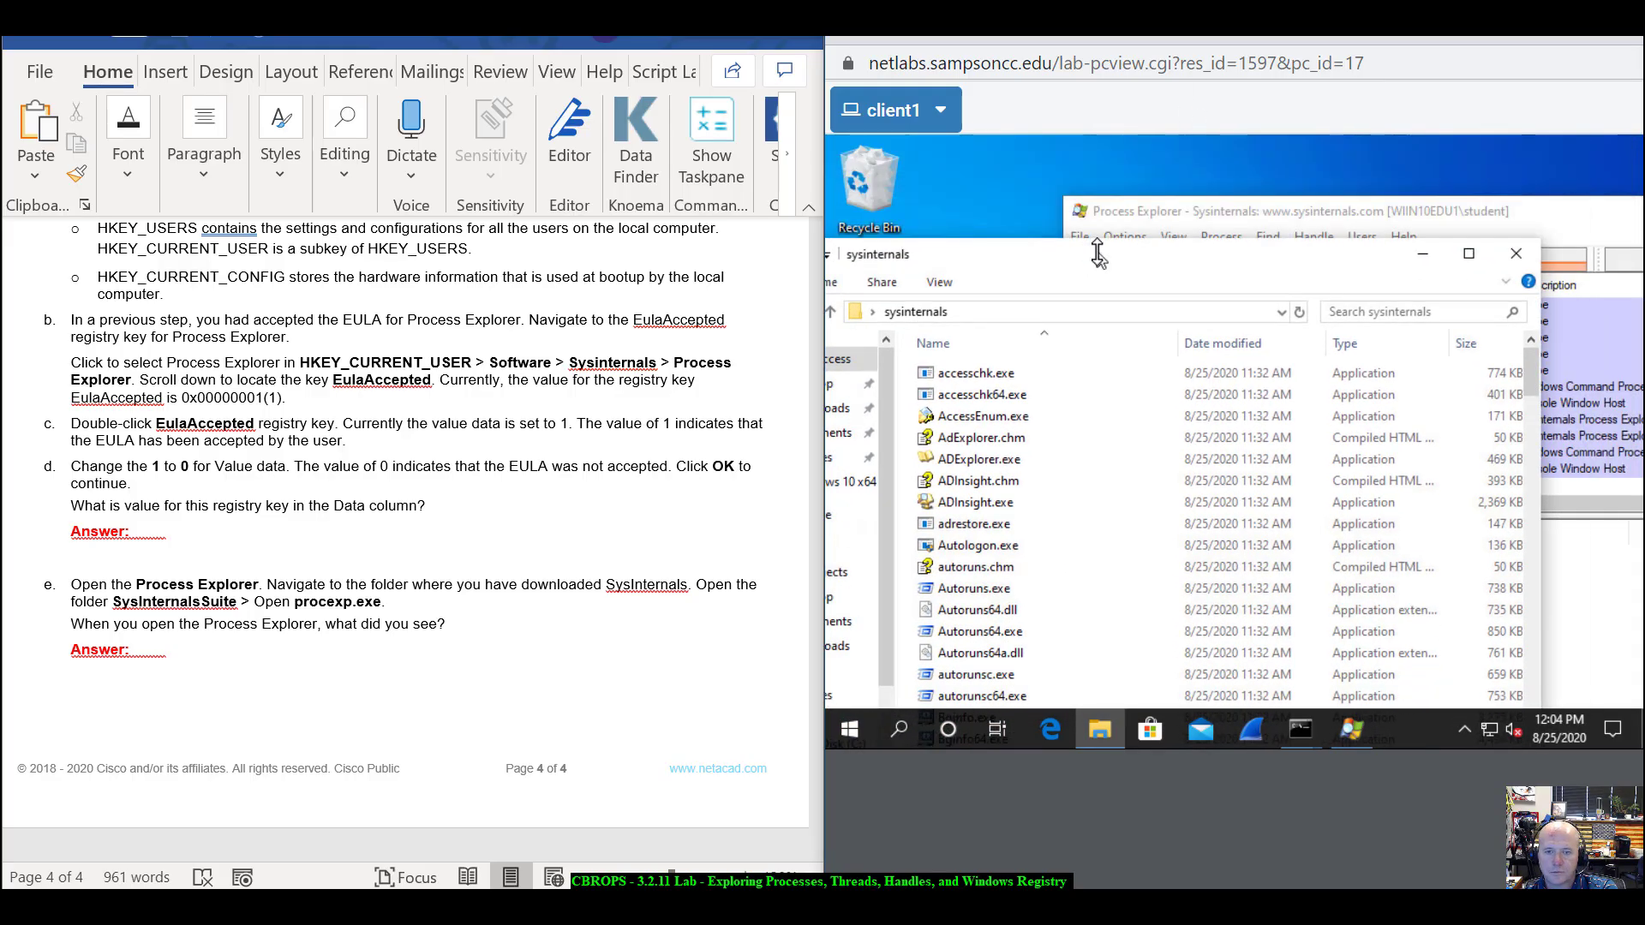
- Search the sysinternals folder for "proce" and launch procexp.exe
left_click(1387, 311)
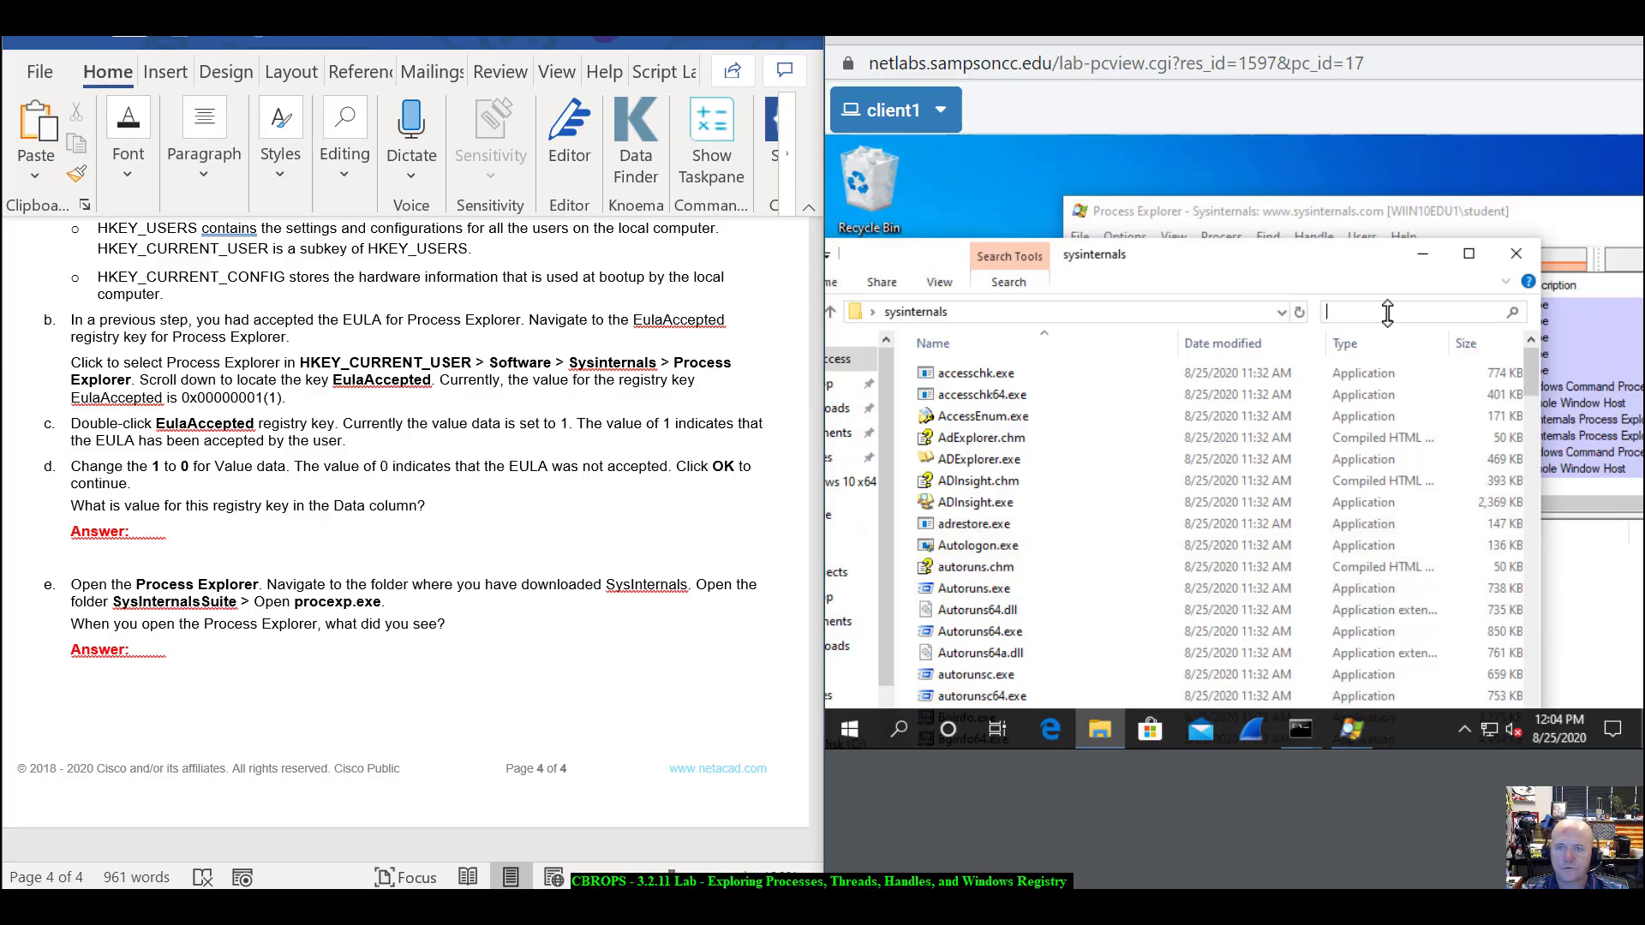
type("proc")
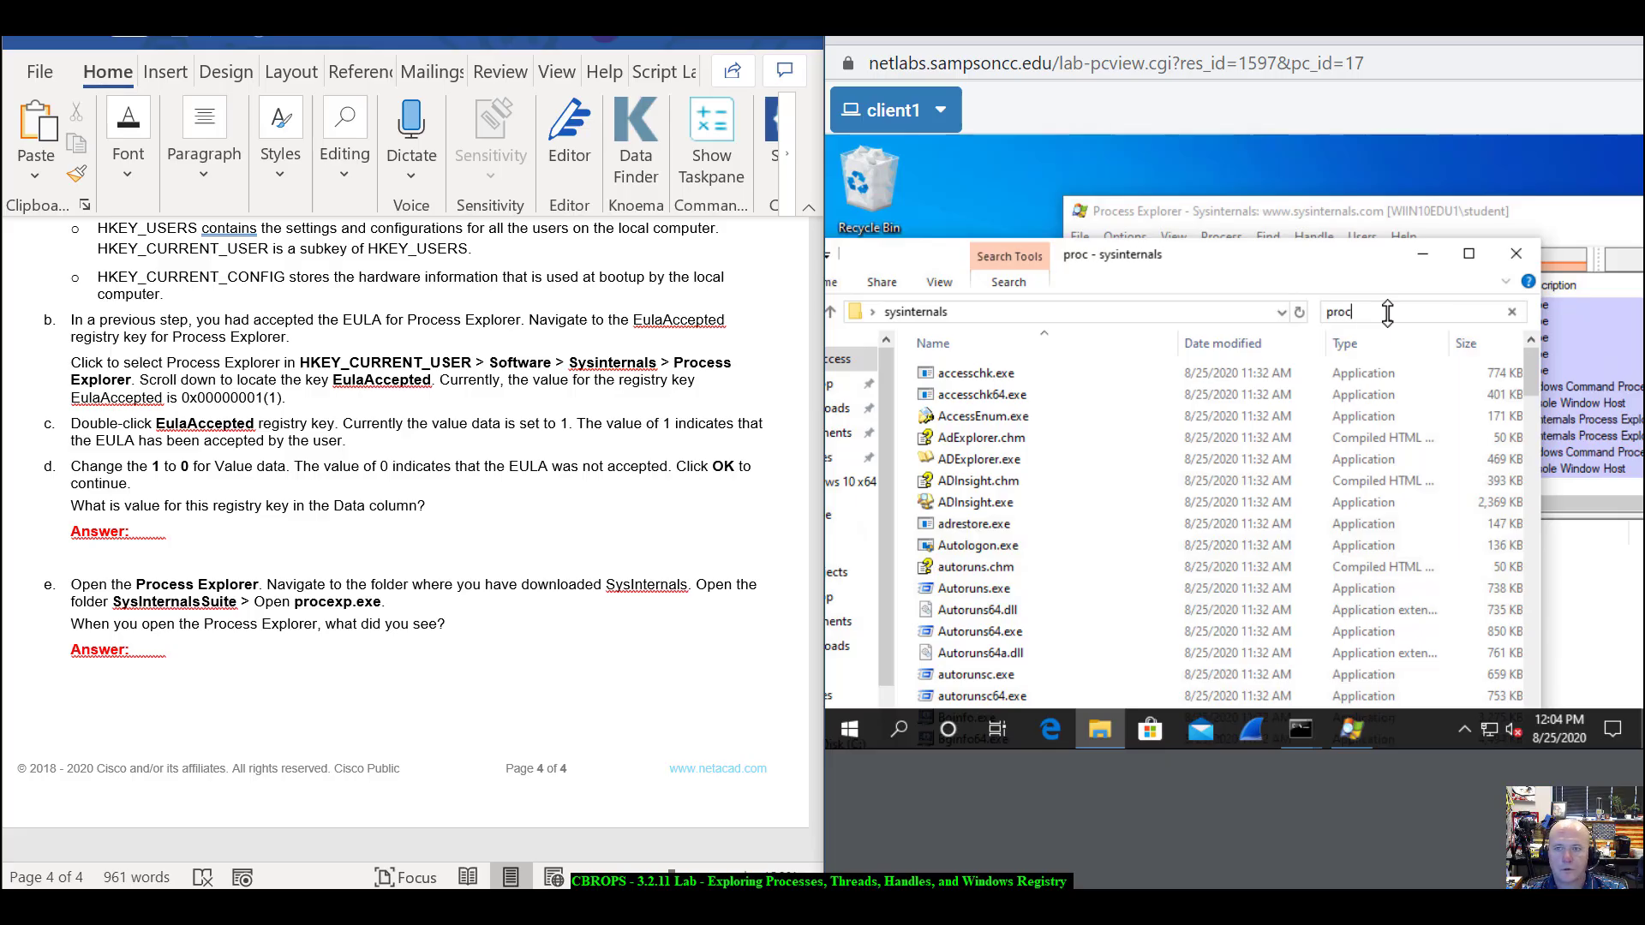
type("e")
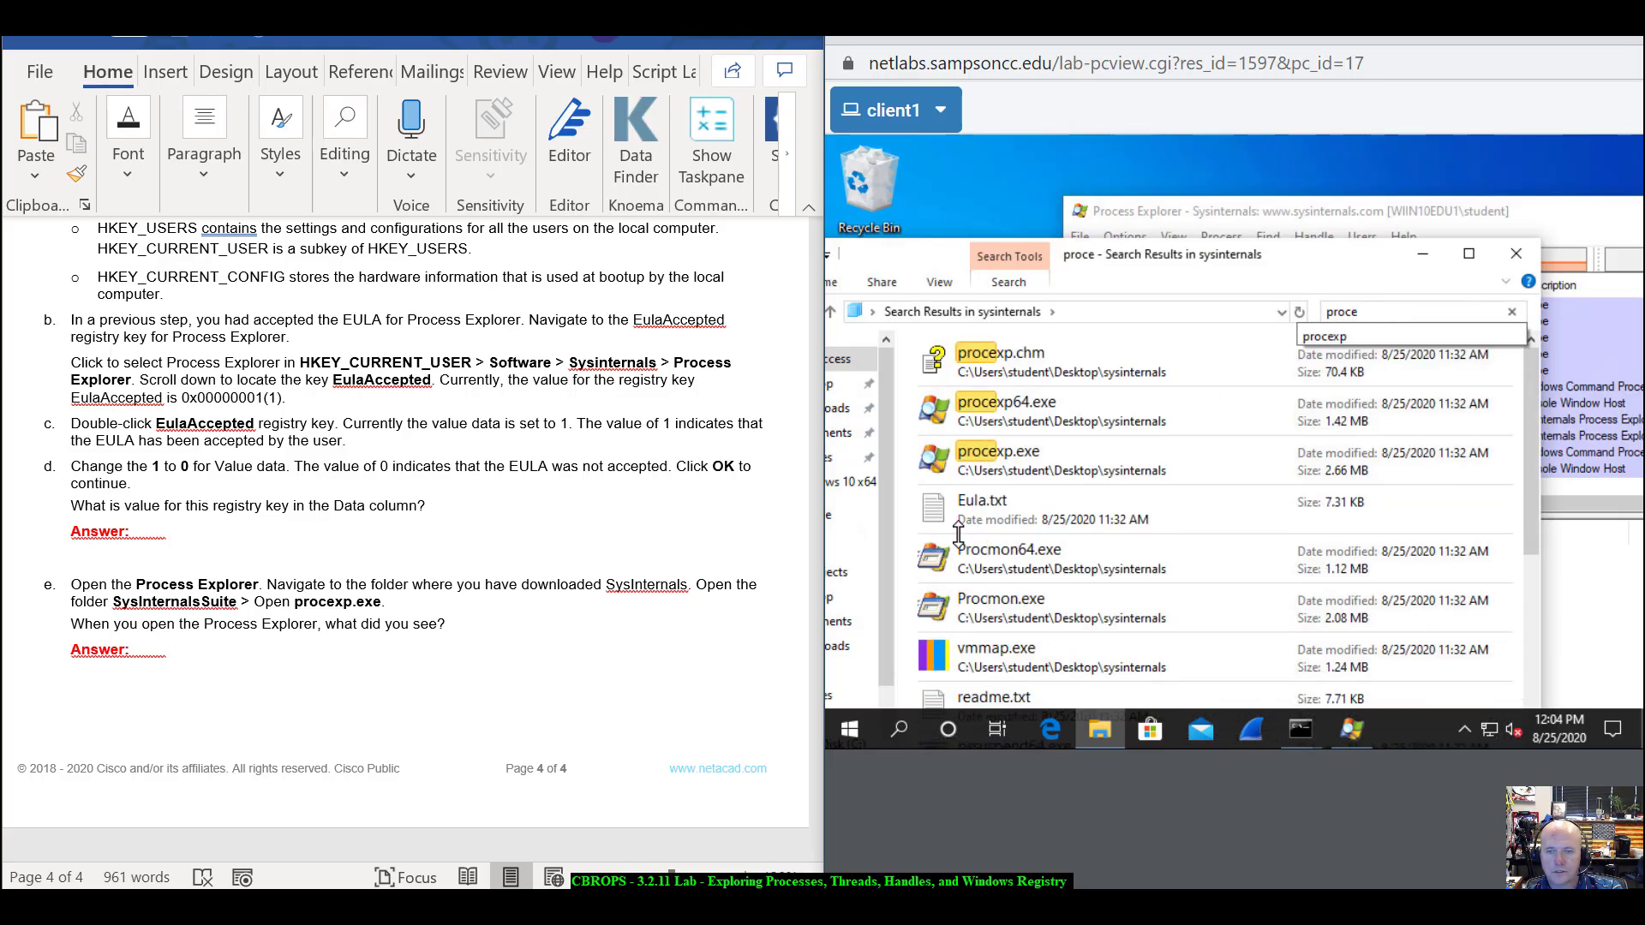
left_click(1010, 453)
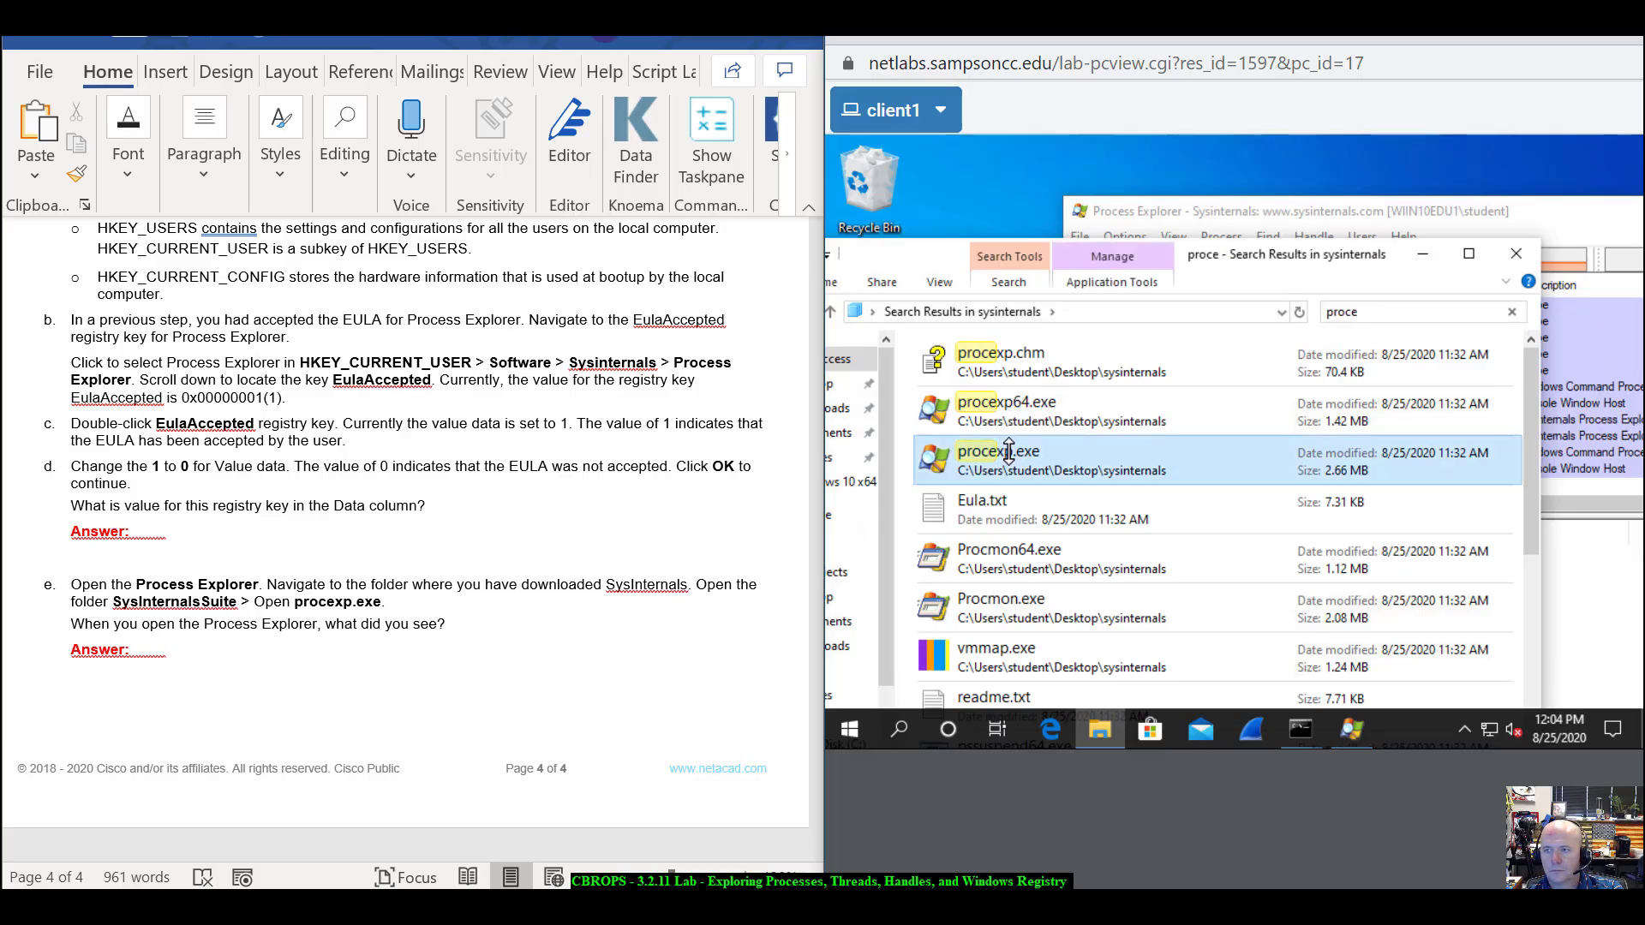
double_click(1010, 452)
- Arrange the Process Explorer License Agreement beside the already running Process Explorer window and enlarge the latter's process list to include the new procexp.exe
left_click(1584, 213)
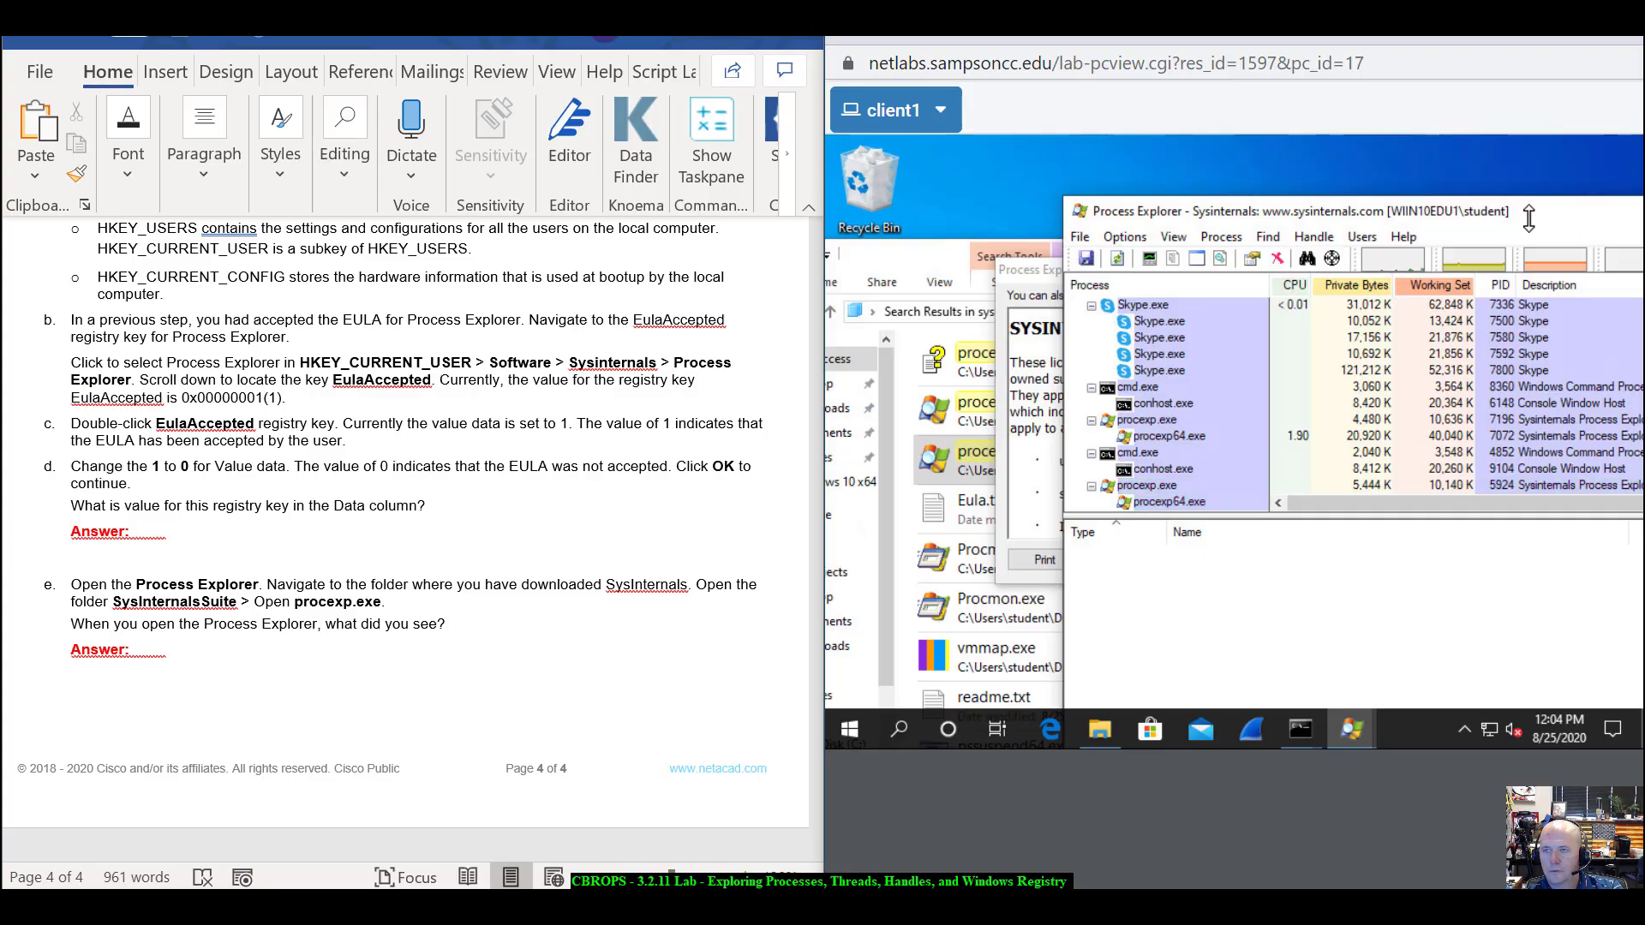
left_click_drag(1538, 212, 1431, 485)
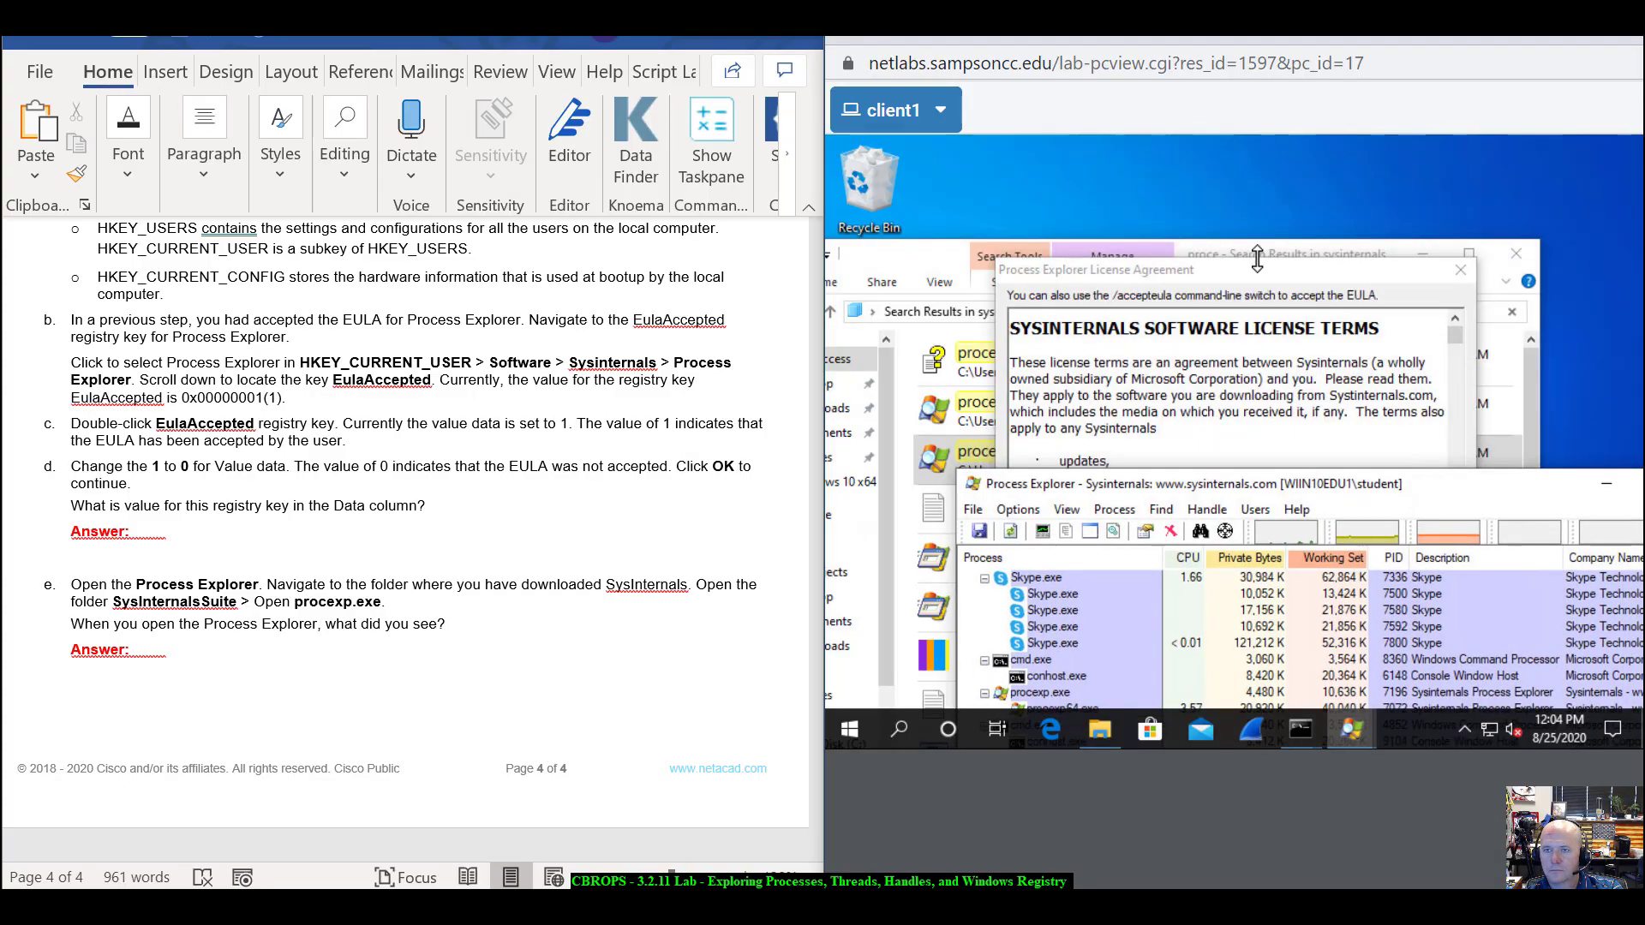
left_click_drag(1268, 269, 1115, 172)
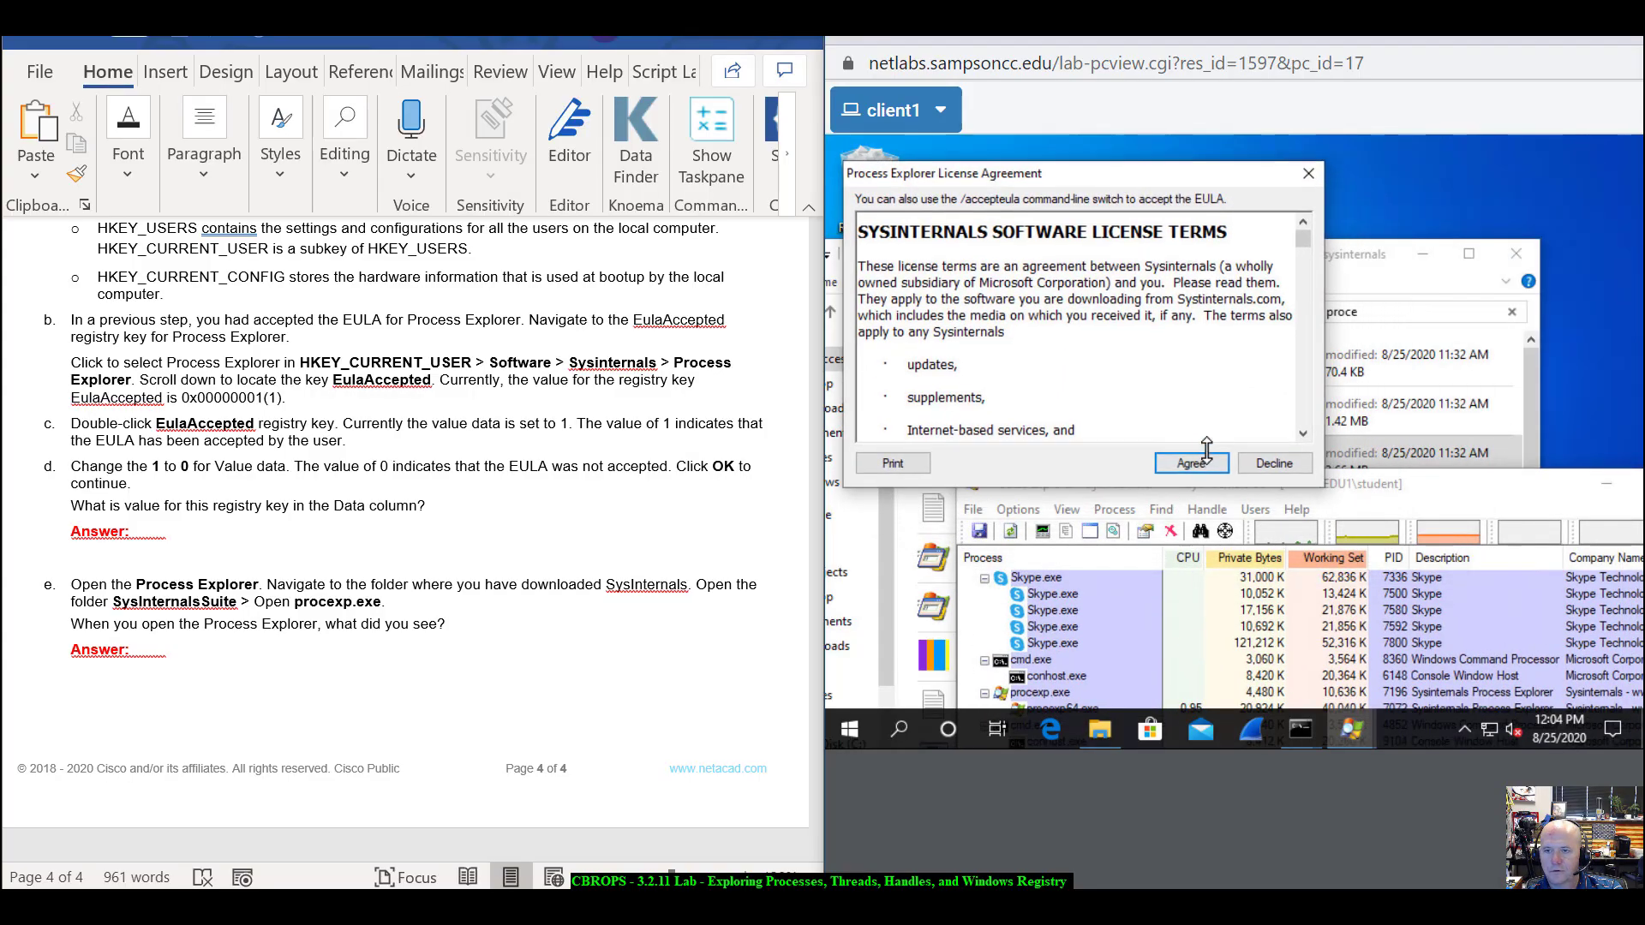
left_click_drag(1467, 481, 1574, 241)
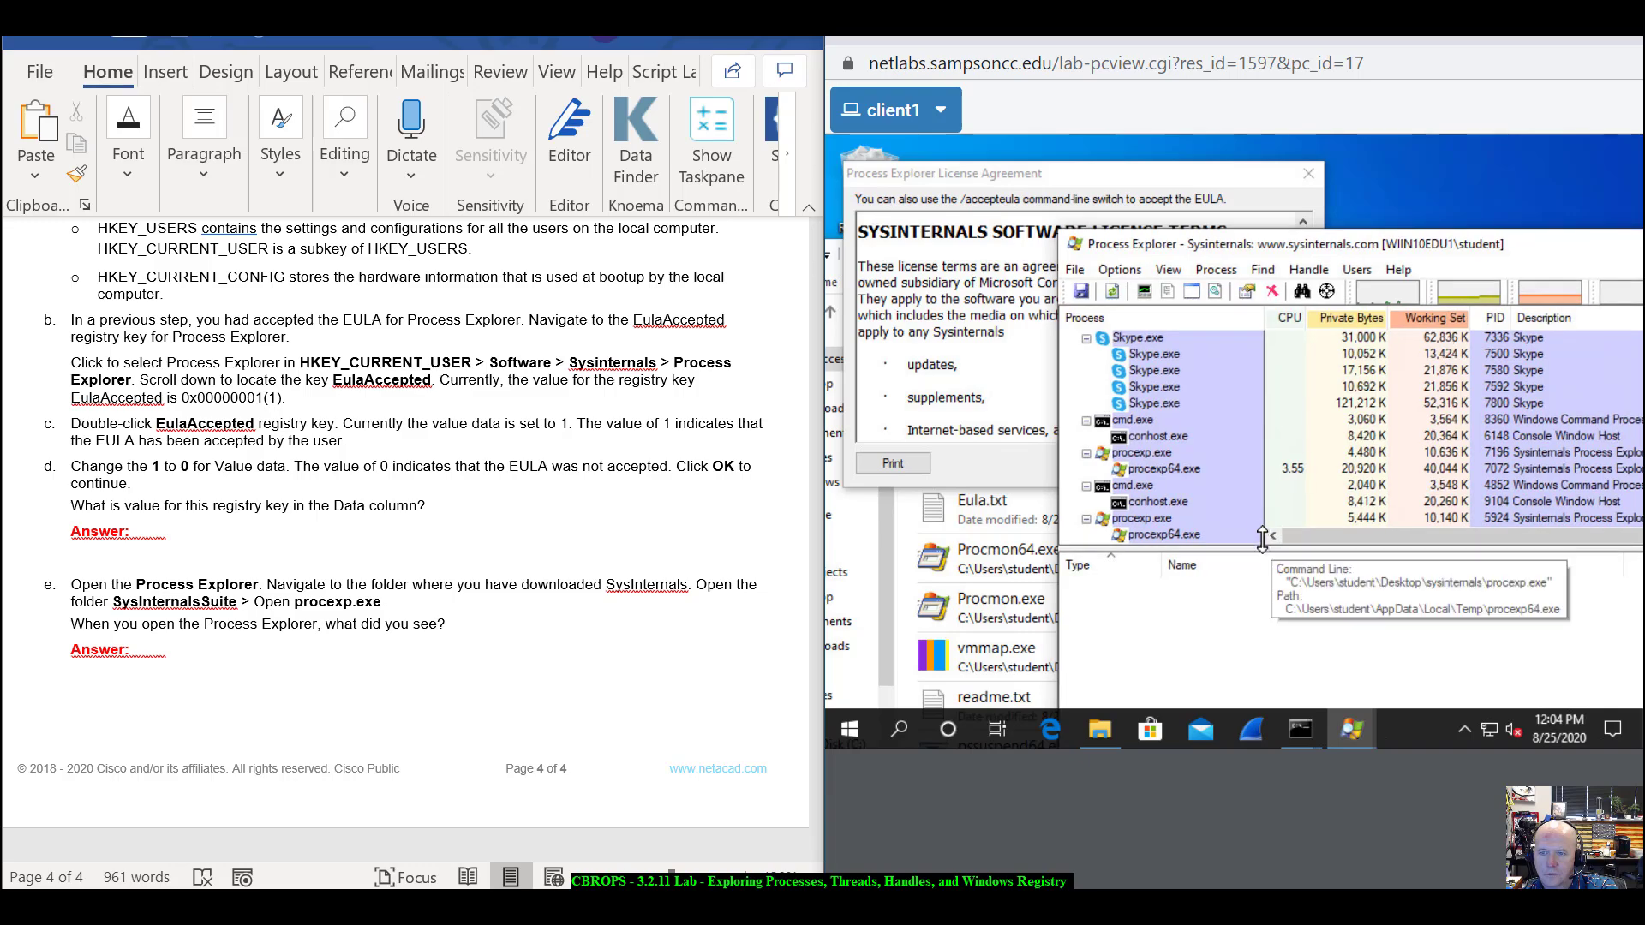
left_click_drag(1261, 539, 1270, 644)
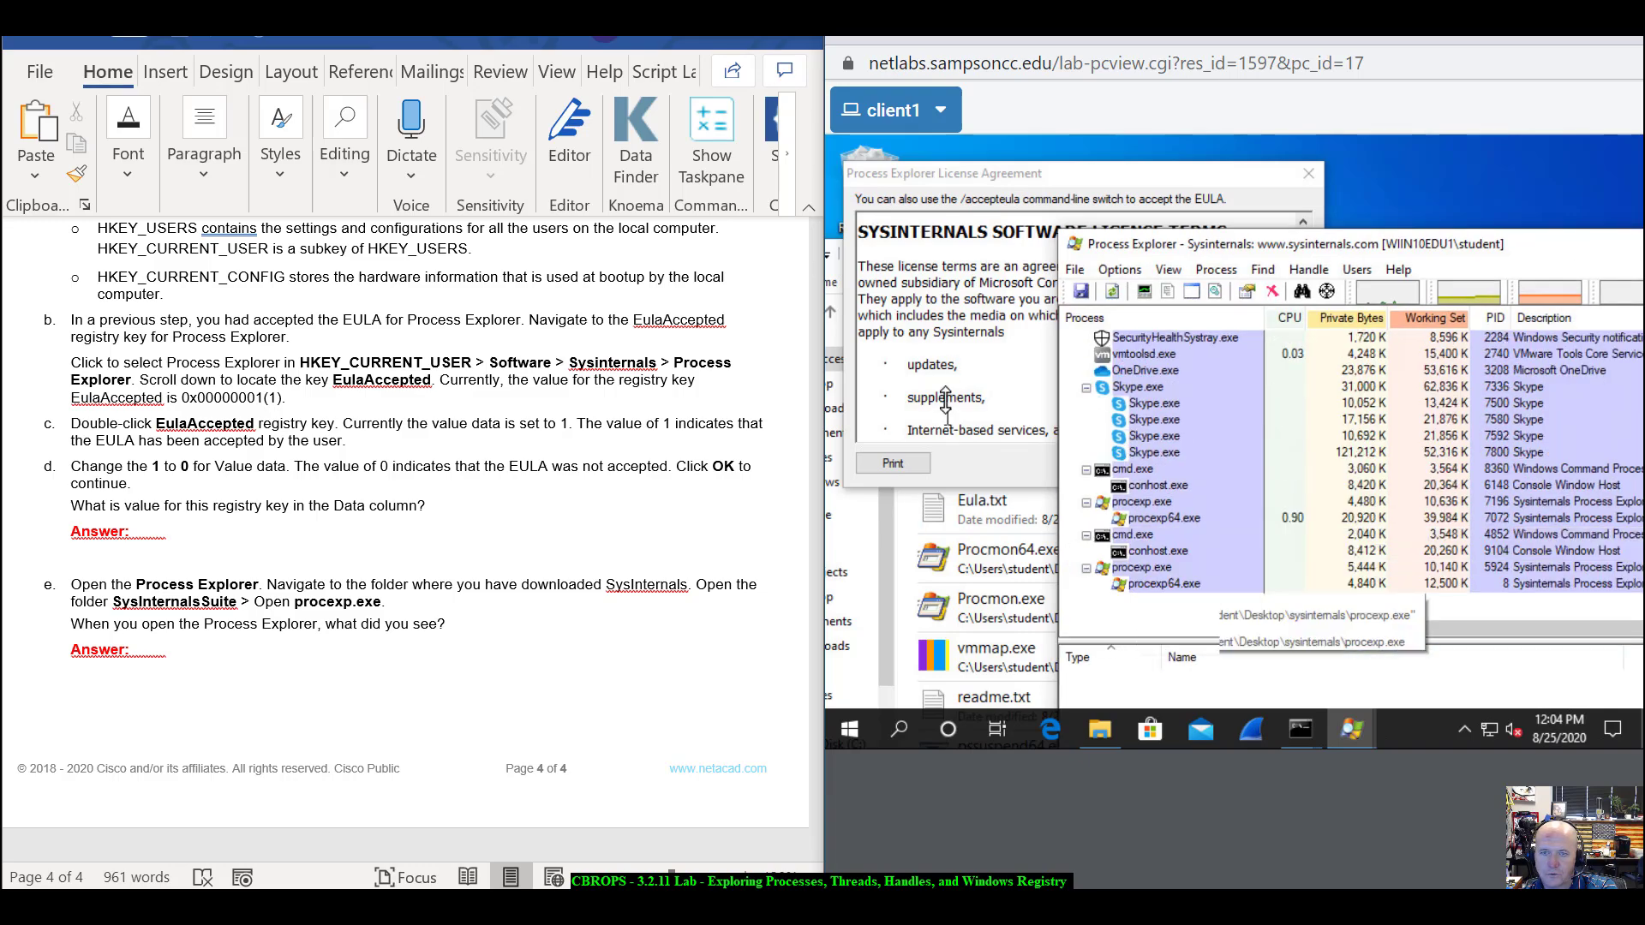
- Accept the Process Explorer License Agreement, separate the two Process Explorer windows and close the older one
left_click(998, 172)
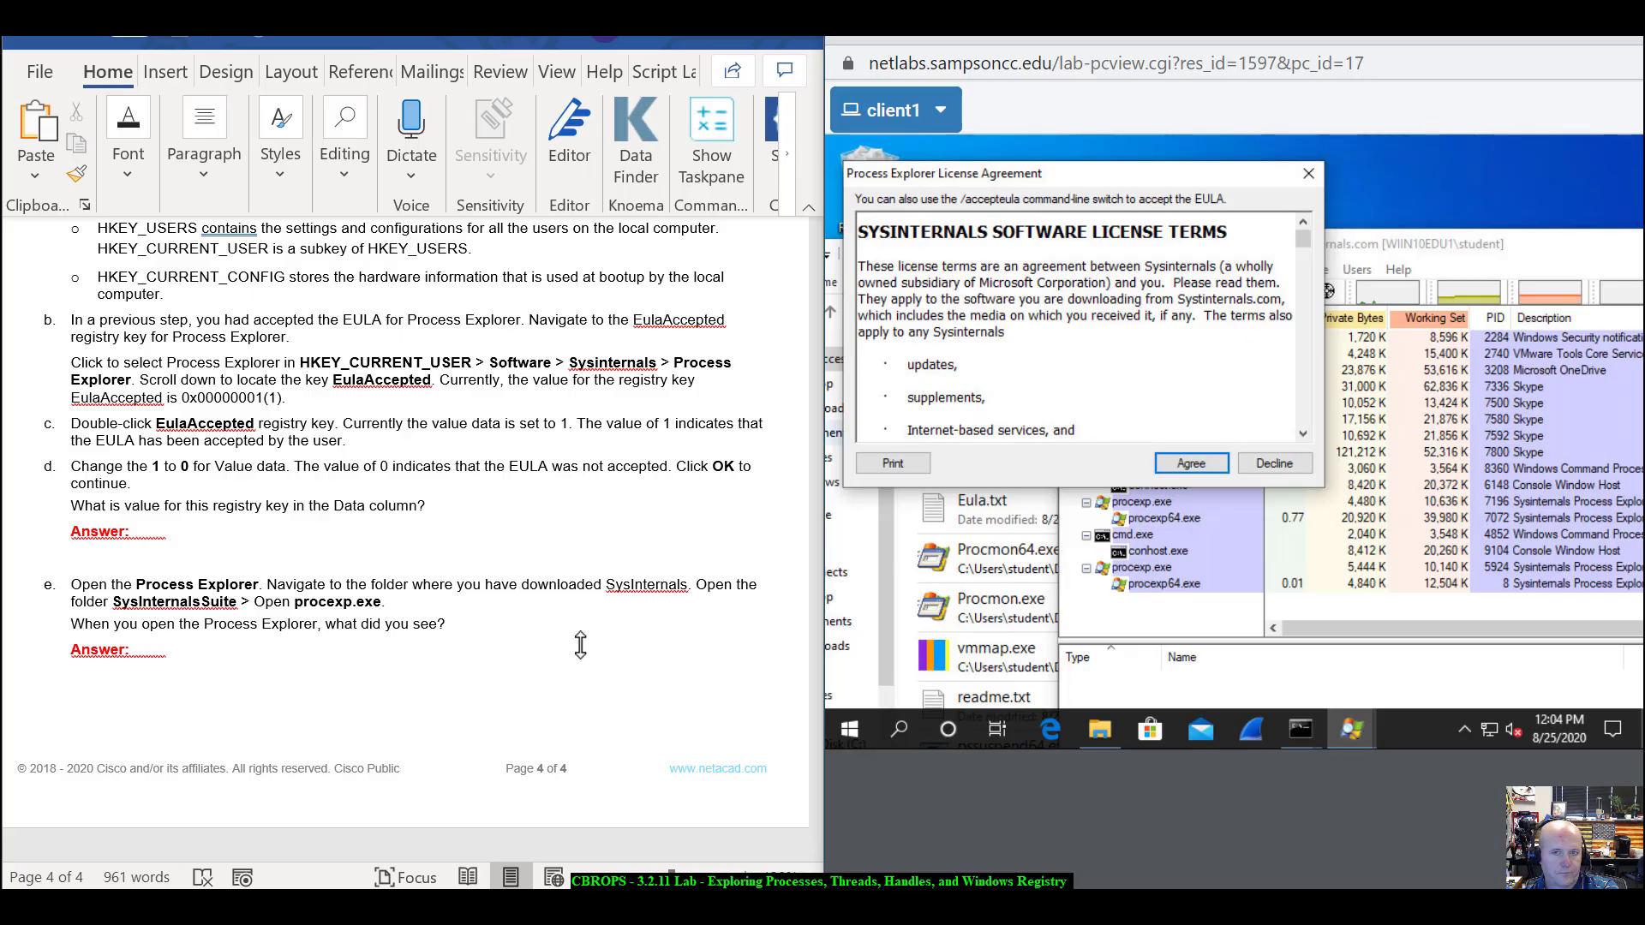
left_click(1189, 463)
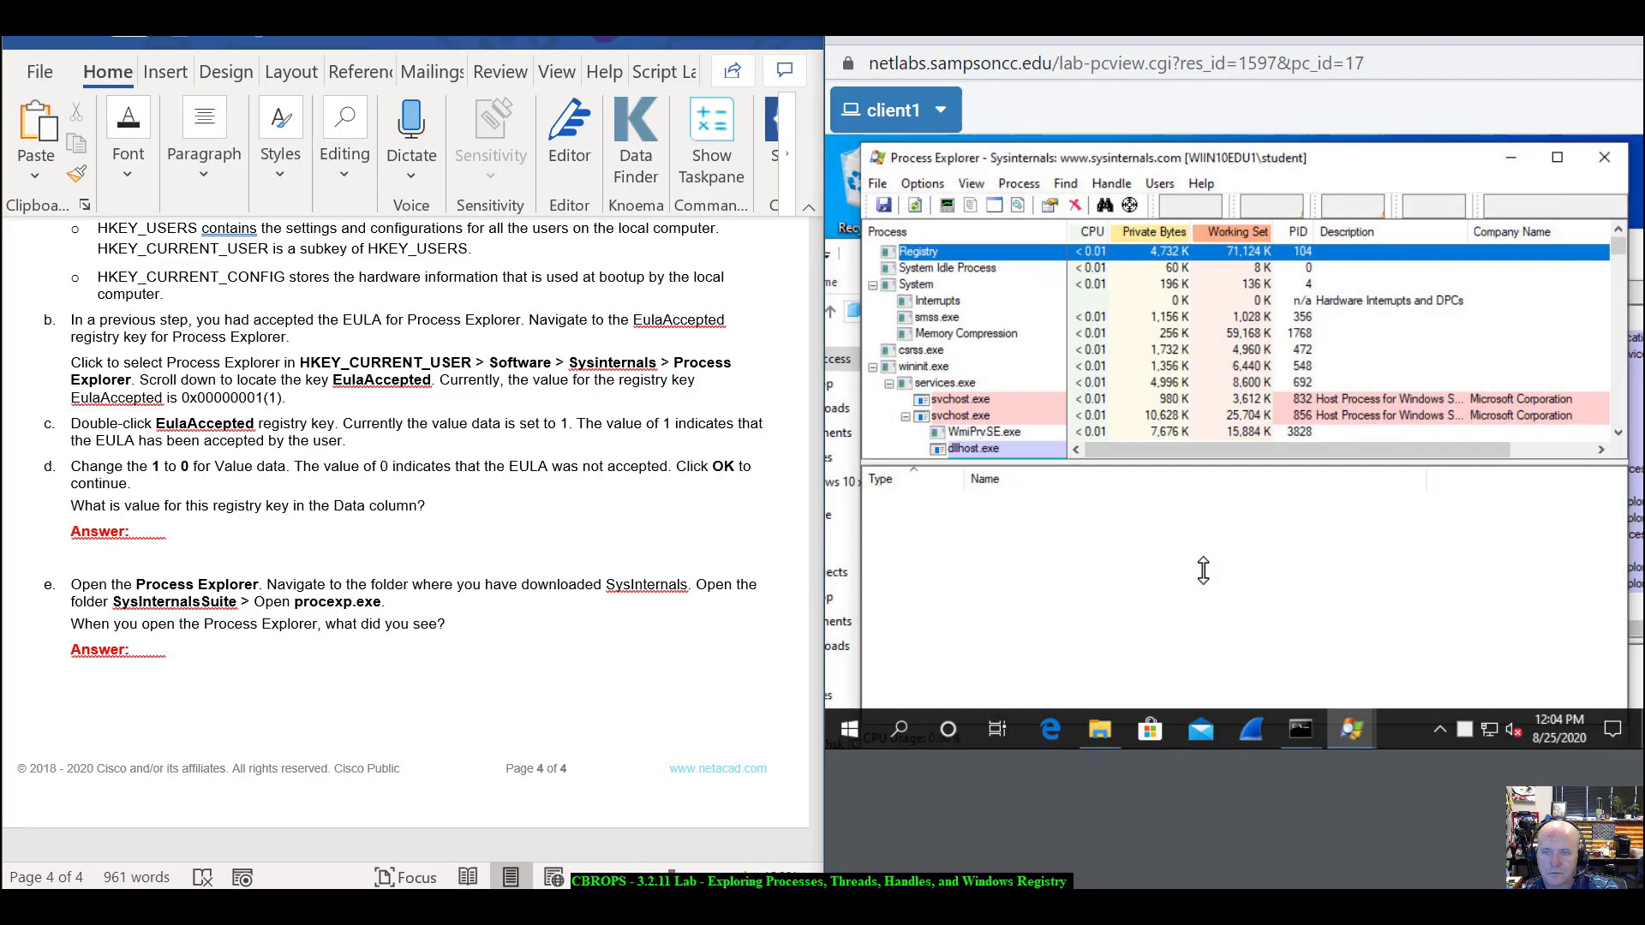
left_click_drag(1397, 161, 1389, 470)
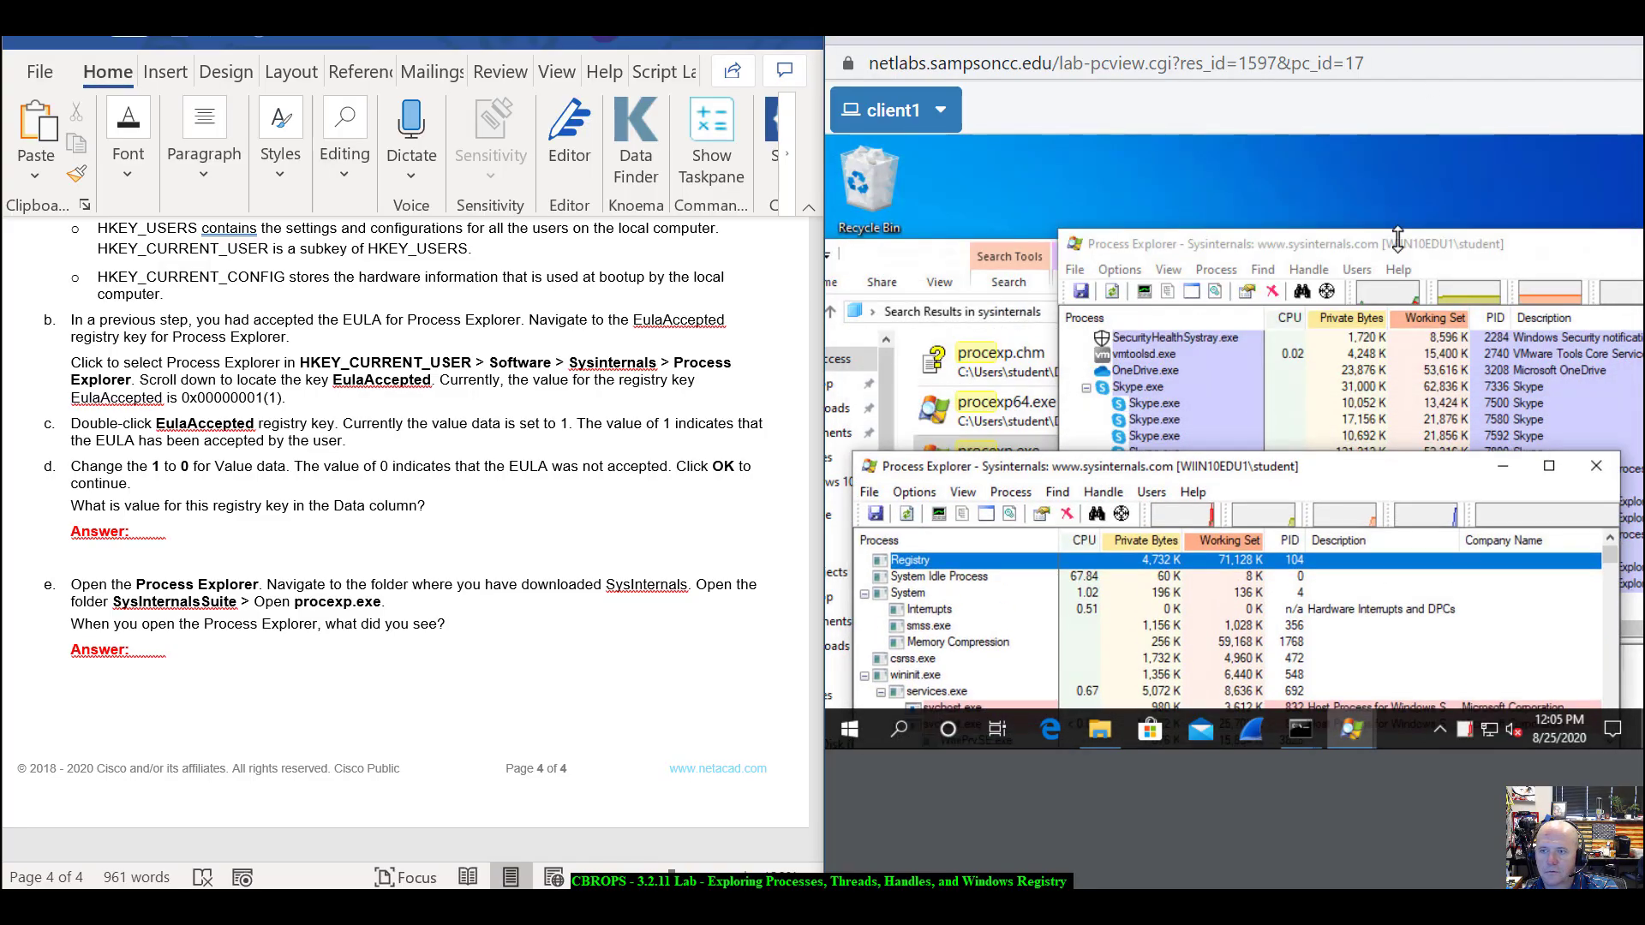
left_click_drag(1394, 244, 1174, 266)
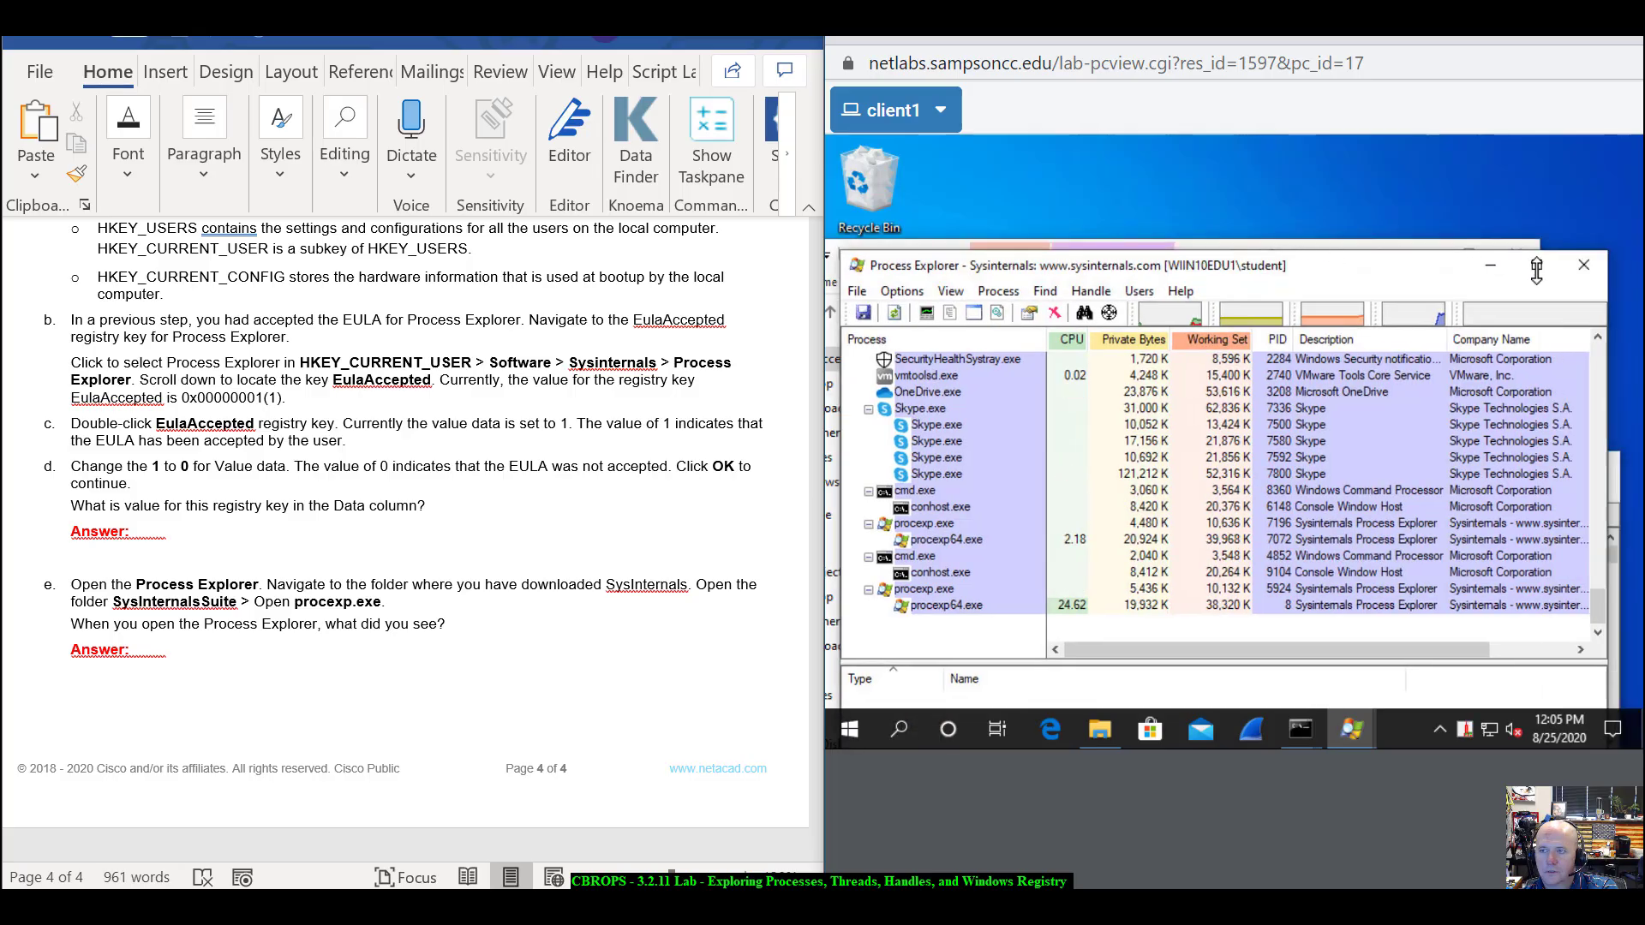
left_click(1581, 266)
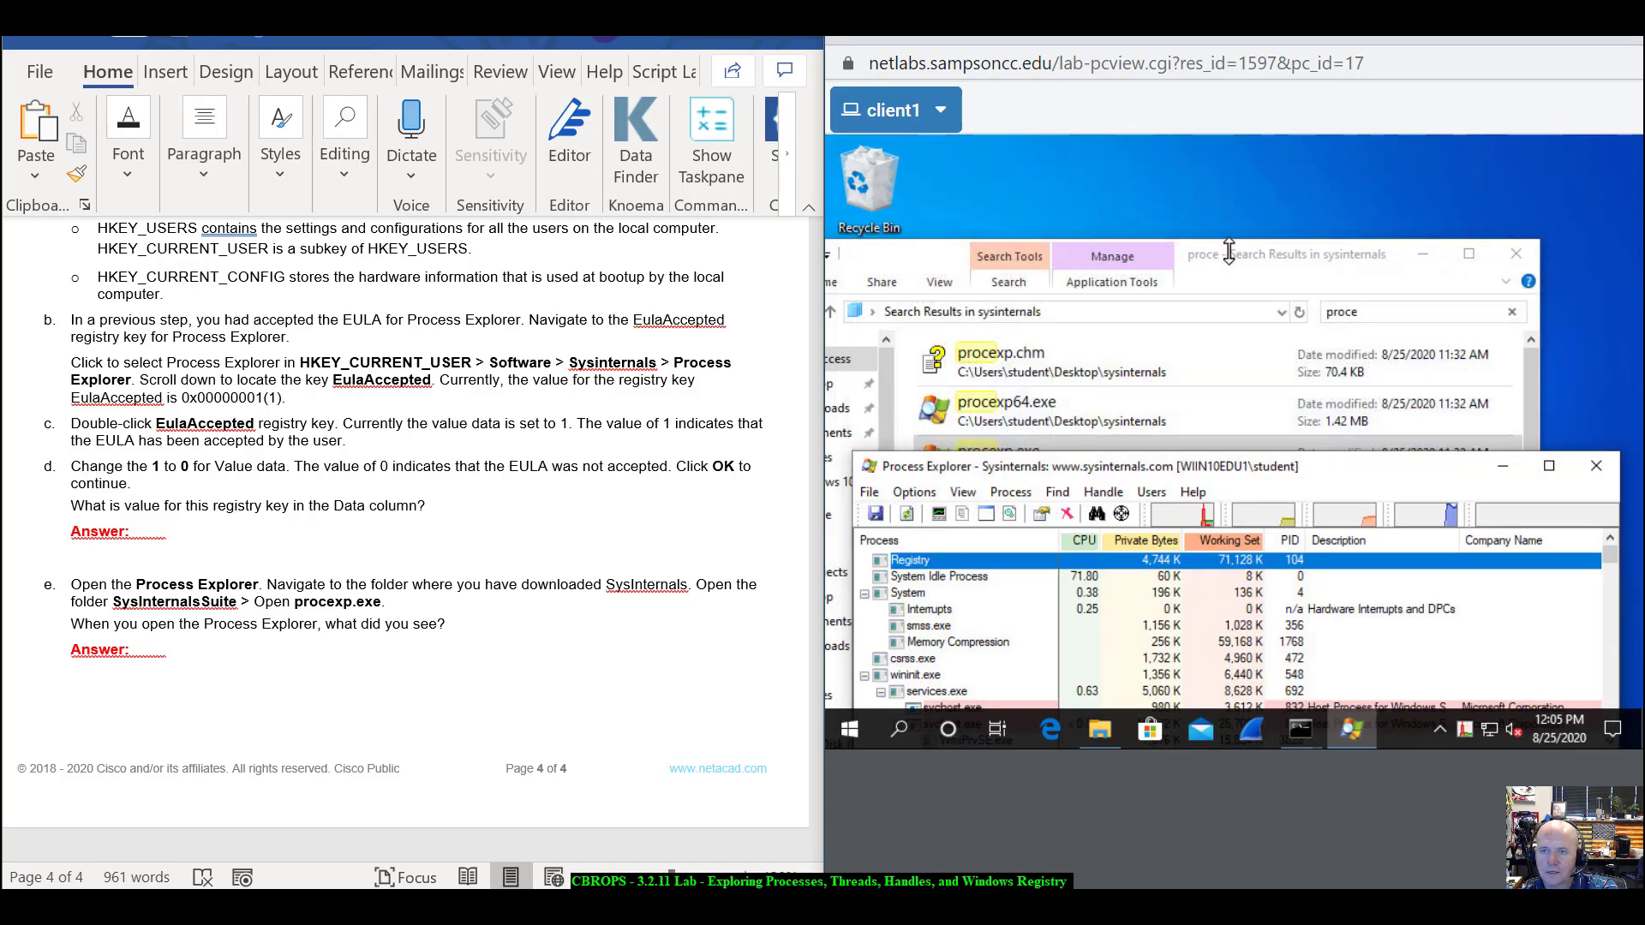
- Search Windows on client1 for "regedit" and open Registry Editor
left_click(849, 729)
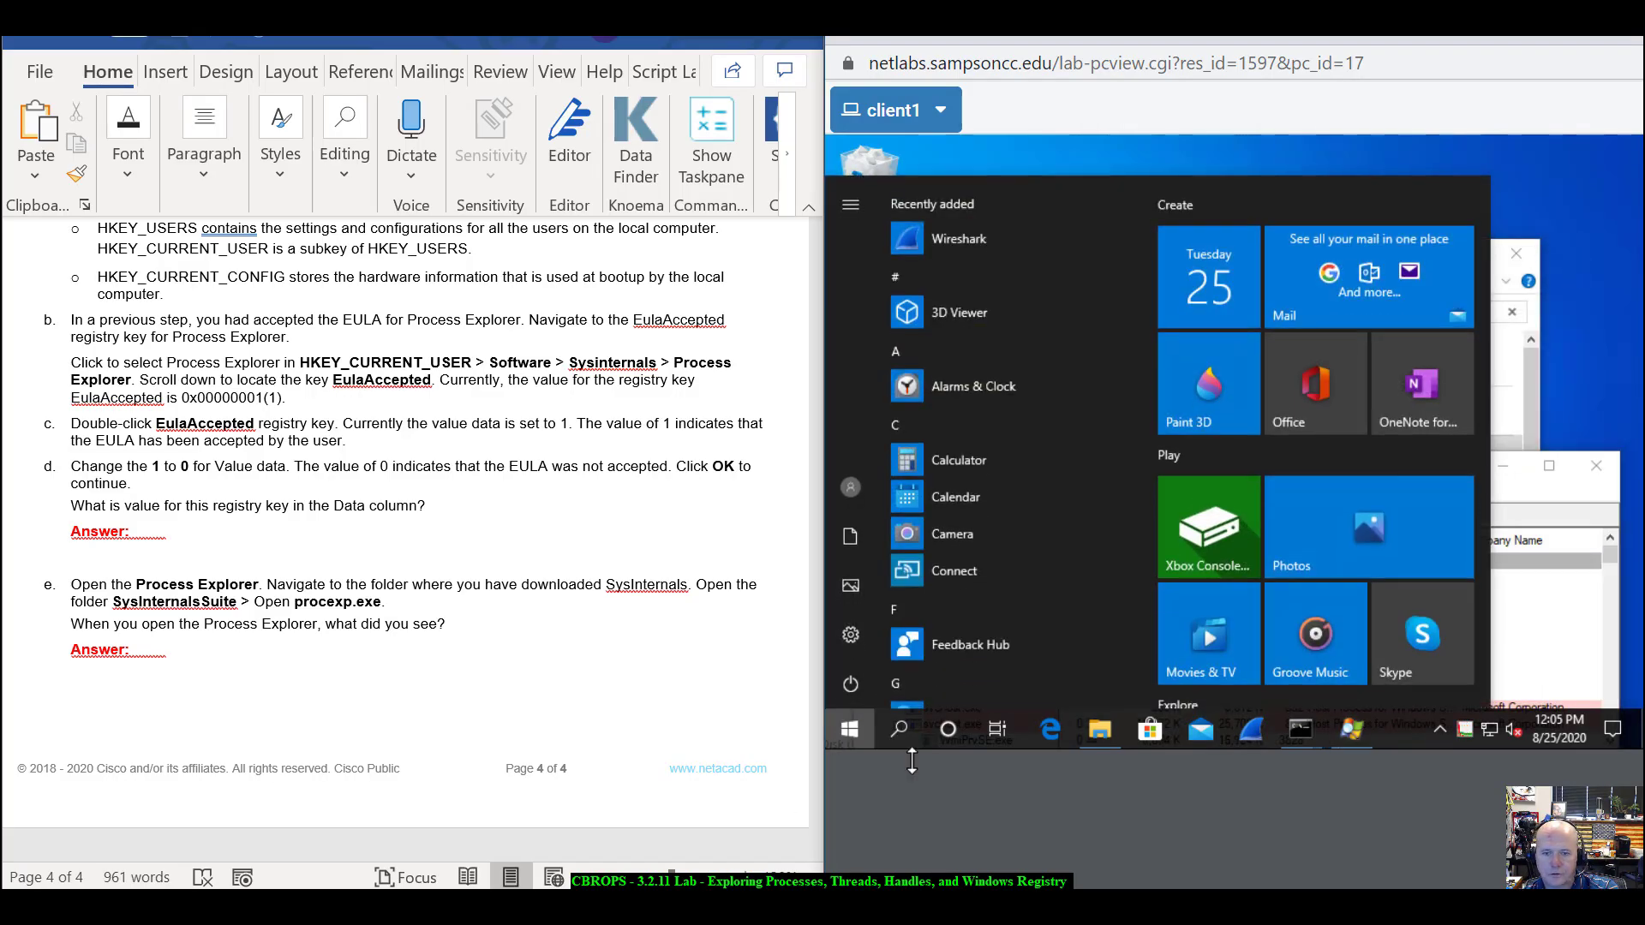
left_click(898, 730)
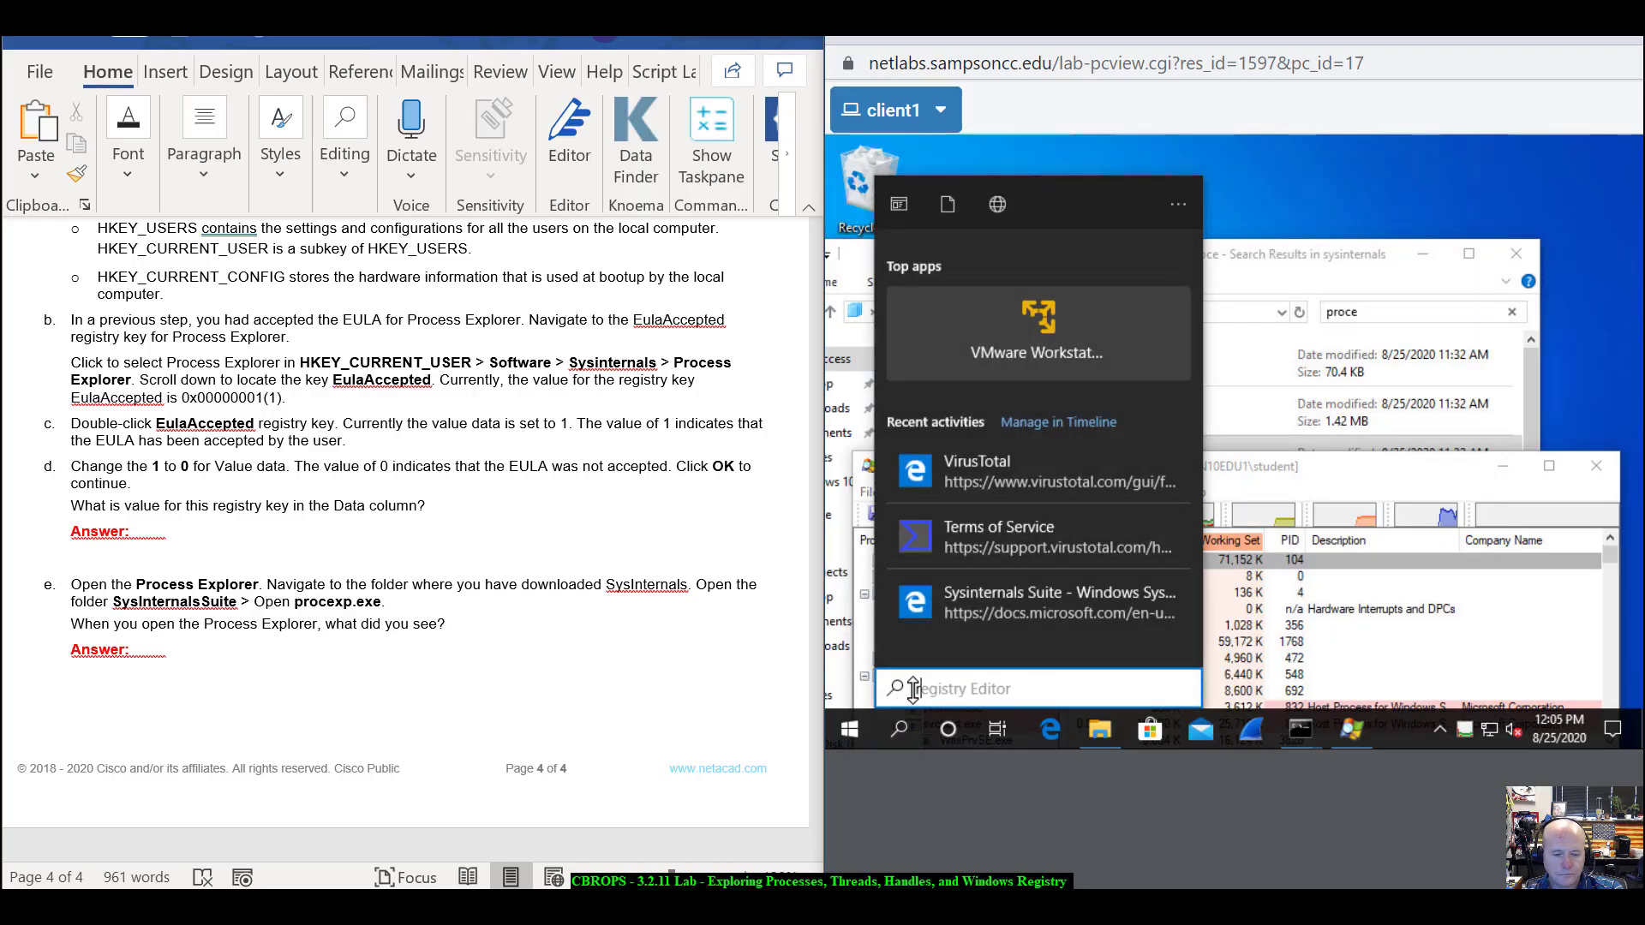
type("regedit")
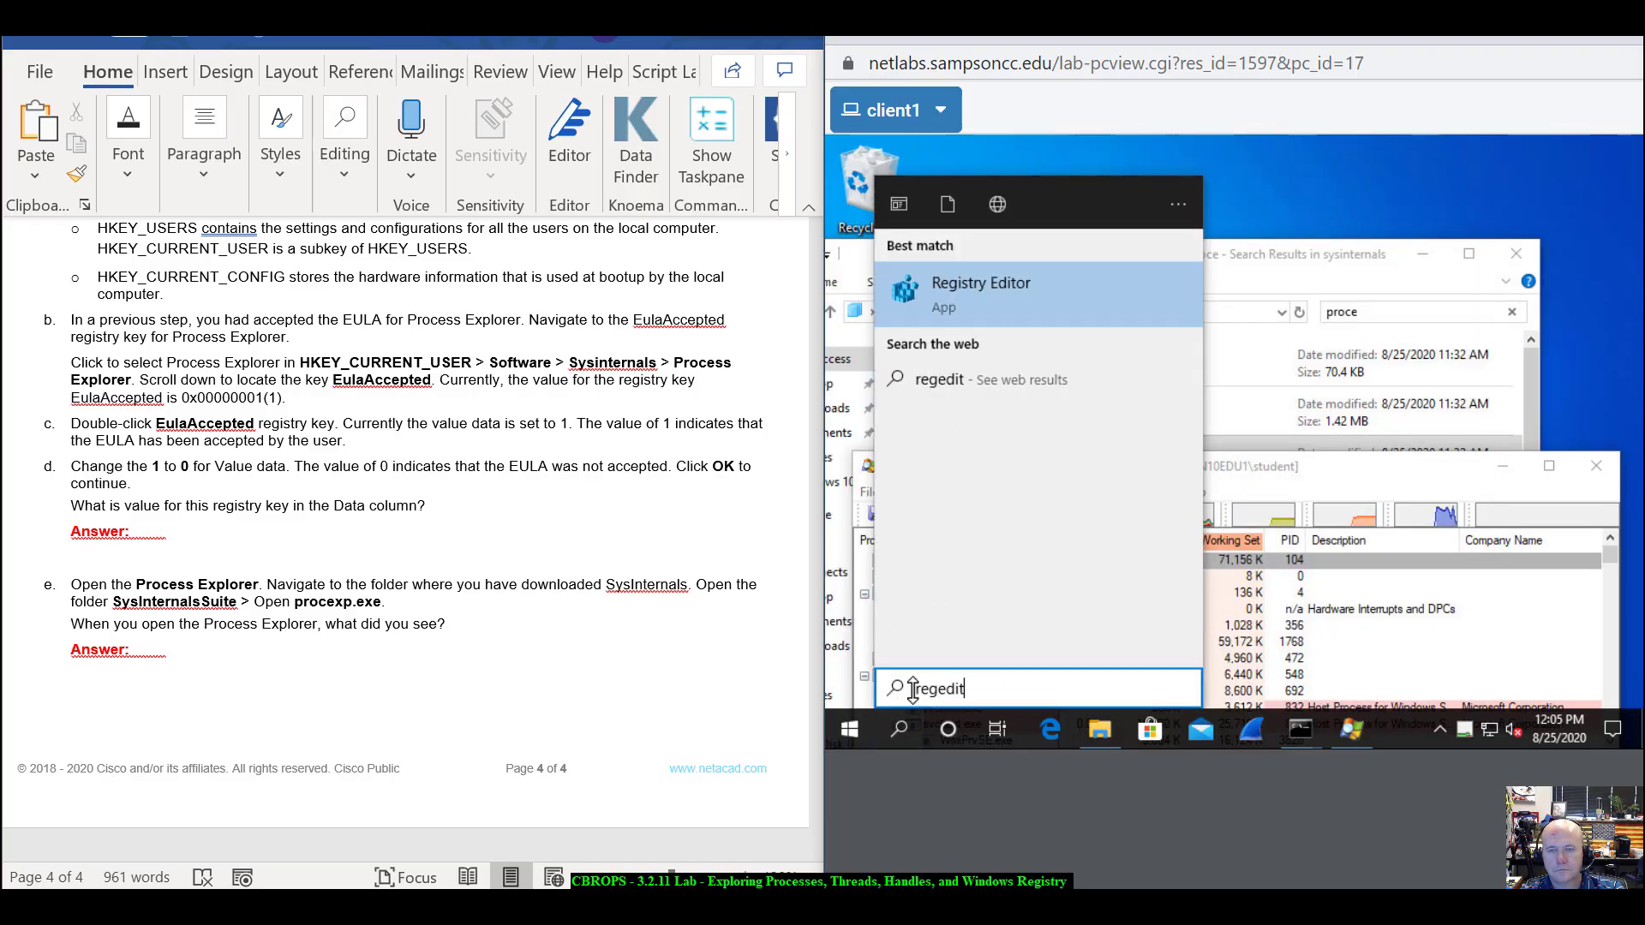
key("Return")
left_click(1146, 561)
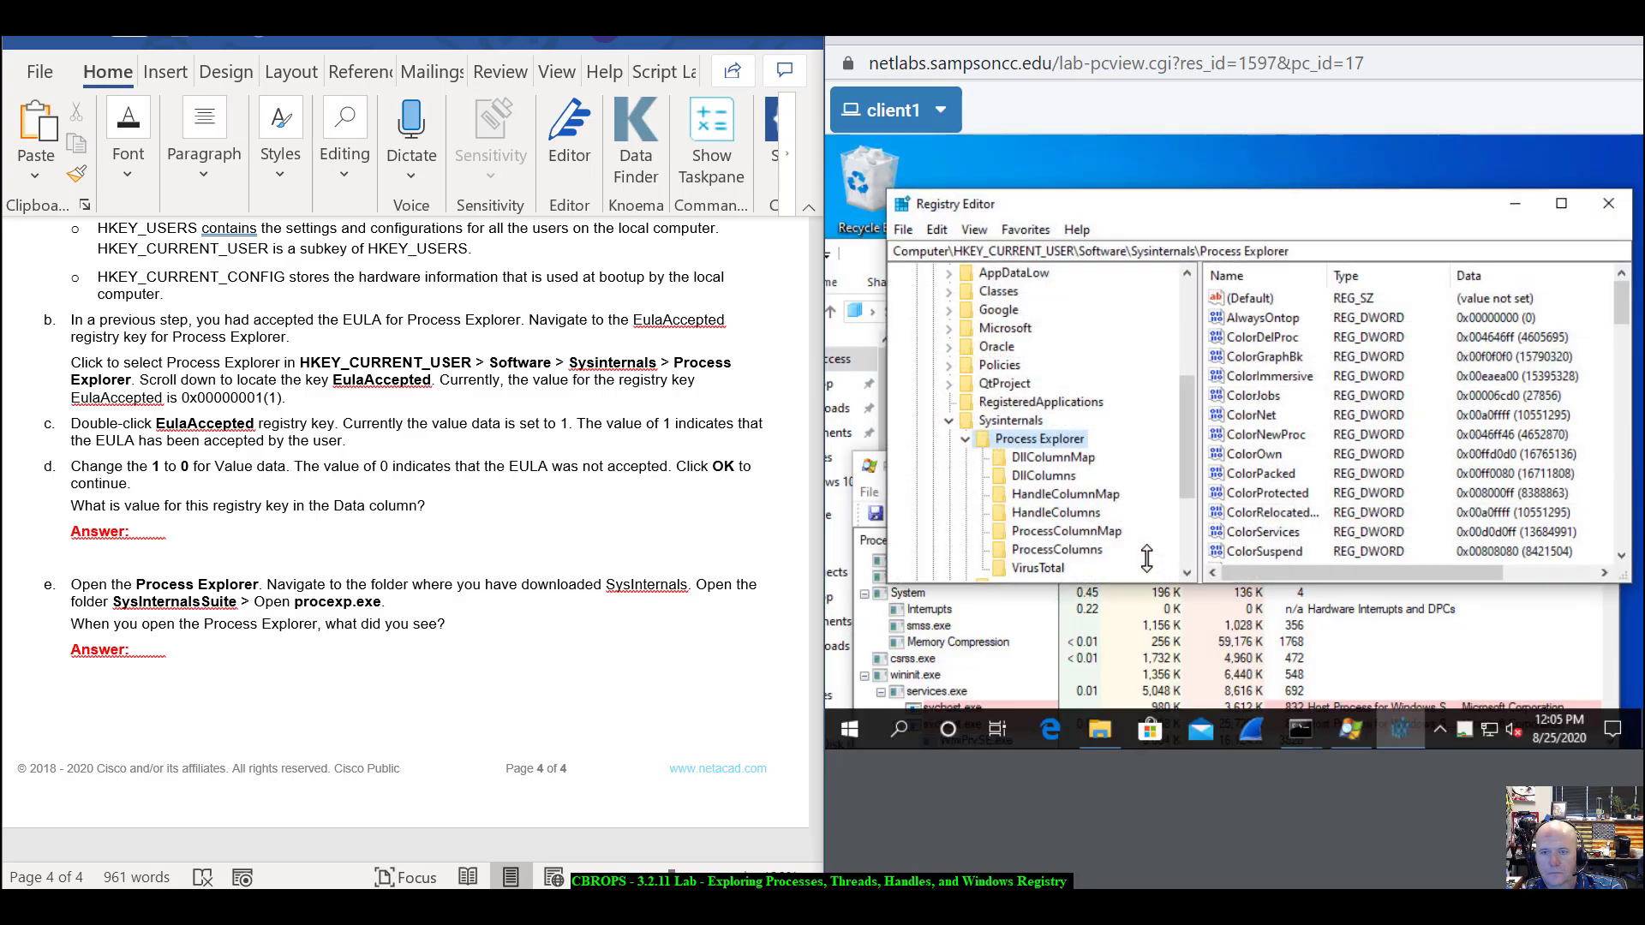
- Check the EulaAccepted value data under the Sysinternals Process Explorer key, cancel without editing and close Registry Editor
scroll(1019, 453, "down", 1)
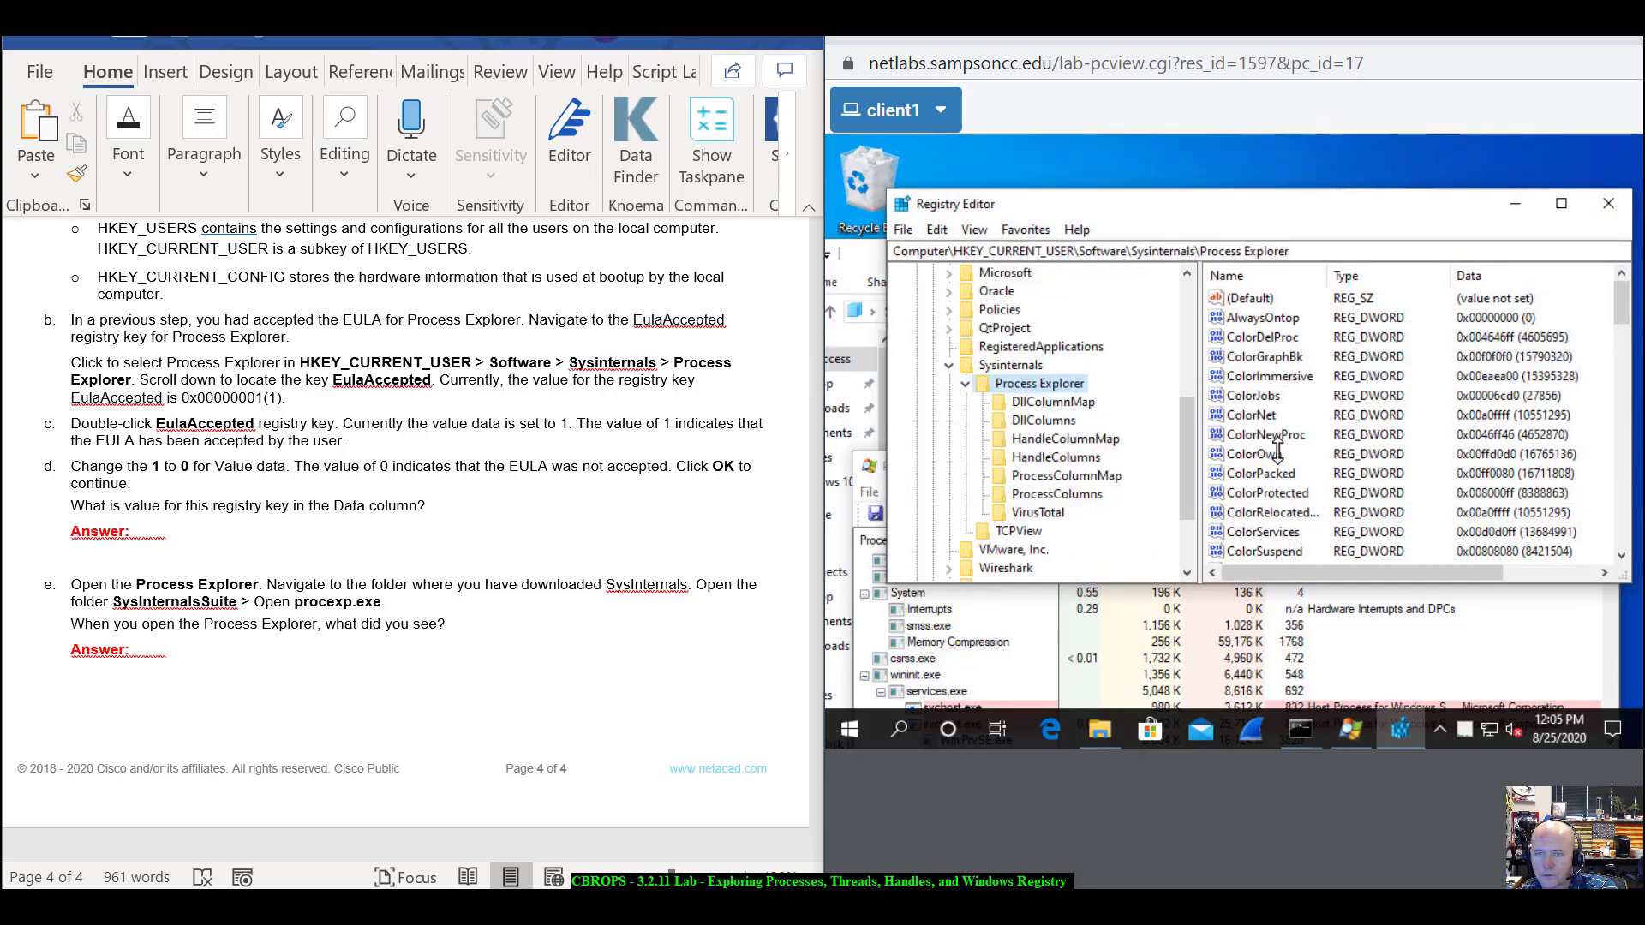
scroll(1278, 451, "down", 2)
scroll(1277, 451, "down", 3)
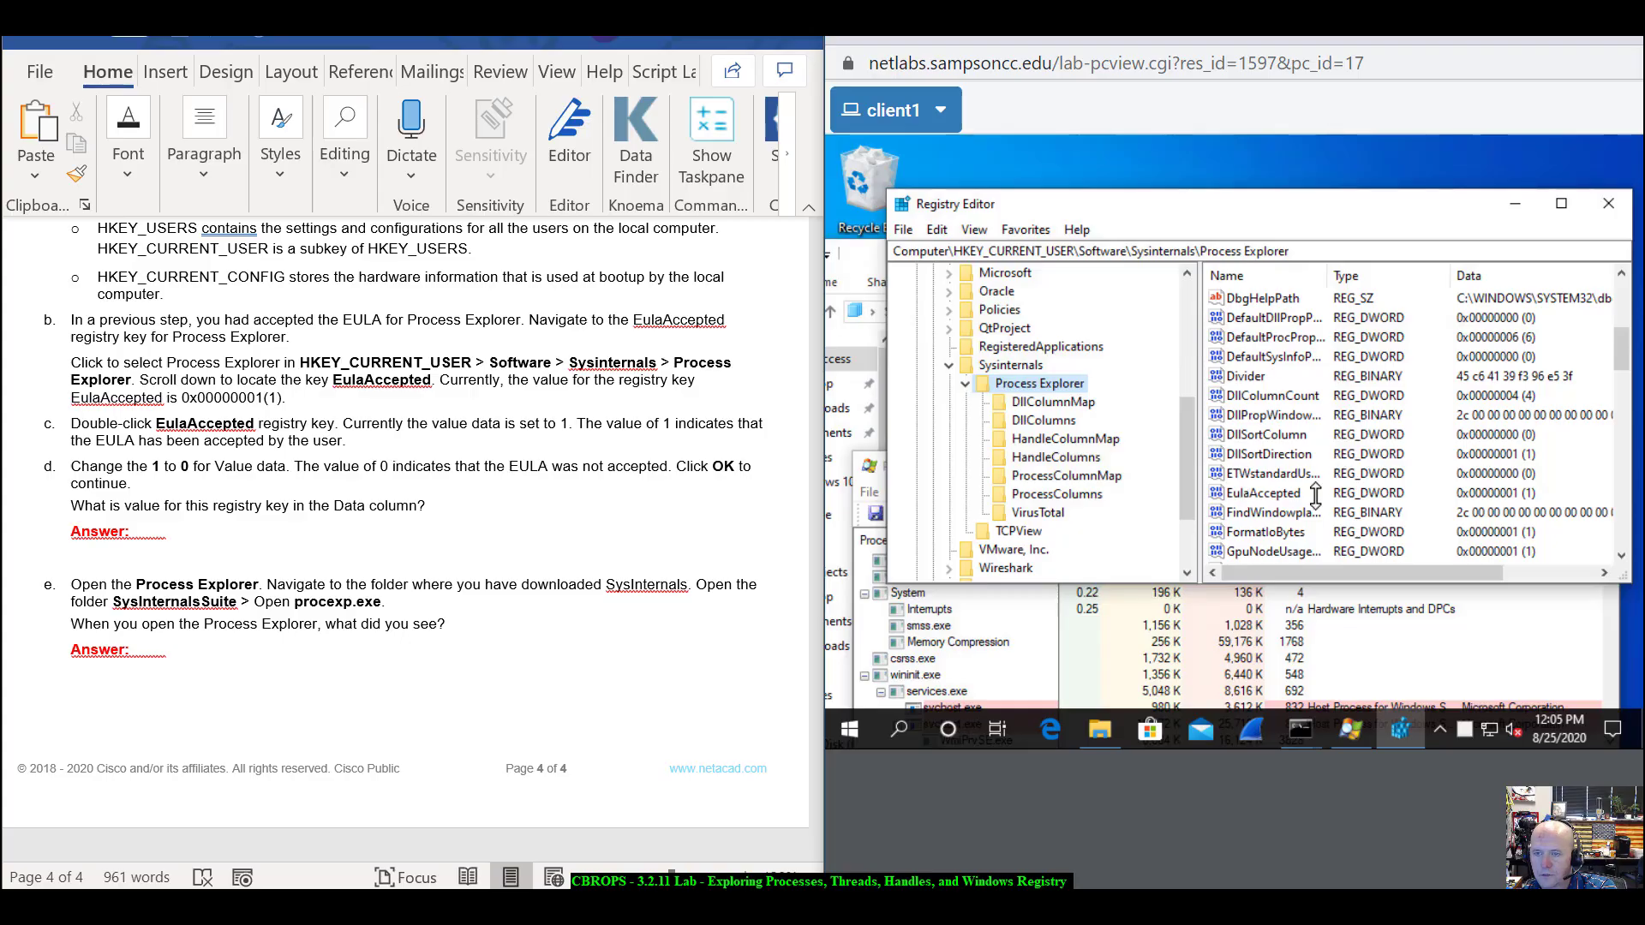
double_click(1266, 494)
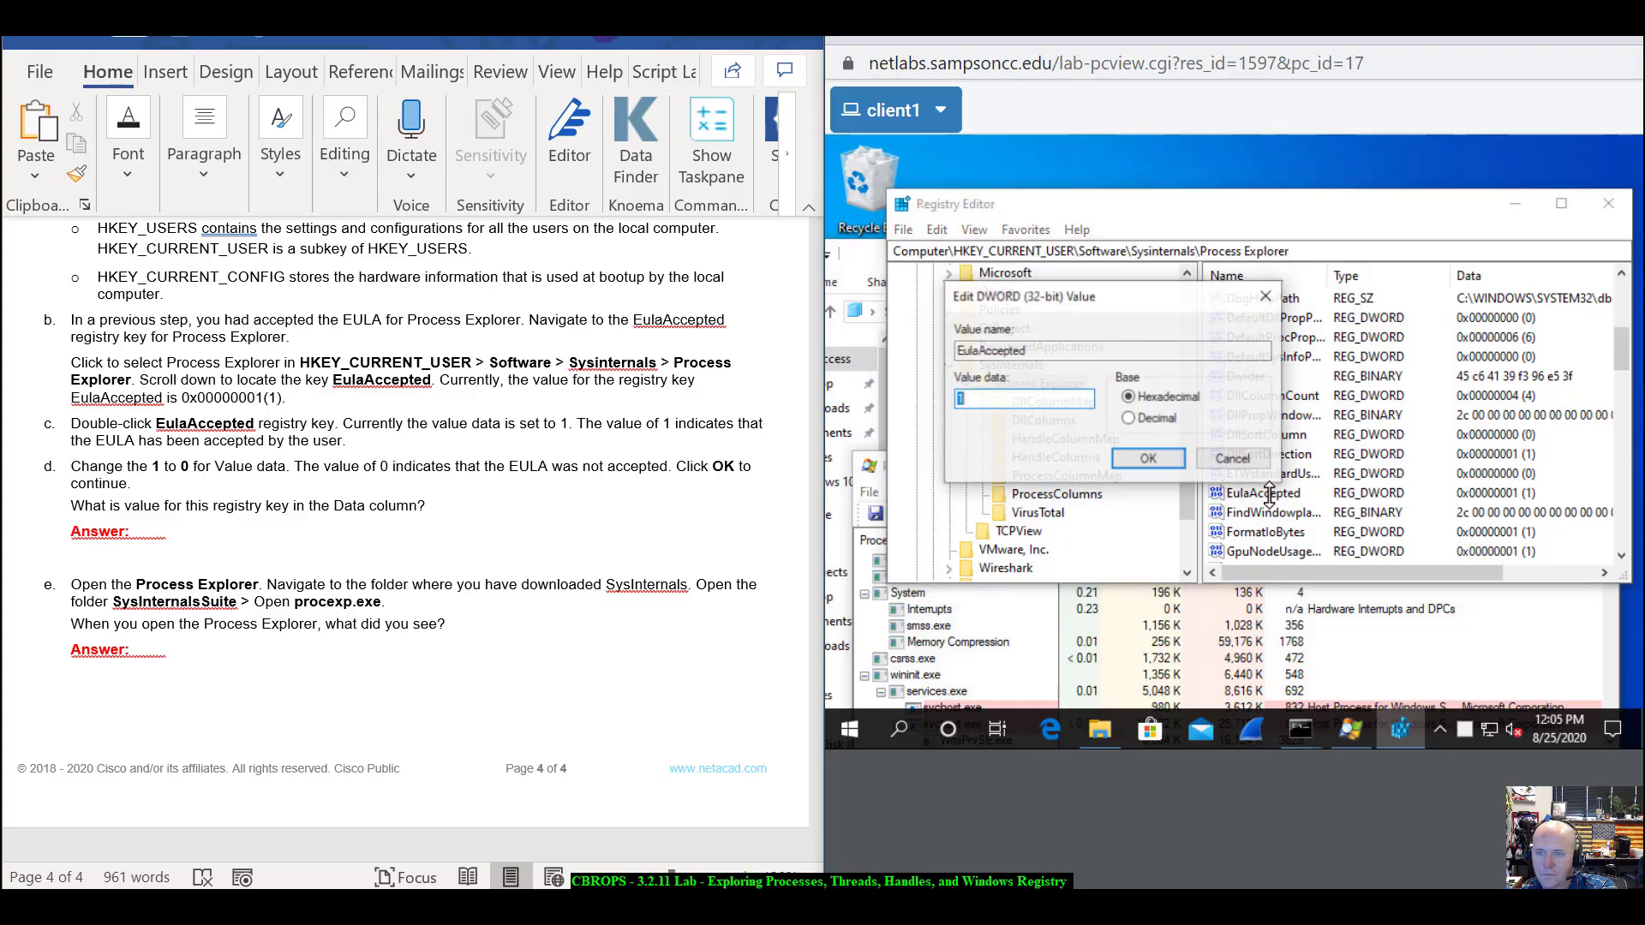
left_click(1232, 459)
left_click(1605, 203)
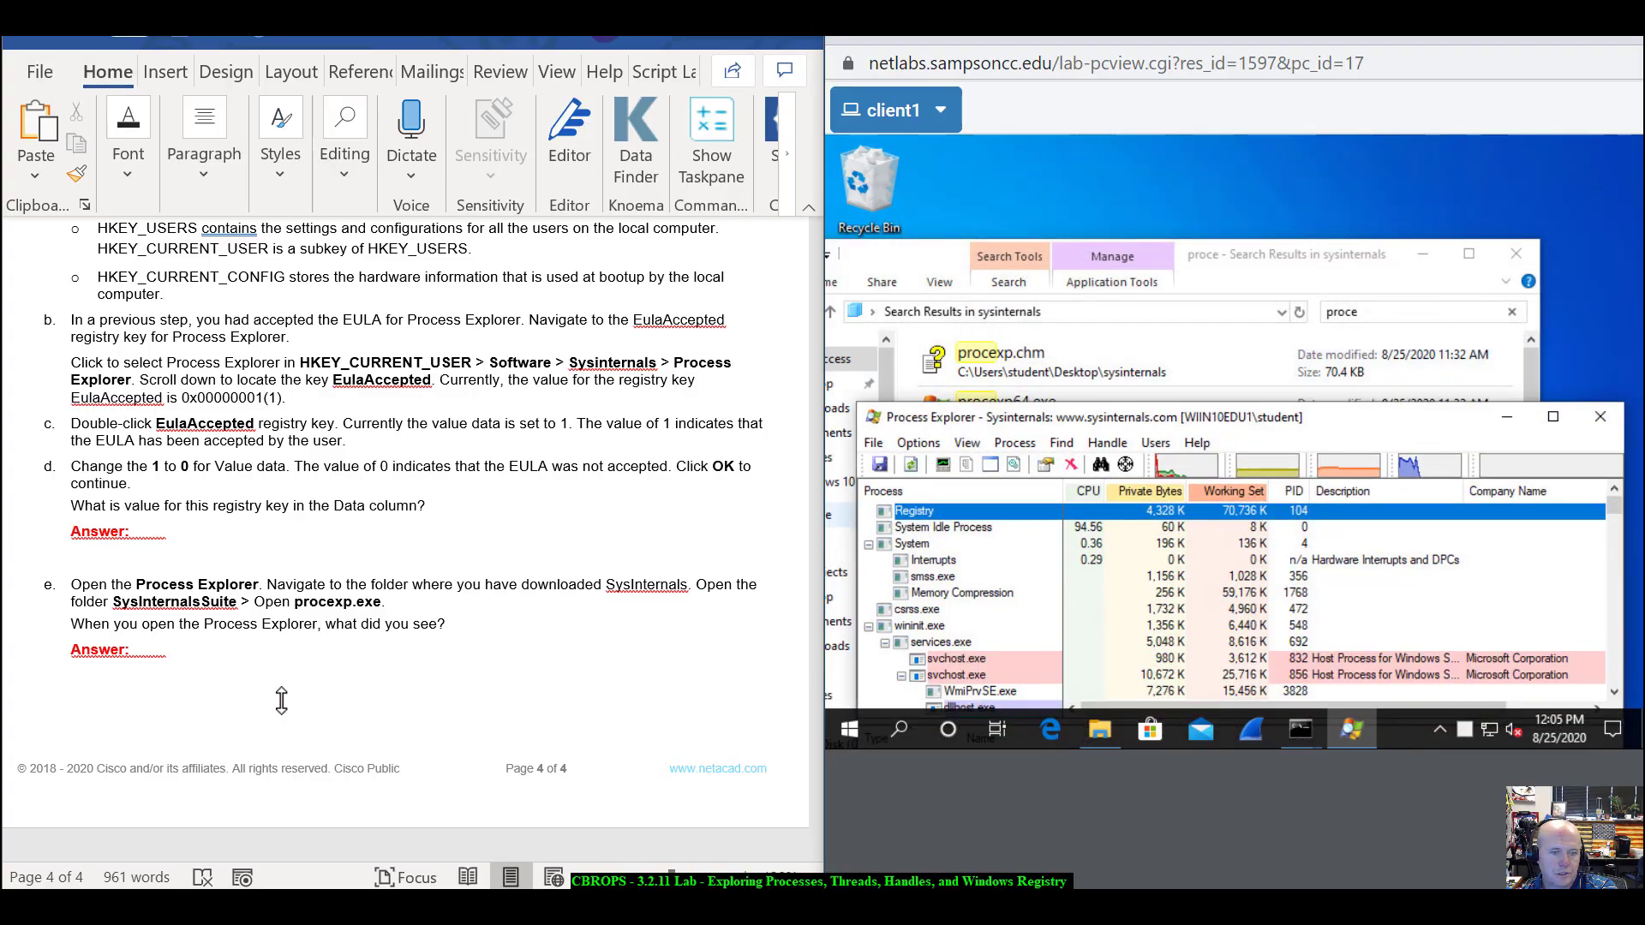
- Return to the Kill Process screenshot on page 2 of the lab document and close the remaining Process Explorer window
scroll(281, 701, "up", 8)
scroll(281, 701, "up", 15)
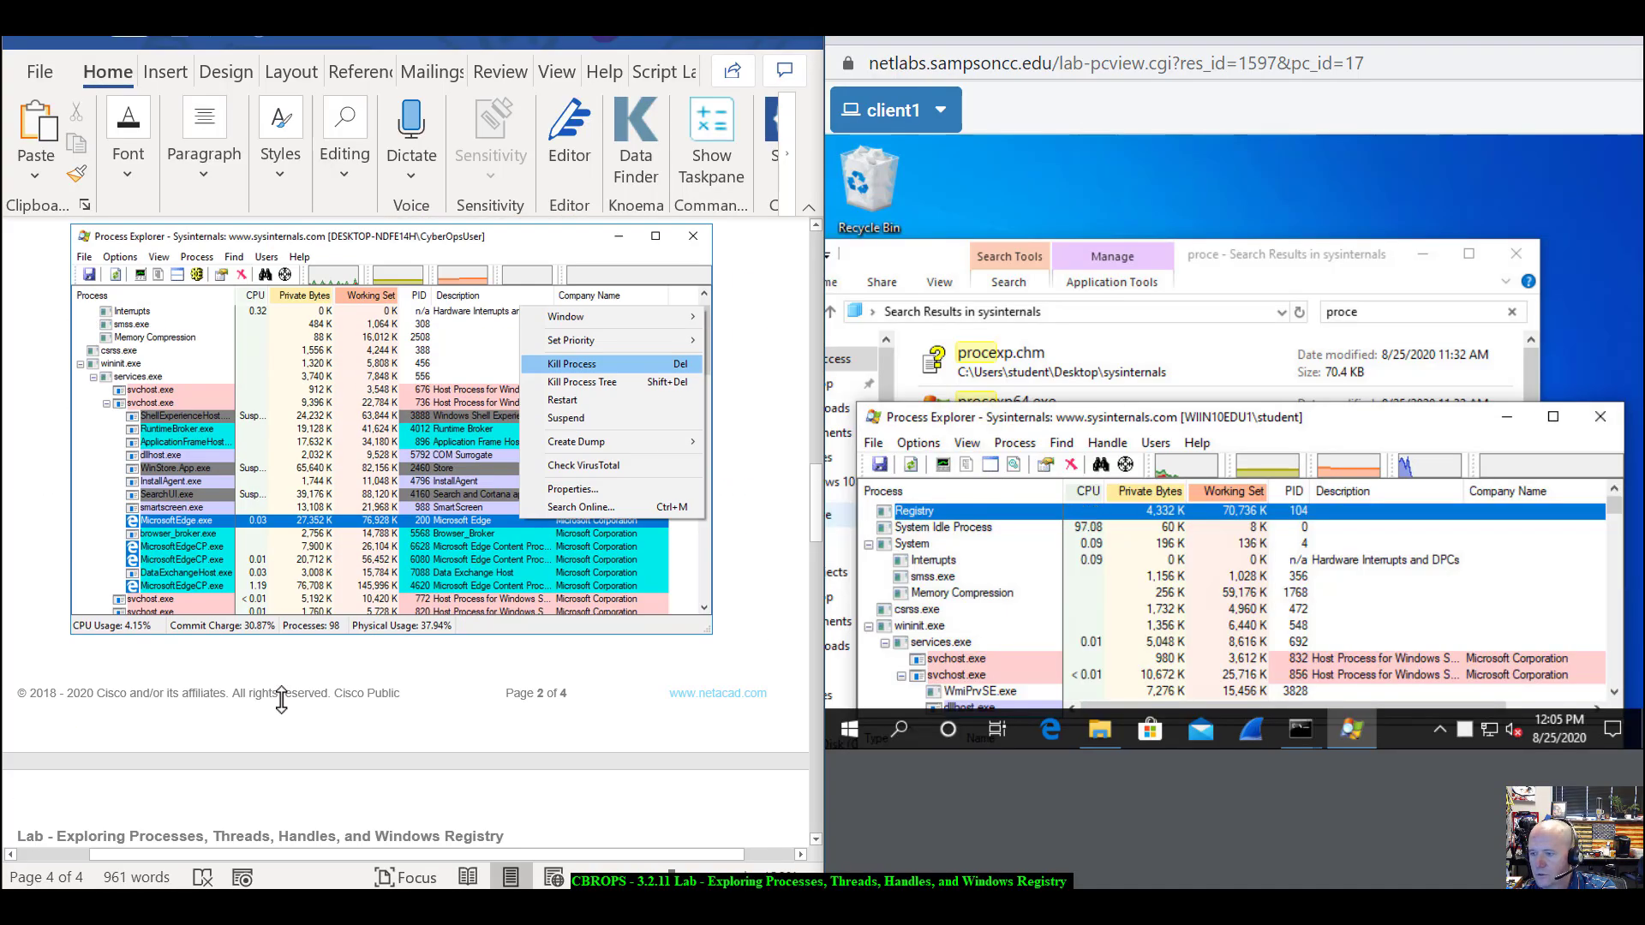
left_click_drag(1391, 417, 1371, 351)
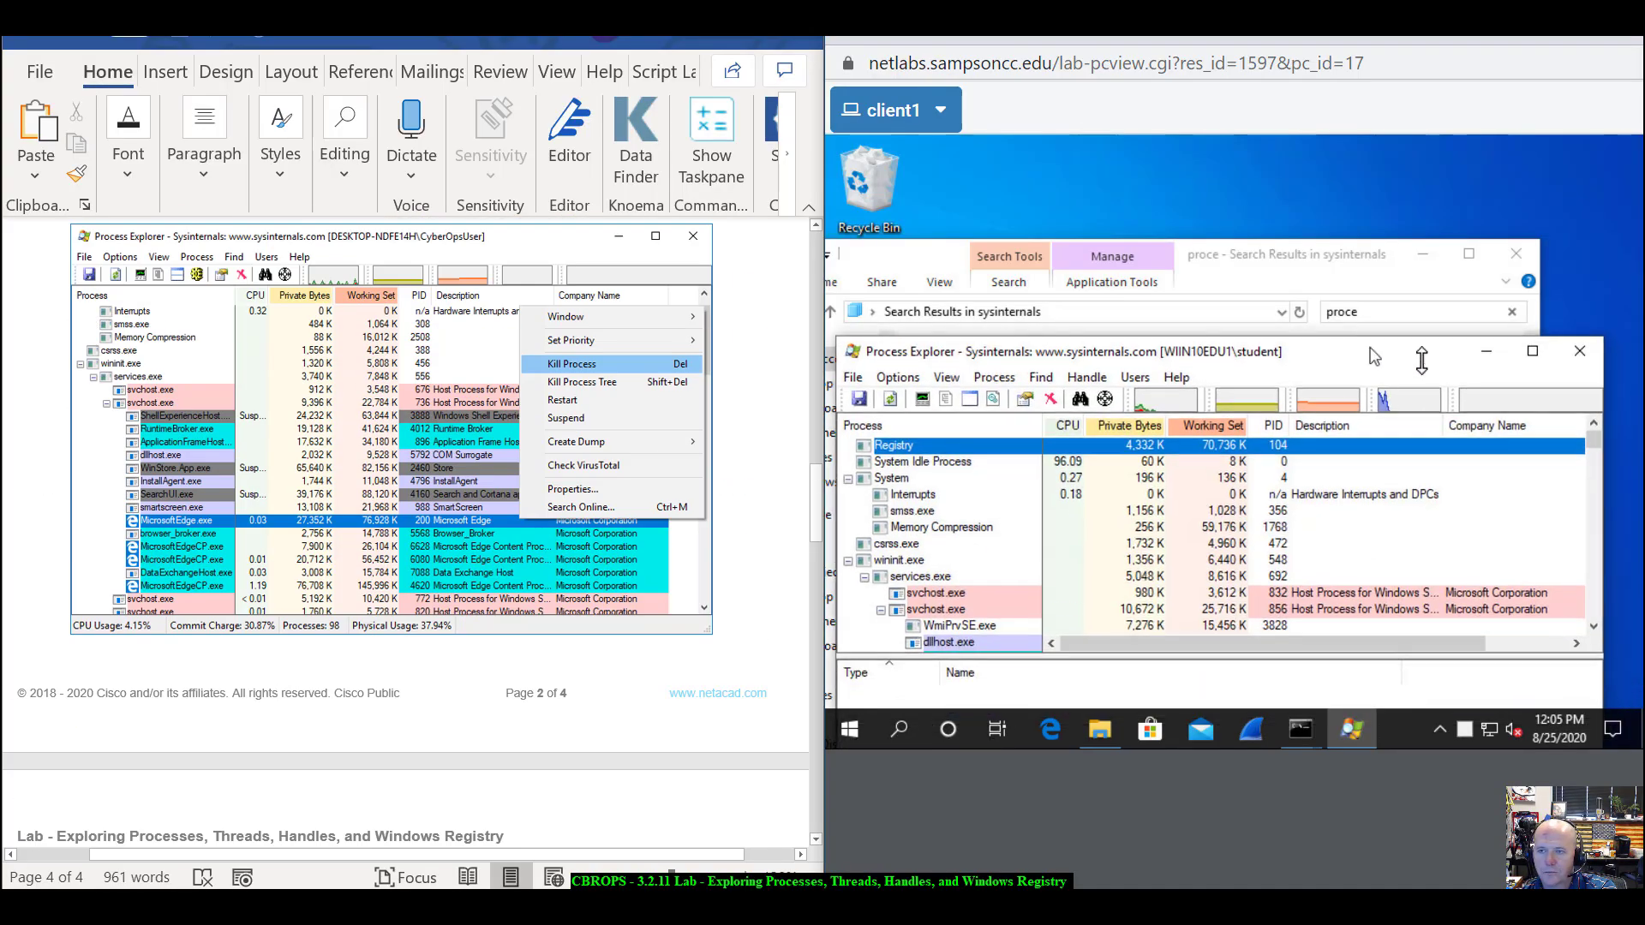
left_click(1582, 350)
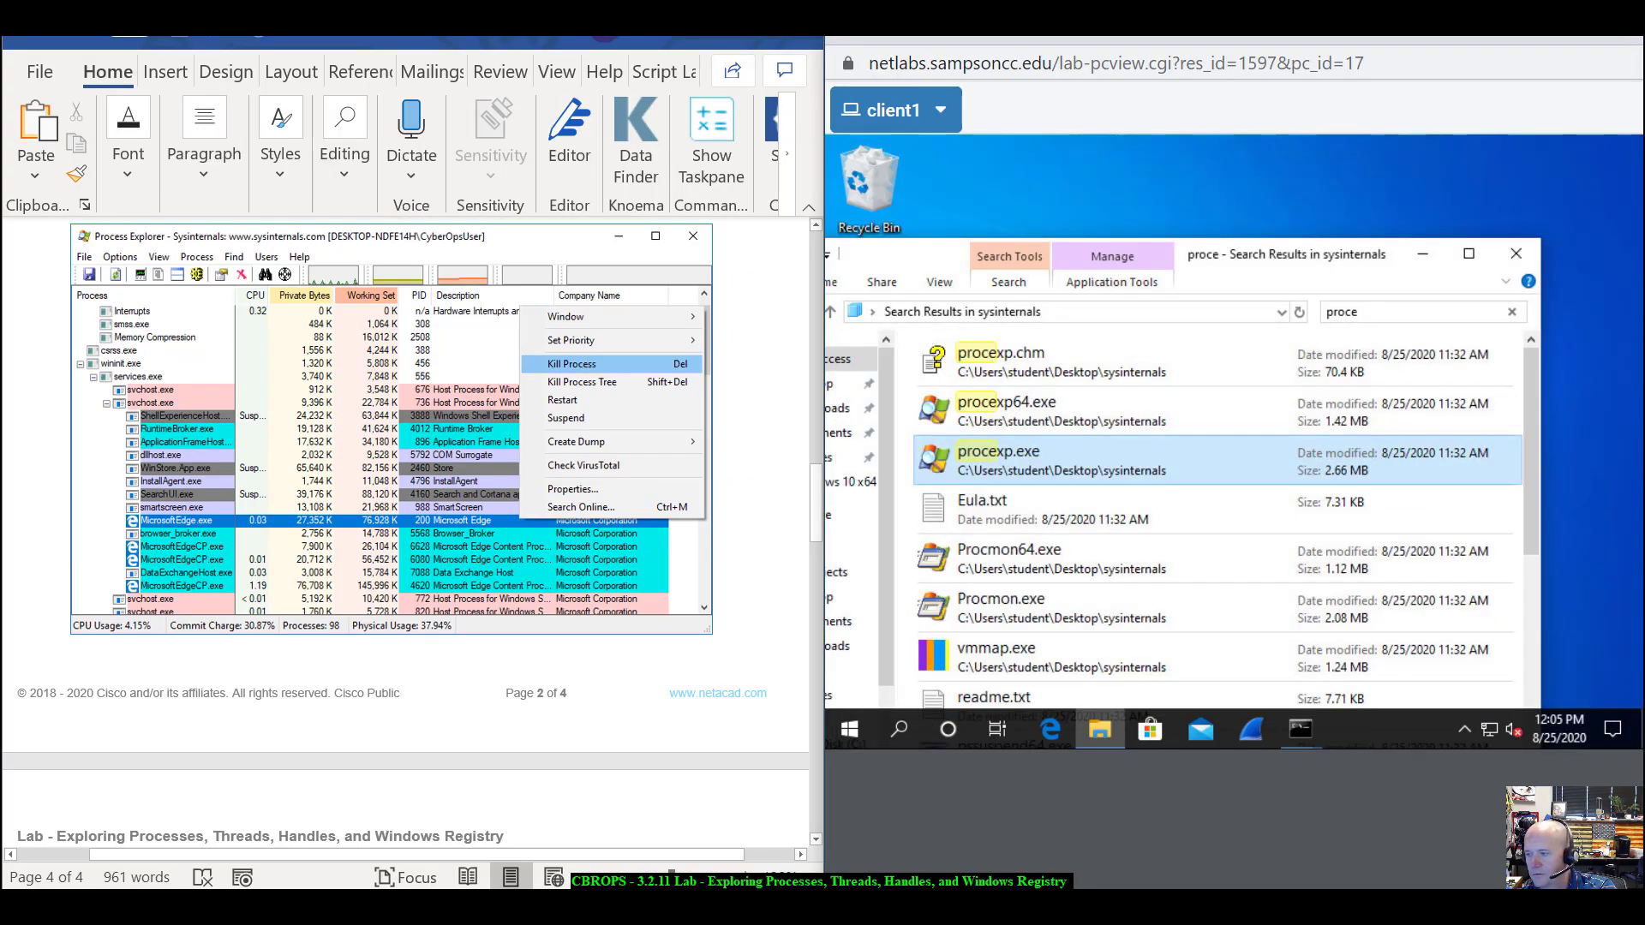